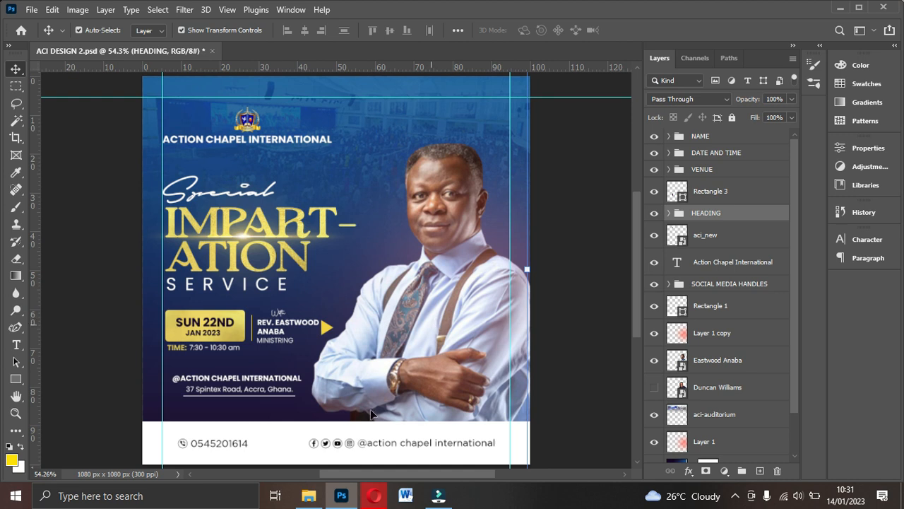
- Switch to the File Explorer window holding the New folder of flyer assets
click(308, 496)
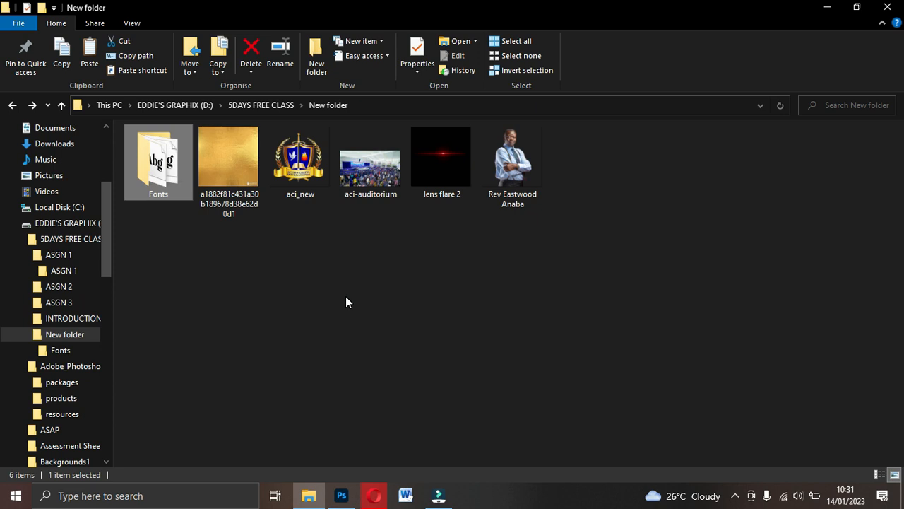
- Browse the Fonts folder, go back to the assets, and return to the ACI DESIGN 2 flyer
double_click(175, 175)
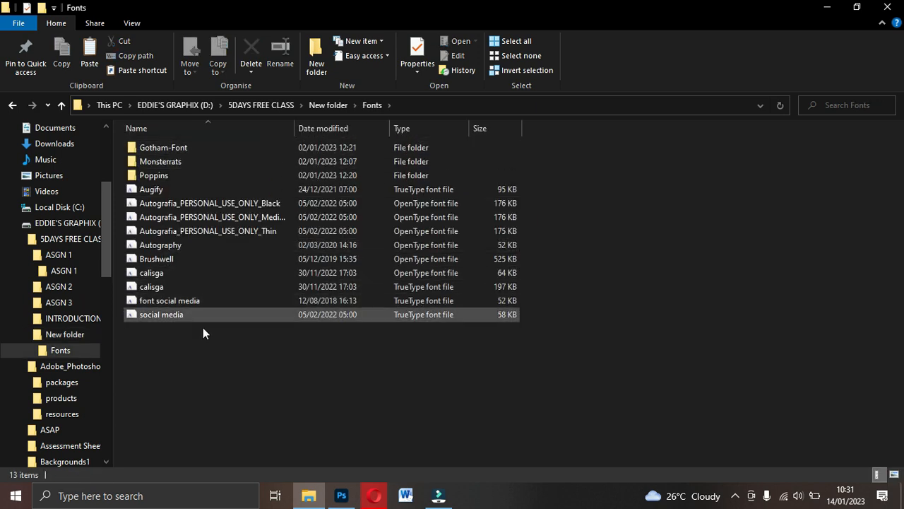
click(12, 105)
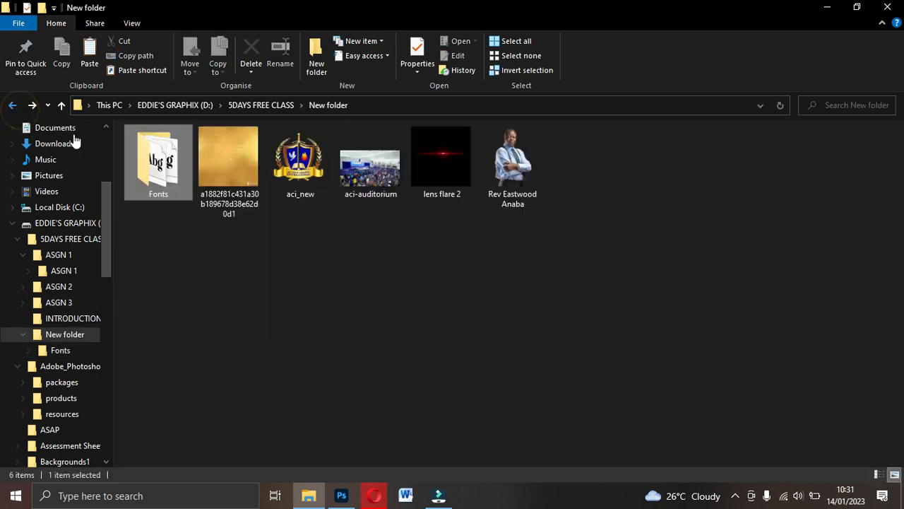
key(alt+Tab)
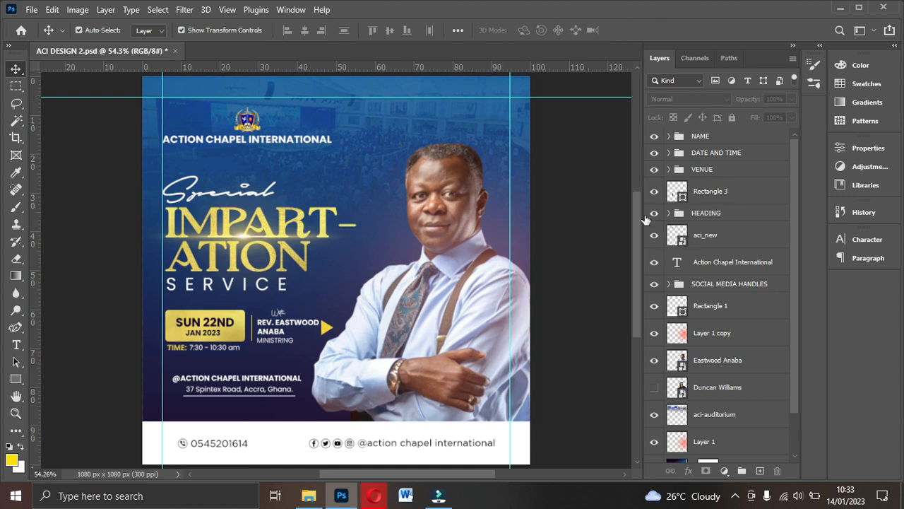
- Create a white-background CHURCH FLYER document at 1080 × 1080 px and 300 ppi
click(32, 10)
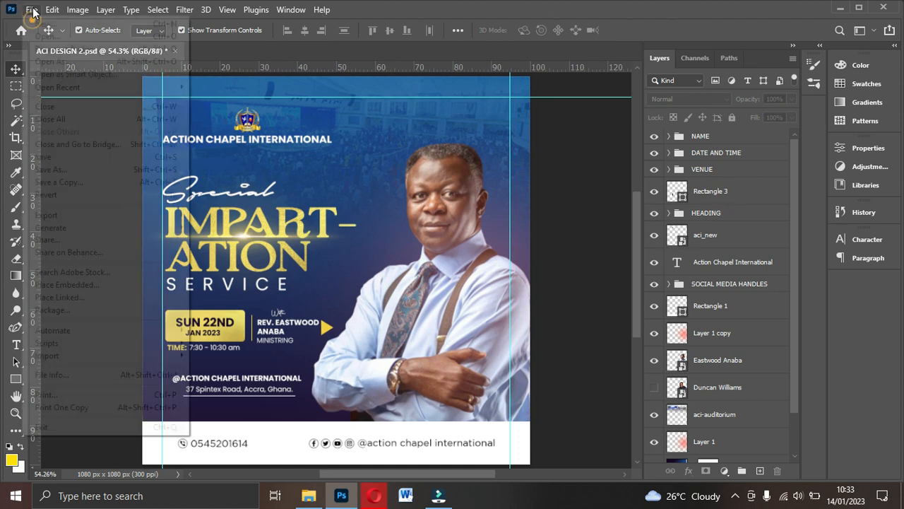
click(32, 9)
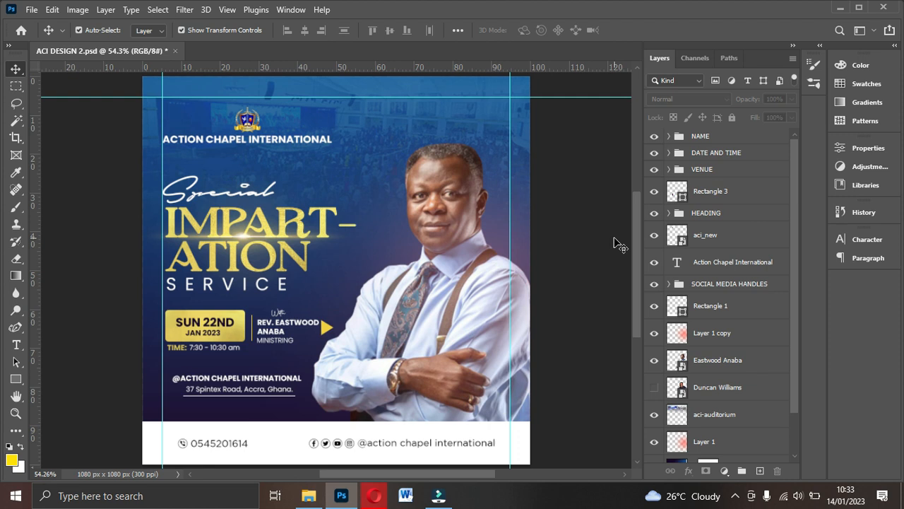
key(ctrl+n)
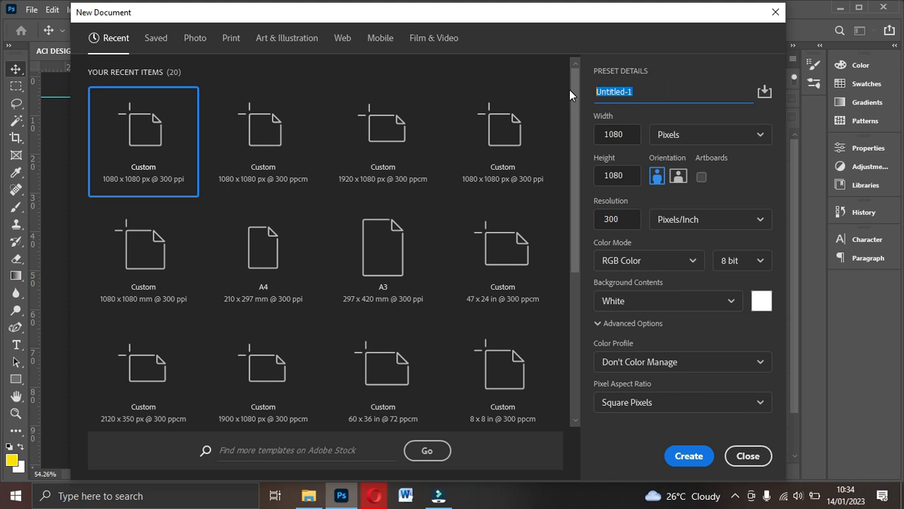
text(CHURCH FLYER)
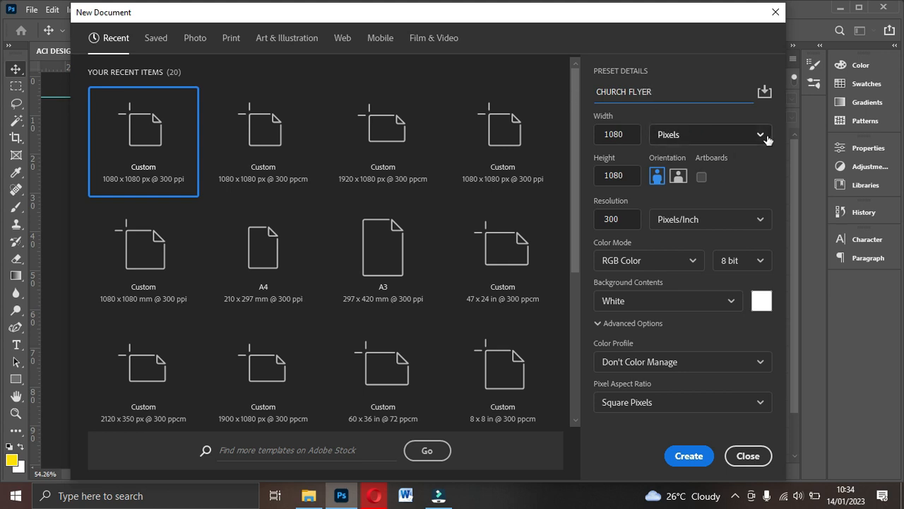
click(624, 133)
click(612, 175)
click(624, 219)
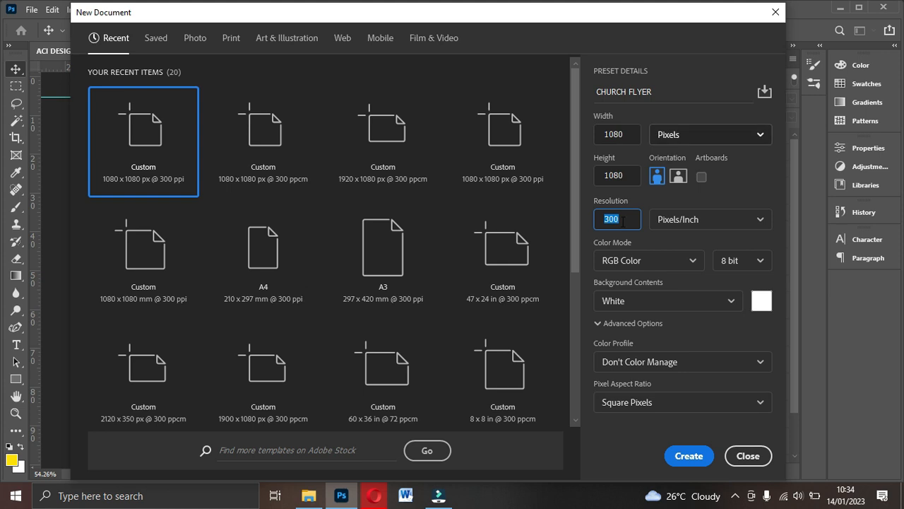
click(687, 457)
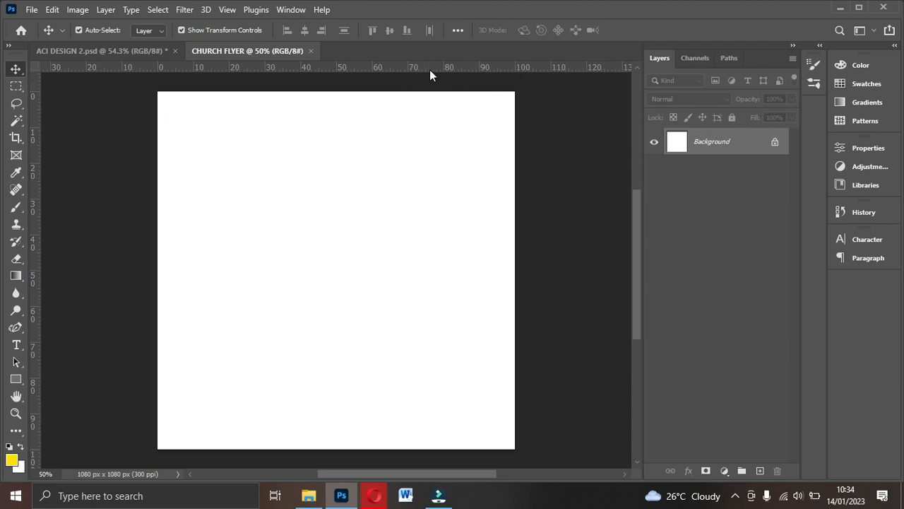
- Keep the ruler units set to Percent
drag(416, 64, 439, 45)
click(227, 9)
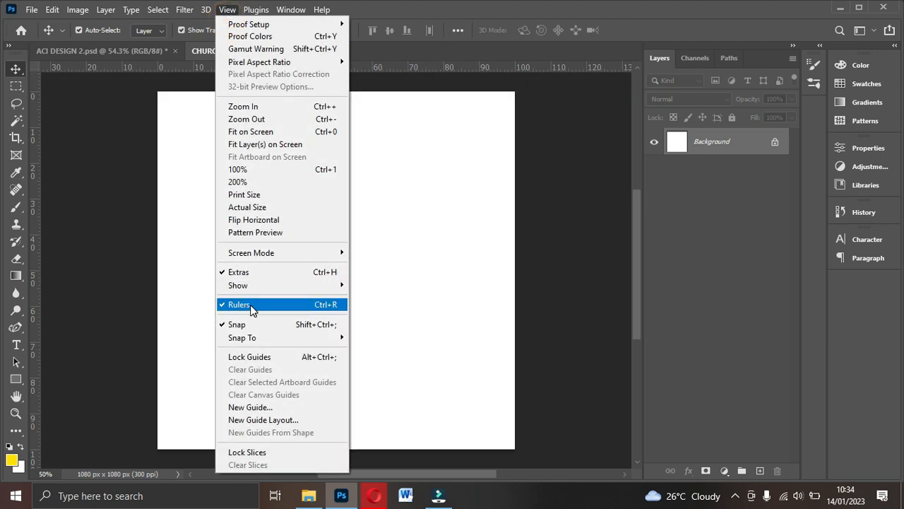
right_click(418, 62)
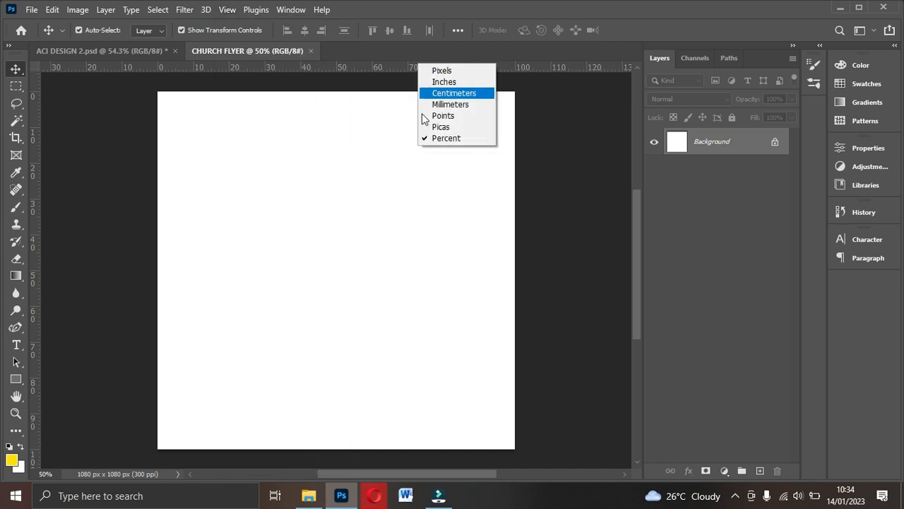
right_click(369, 68)
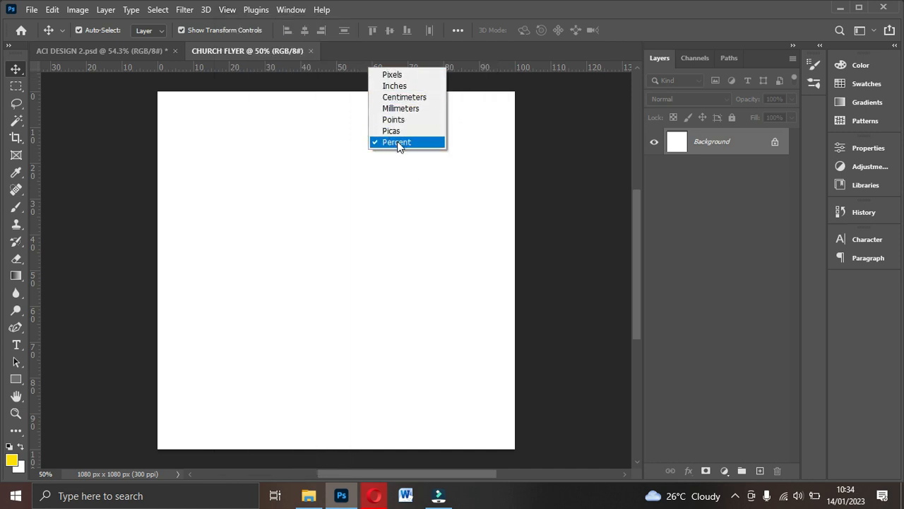
click(480, 66)
- Drag a horizontal guide near the top and vertical guides inset from the left and right edges
drag(469, 67, 468, 107)
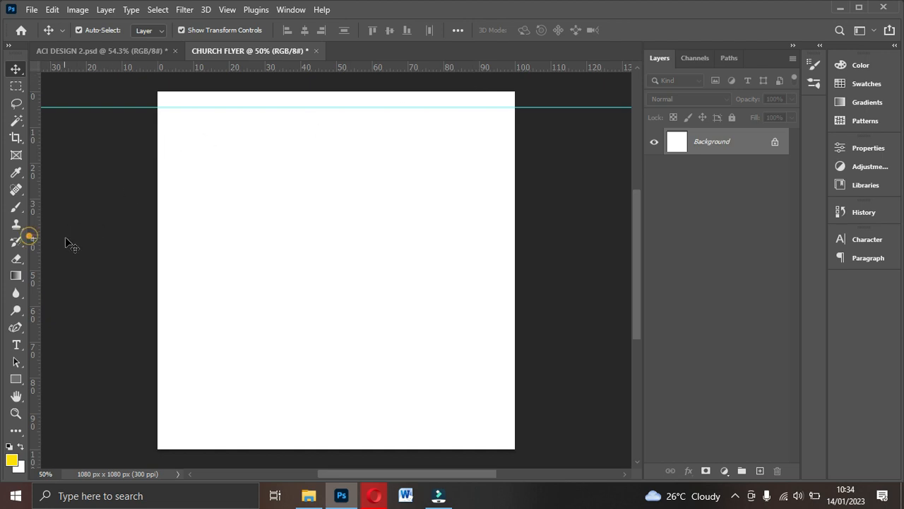
drag(36, 239, 179, 238)
drag(34, 251, 493, 304)
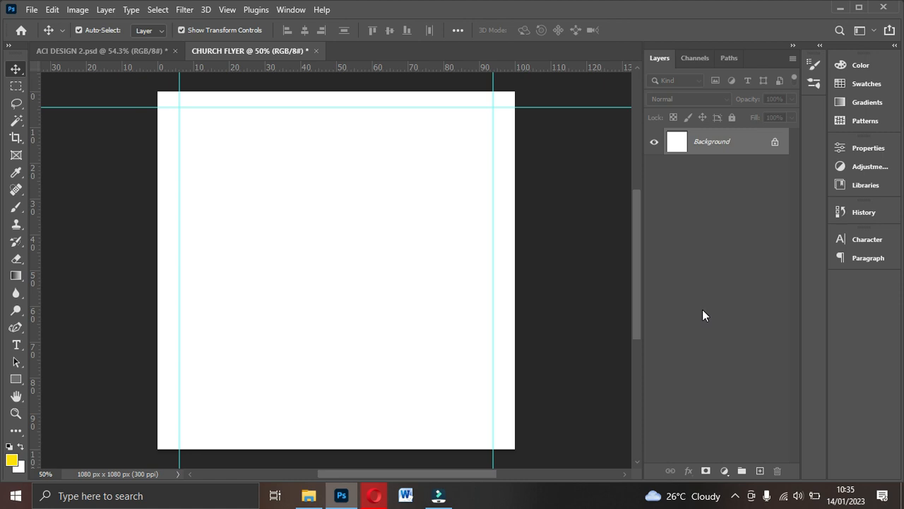
- Add a linear 90° yellow-to-transparent Gradient Fill layer with its Gradient Editor showing
click(724, 471)
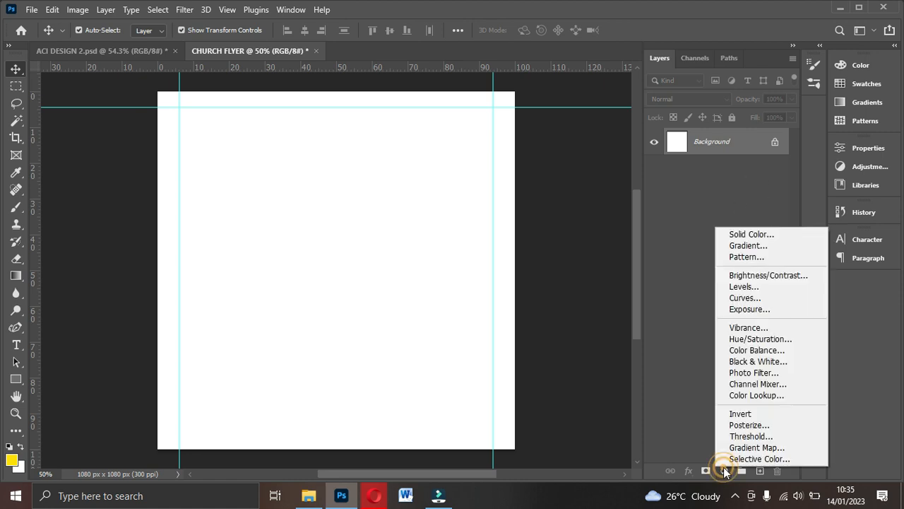
click(724, 470)
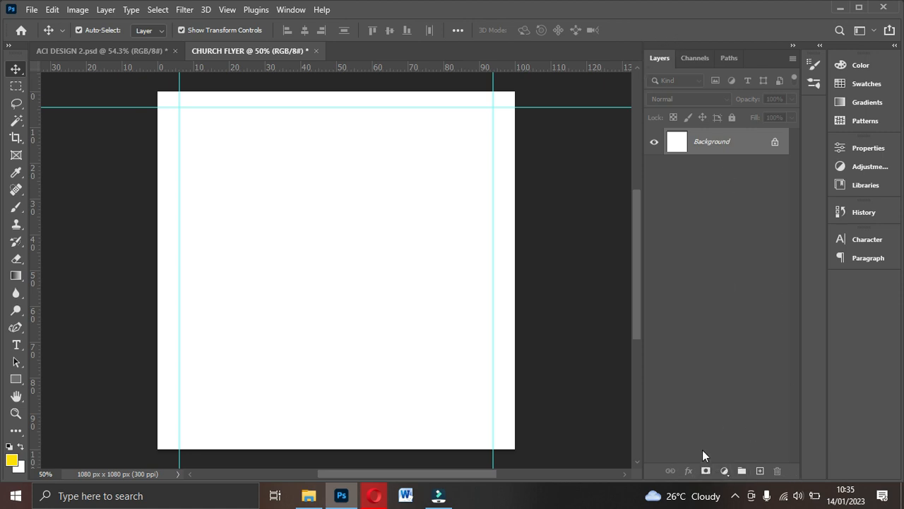
click(726, 472)
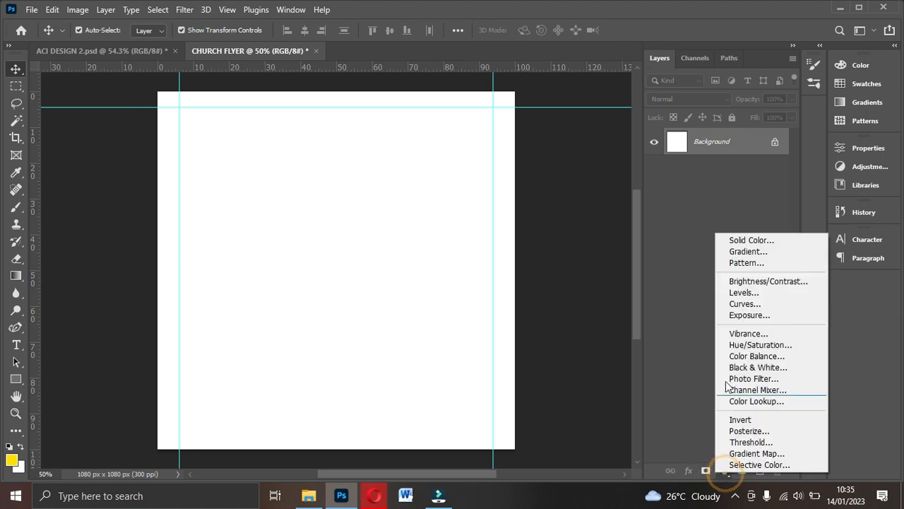
click(743, 253)
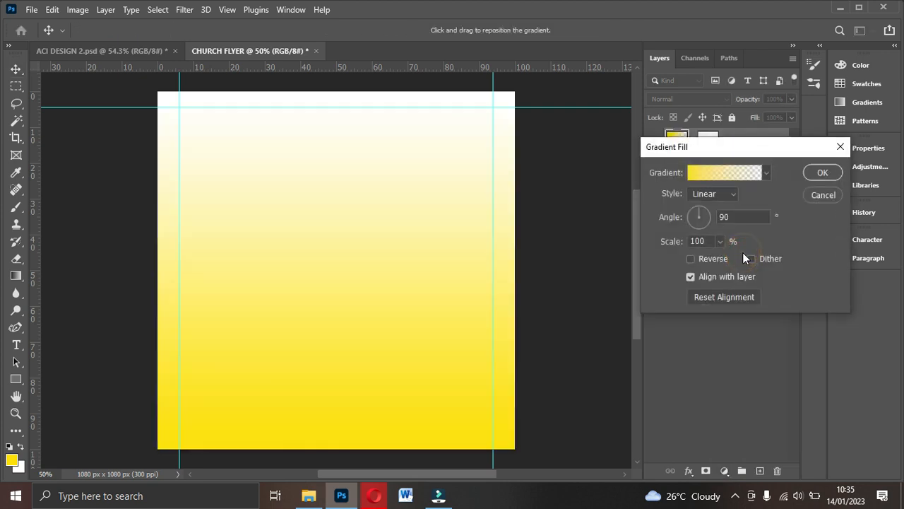
click(714, 174)
scroll(654, 209, down, 2)
scroll(654, 210, up, 1)
scroll(664, 212, up, 1)
scroll(670, 221, up, 1)
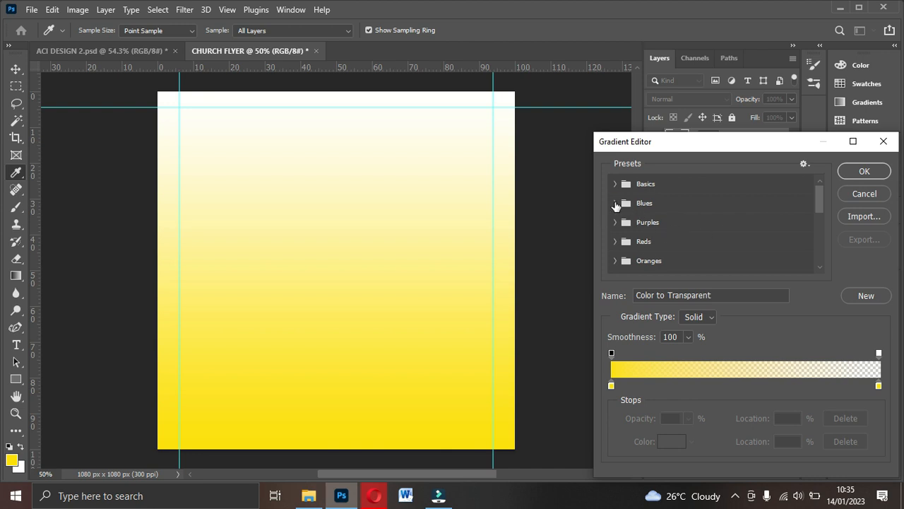
- Apply the Blue_13 preset and set its left stop to dark blue 072e51
click(618, 209)
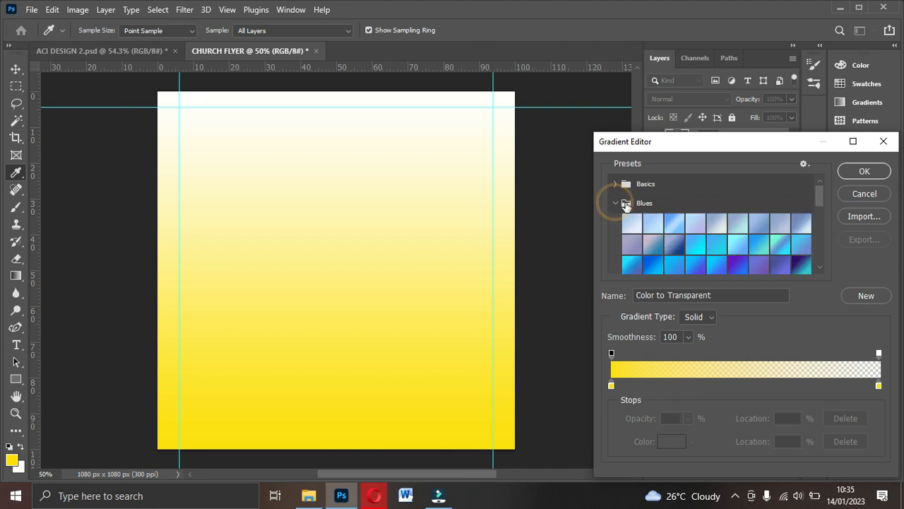
click(693, 244)
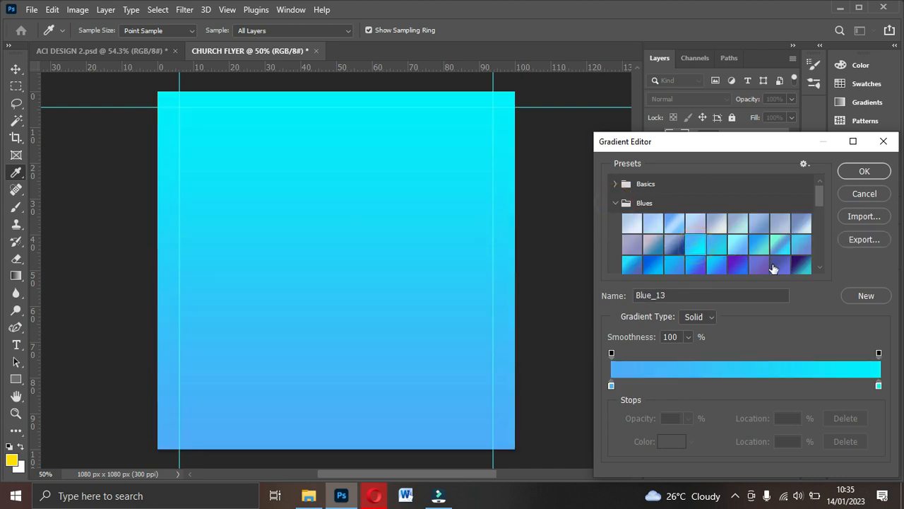
click(611, 385)
click(676, 443)
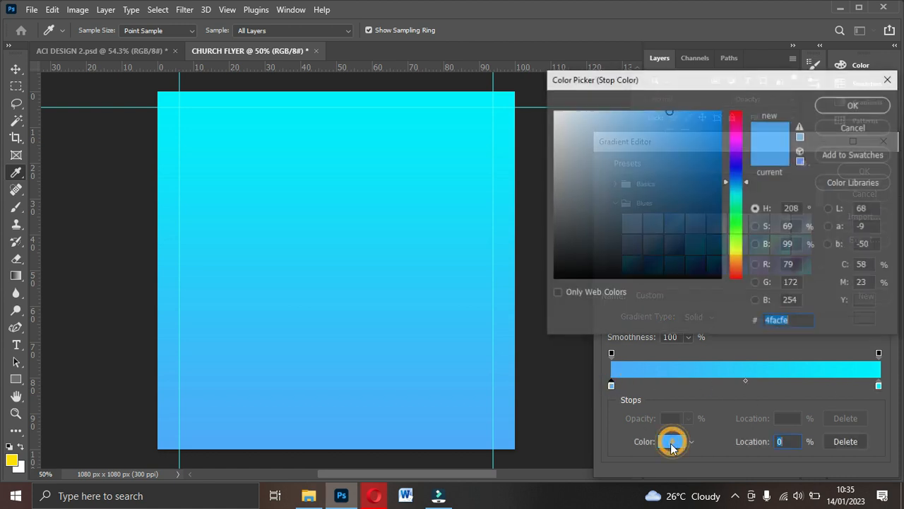
click(707, 226)
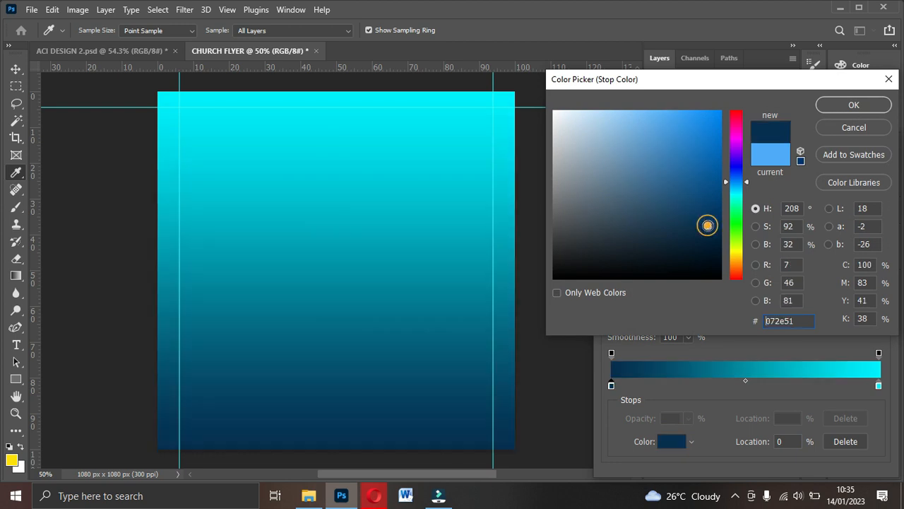
click(854, 104)
click(879, 386)
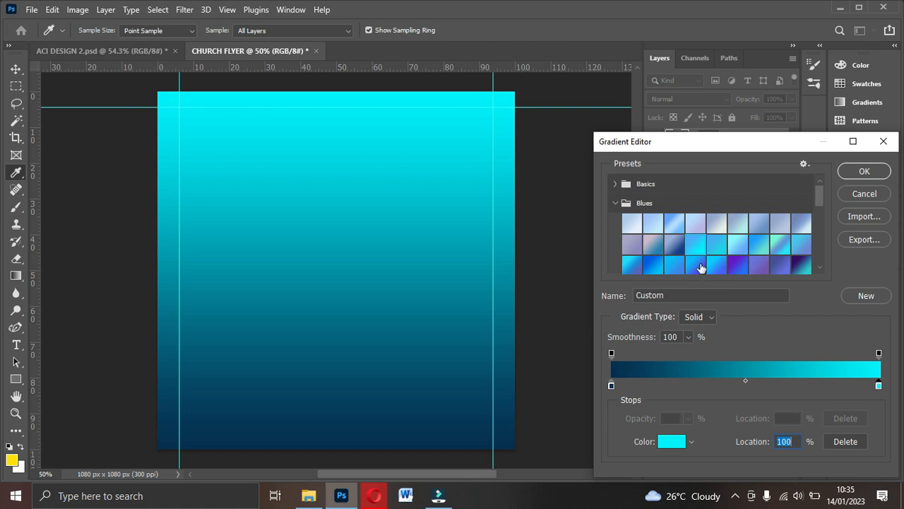
- Browse the gradient presets list and collapse the Blues folder
scroll(705, 259, down, 2)
scroll(705, 259, up, 2)
scroll(706, 259, down, 2)
scroll(705, 259, up, 2)
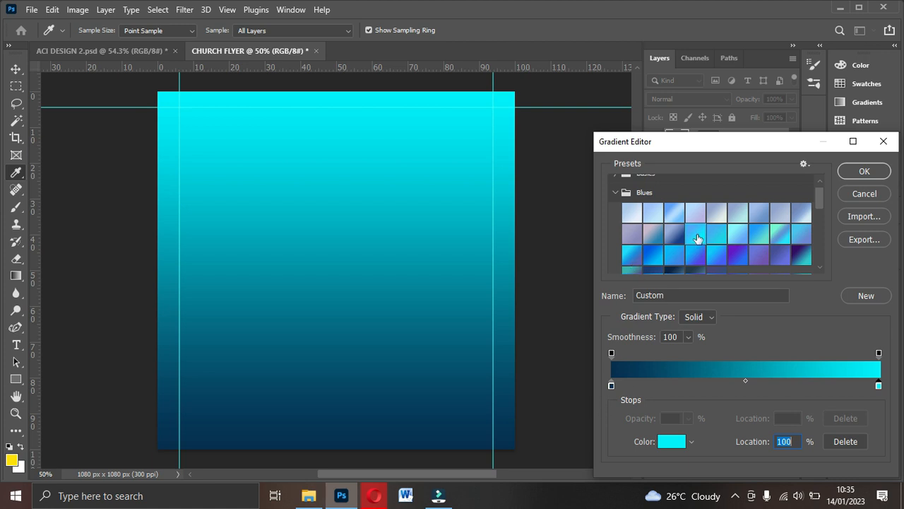
scroll(710, 263, down, 1)
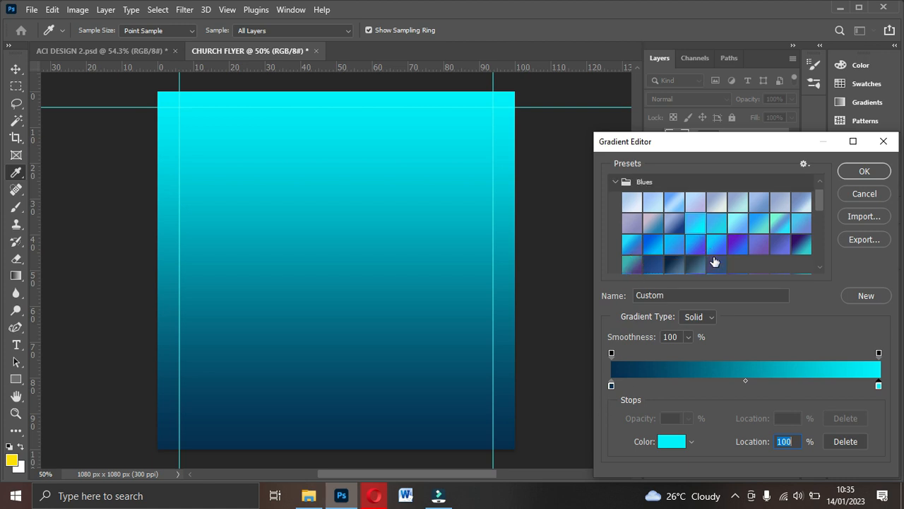
scroll(714, 261, down, 10)
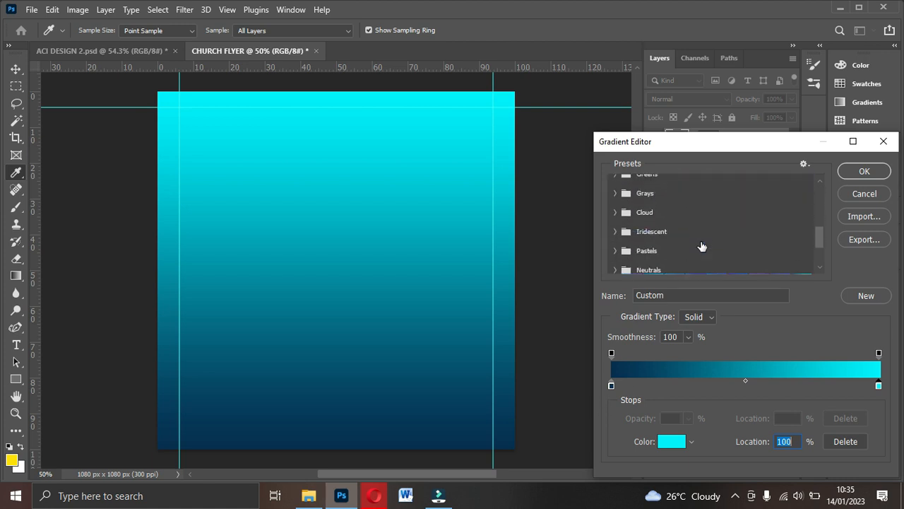
scroll(702, 246, down, 1)
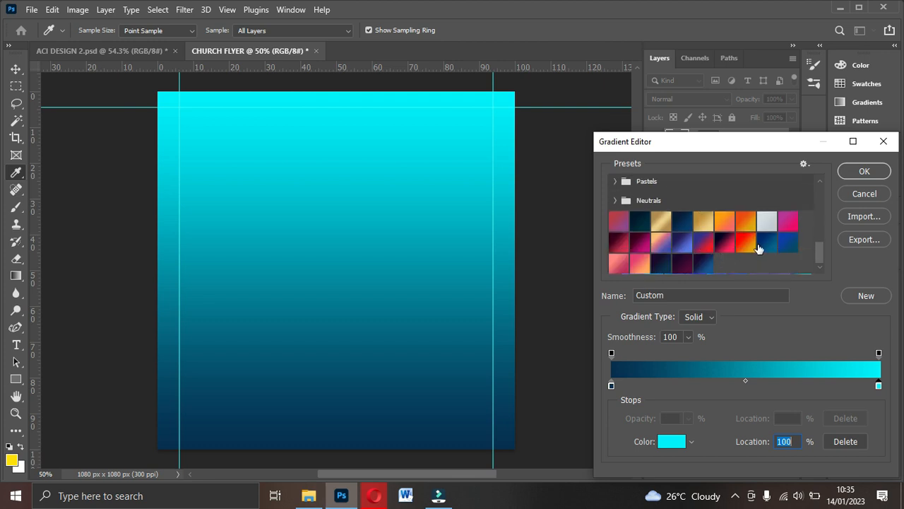
drag(820, 255, 696, 261)
scroll(683, 227, up, 5)
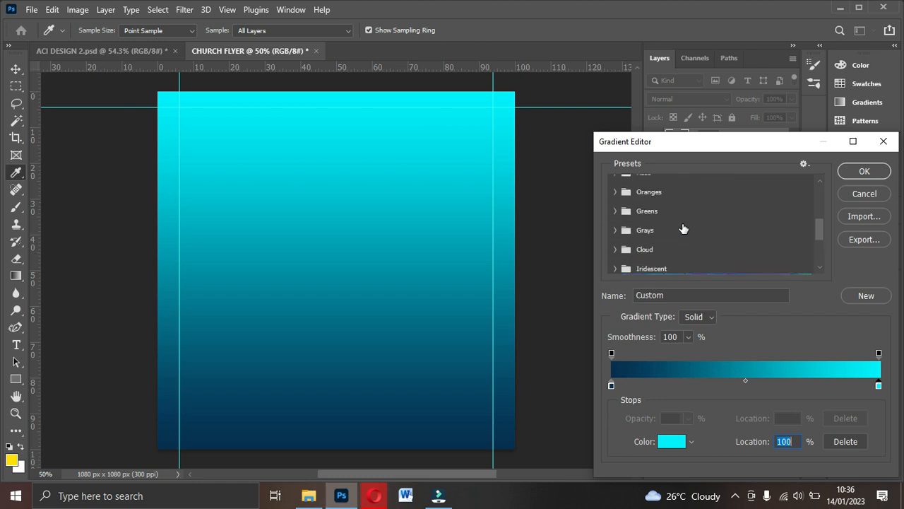
scroll(628, 199, up, 1)
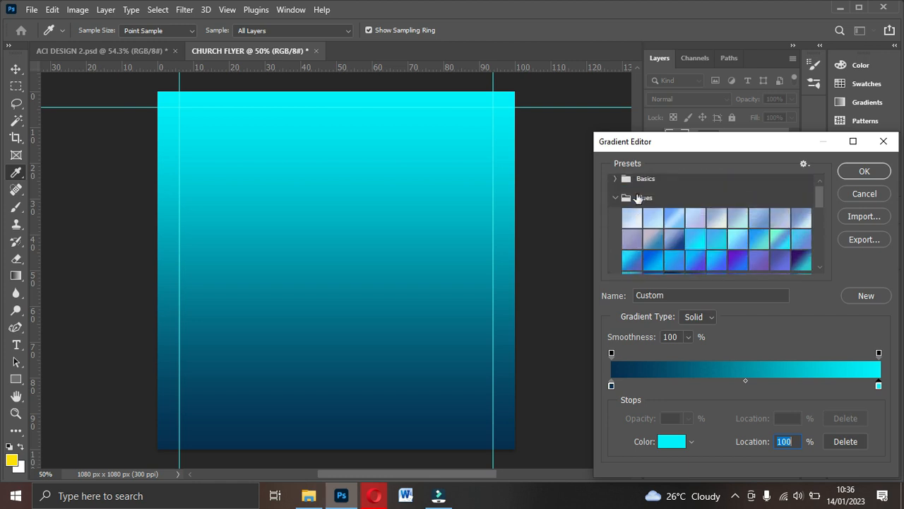
click(616, 199)
scroll(746, 217, down, 2)
scroll(747, 217, down, 5)
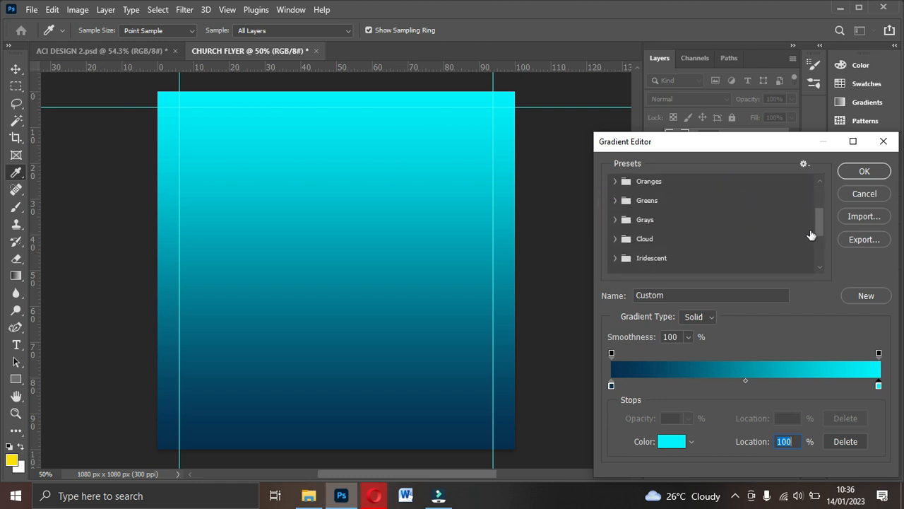
- Apply the blue-purple preset with stops dark purple 1a072a and blue 185797
click(704, 264)
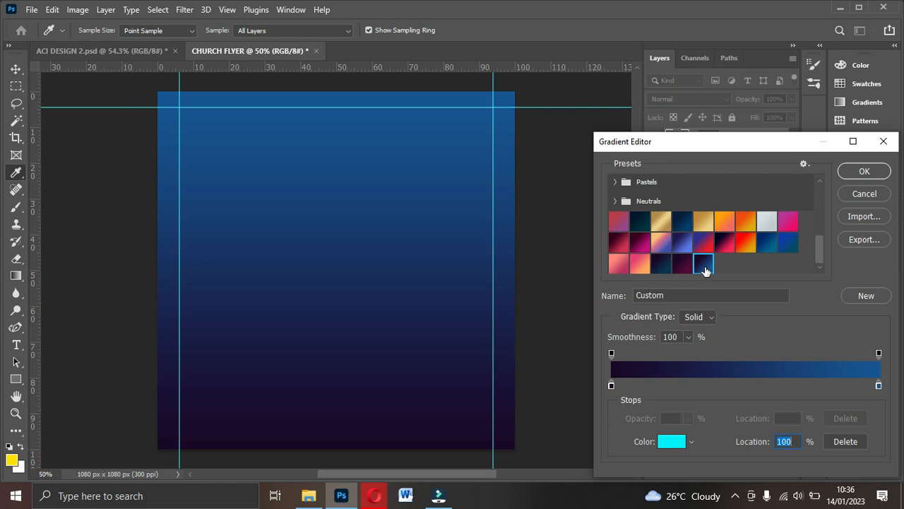
click(611, 385)
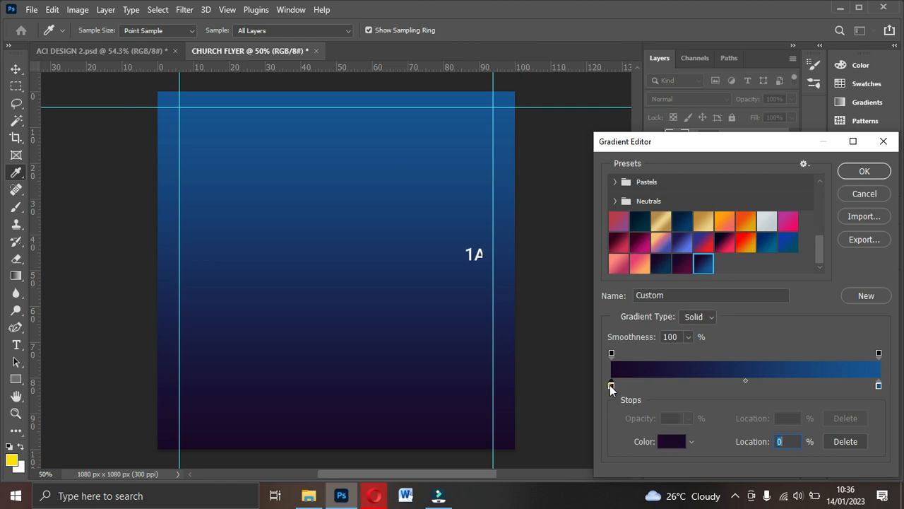
drag(724, 143, 701, 66)
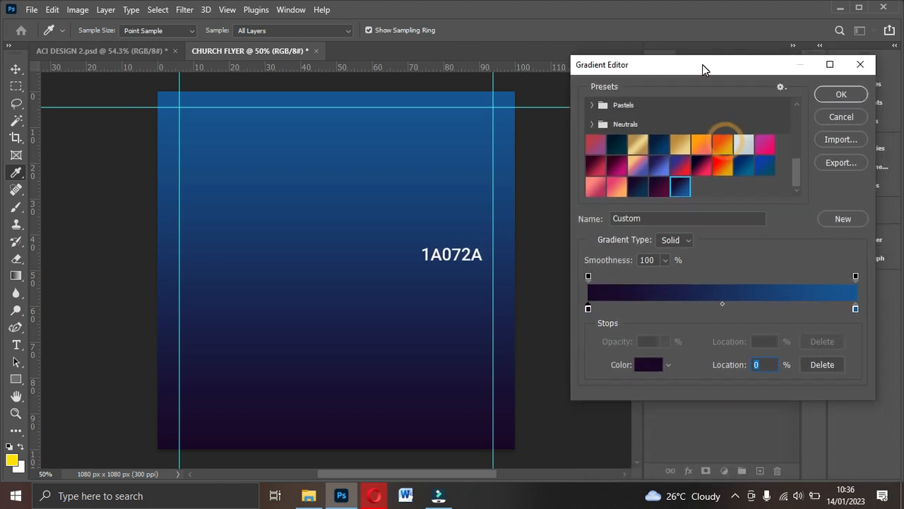
click(648, 365)
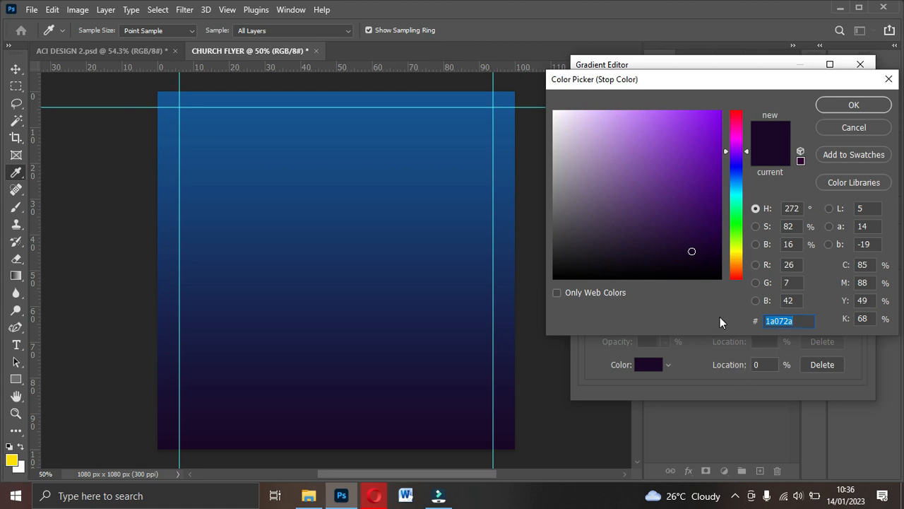
click(855, 105)
click(855, 309)
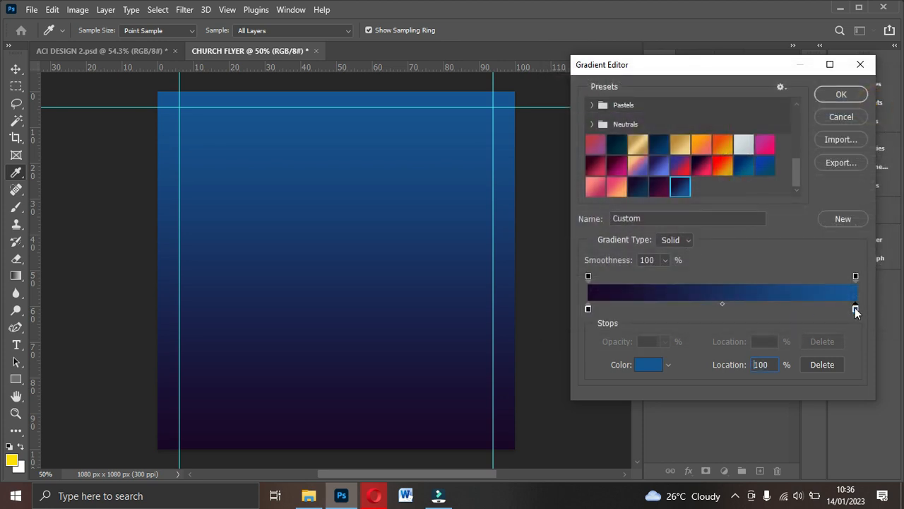
click(655, 365)
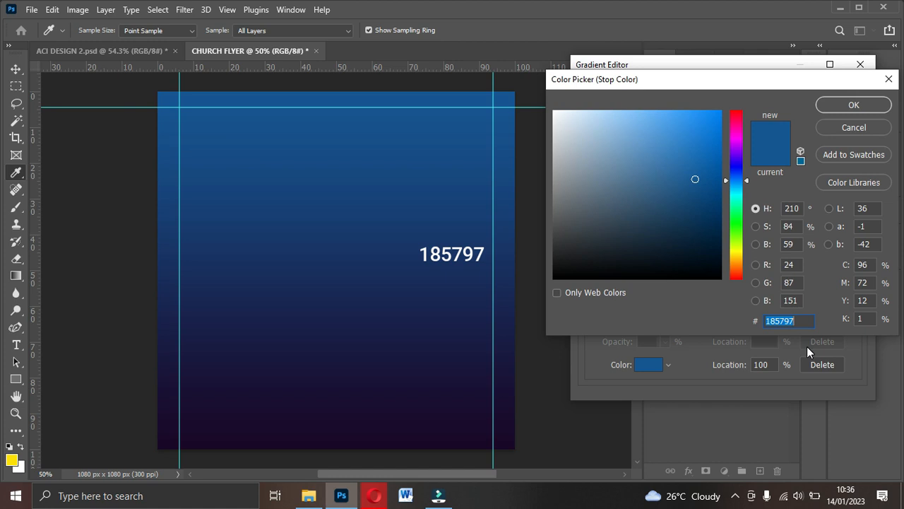
click(833, 105)
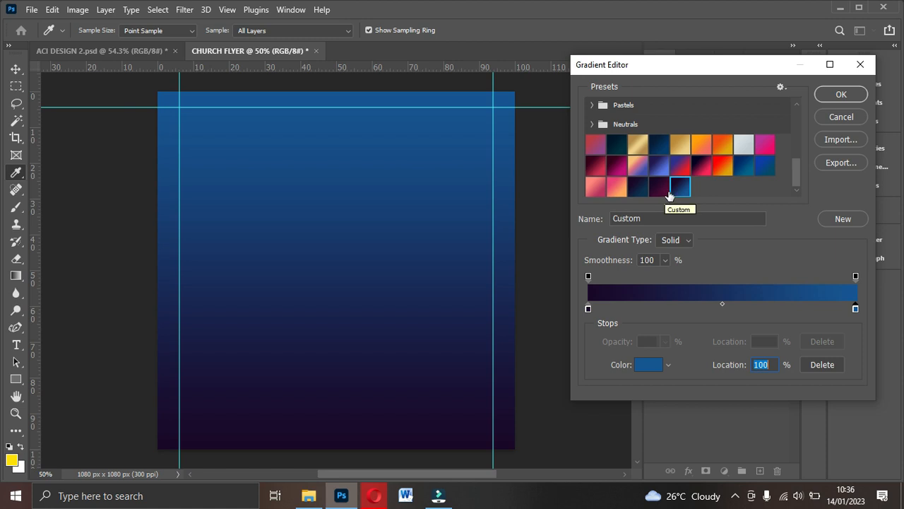
- Confirm the gradient at a 90° angle to create Gradient Fill 1
click(833, 96)
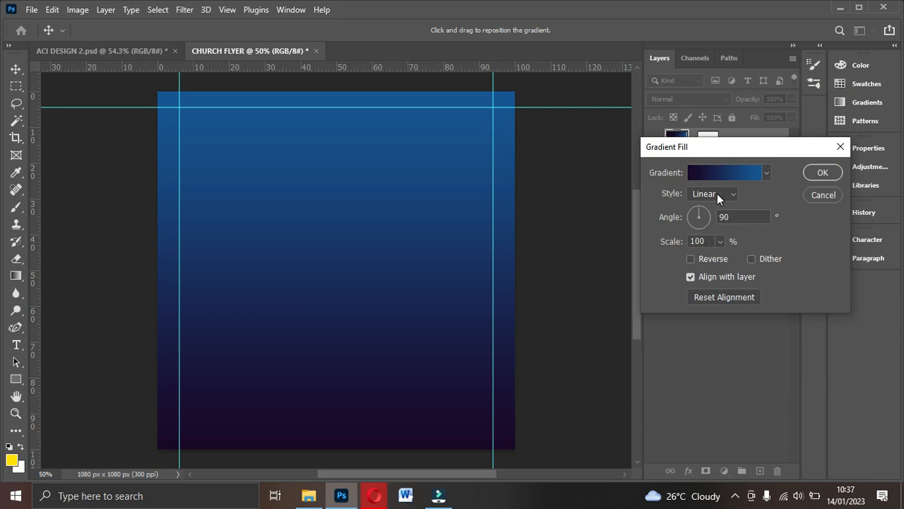
click(739, 217)
click(819, 173)
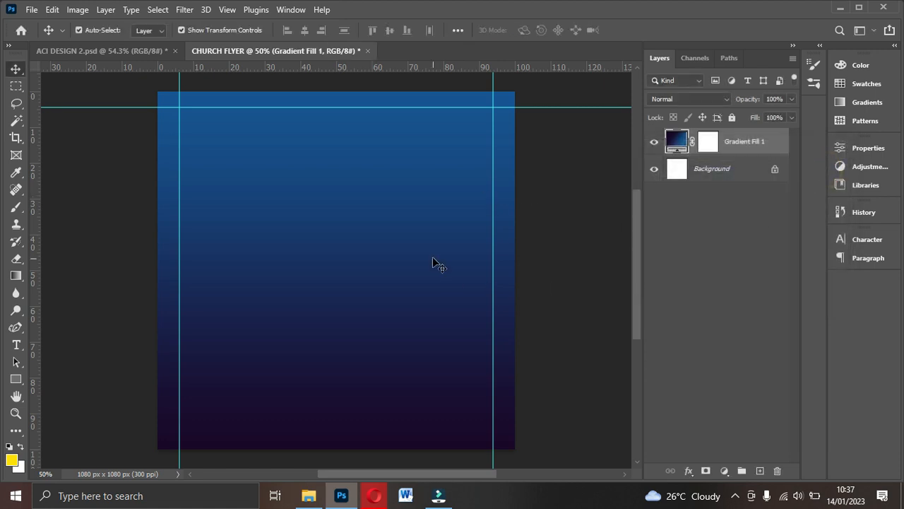
- Embed the aci-auditorium photo and align it with the flyer's top edge
click(31, 9)
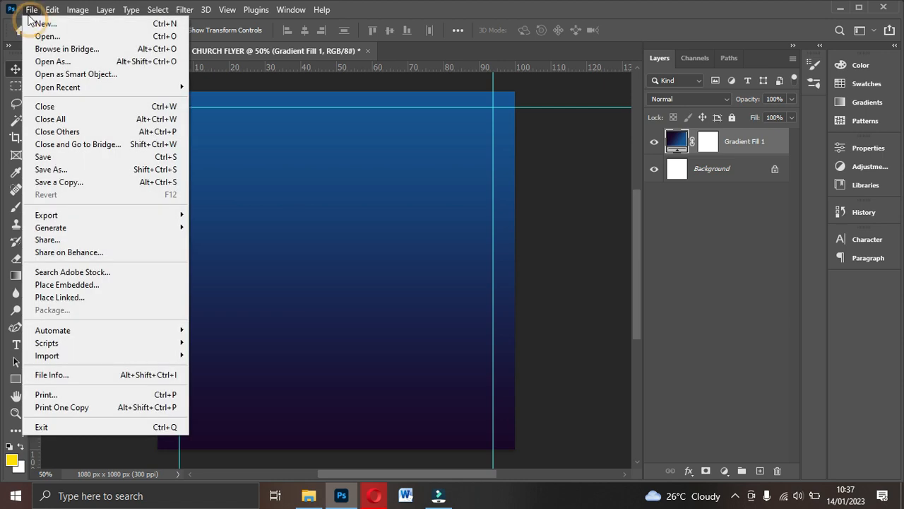
click(61, 289)
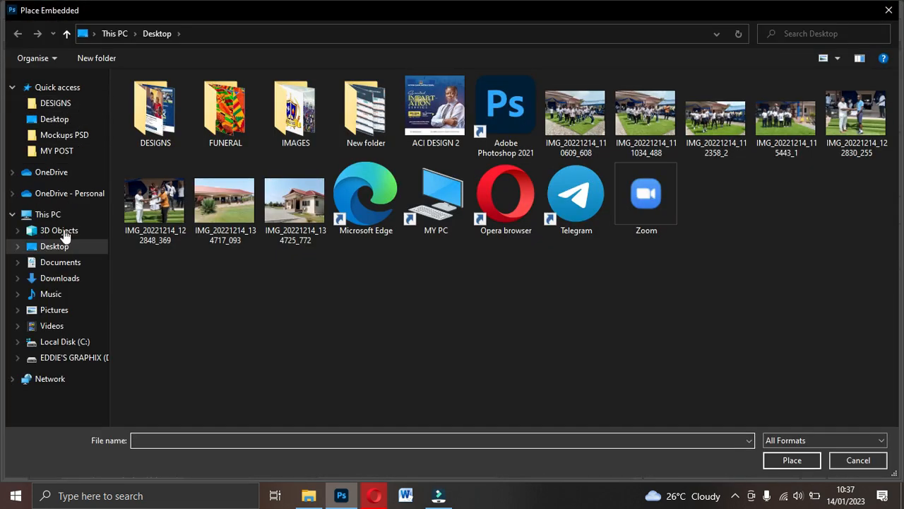
click(63, 150)
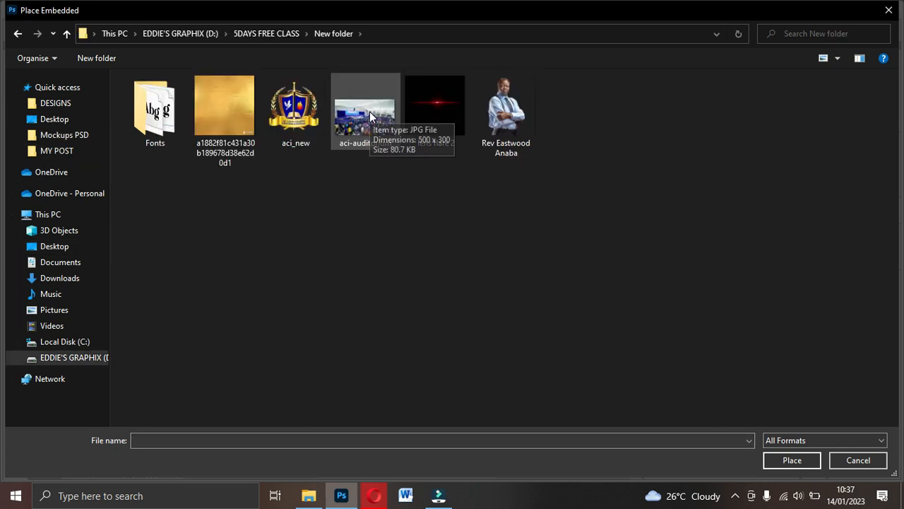
double_click(365, 128)
drag(375, 252, 378, 154)
drag(374, 200, 373, 177)
drag(429, 170, 428, 151)
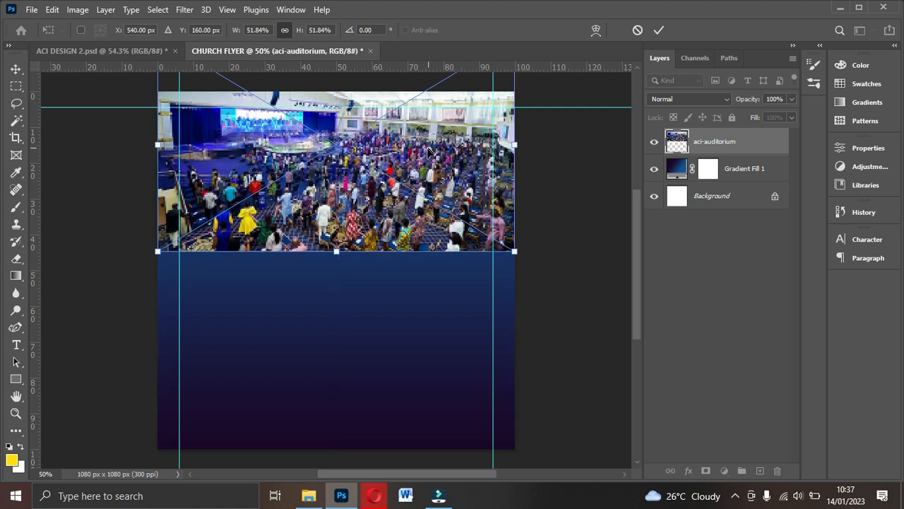
key(Return)
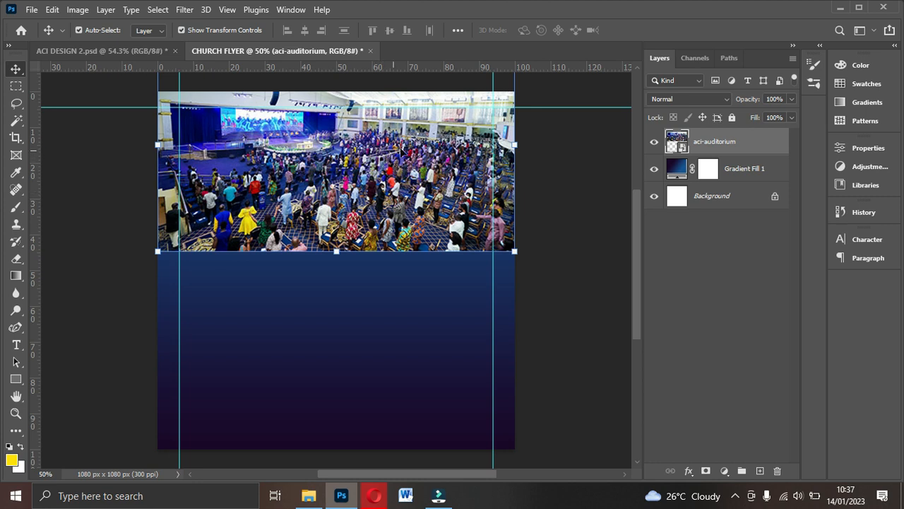
- Set the aci-auditorium layer to Soft Light blending and rasterize it
click(697, 99)
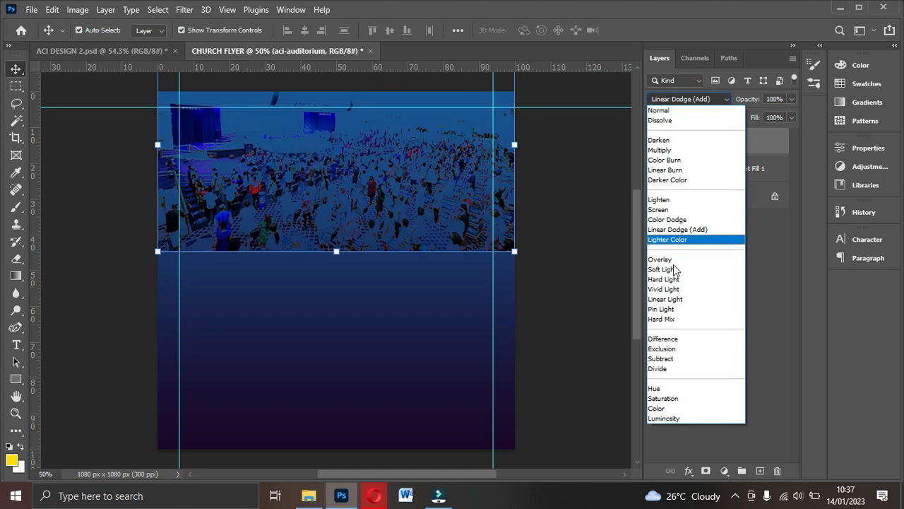
click(674, 270)
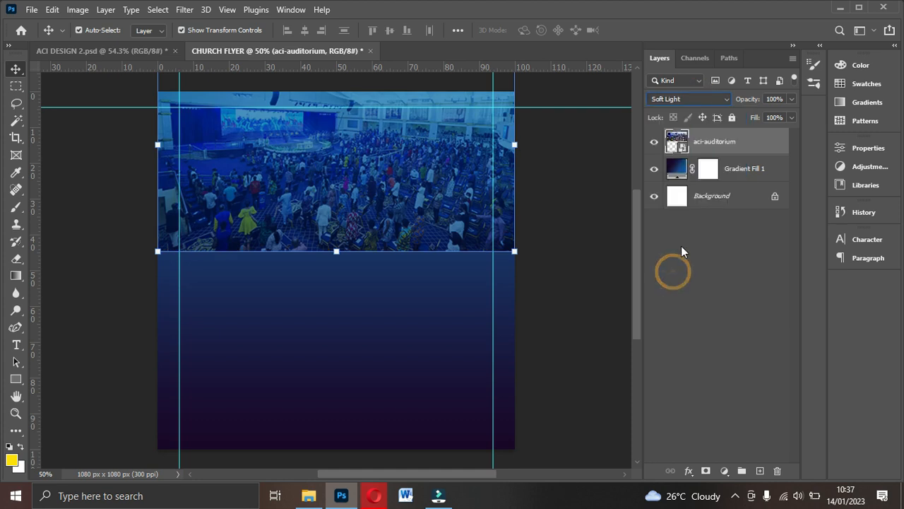
right_click(730, 142)
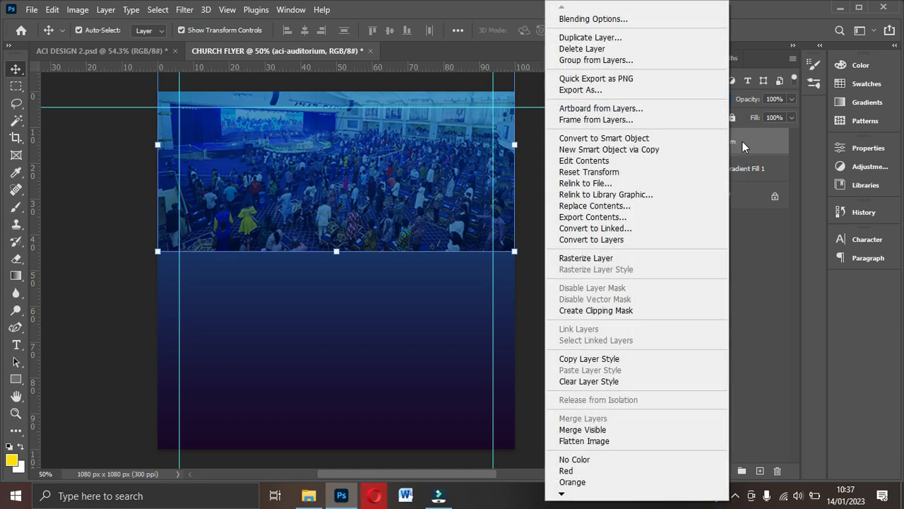
click(742, 141)
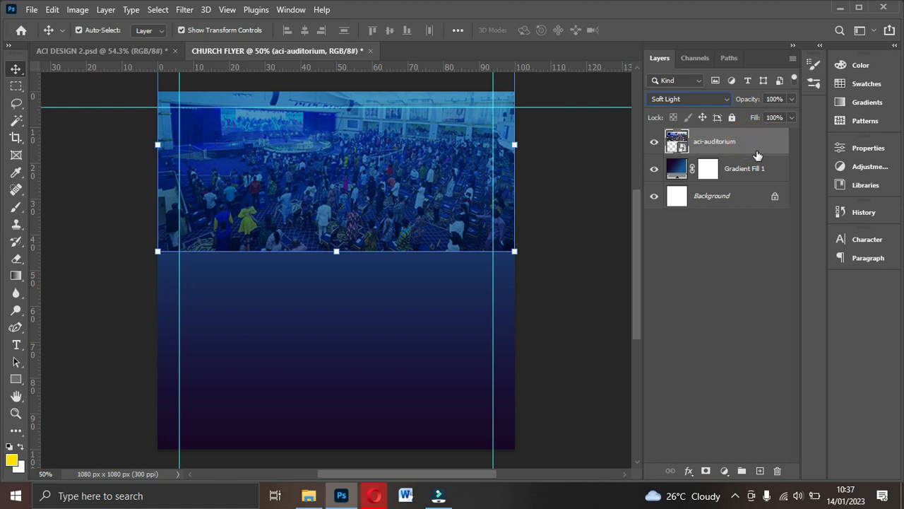
right_click(759, 147)
click(609, 258)
- Erase the photo's bottom edge with an 800 px Soft Round eraser at 0% hardness
click(18, 258)
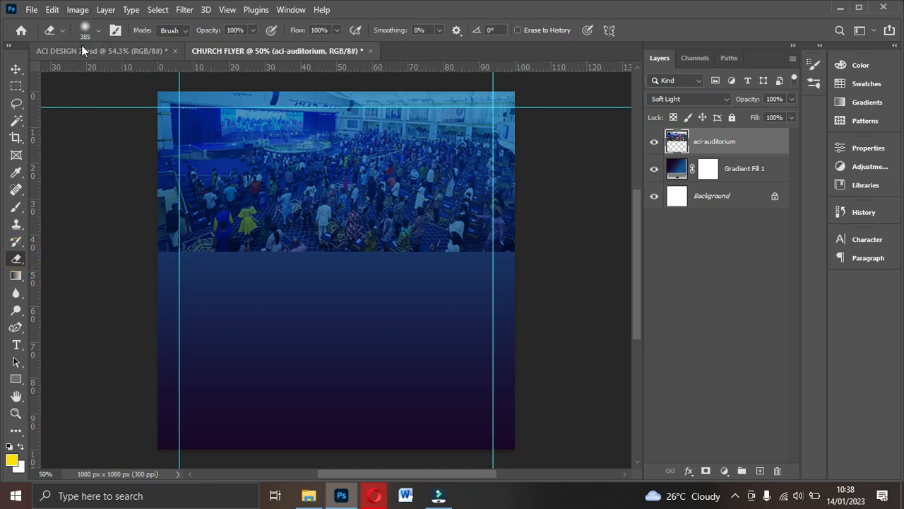
click(98, 30)
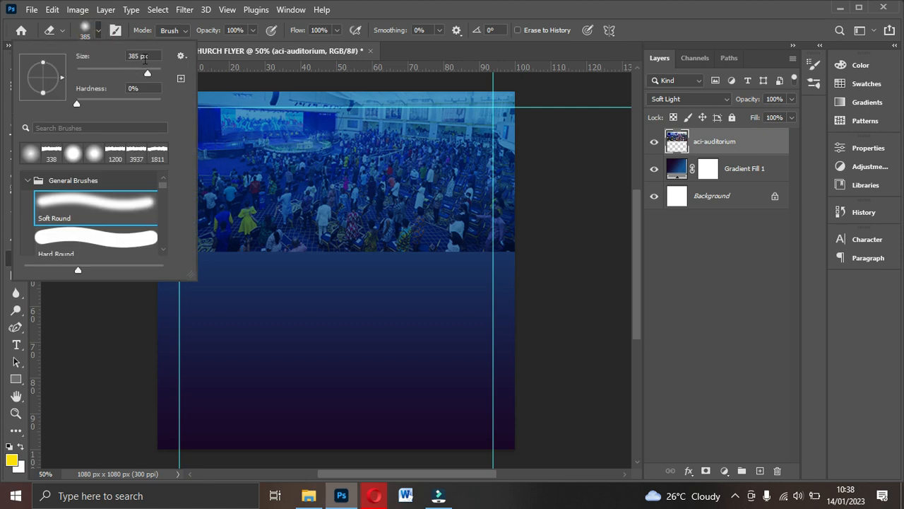
click(150, 55)
text(800)
click(33, 180)
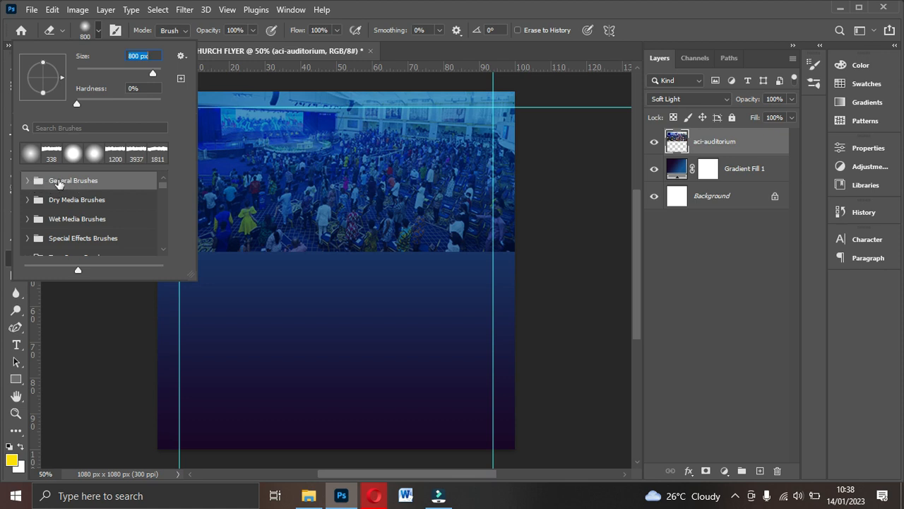
click(28, 183)
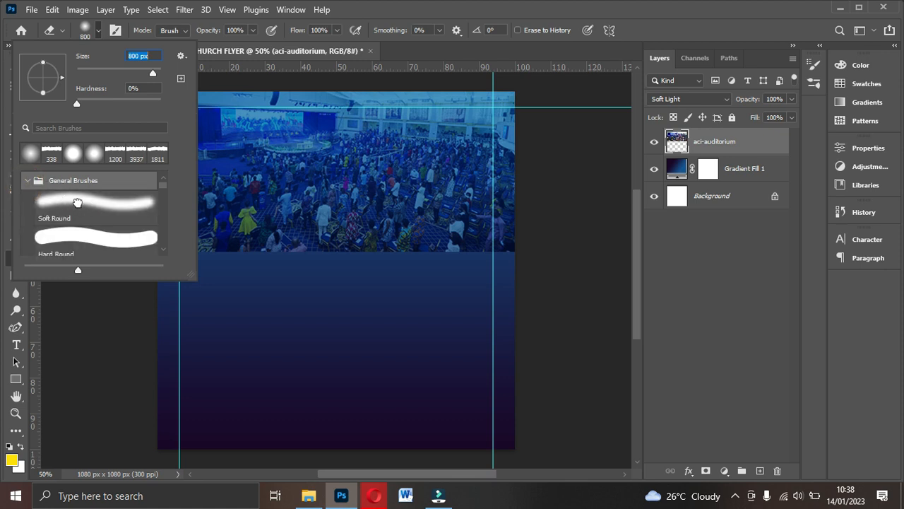
click(71, 203)
click(146, 88)
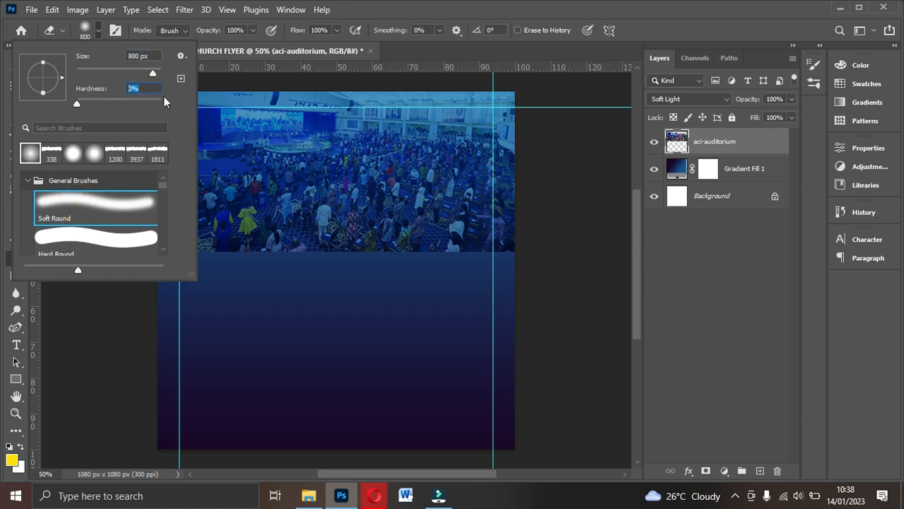
click(462, 338)
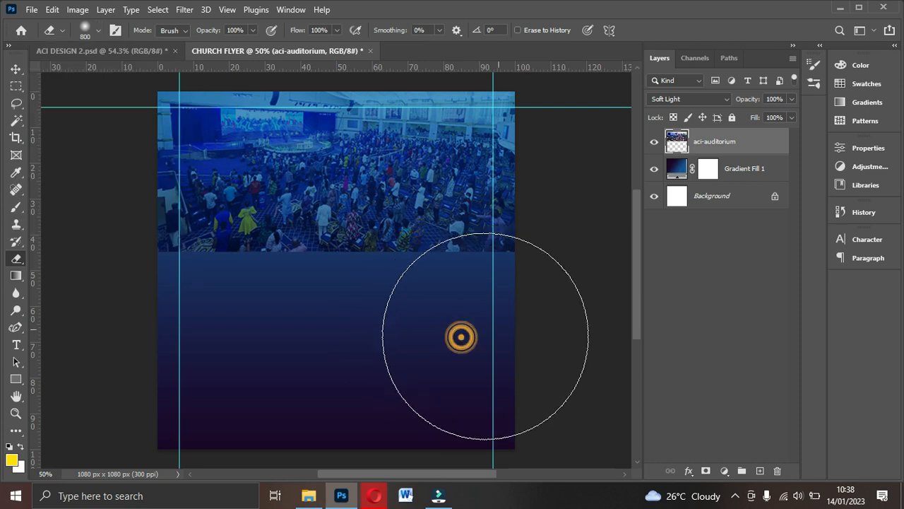
mouse_move(229, 332)
mouse_down()
mouse_move(106, 302)
mouse_move(180, 323)
mouse_move(311, 332)
mouse_move(504, 323)
mouse_move(428, 335)
mouse_move(264, 315)
mouse_move(176, 316)
mouse_move(251, 331)
mouse_move(497, 292)
mouse_up()
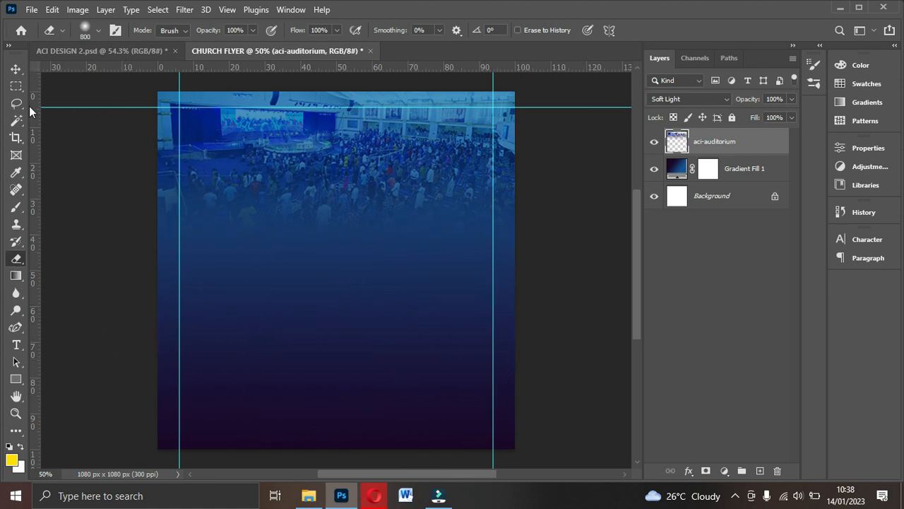
- Lower the aci-auditorium layer's opacity to 45% so the crowd fades into the gradient
click(17, 70)
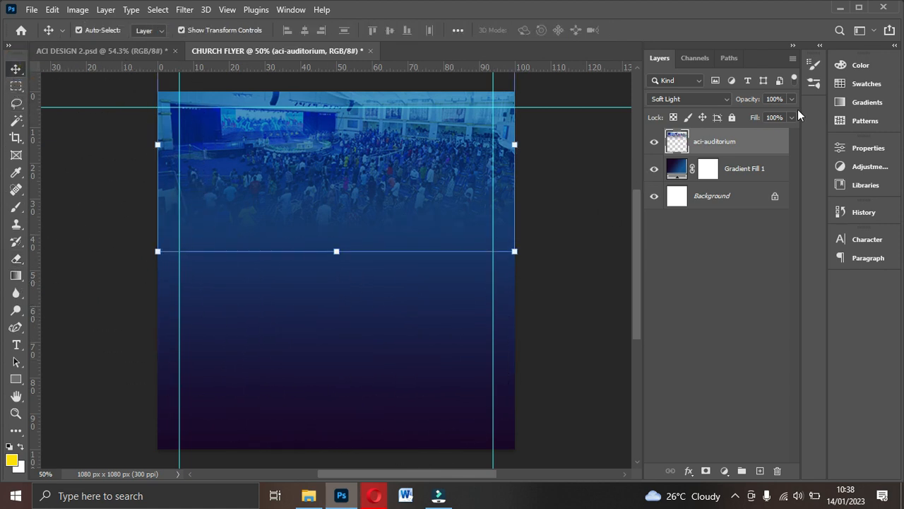
click(792, 99)
drag(786, 115, 768, 118)
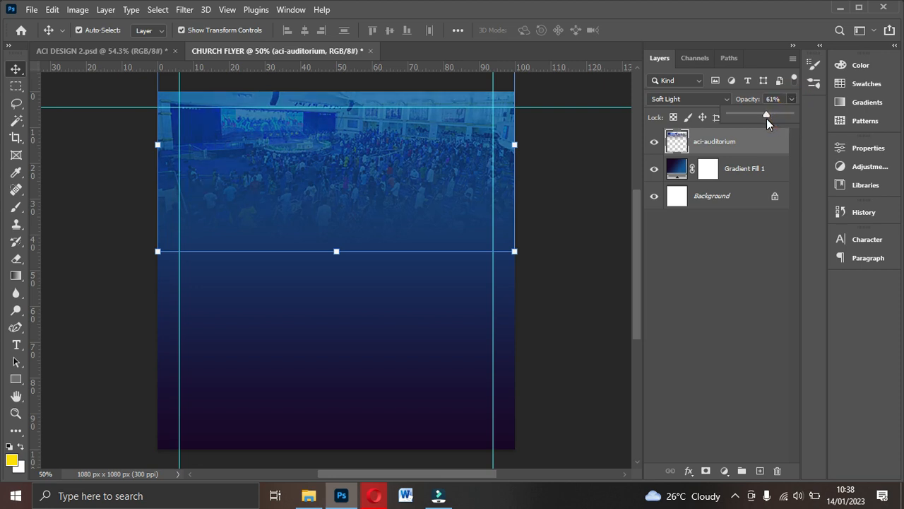
drag(767, 118, 756, 118)
click(735, 199)
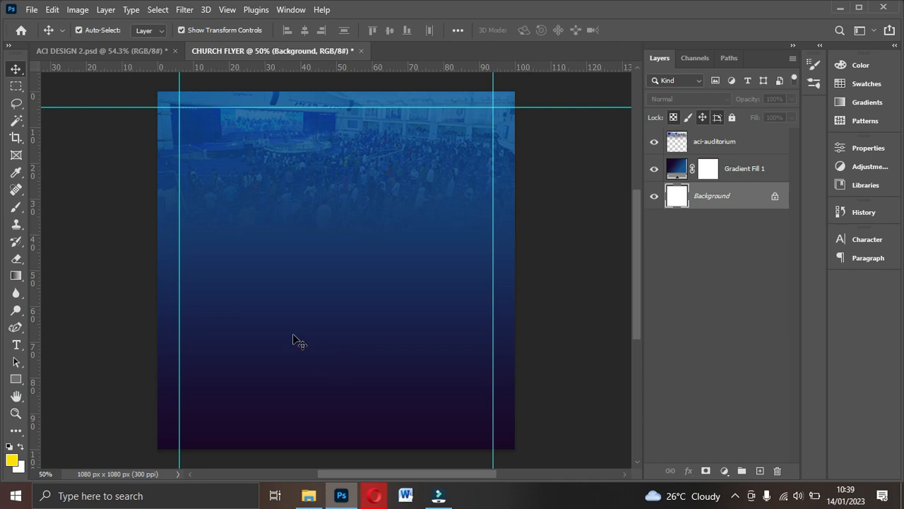
- Drag the pastor's portrait from File Explorer into the CHURCH FLYER document
click(309, 496)
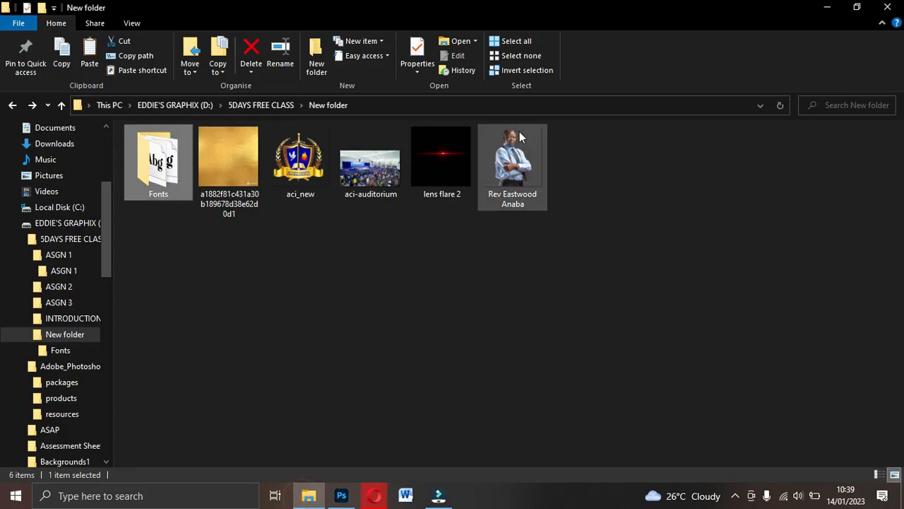
double_click(512, 169)
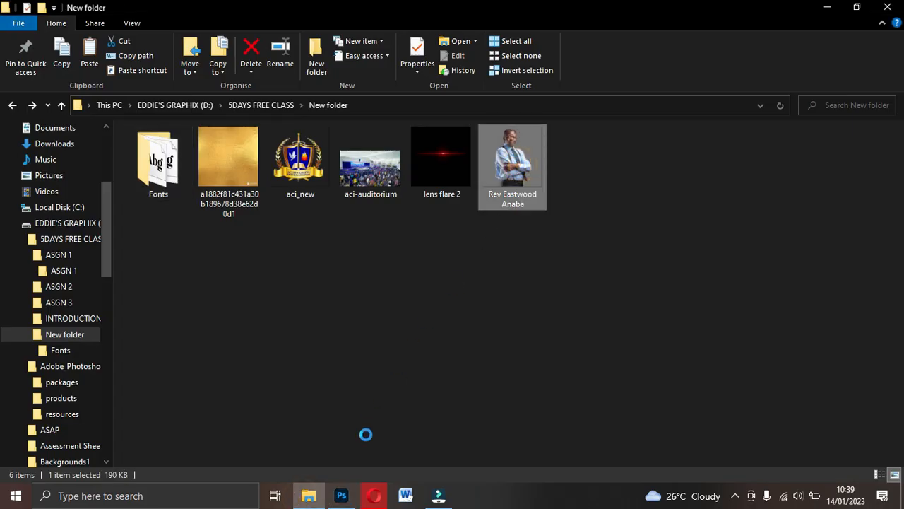
drag(512, 166, 412, 350)
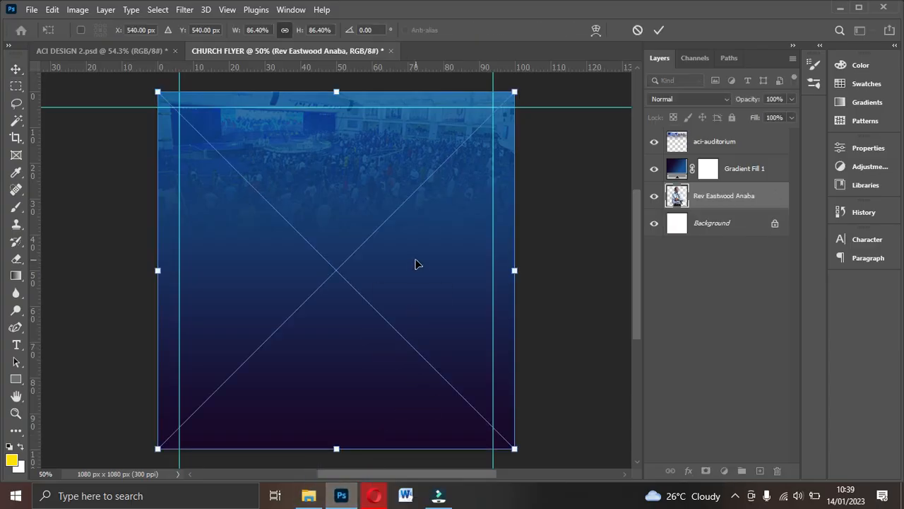
- Commit the placed portrait and move its layer above Gradient Fill 1
double_click(418, 217)
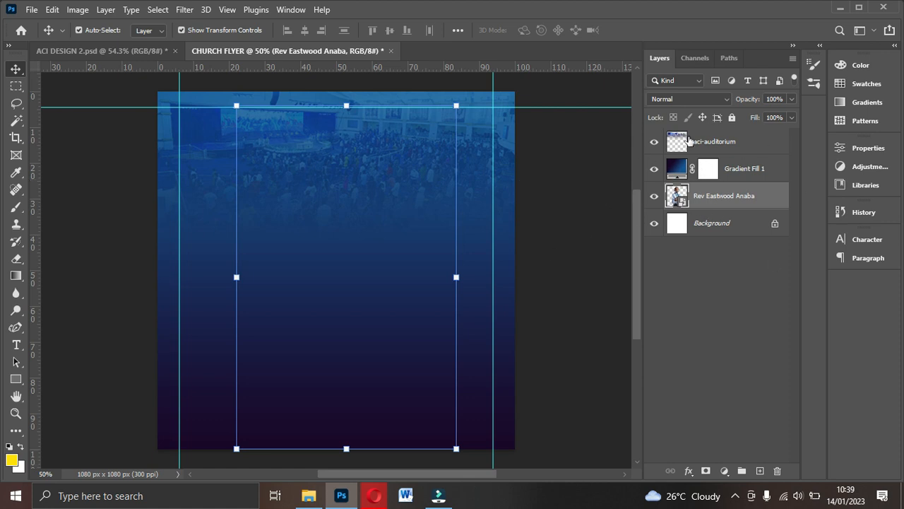
click(678, 167)
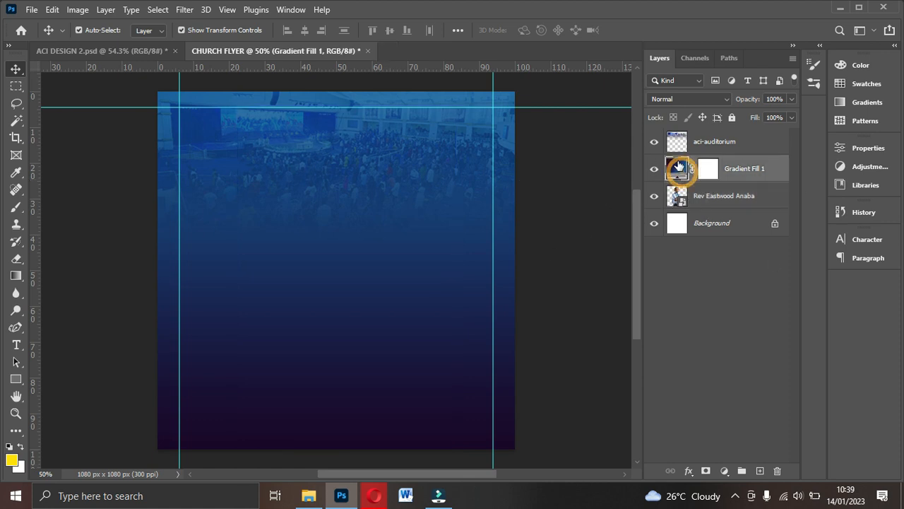
click(733, 198)
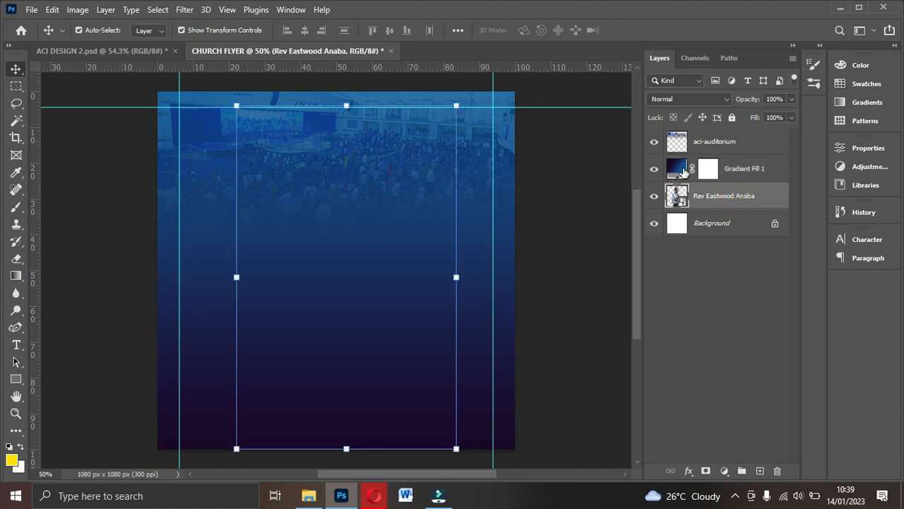
drag(708, 202, 708, 157)
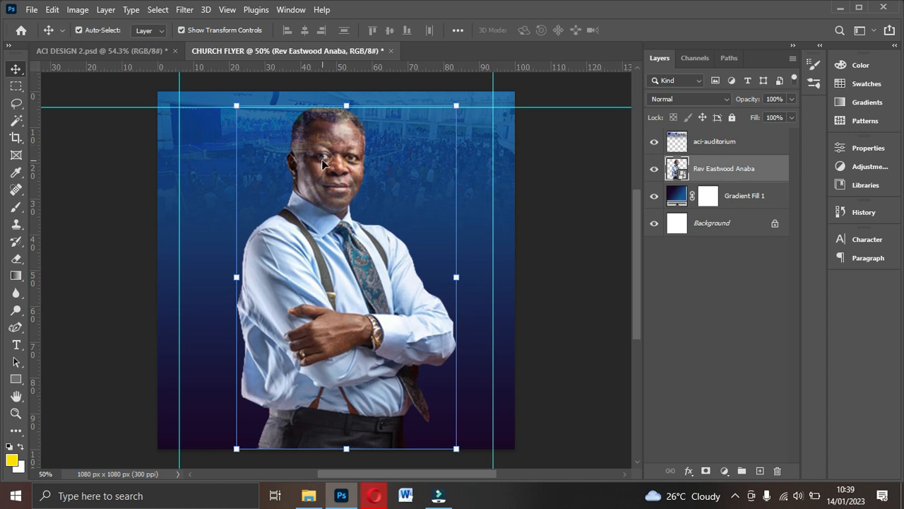
- Move the aci-auditorium layer beneath the portrait layer
key(ctrl+plus)
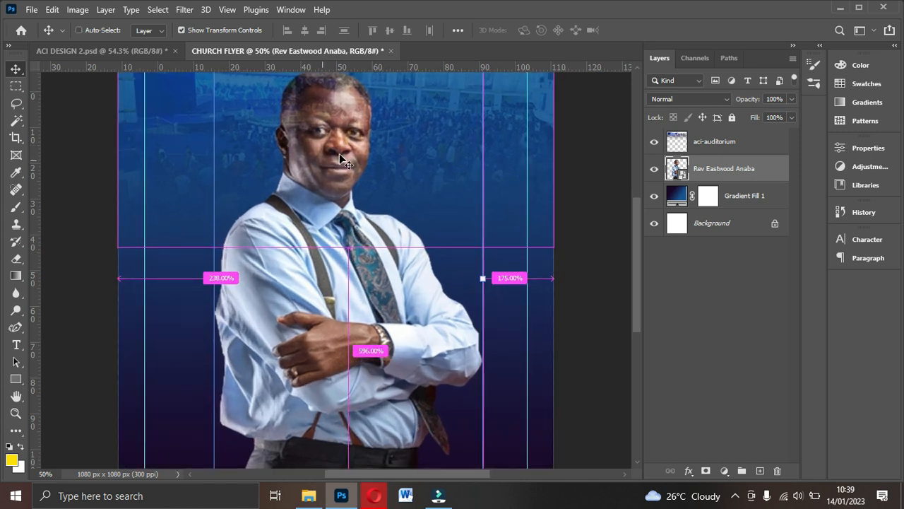
scroll(509, 146, up, 1)
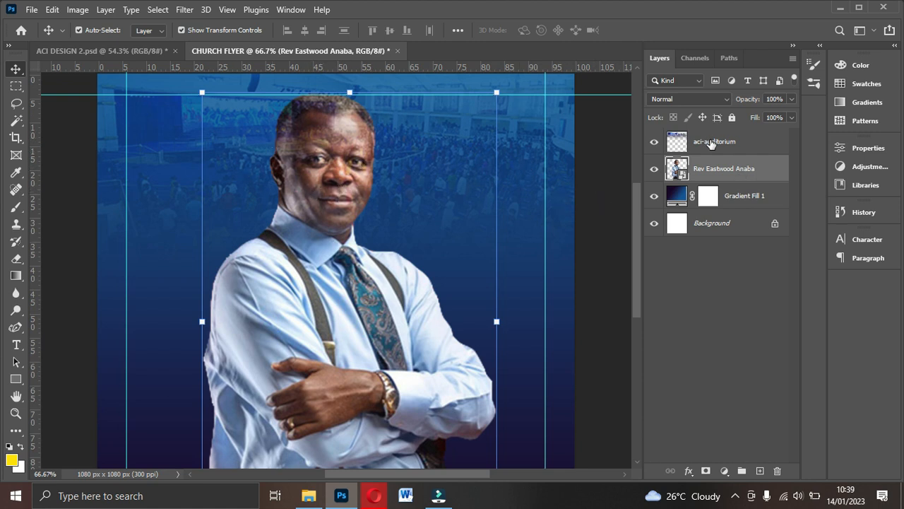
click(709, 143)
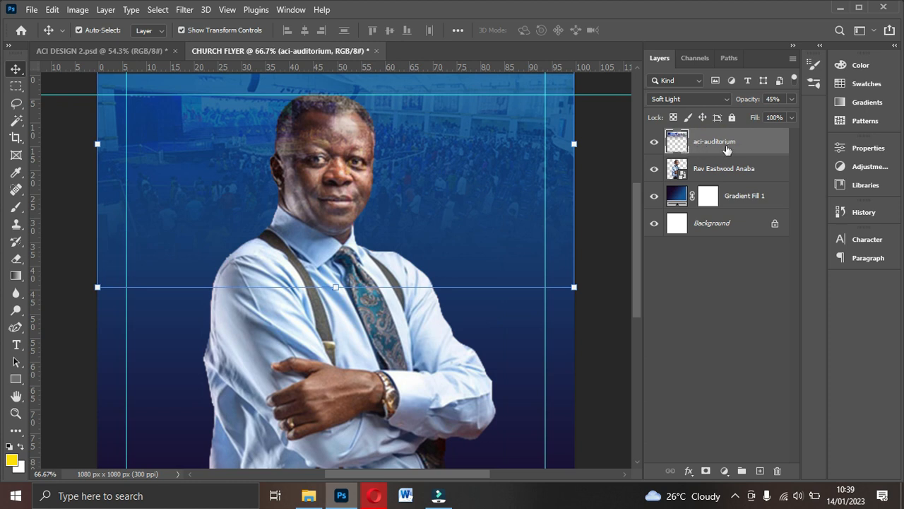
drag(671, 147, 726, 184)
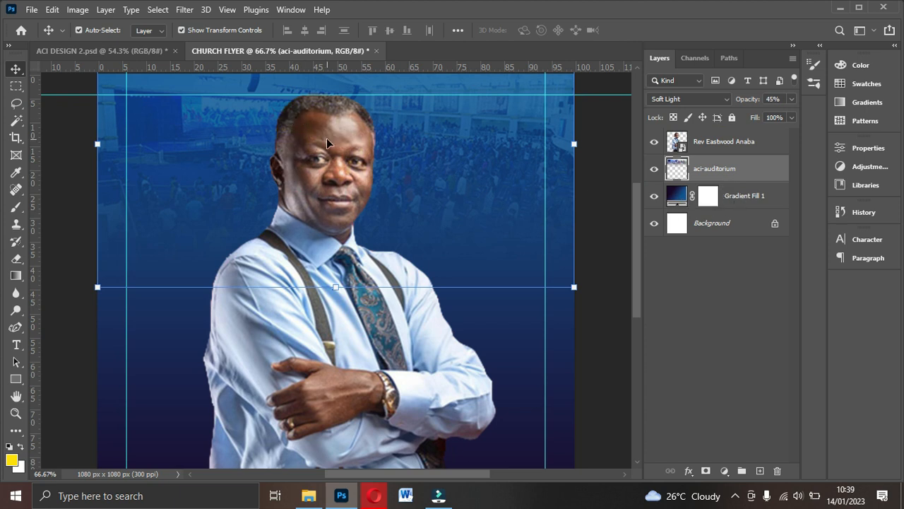
scroll(362, 196, down, 3)
click(526, 240)
- Shift the pastor's portrait slightly to the right on the canvas
scroll(527, 240, up, 1)
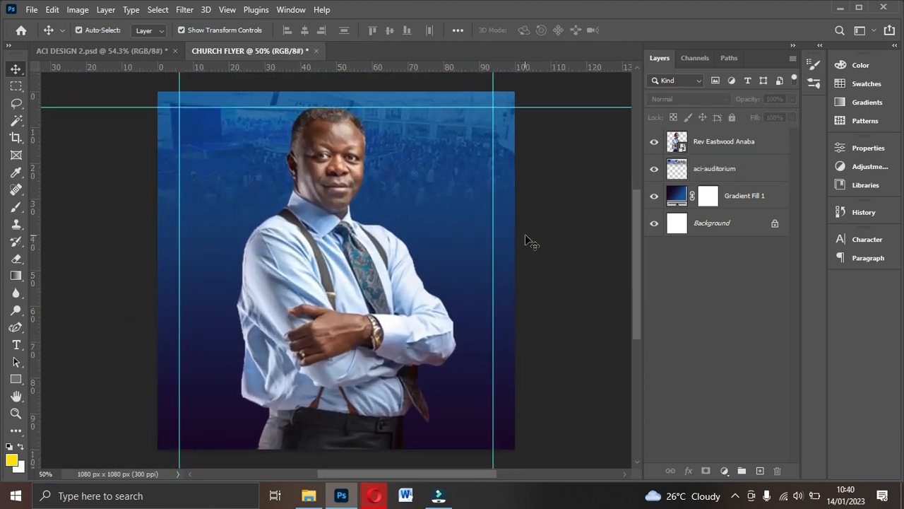
scroll(526, 240, up, 1)
ctrl+click(319, 269)
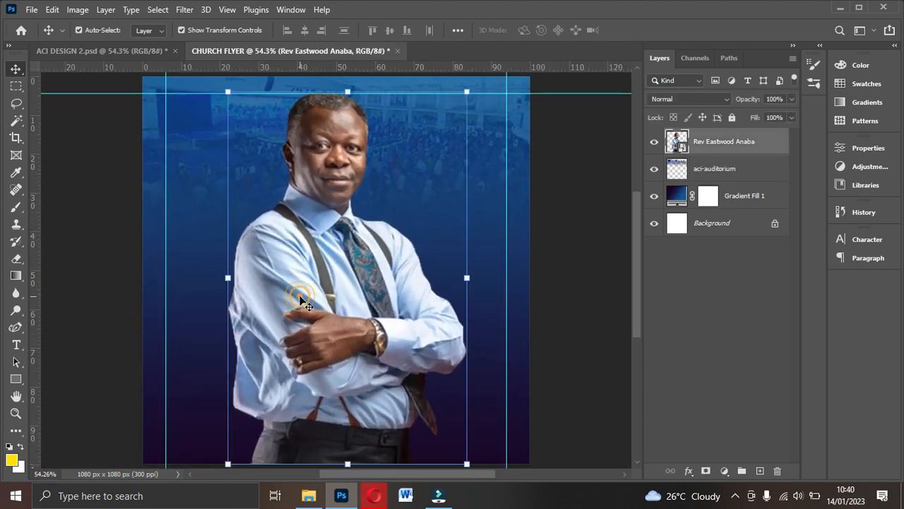
drag(325, 295, 378, 295)
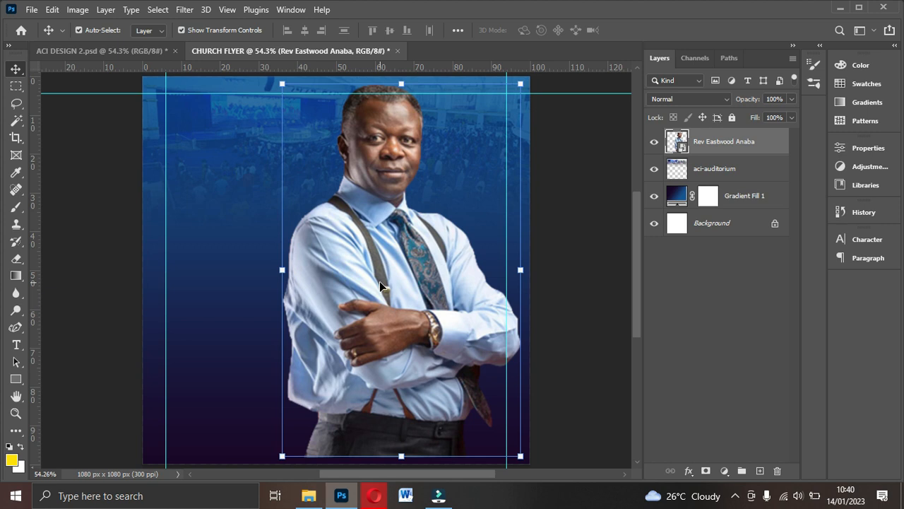
- Flip the pastor's portrait horizontally with Free Transform and shift it right and down
key(ctrl+t)
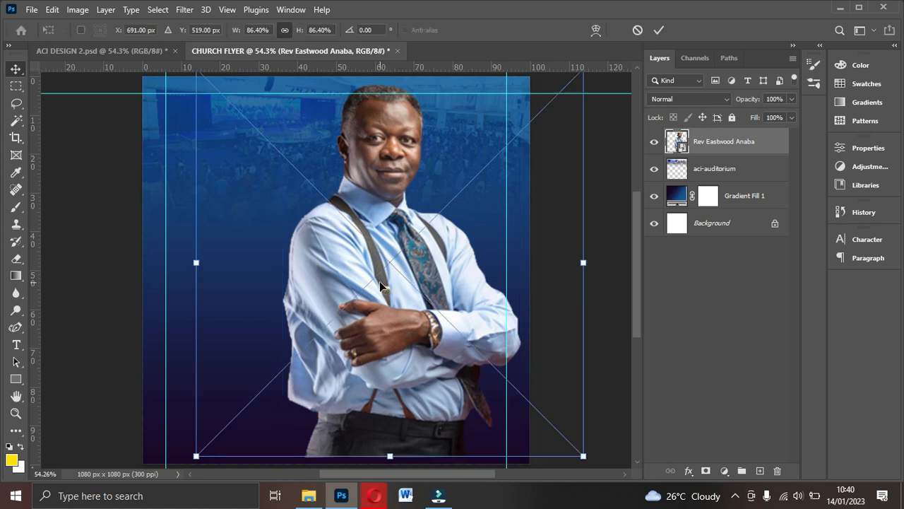
right_click(379, 281)
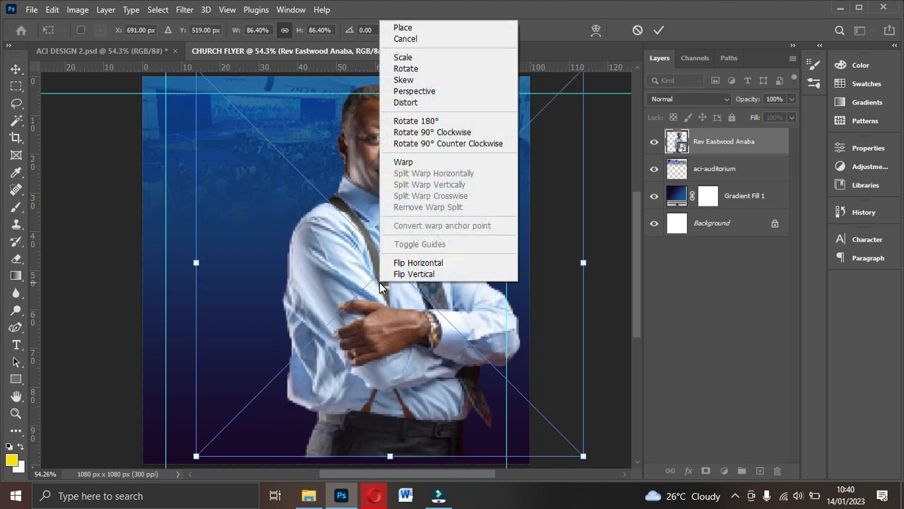
click(415, 268)
drag(417, 264, 448, 289)
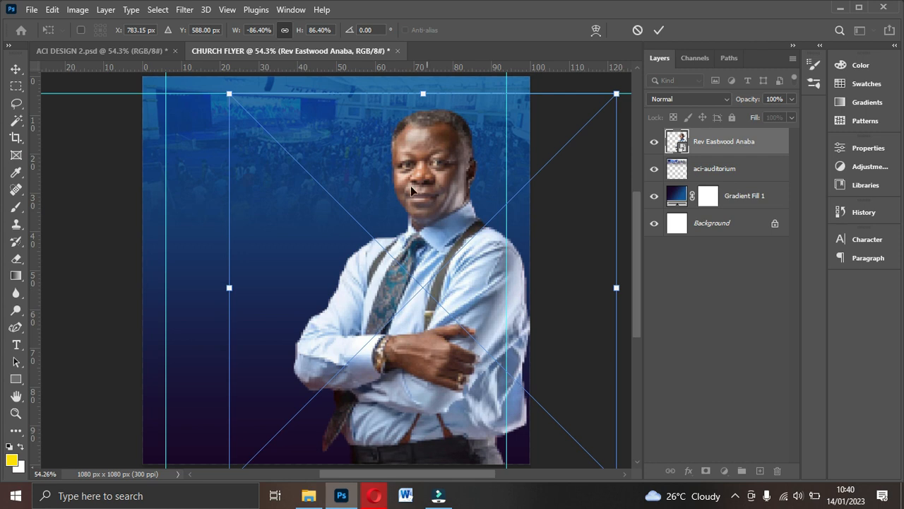
- Scale the portrait to about 83%, move it lower and commit the transform
drag(229, 93, 265, 129)
drag(438, 120, 441, 109)
drag(424, 218, 430, 245)
double_click(429, 244)
scroll(430, 246, down, 2)
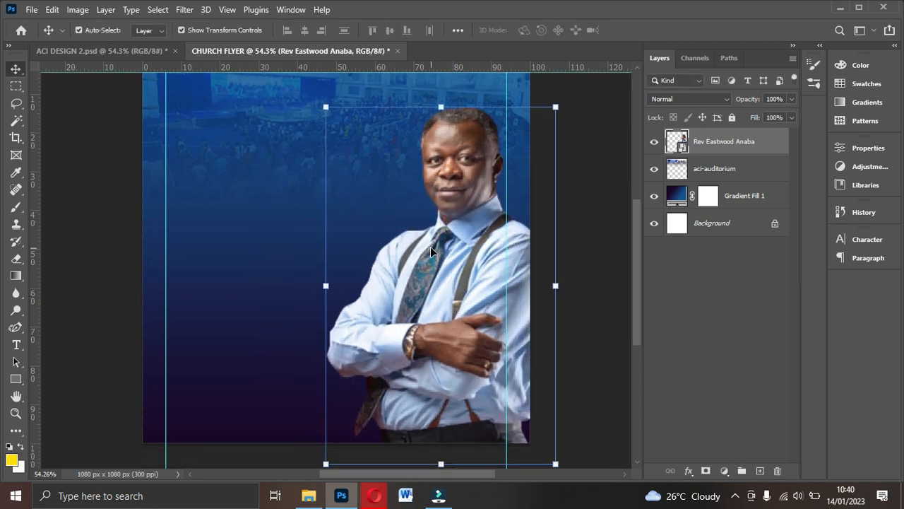
scroll(423, 330, up, 1)
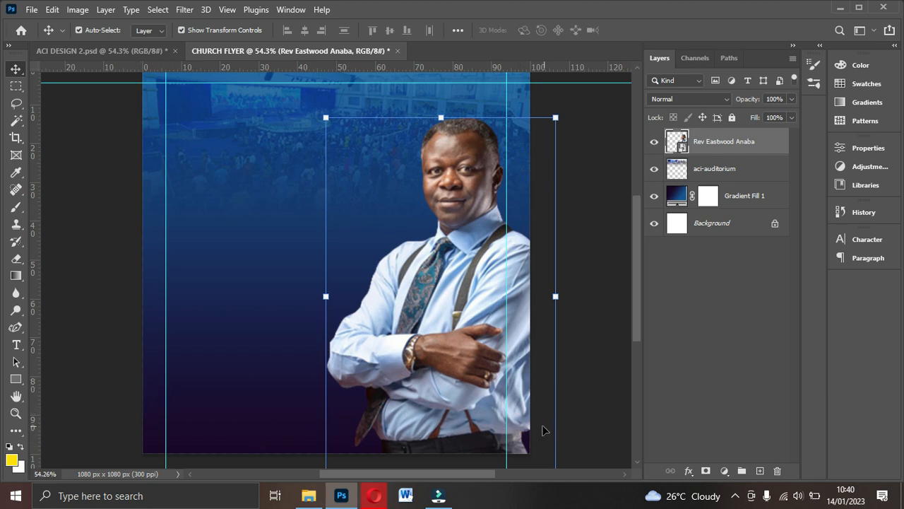
scroll(541, 423, down, 2)
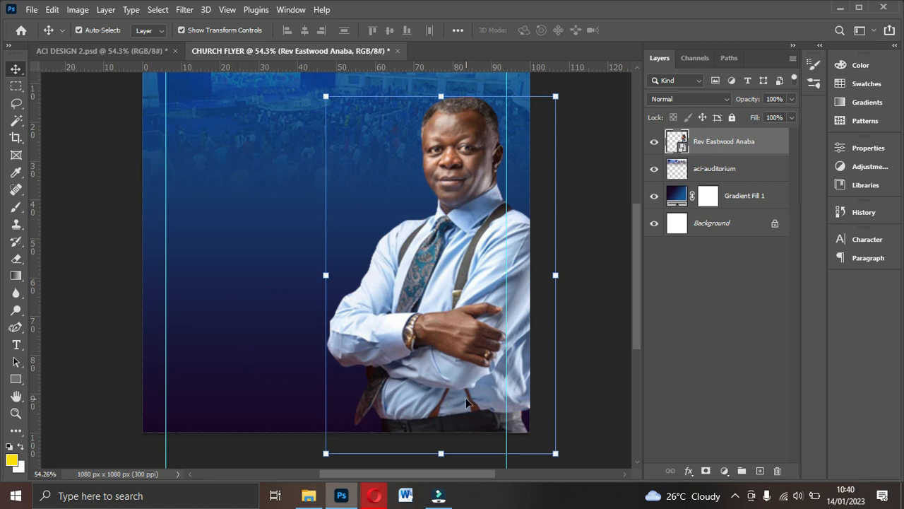
- Draw a white-filled rectangle across the lower flyer and make it slightly taller
click(16, 379)
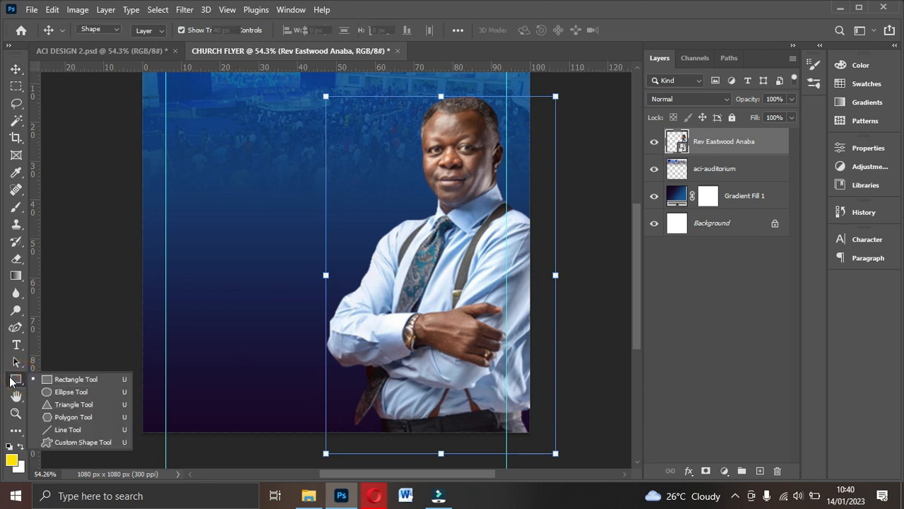
click(64, 379)
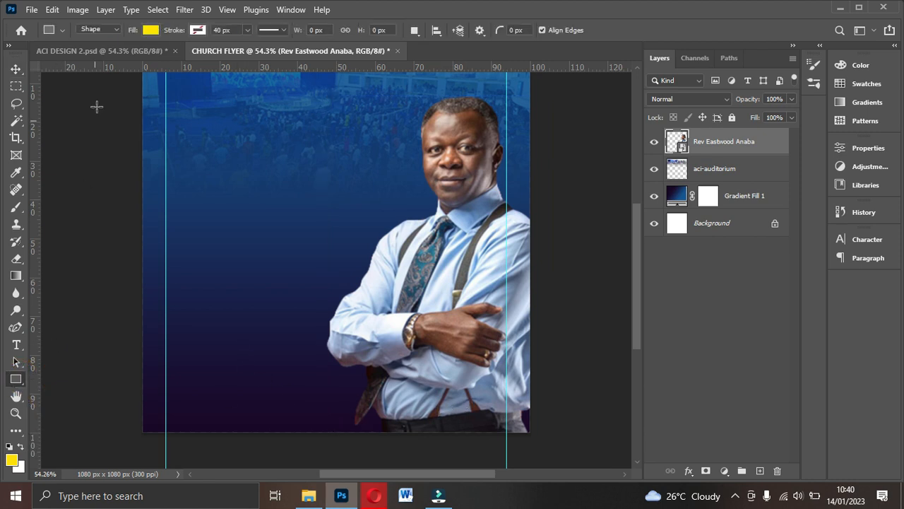
click(149, 30)
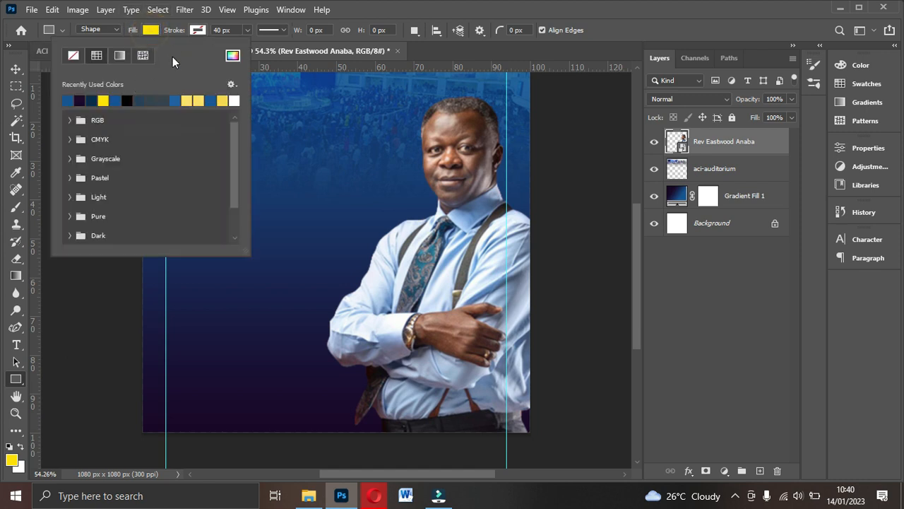
click(232, 56)
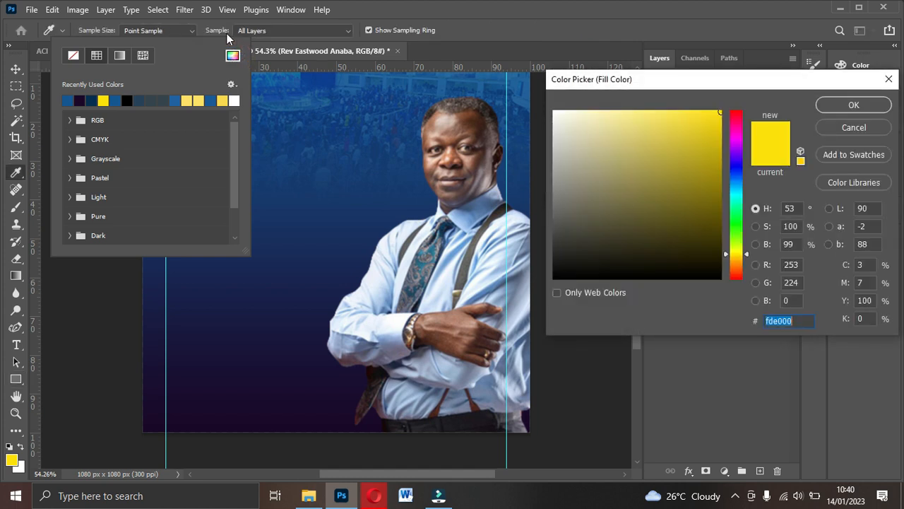
drag(618, 159, 554, 111)
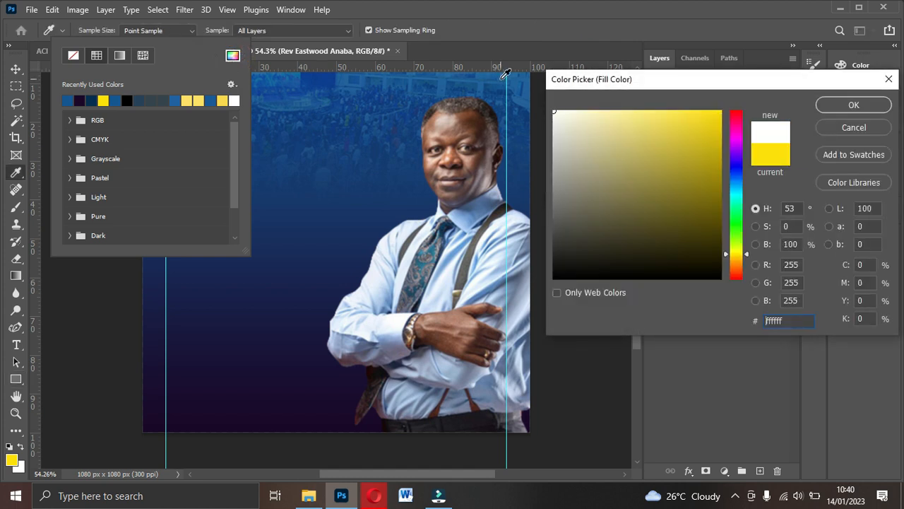
click(857, 111)
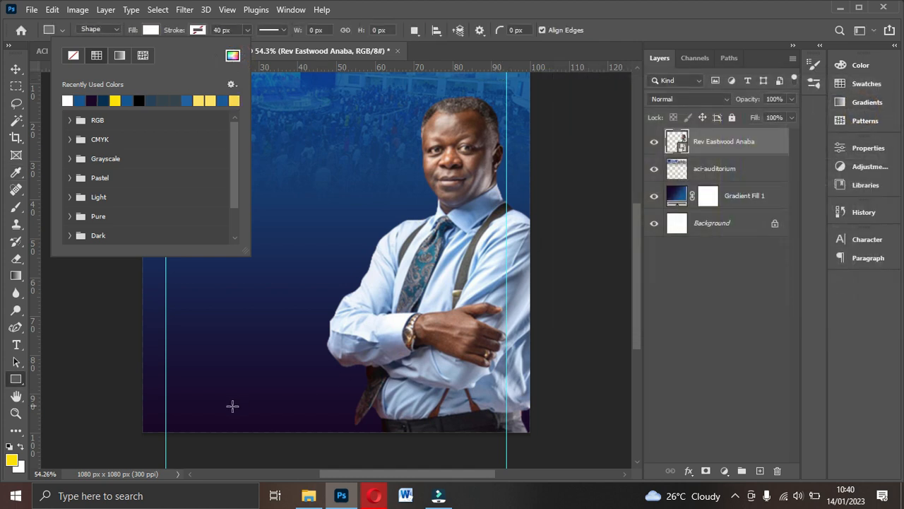
drag(127, 394, 547, 439)
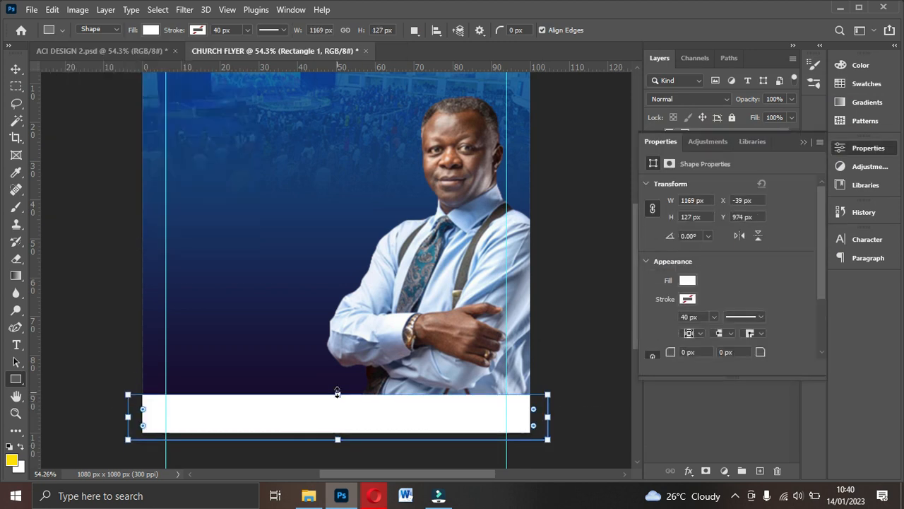
drag(338, 391, 340, 385)
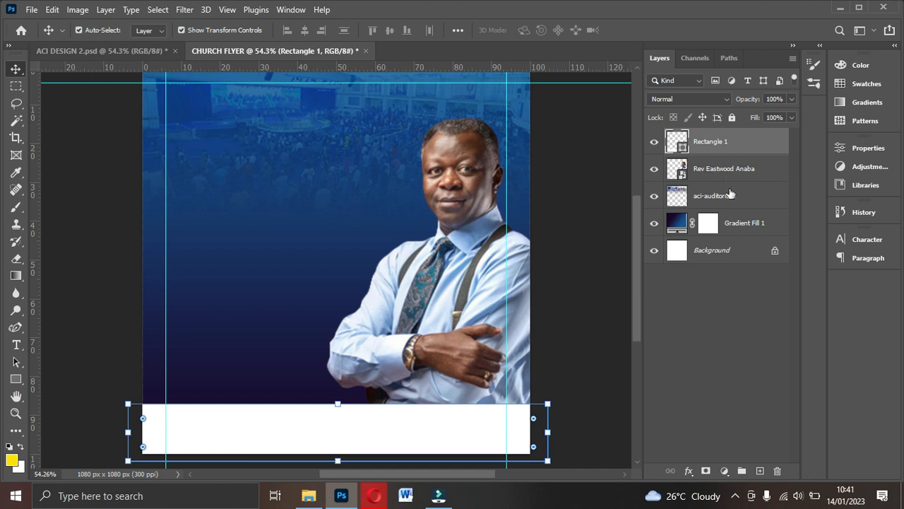
- Nudge the pastor photo slightly left and bring up the ACI DESIGN 2 reference flyer
click(446, 268)
key(Left)
key(Left)
key(Left)
key(Left)
key(Left)
key(Left)
key(Left)
key(Left)
key(Left)
key(Left)
key(Left)
key(Left)
key(Left)
key(Left)
scroll(442, 266, up, 1)
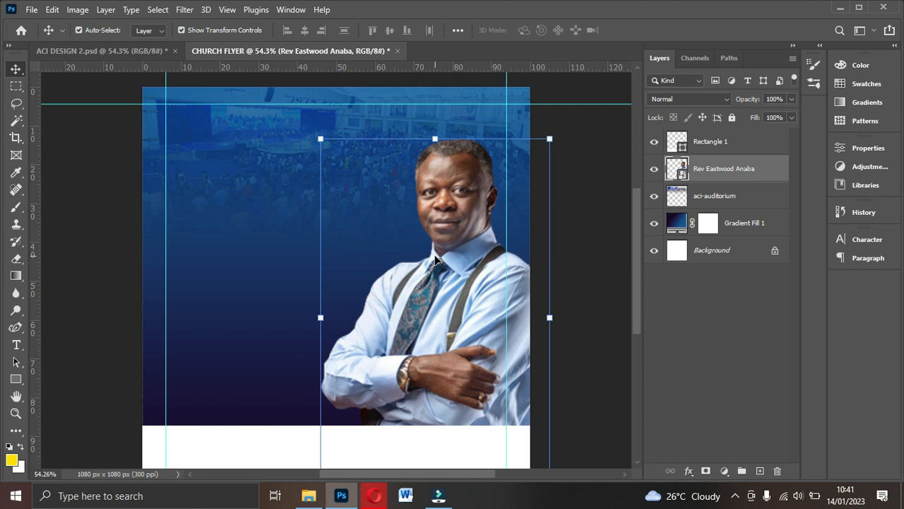
click(126, 54)
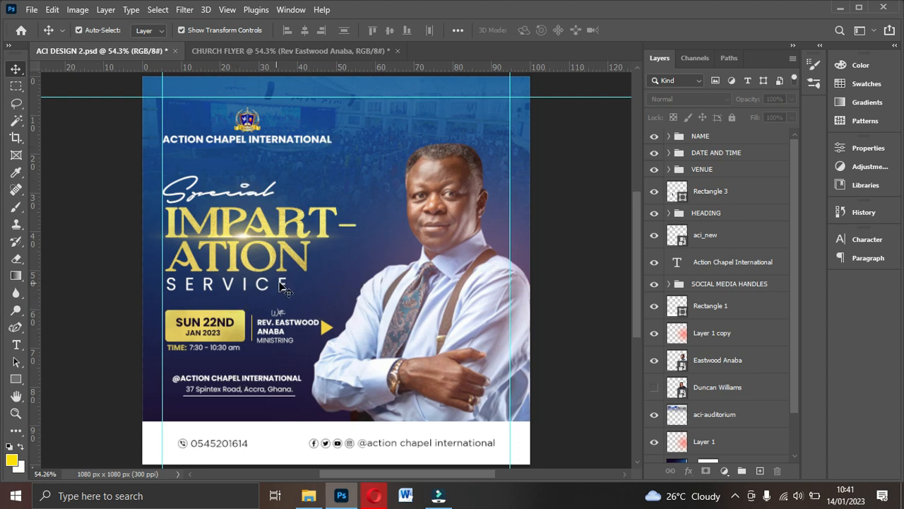
click(276, 51)
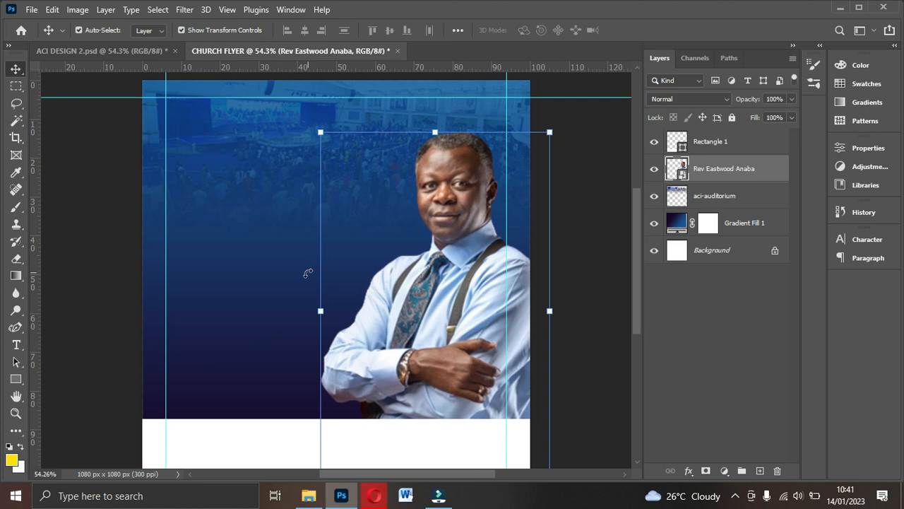
drag(466, 268, 463, 267)
scroll(463, 268, down, 1)
scroll(463, 268, up, 1)
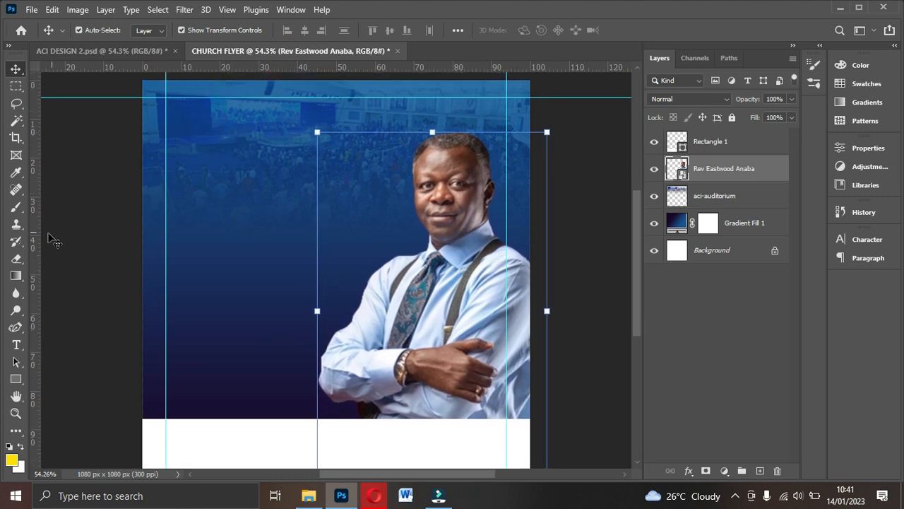
- Set up the Horizontal Type Tool with Gotham Bold, 12 pt and white colour
click(17, 344)
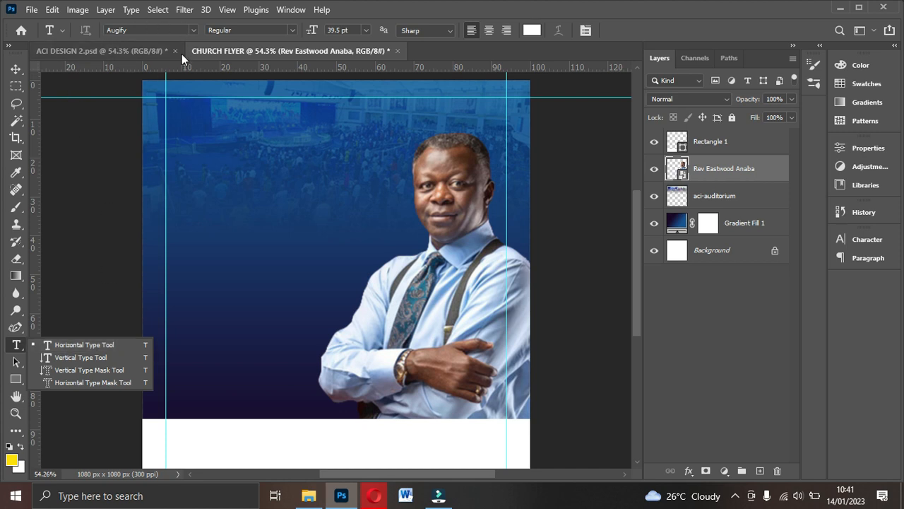
click(192, 31)
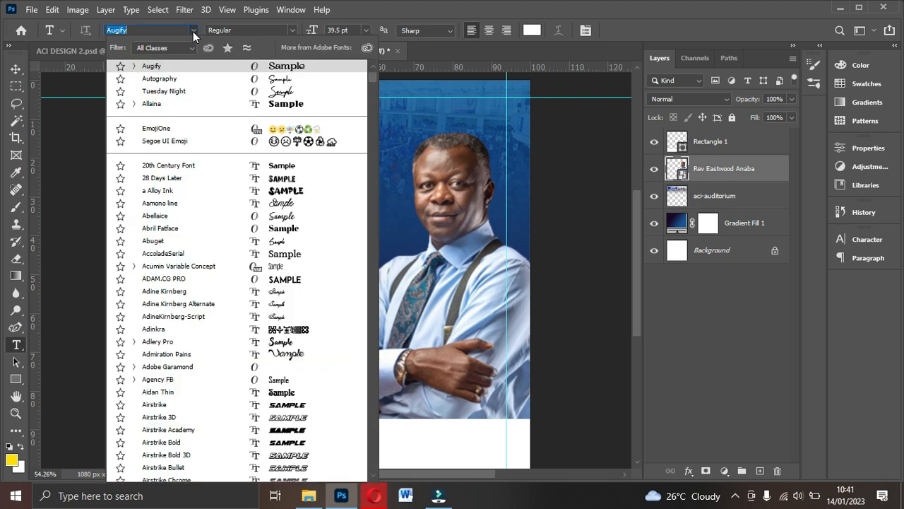
text(got)
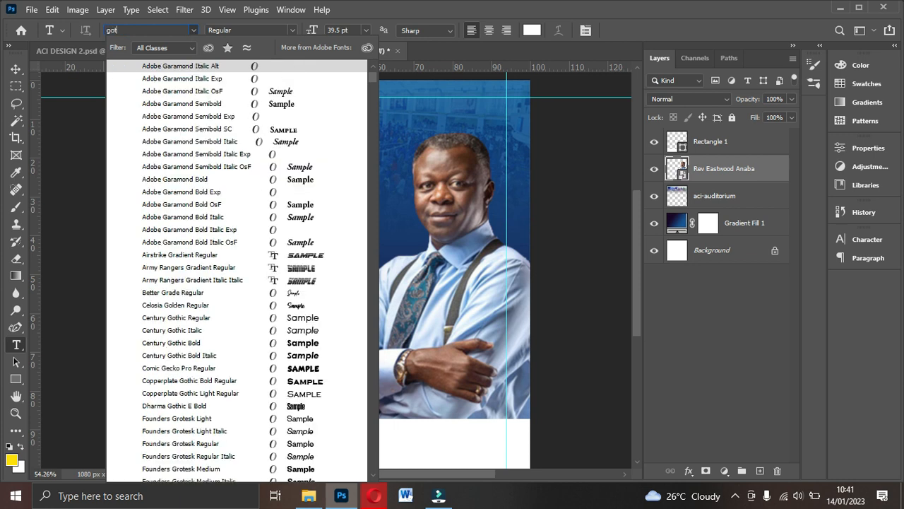
text(ham)
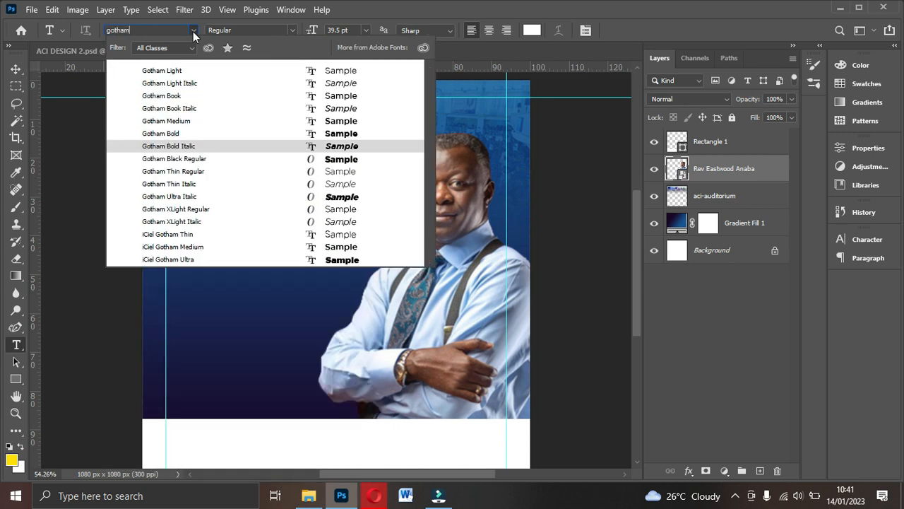
click(328, 134)
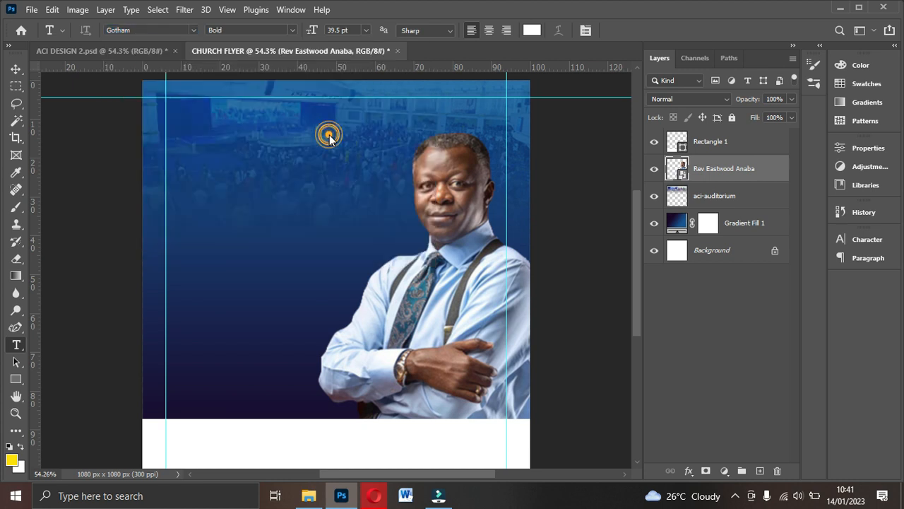
click(365, 31)
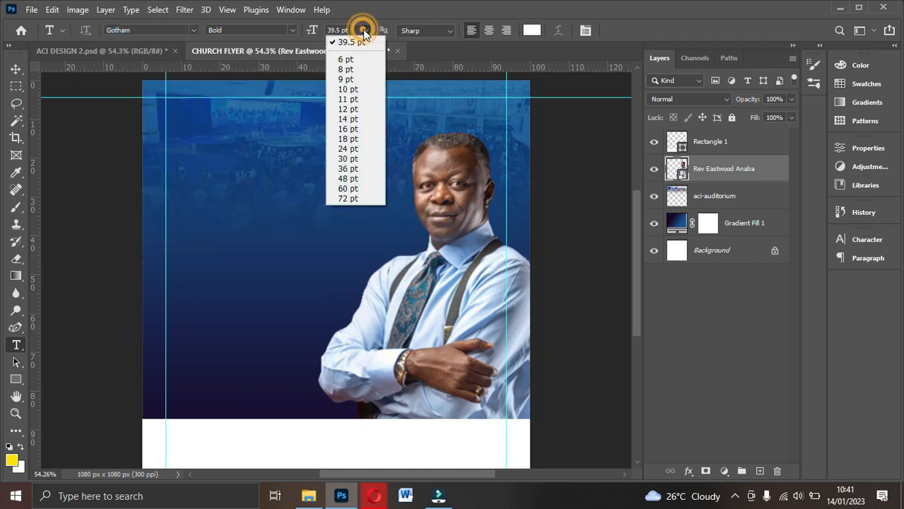
click(351, 110)
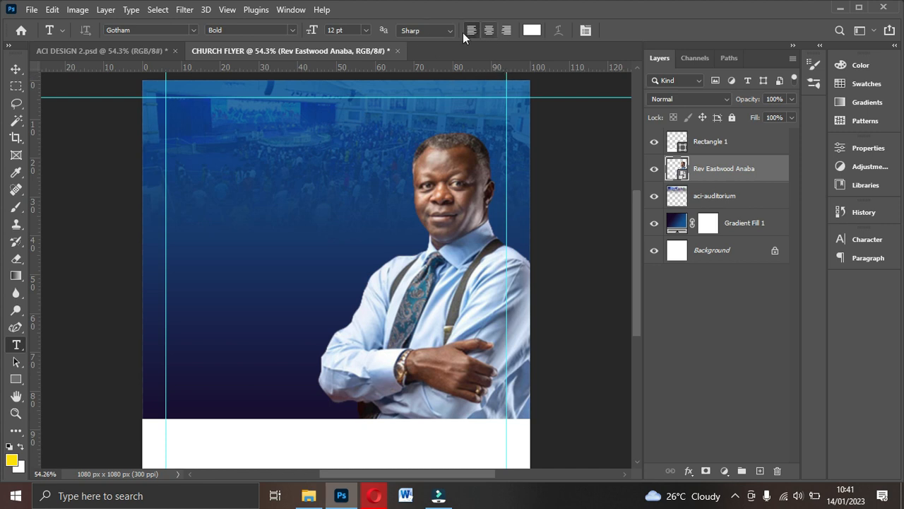
click(530, 31)
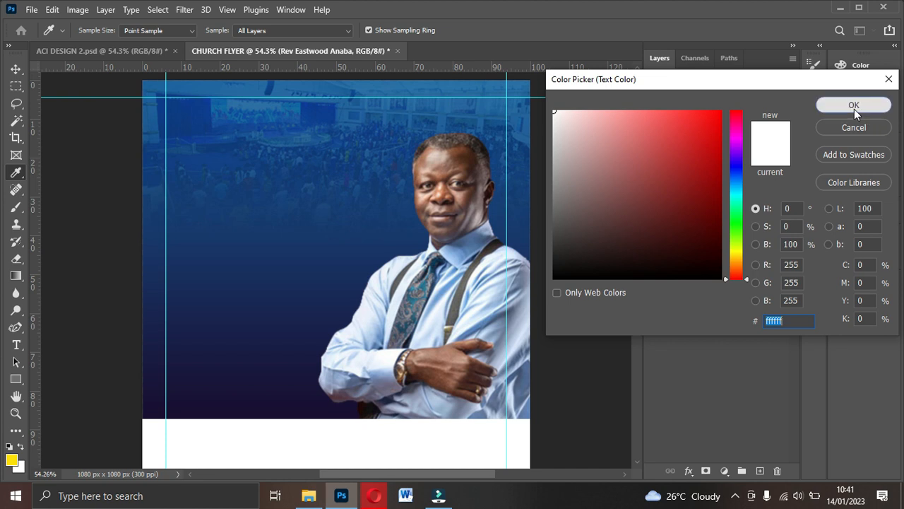
click(854, 106)
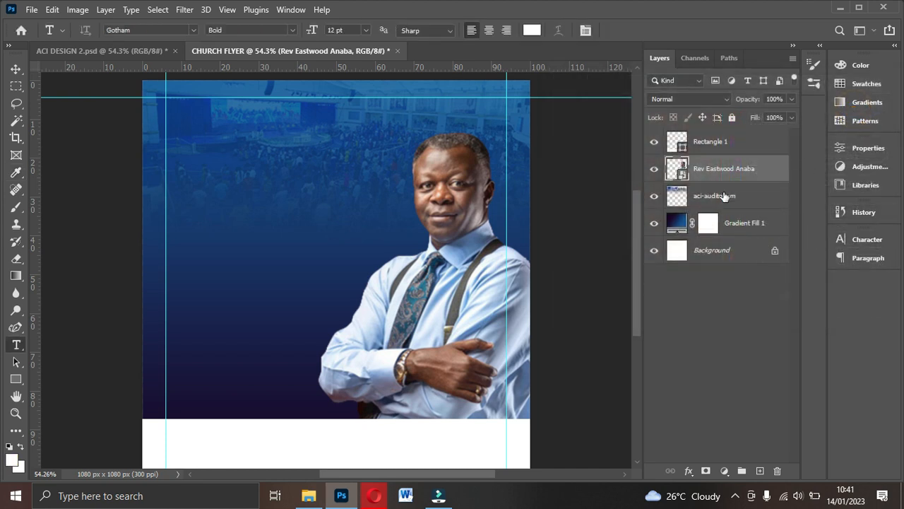
- In the Character panel, turn on faux bold and set leading to Auto
click(585, 31)
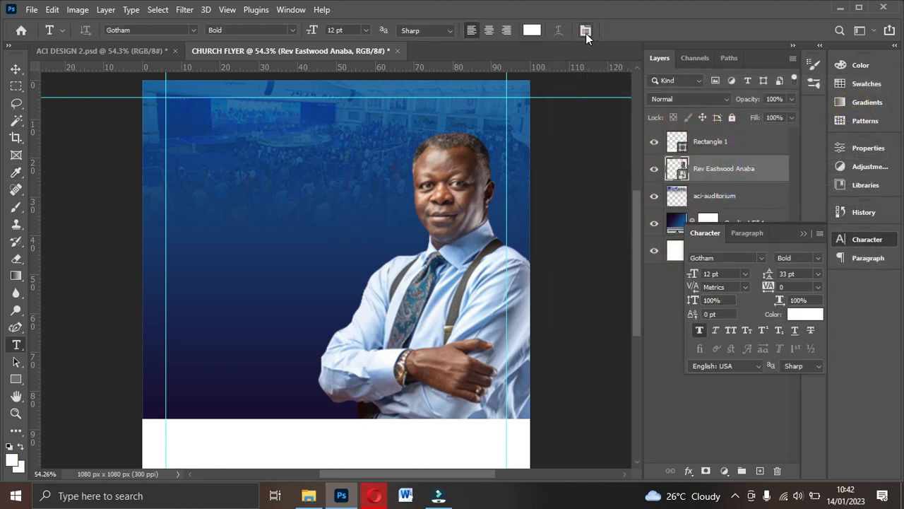
drag(803, 235, 863, 231)
click(698, 331)
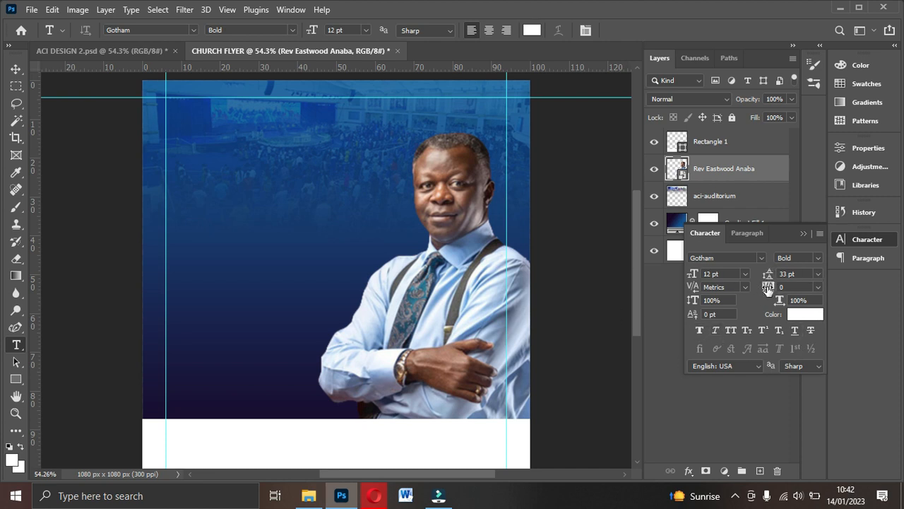
click(818, 275)
click(803, 286)
click(818, 273)
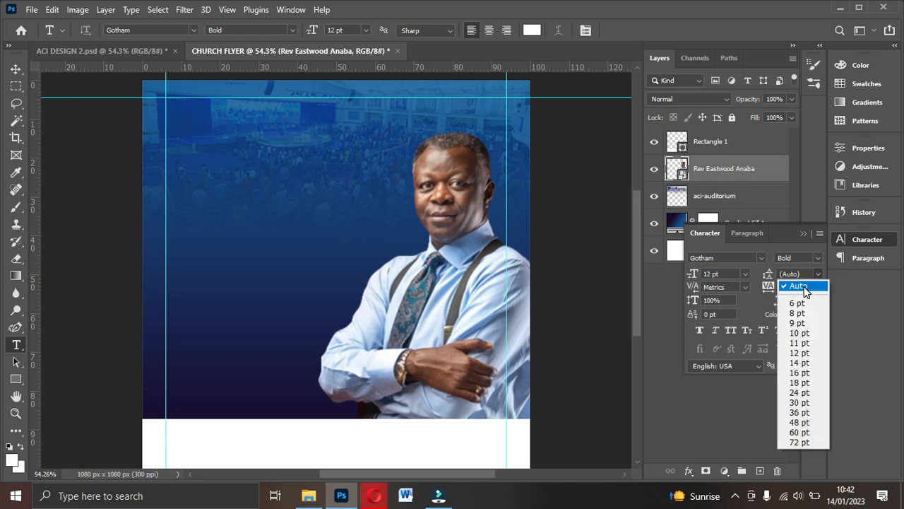
click(811, 285)
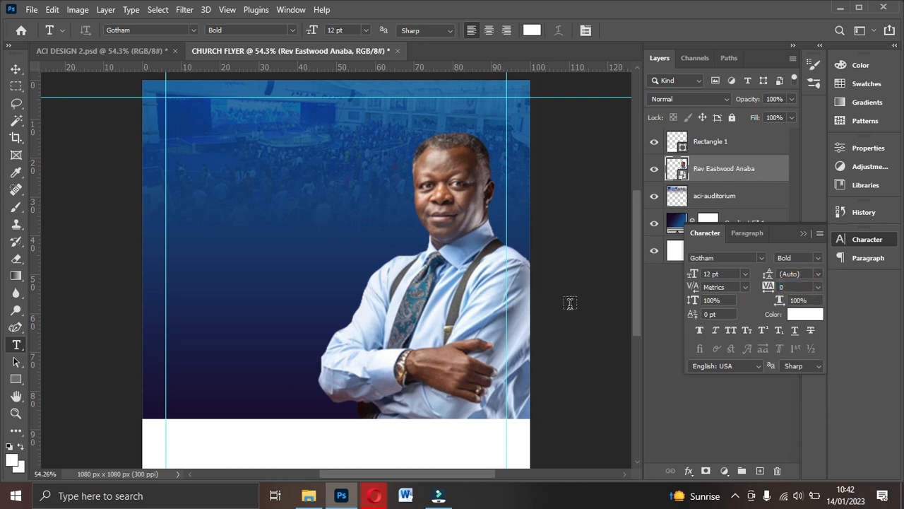
- Type 'ACTION CHAPEL INTERNATIONAL' near the top-left, resize it to 6 pt and align it left
click(192, 153)
text(ACTION CH)
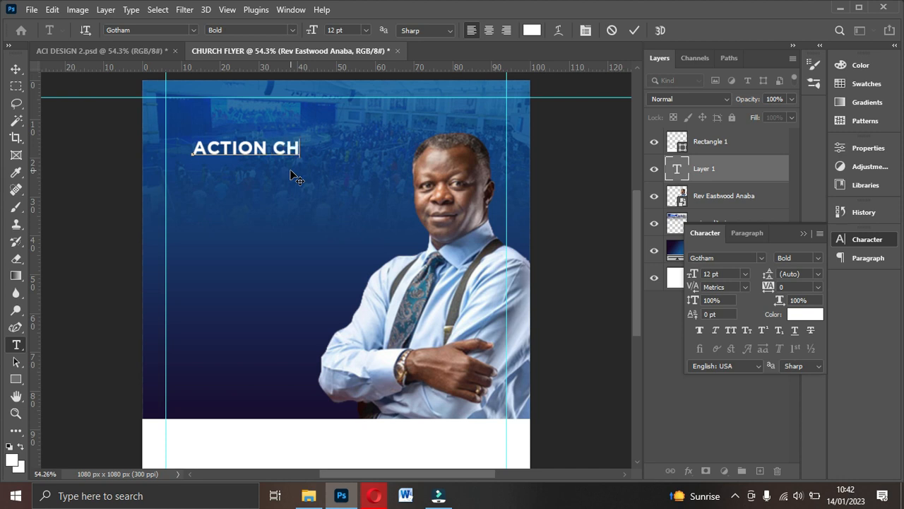
text(APEL INTERNA)
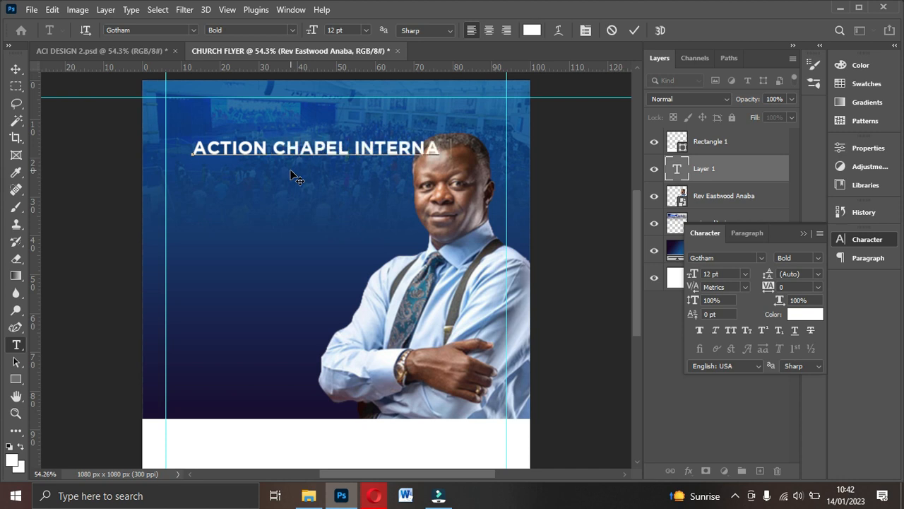
text(TIONAL)
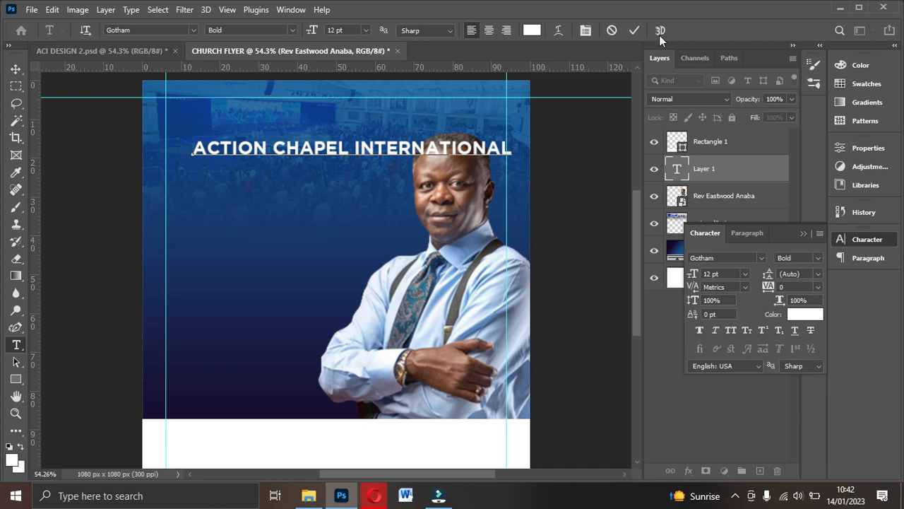
click(633, 30)
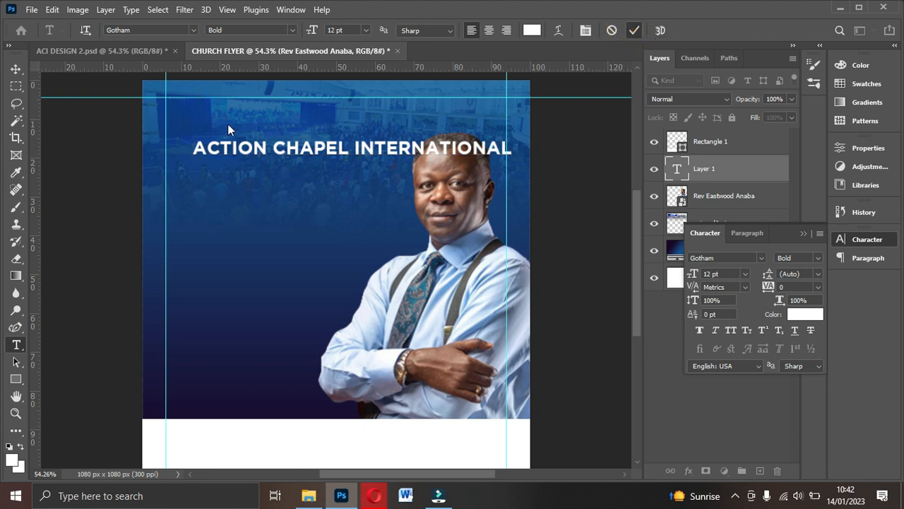
click(15, 69)
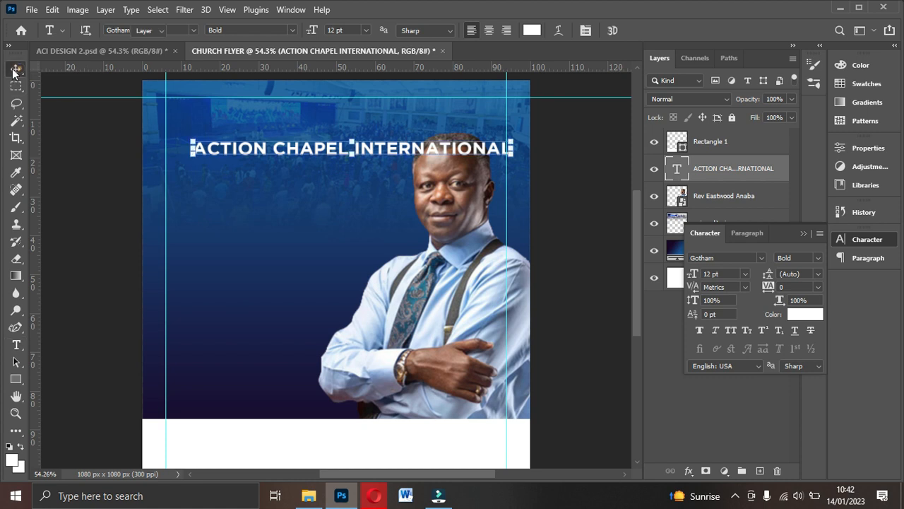
click(745, 273)
click(716, 305)
drag(327, 152, 300, 154)
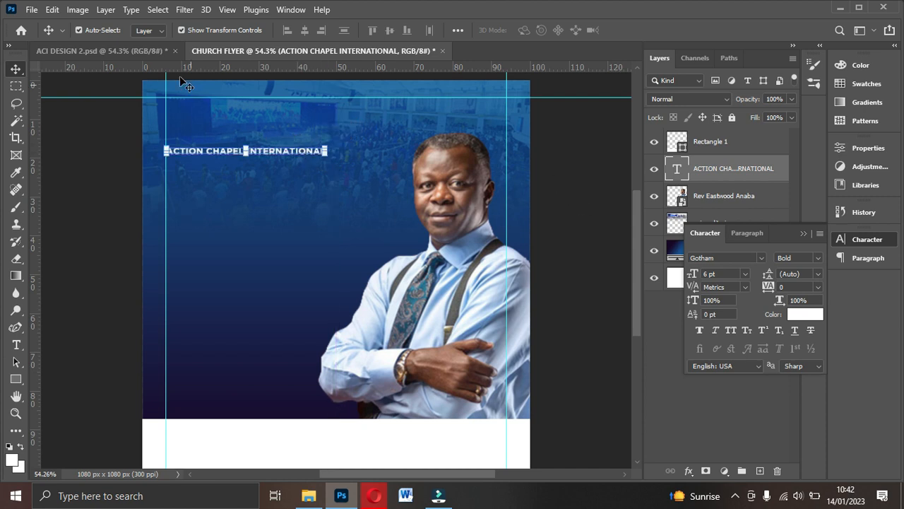
- Drag the aci_new logo file from File Explorer into the flyer
click(309, 496)
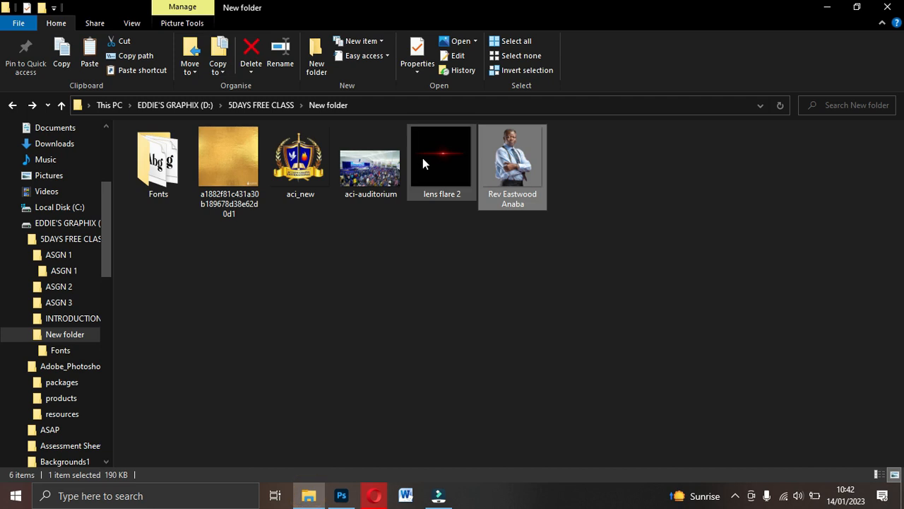
click(294, 169)
mouse_move(296, 160)
mouse_down()
mouse_move(331, 309)
mouse_move(335, 499)
mouse_move(300, 159)
mouse_up()
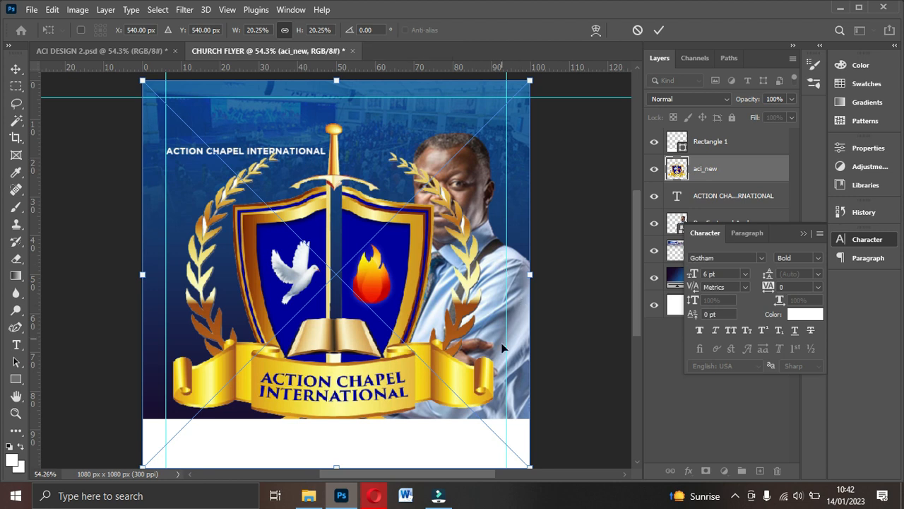
- Shrink the aci_new logo to about 3% and centre it above the church name
drag(532, 467, 198, 135)
drag(176, 107, 246, 105)
key(Return)
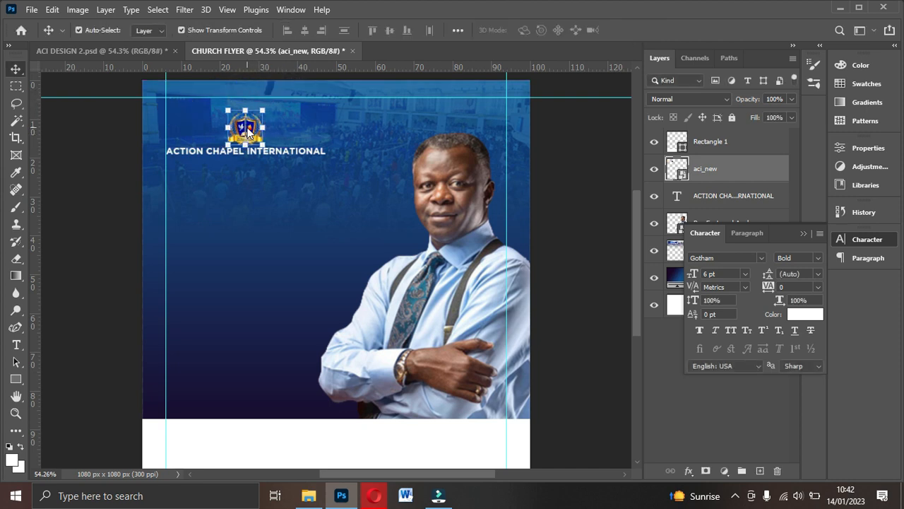
- Compare with the ACI DESIGN 2 reference, then select the ACTION CHAPEL INTERNATIONAL text in CHURCH FLYER
click(140, 52)
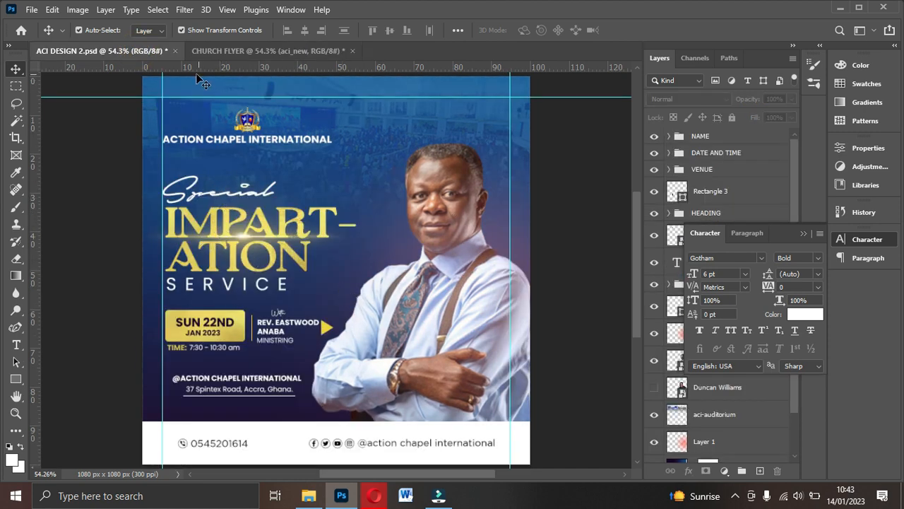
click(238, 50)
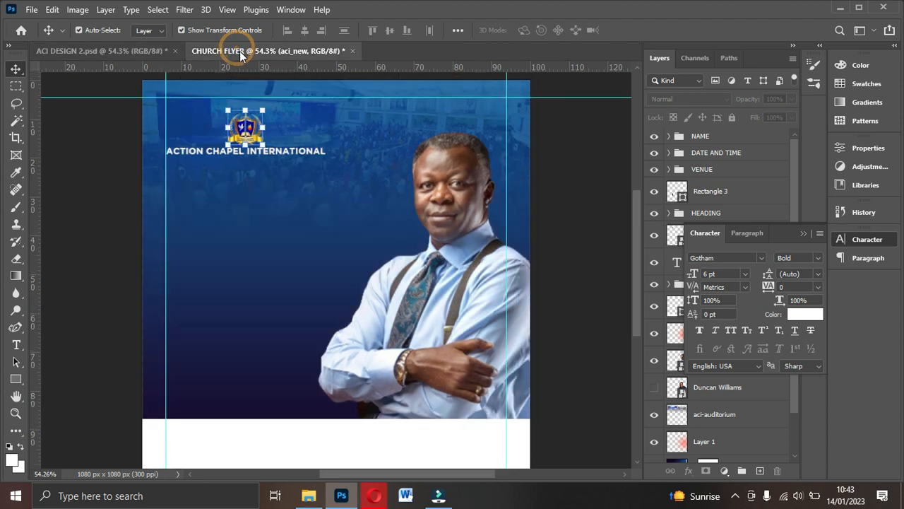
click(296, 152)
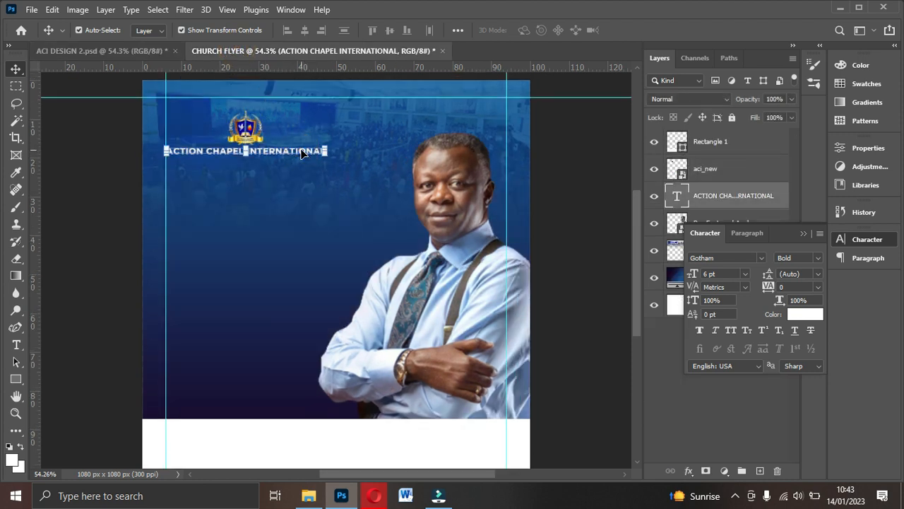
- Alt-drag a copy of the title text below it and retype it as 'Special'
alt+drag(305, 155, 302, 198)
double_click(301, 194)
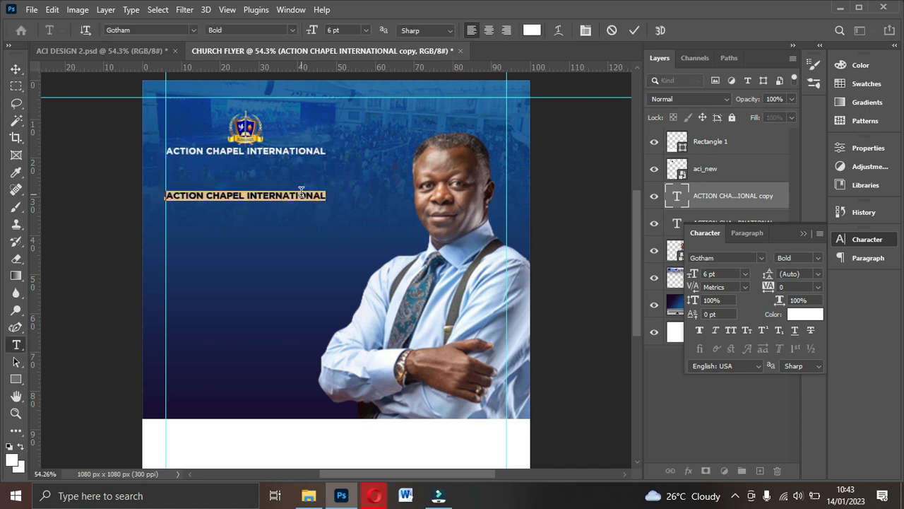
text(Special)
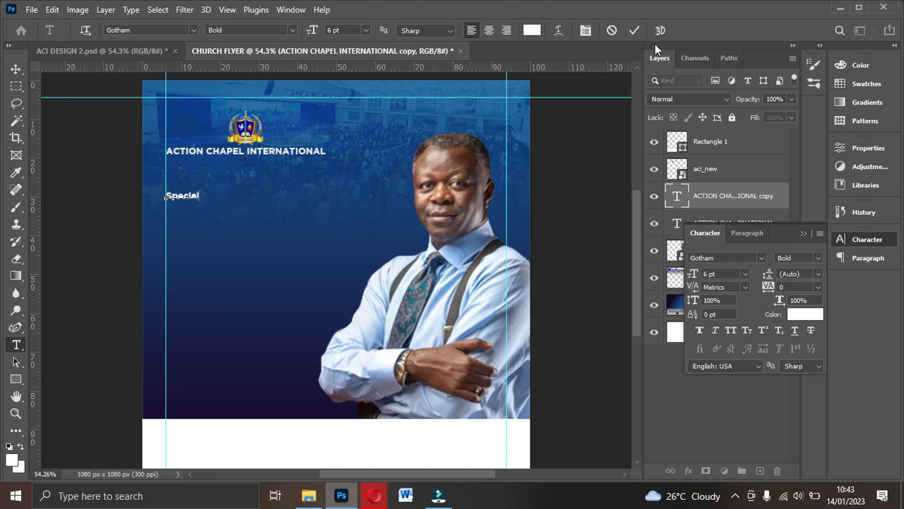
click(634, 31)
key(v)
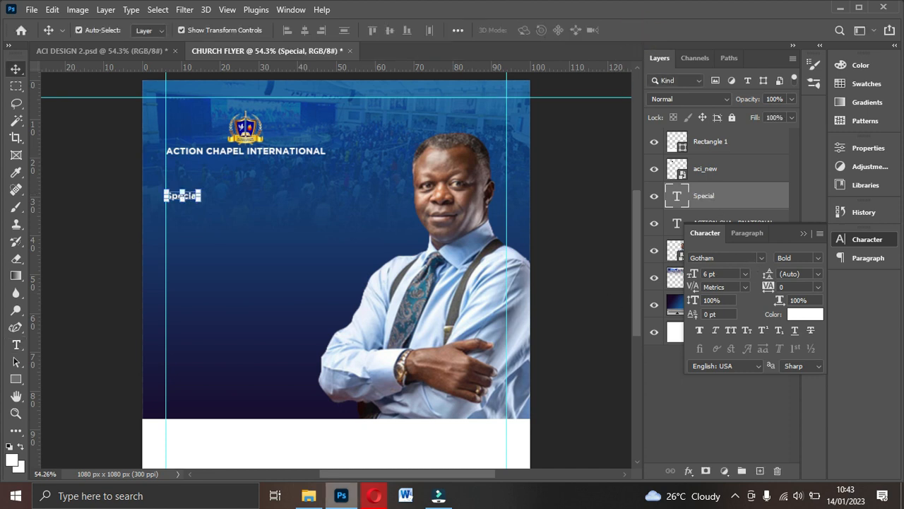
- Look through the Fonts folder in File Explorer, then return to the CHURCH FLYER design
click(309, 496)
double_click(173, 148)
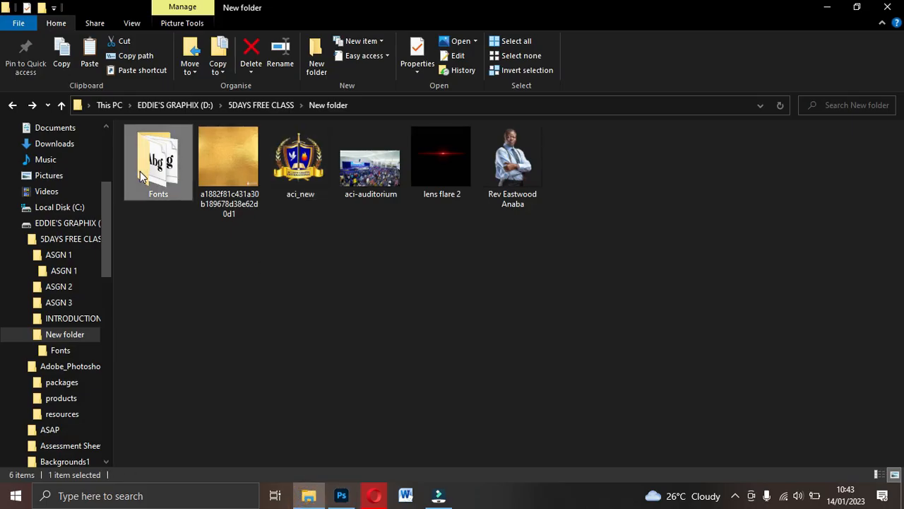
click(188, 347)
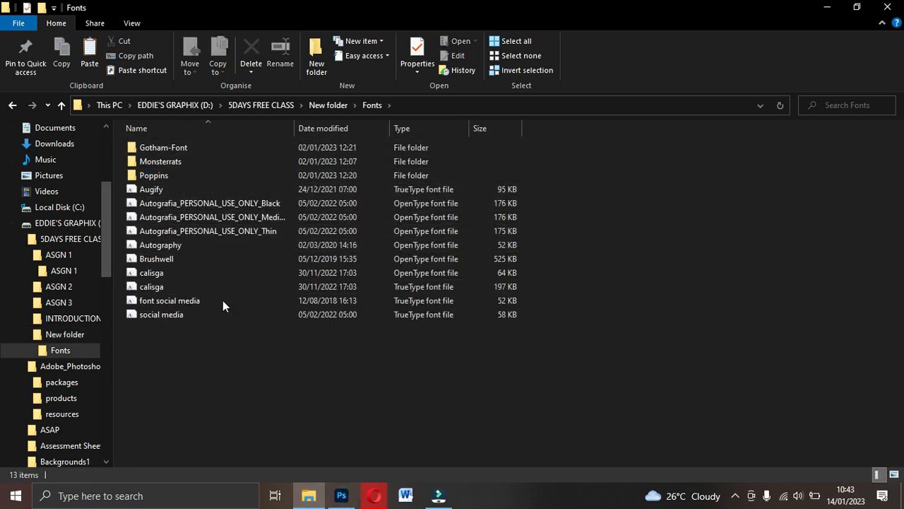
click(341, 495)
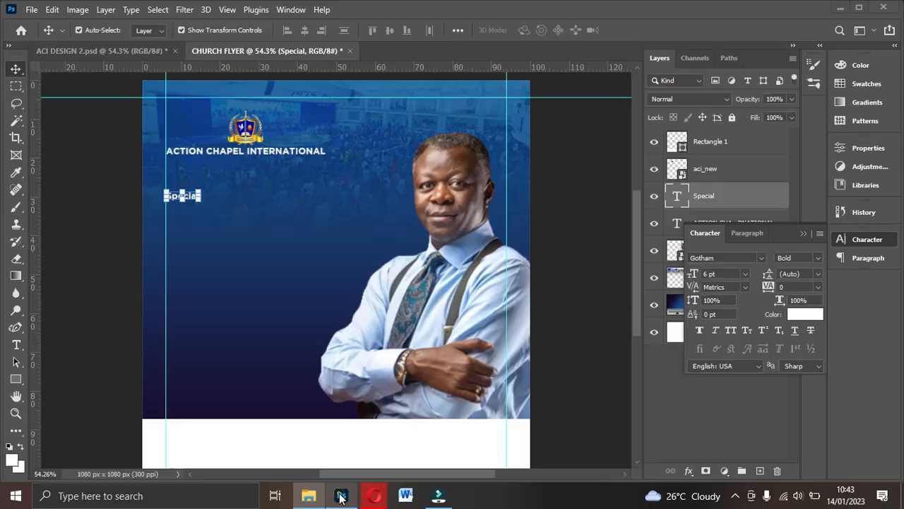
- Set the Special text in the Autografia Medium script font
click(760, 257)
text(aito)
key(BackSpace)
key(BackSpace)
key(BackSpace)
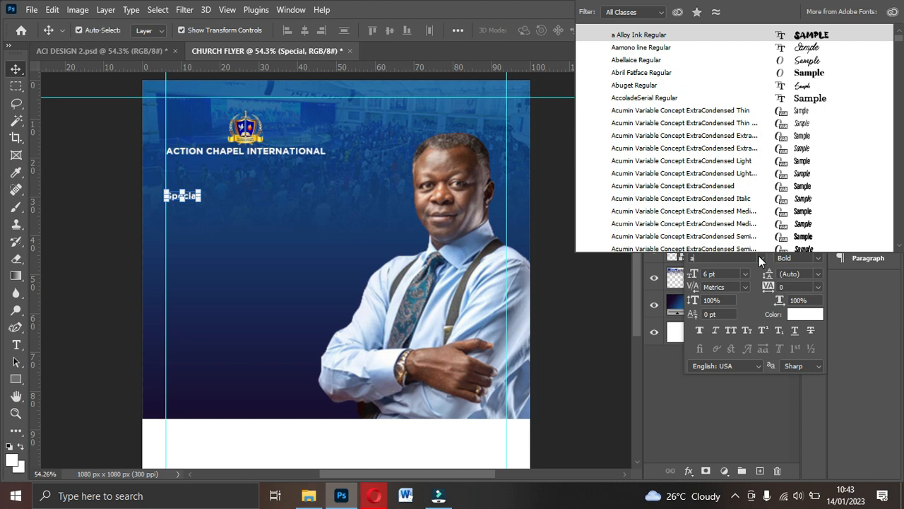
text(uto)
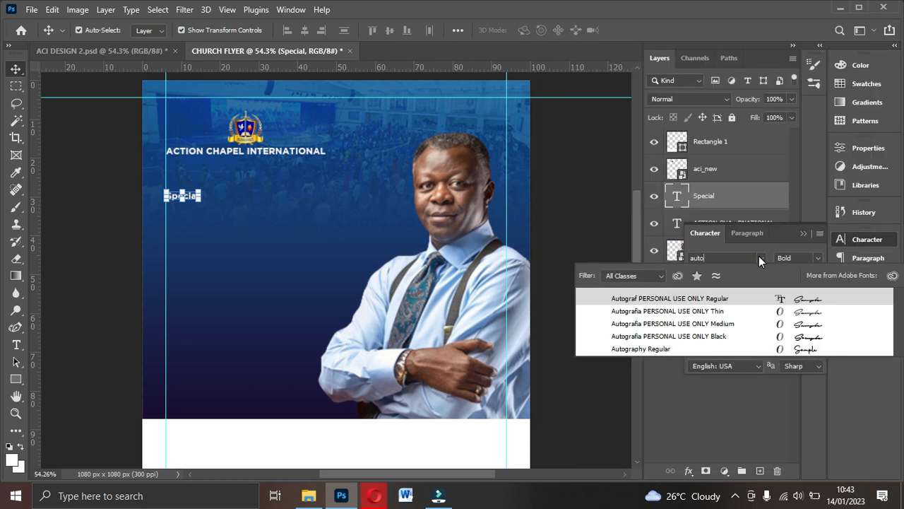
click(795, 299)
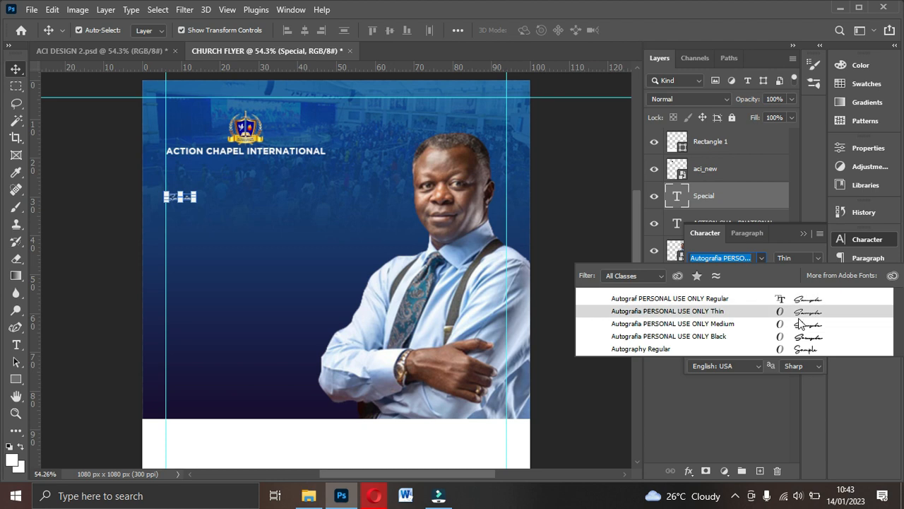
click(801, 329)
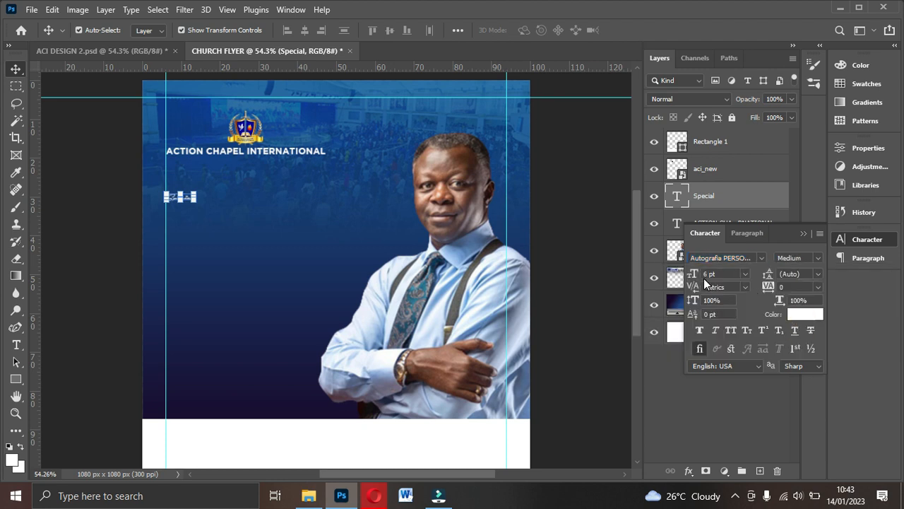
- Set Special to 24 pt and duplicate the layer with Ctrl+J
drag(698, 279, 703, 281)
click(746, 278)
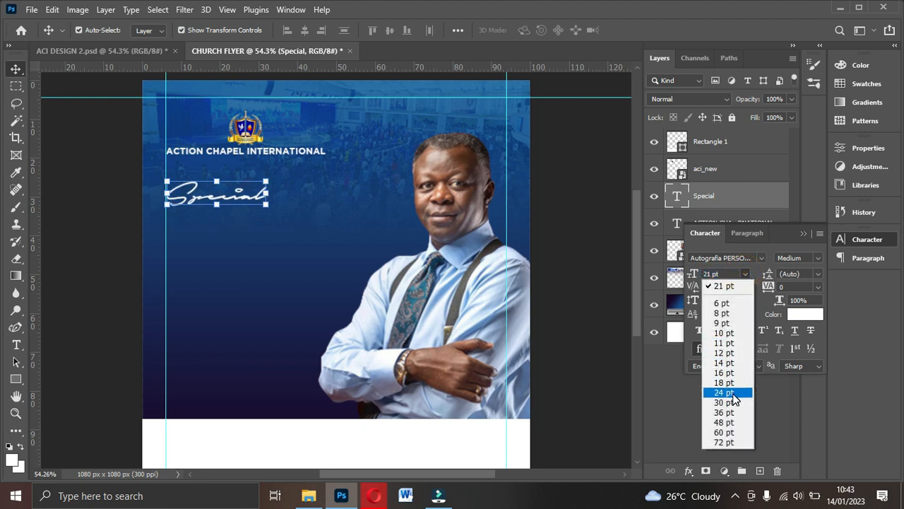
click(735, 392)
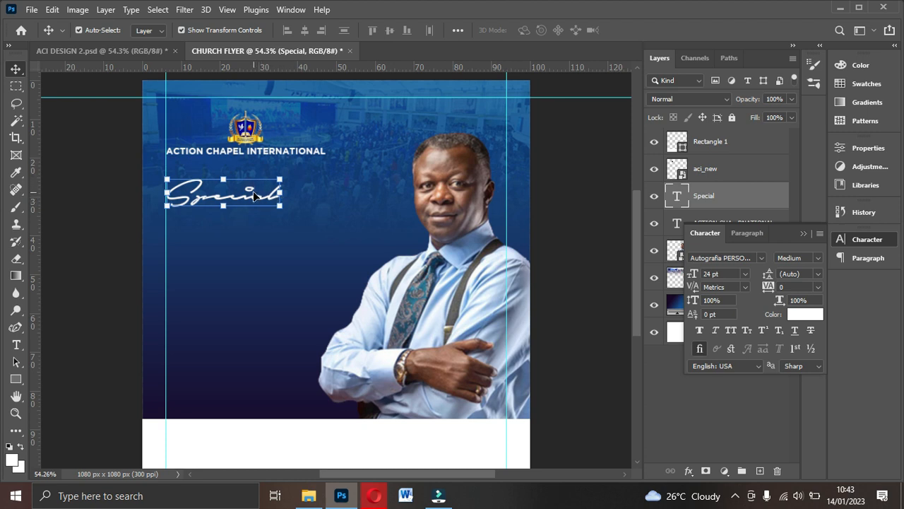
key(ctrl+j)
- Drag the Special copy below the original, retype it as IMP, and glance at ACI DESIGN 2
drag(254, 193, 254, 244)
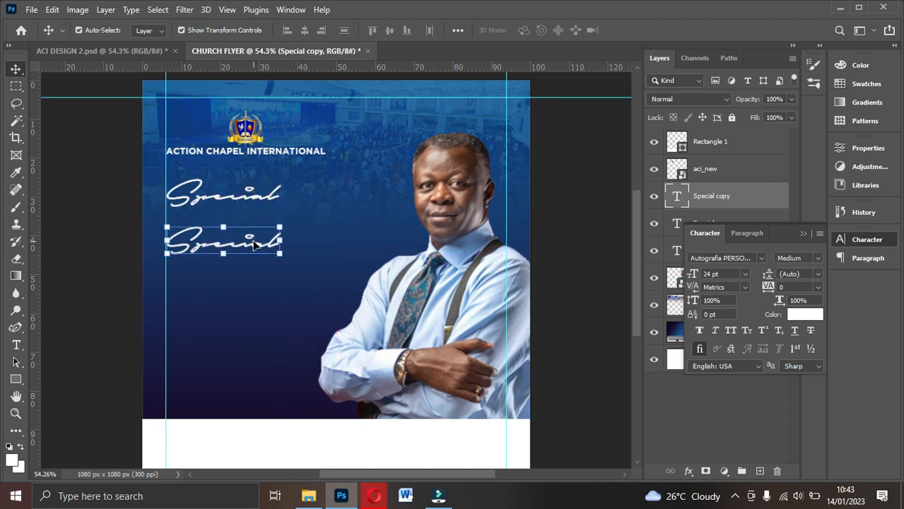
double_click(254, 244)
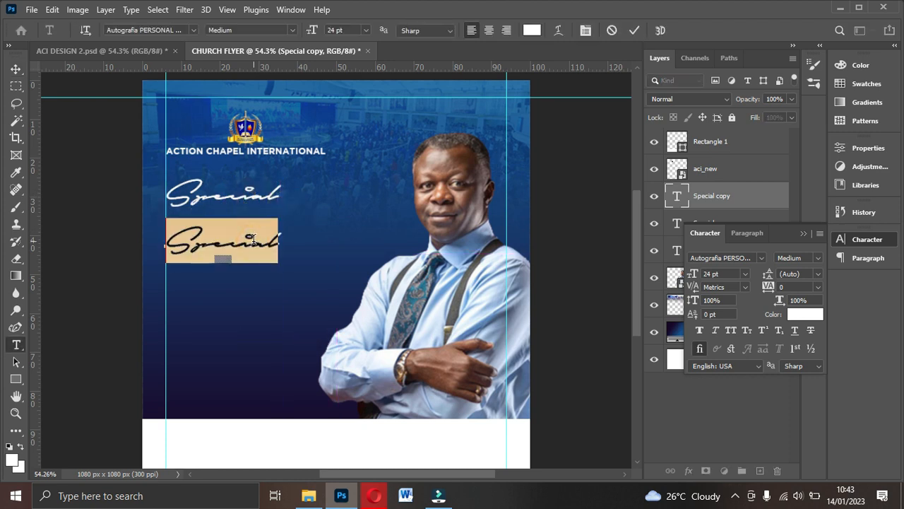
text(IMPAC)
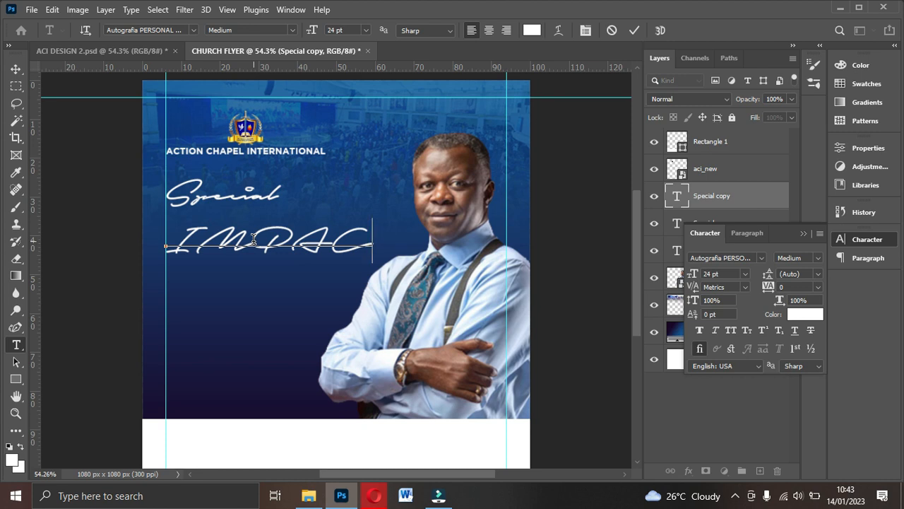
key(BackSpace)
key(BackSpace)
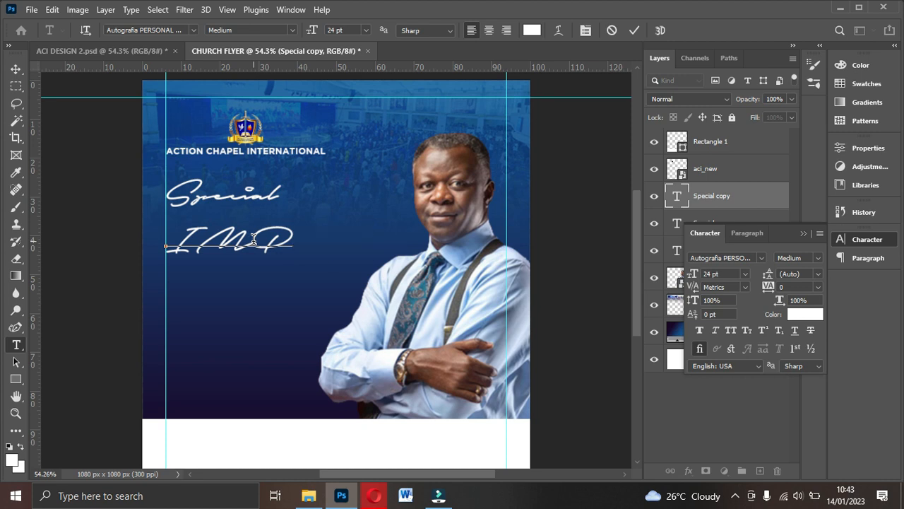
click(634, 30)
key(v)
click(128, 54)
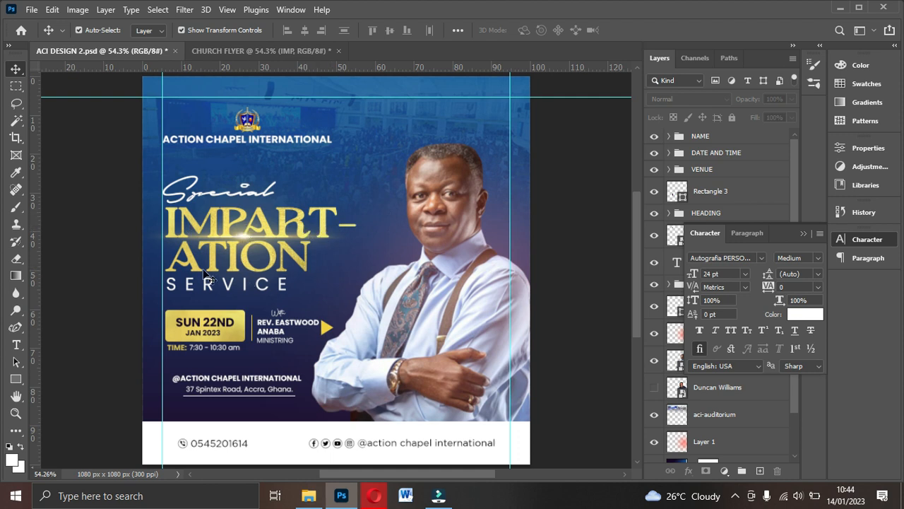
click(274, 52)
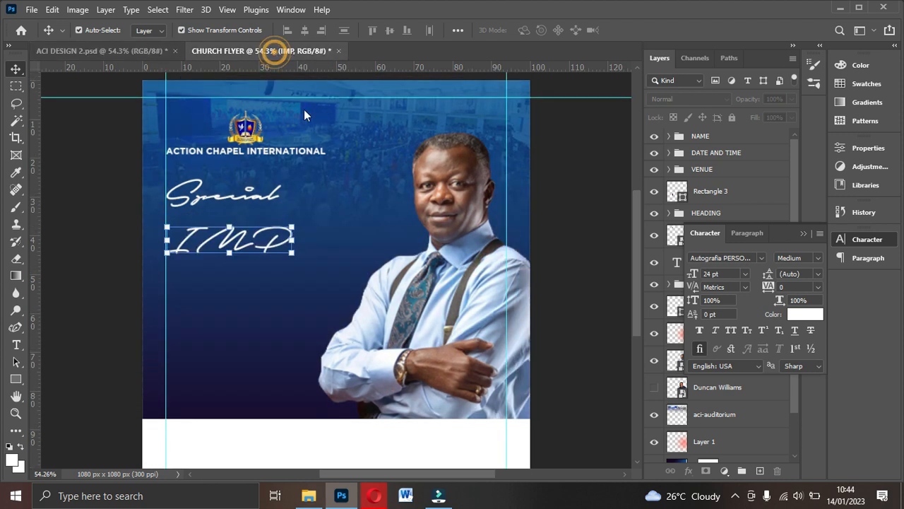
- Complete the copy's text as IMPAT- on one line and ATION on the next
double_click(269, 245)
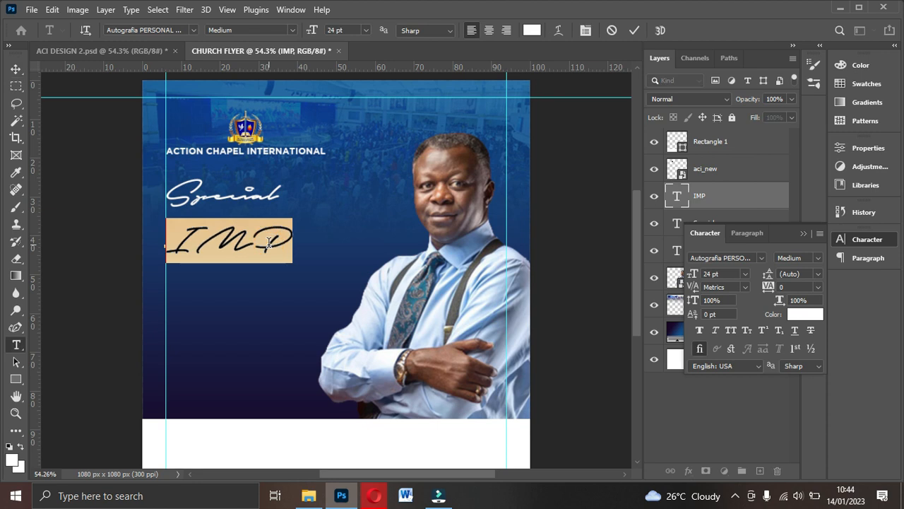
click(270, 244)
text(ACT -)
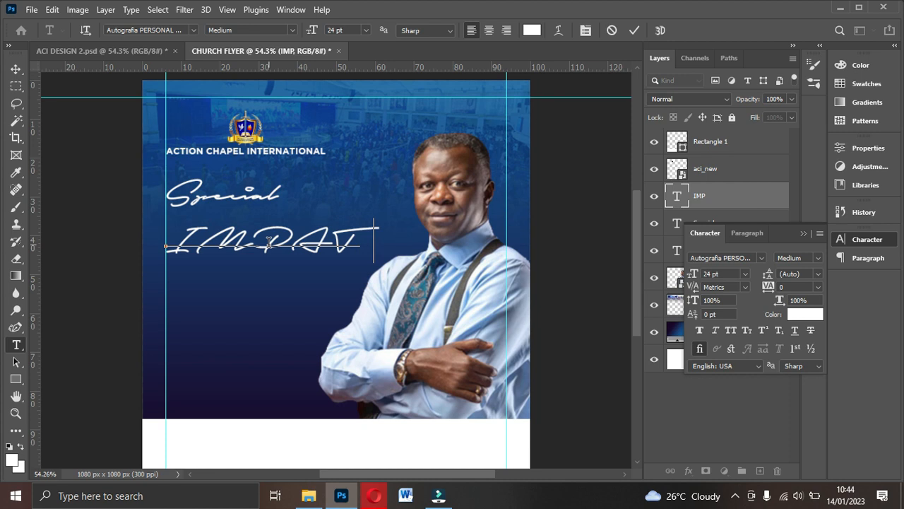
key(Return)
text(ATION)
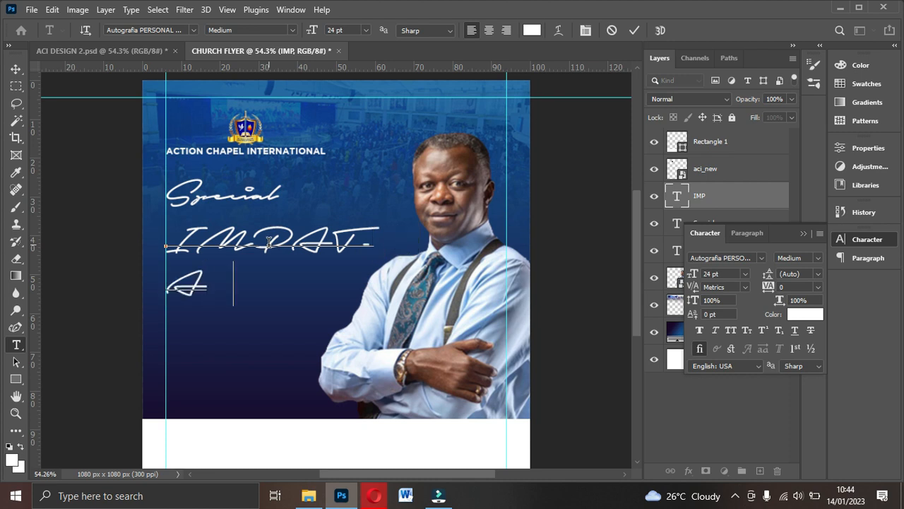
click(635, 30)
key(v)
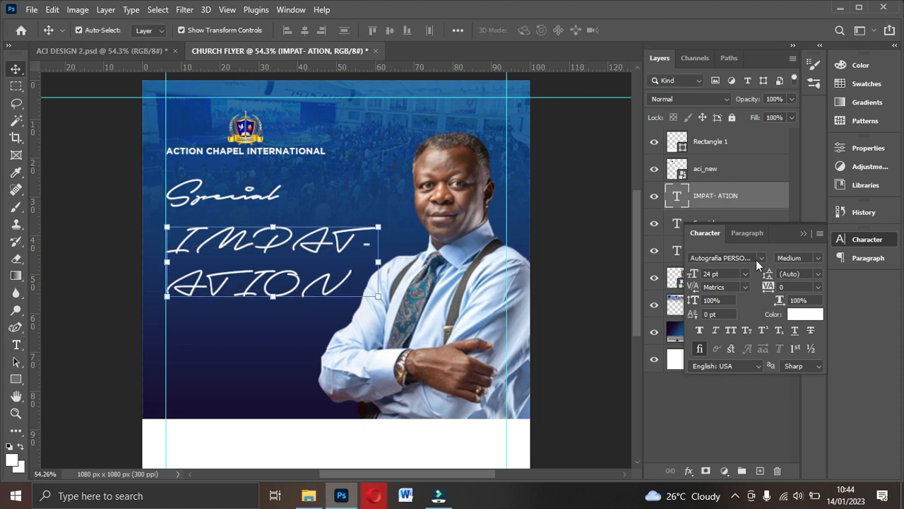
click(760, 259)
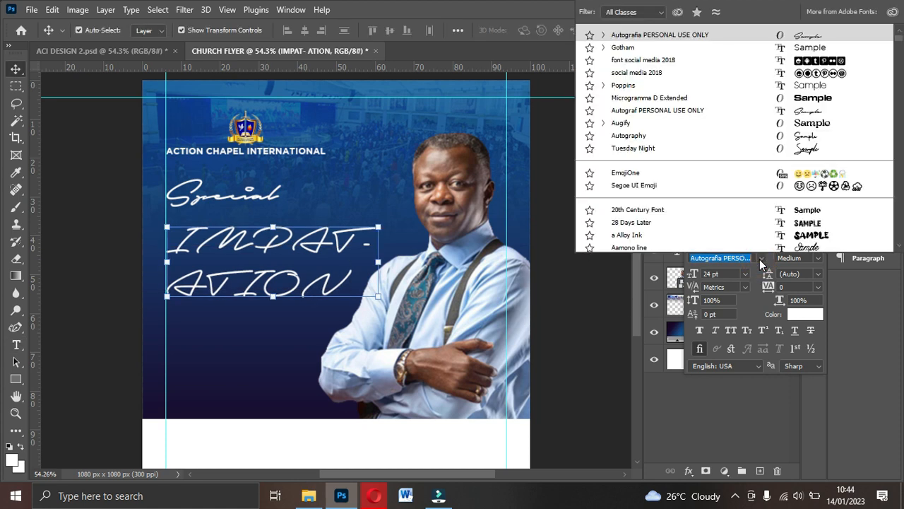
- Apply the Augify font to the IMPAT- ATION heading, checking the Fonts folder
click(627, 125)
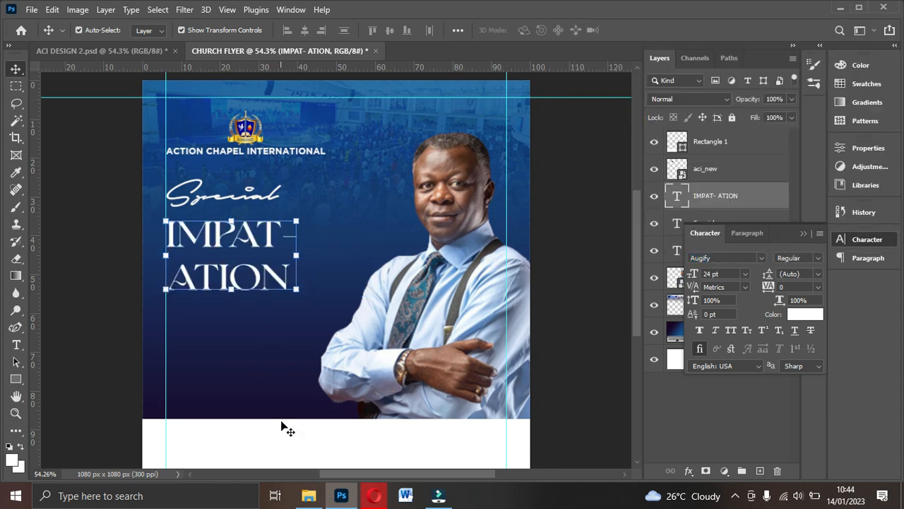
click(308, 495)
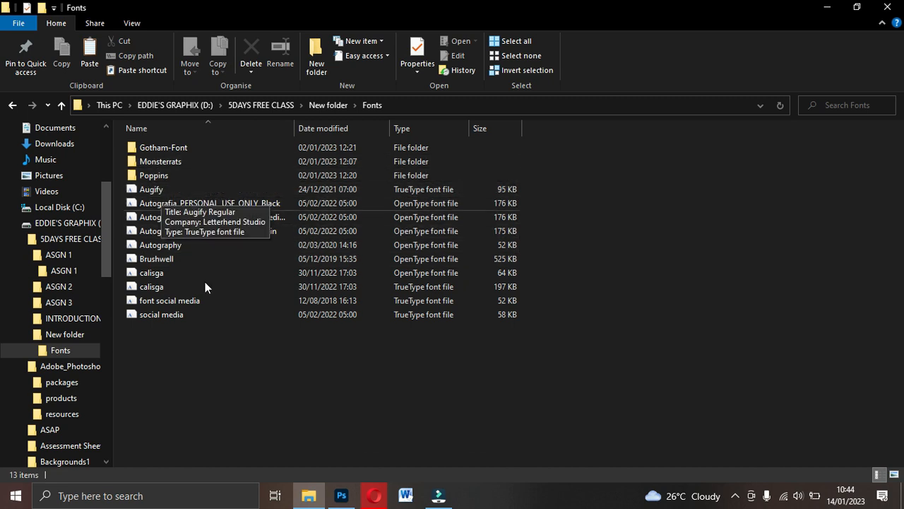
click(342, 495)
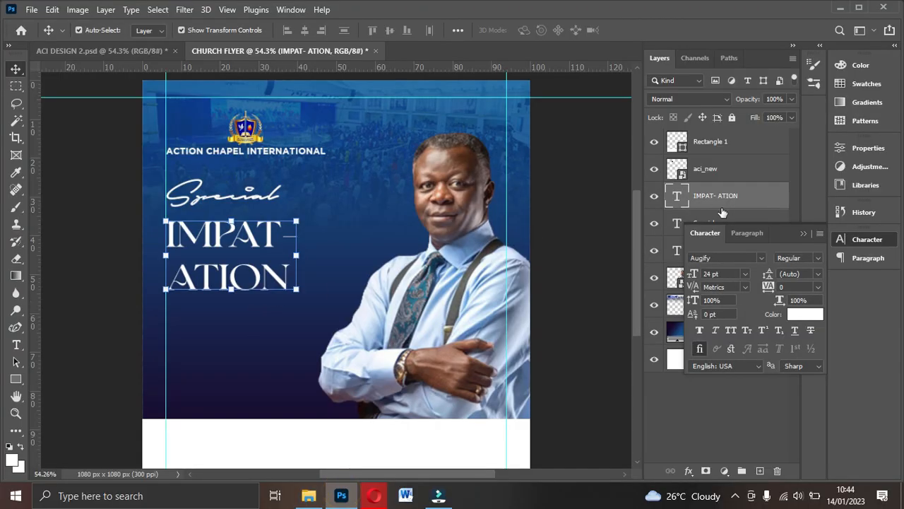
- Set the heading to 36 pt and redock the Character panel
drag(783, 236, 712, 153)
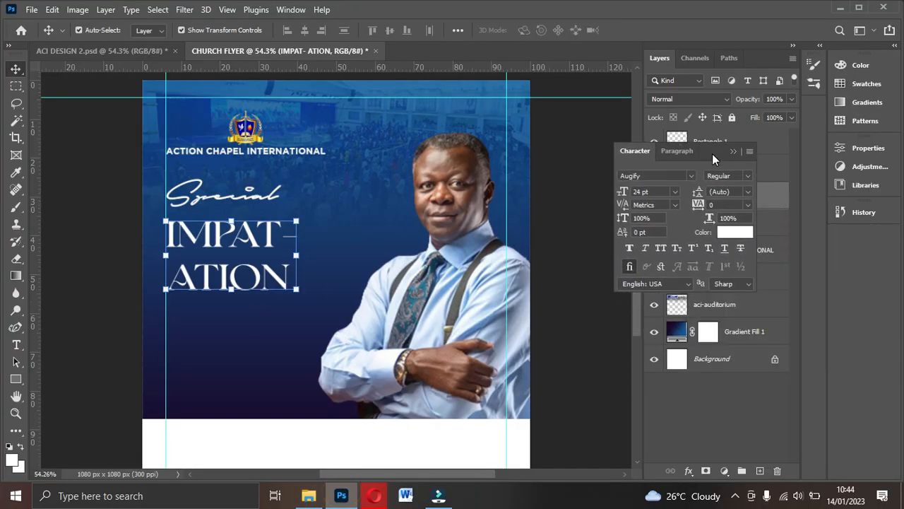
click(675, 194)
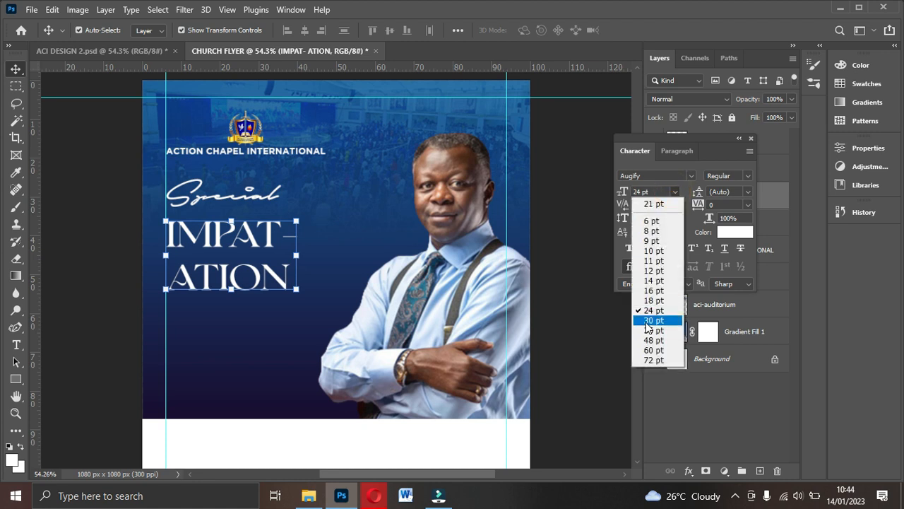
click(650, 333)
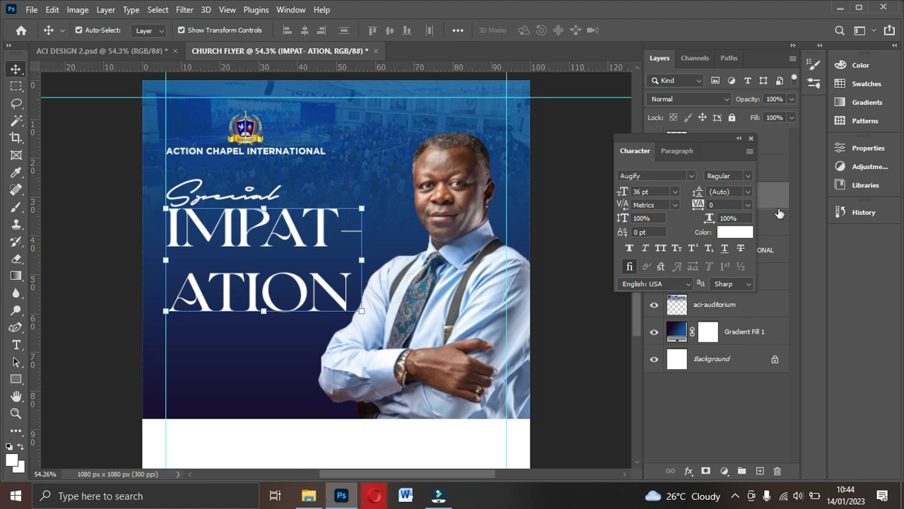
drag(737, 168, 874, 242)
click(861, 243)
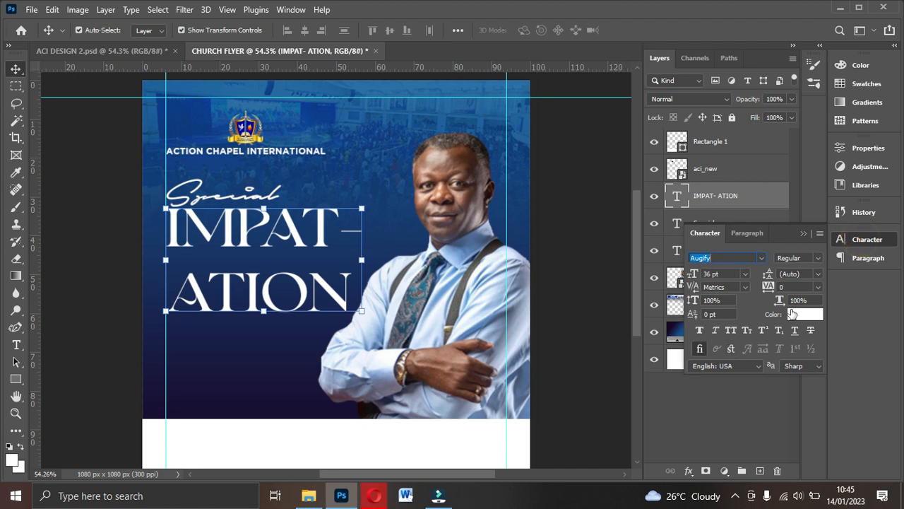
click(291, 10)
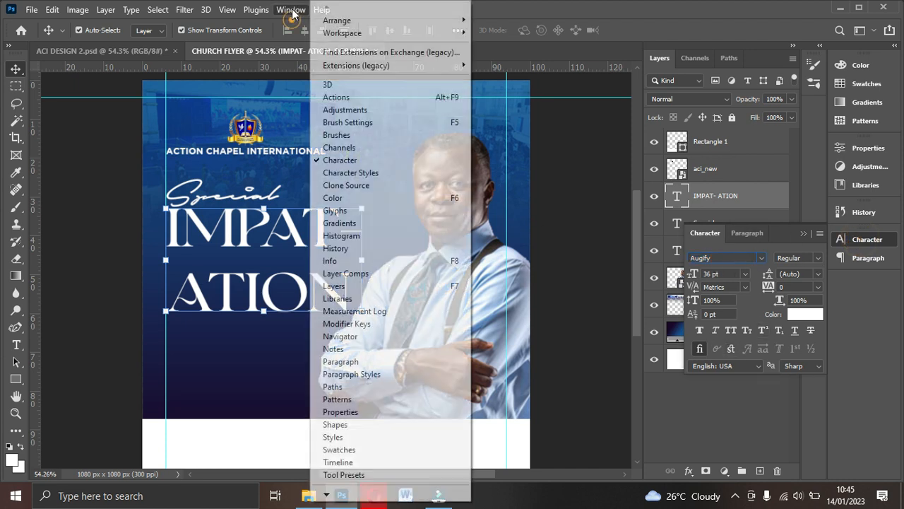
click(292, 9)
click(291, 10)
click(292, 10)
click(291, 10)
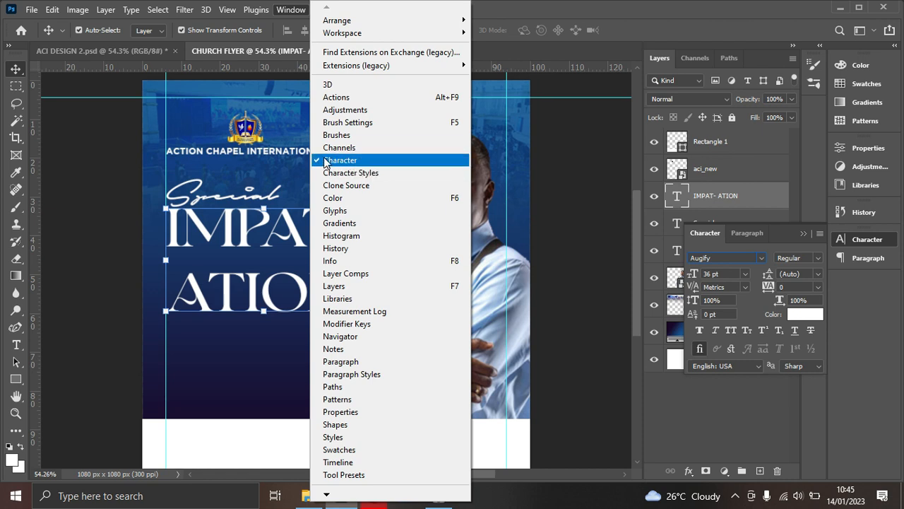
click(792, 247)
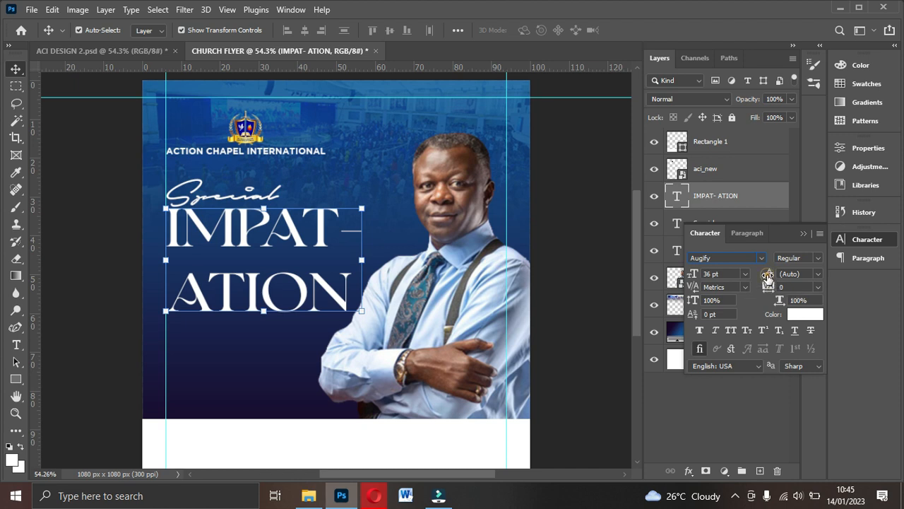
- Tighten the heading's line spacing and set its size to 30 pt
drag(767, 277, 760, 280)
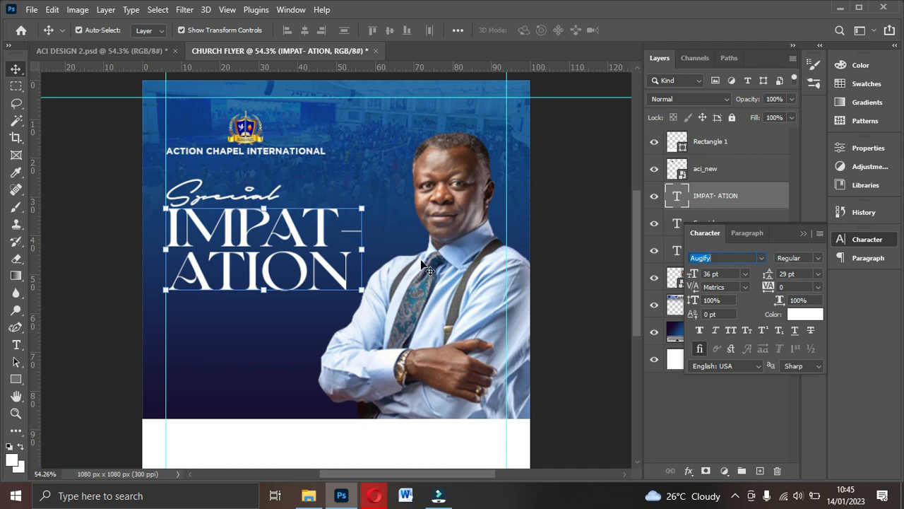
click(745, 274)
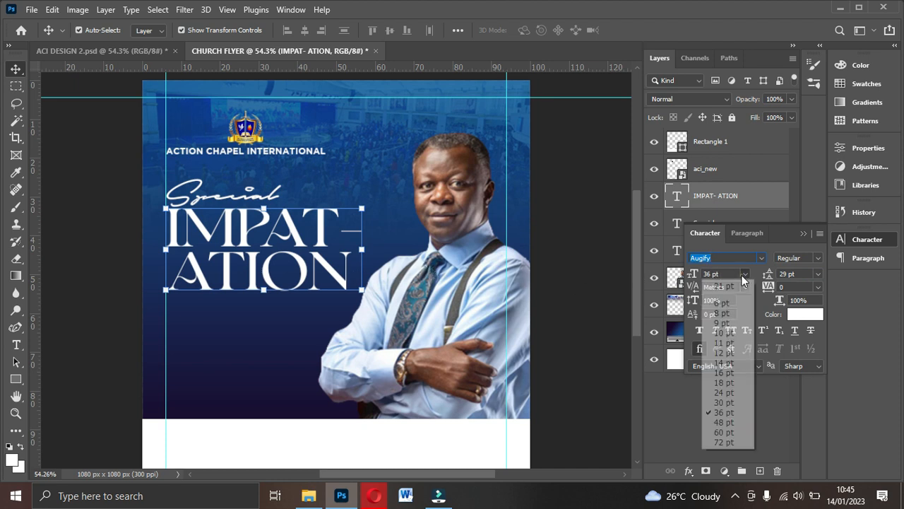
click(728, 401)
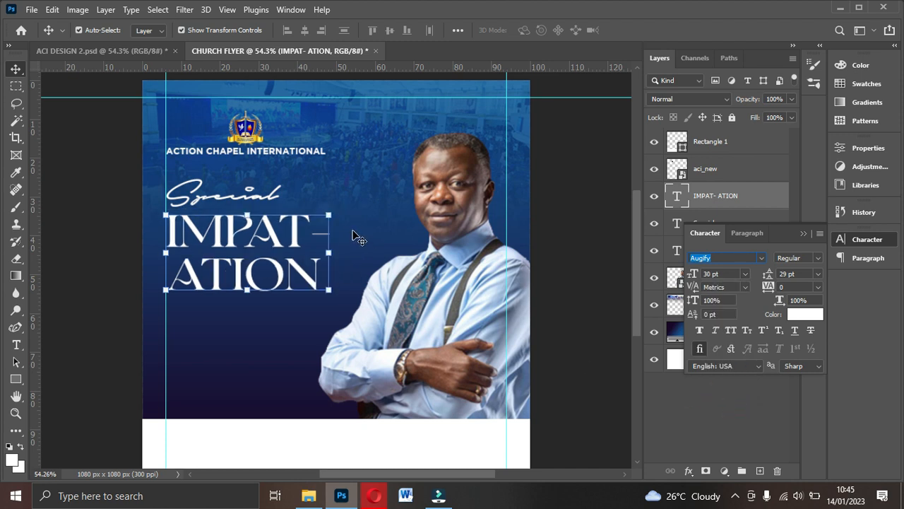
- Move both vertical guides slightly outward, set 26 pt leading, and view ACI DESIGN 2
drag(165, 356, 160, 359)
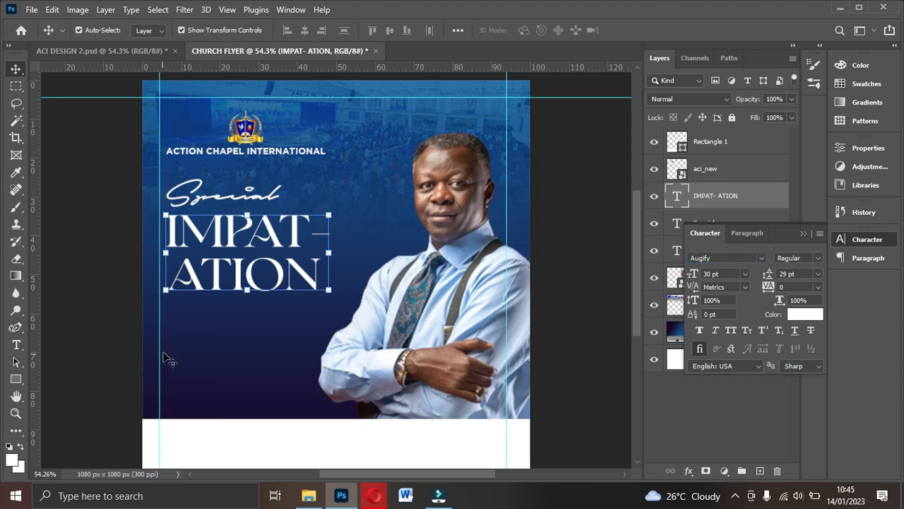
drag(506, 350, 513, 350)
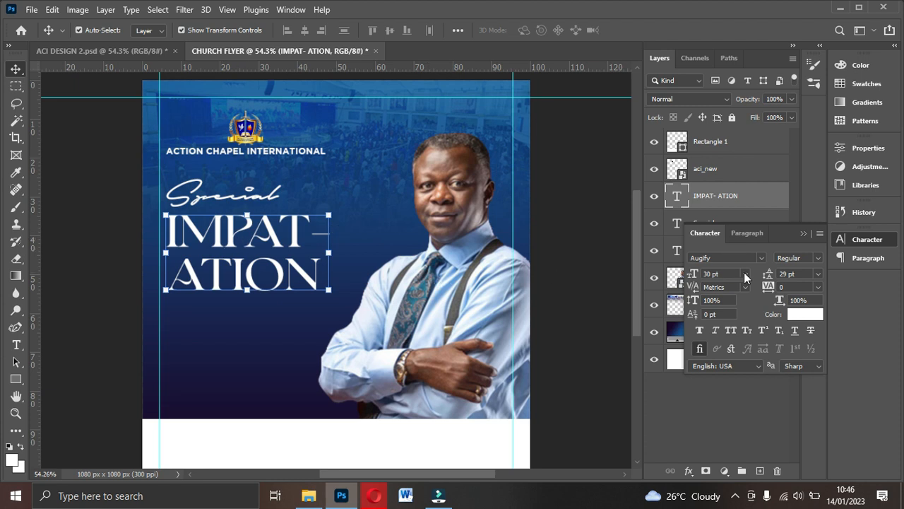
drag(771, 277, 768, 283)
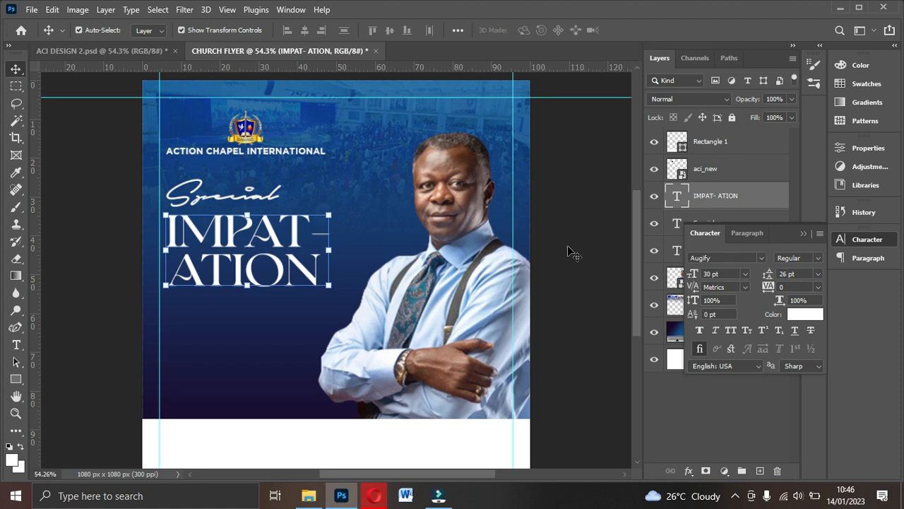
click(123, 49)
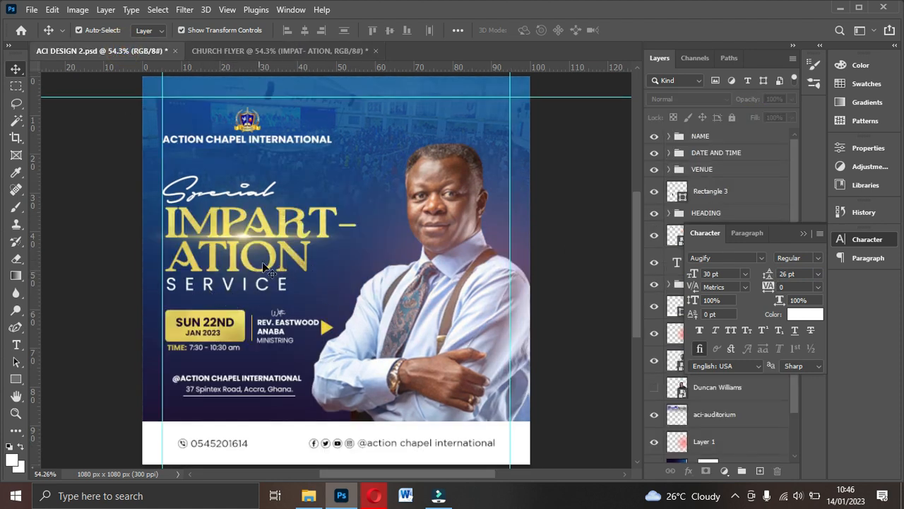
- Duplicate Special down below ATION and retype the copy as SERVICE
click(295, 49)
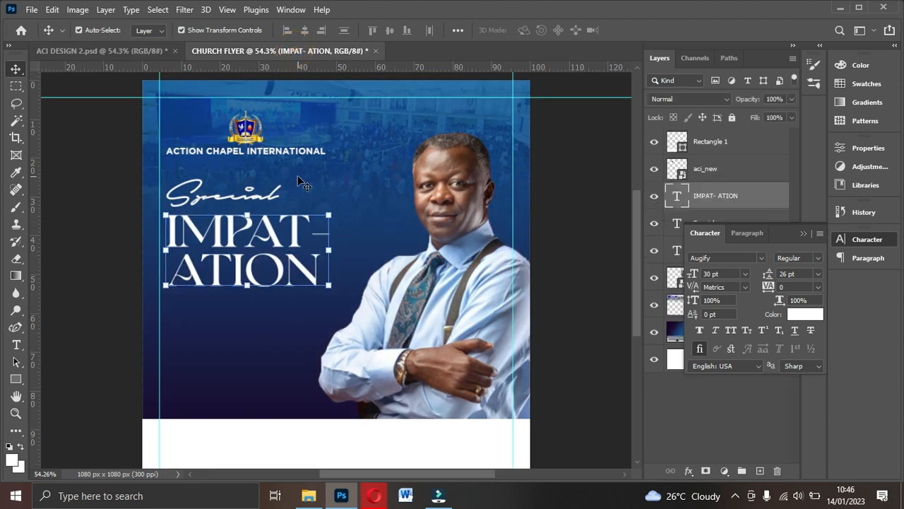
click(256, 197)
drag(255, 198, 250, 321)
double_click(250, 323)
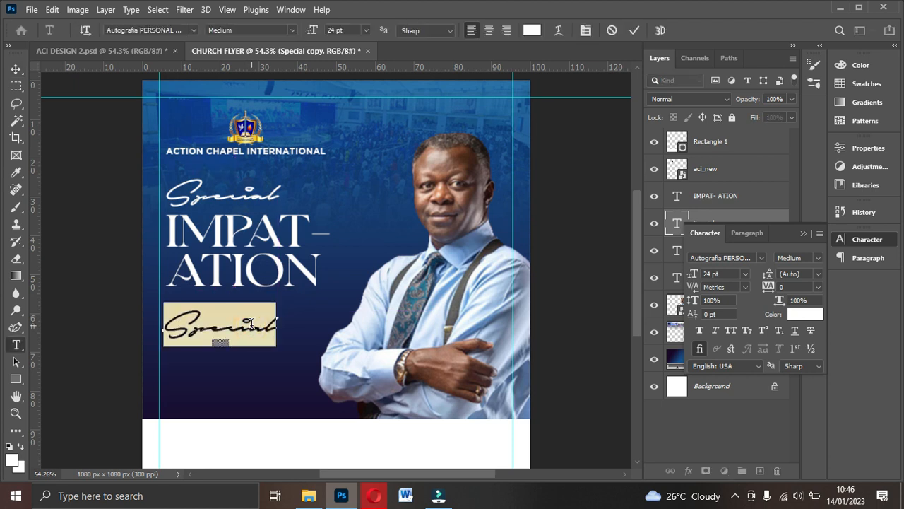
text(SERV)
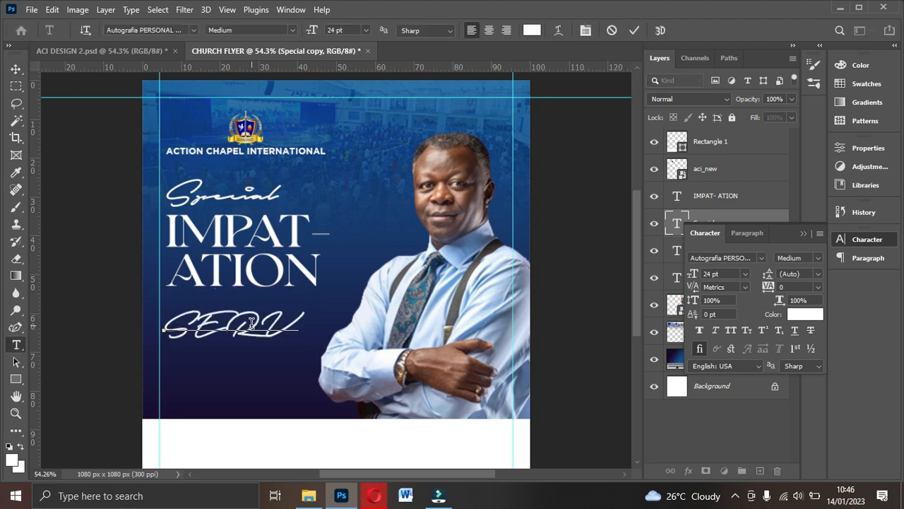
text(ICE)
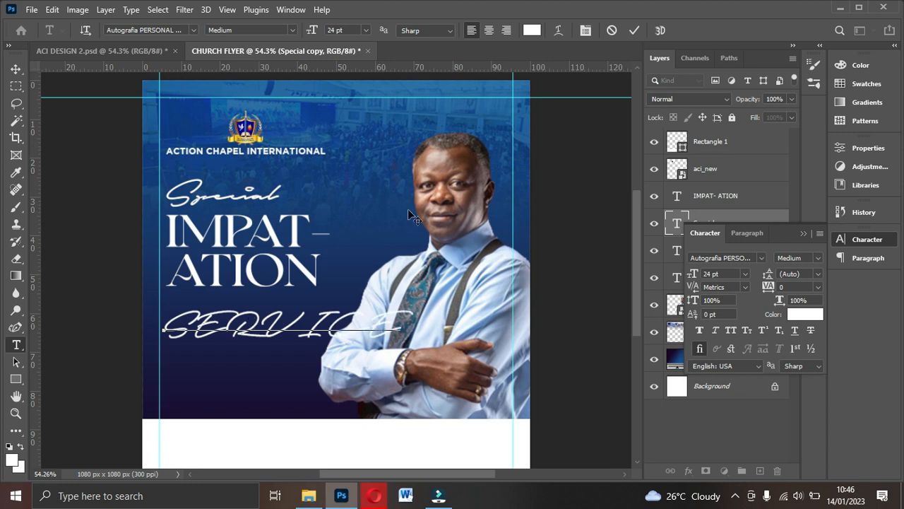
click(634, 30)
key(v)
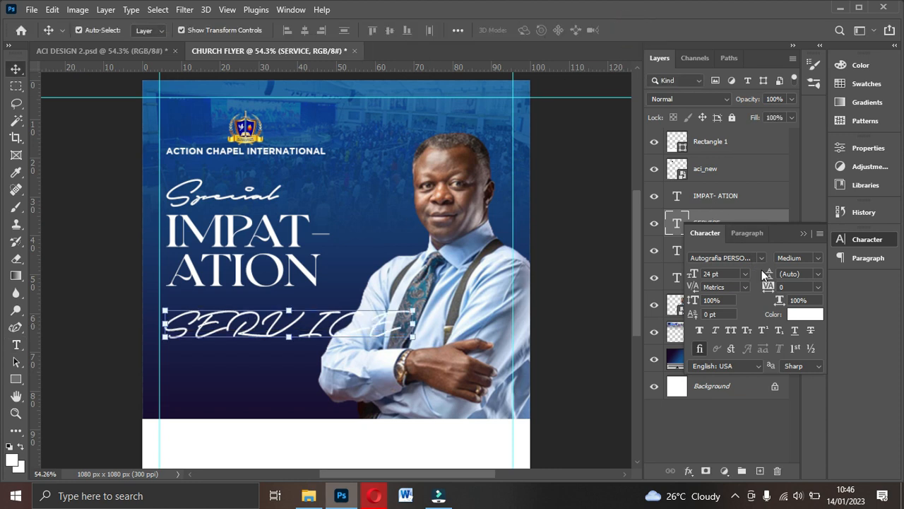
click(762, 258)
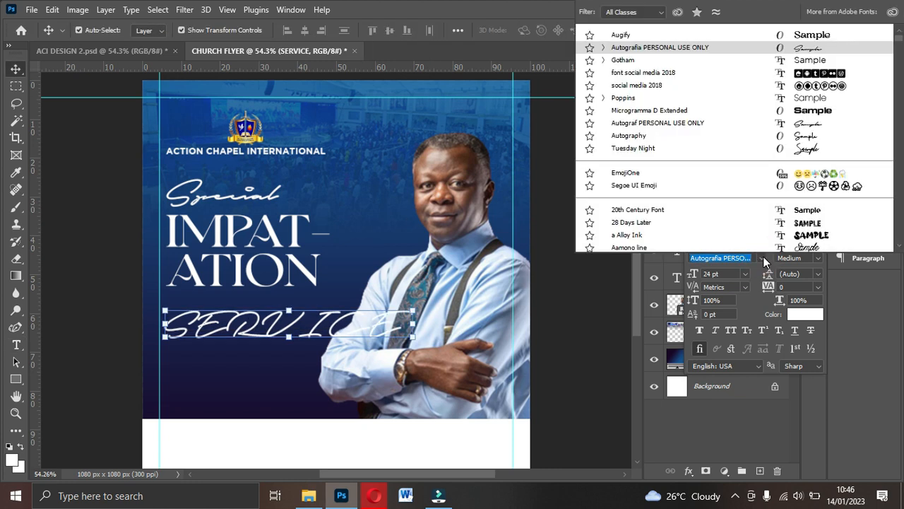
- Set SERVICE in Gotham Book, try 18 and 8 pt, and move it under ATION
click(634, 62)
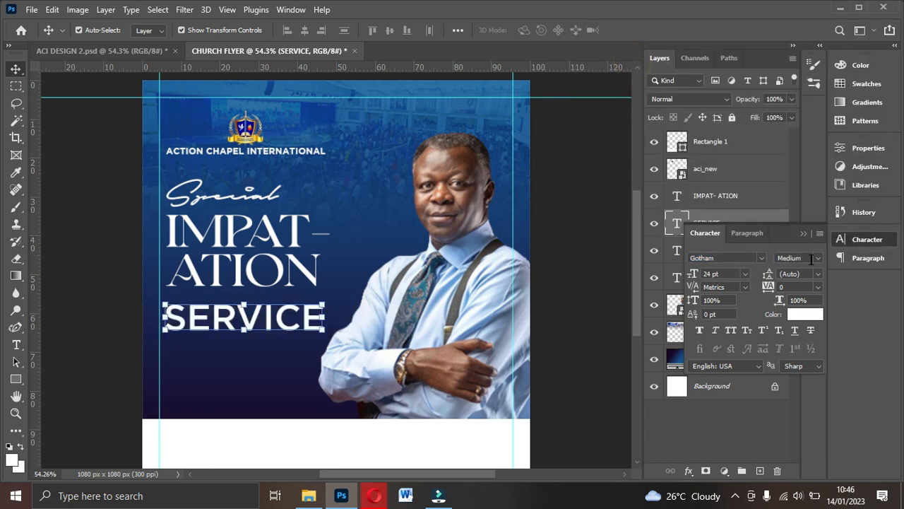
click(812, 259)
click(814, 291)
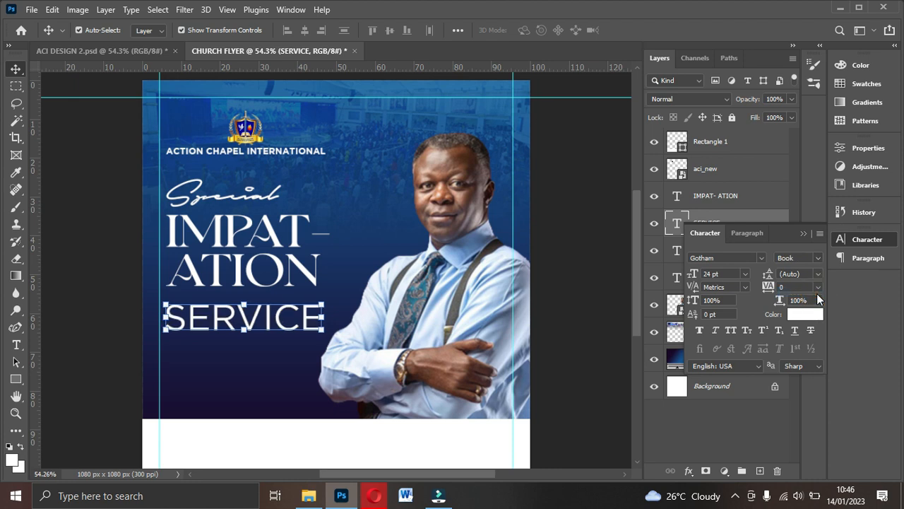
click(745, 274)
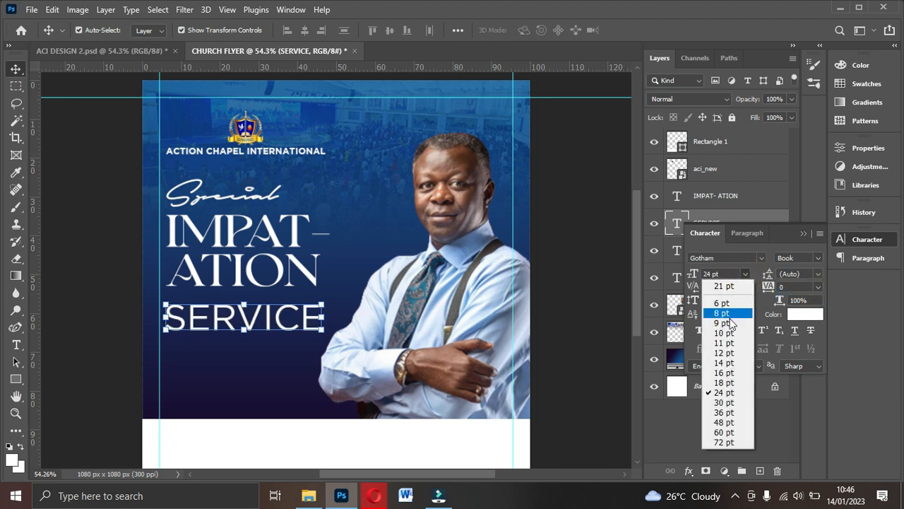
click(732, 382)
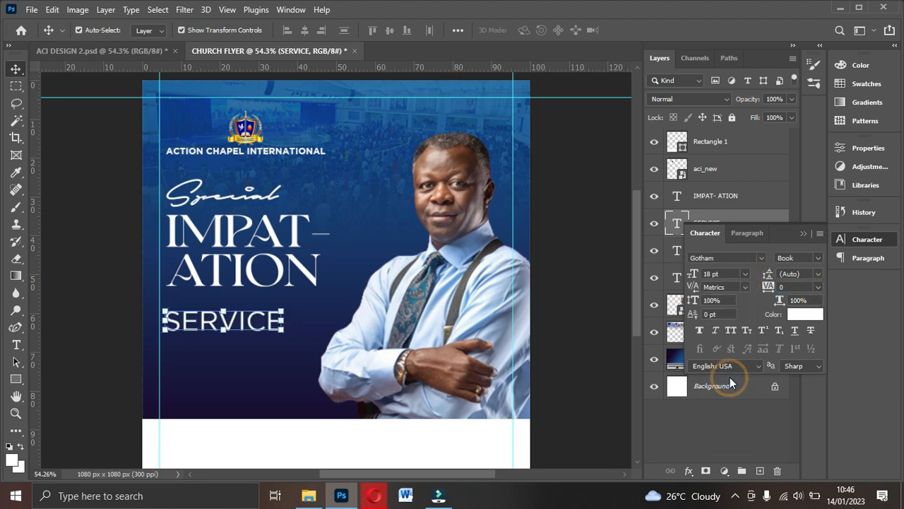
click(746, 274)
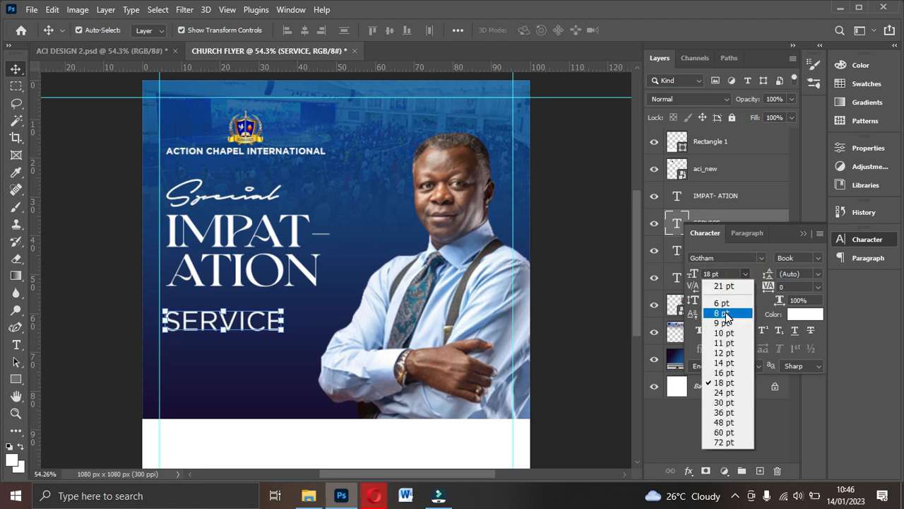
click(734, 313)
drag(200, 329, 225, 300)
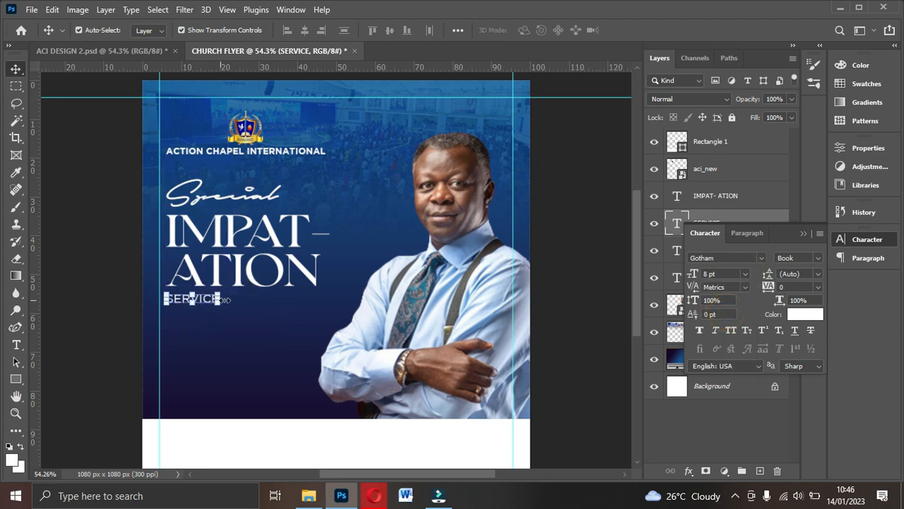
- Try the Light weight and sizes up to 15 pt, settling SERVICE at 12 pt
click(812, 256)
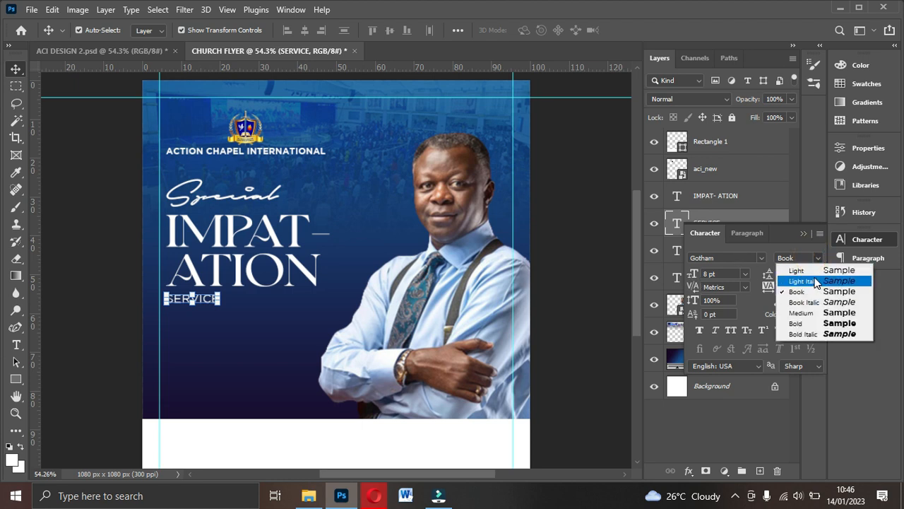
click(815, 272)
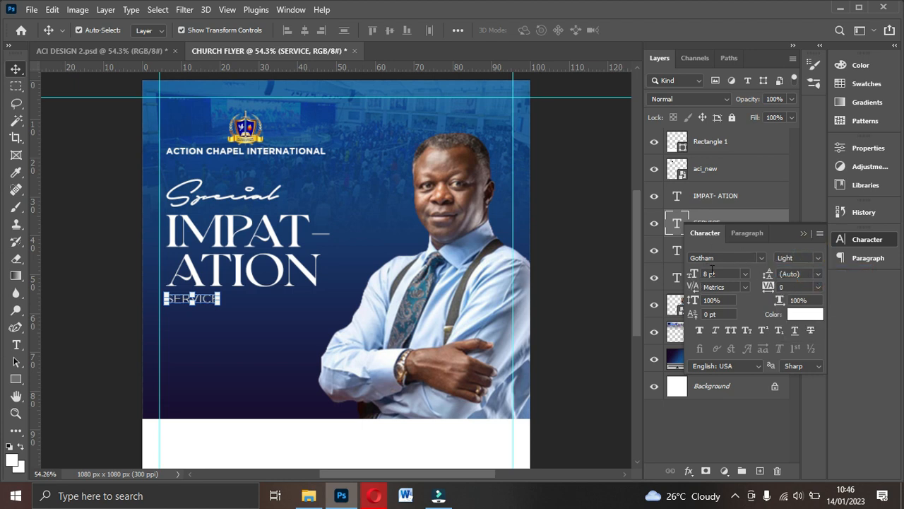
drag(700, 278, 706, 278)
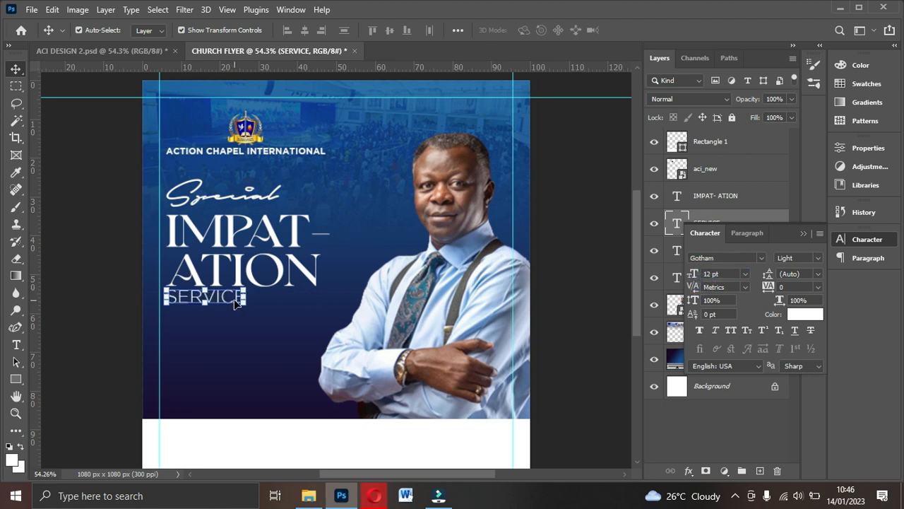
drag(688, 278, 693, 277)
drag(243, 300, 244, 305)
click(745, 274)
click(727, 353)
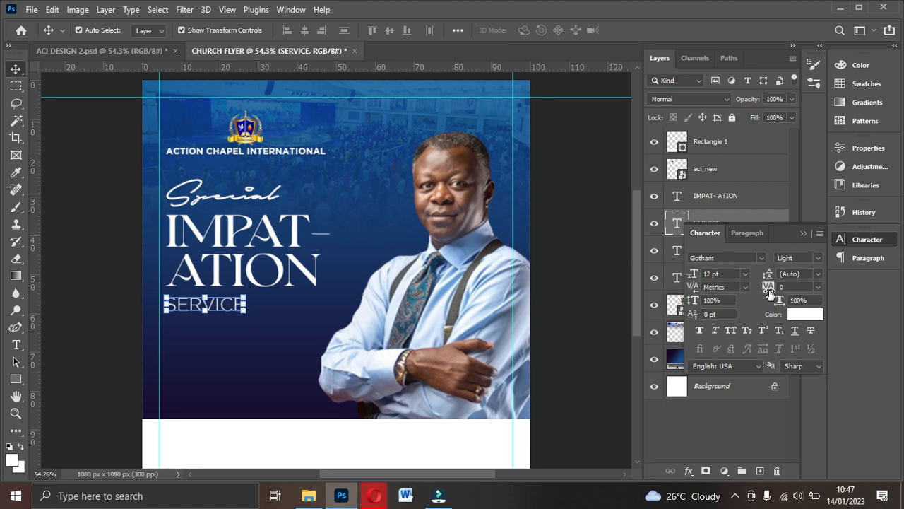
- Widen SERVICE's letter spacing, make it 11 pt Book, nudge it, and deselect
drag(769, 292, 782, 293)
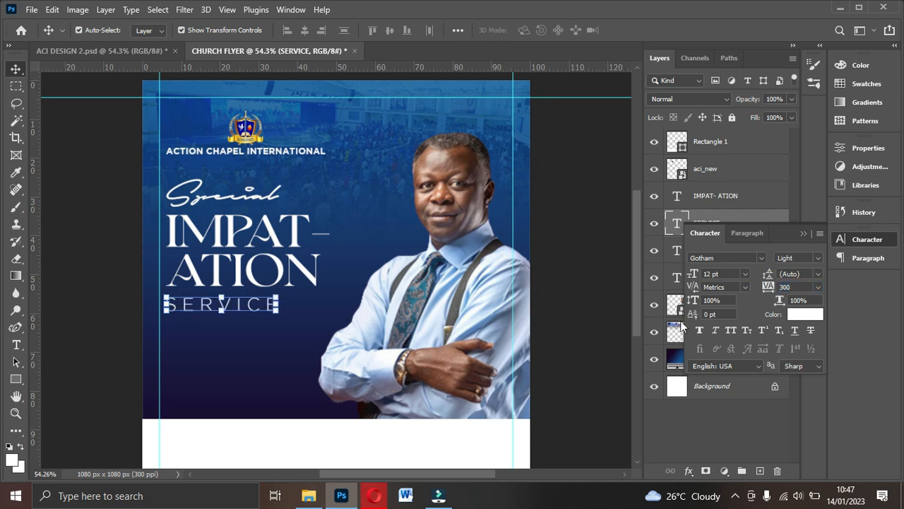
click(745, 274)
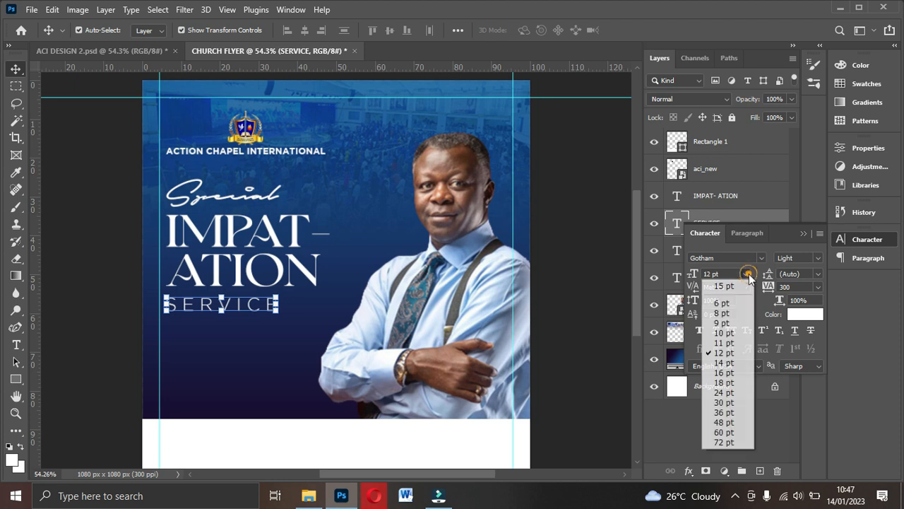
click(711, 344)
drag(258, 311, 259, 300)
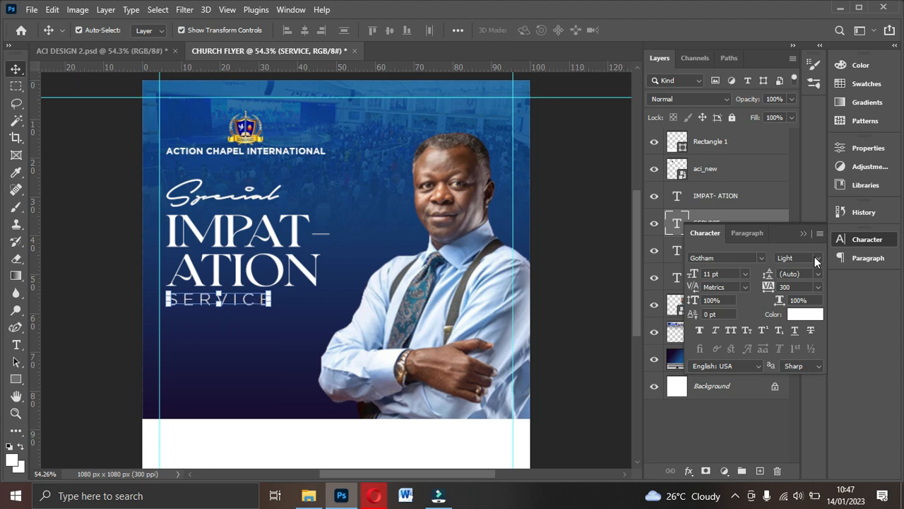
click(816, 260)
click(803, 295)
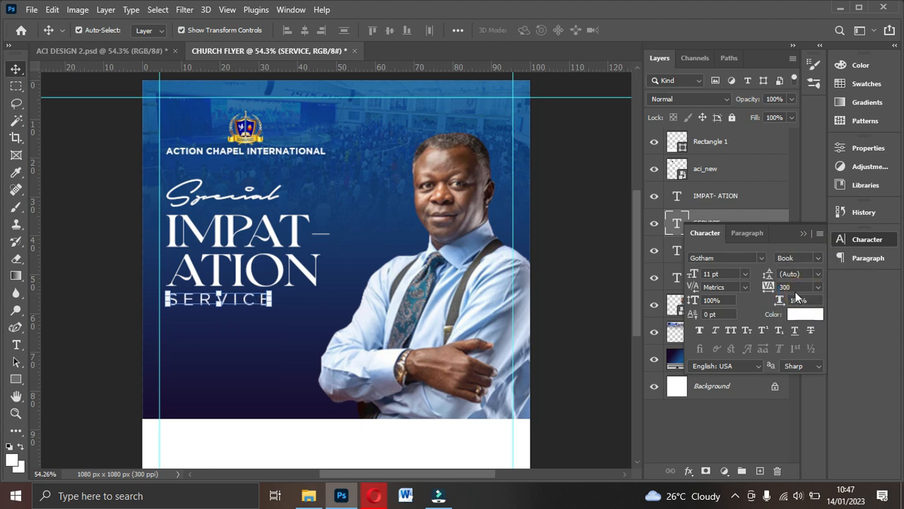
click(586, 248)
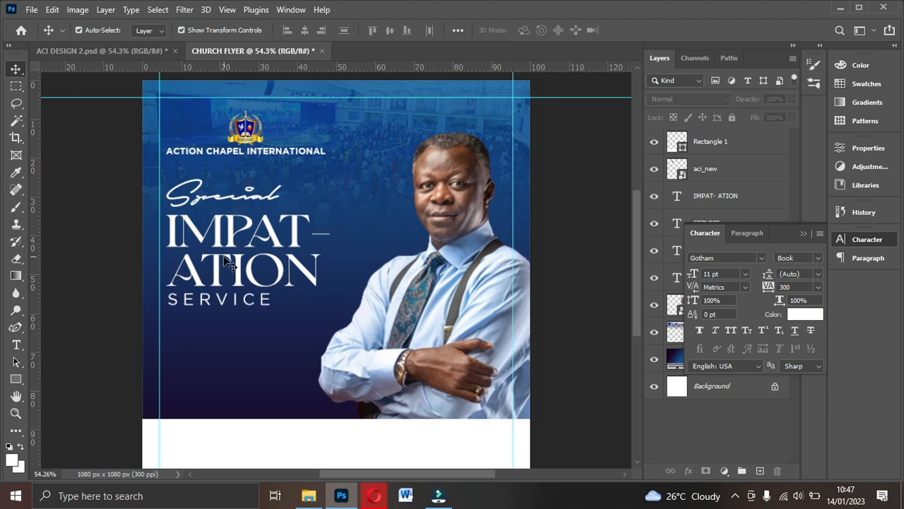
click(219, 196)
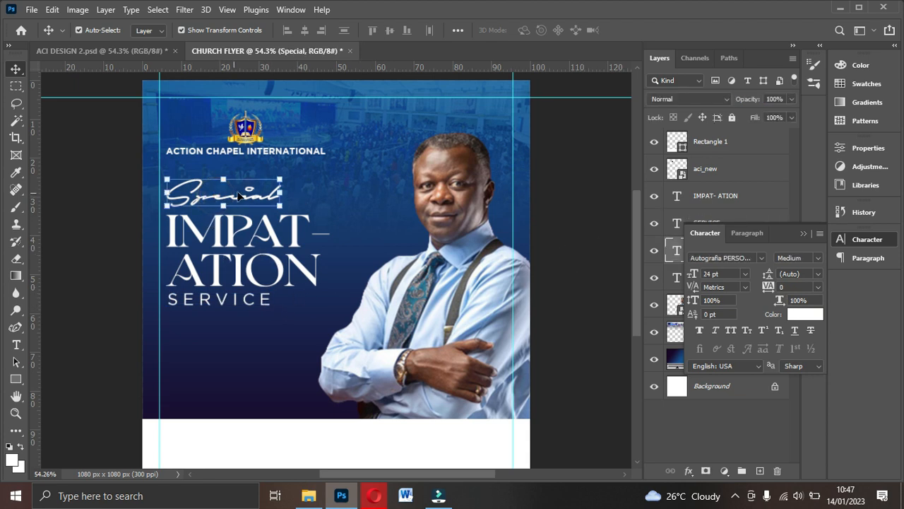
- Resize Special to 20 pt, typing the value after trying 18 pt
click(746, 274)
click(724, 378)
click(714, 274)
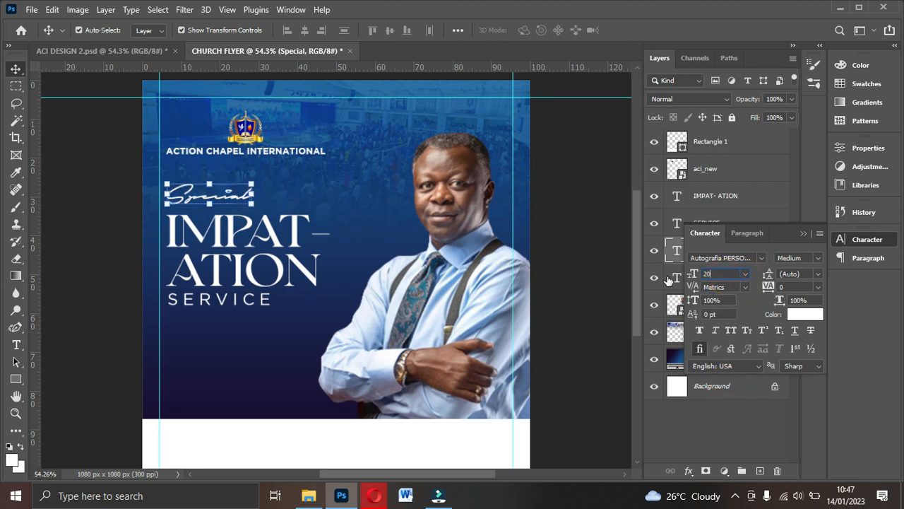
text(20)
key(Return)
- Select the pastor photo and heading, then compare with ACI DESIGN 2 and return
click(550, 236)
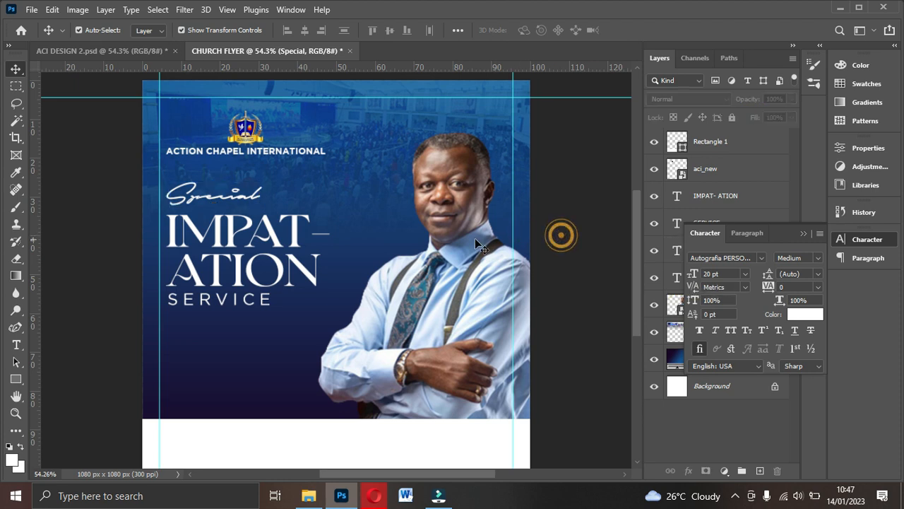
click(243, 265)
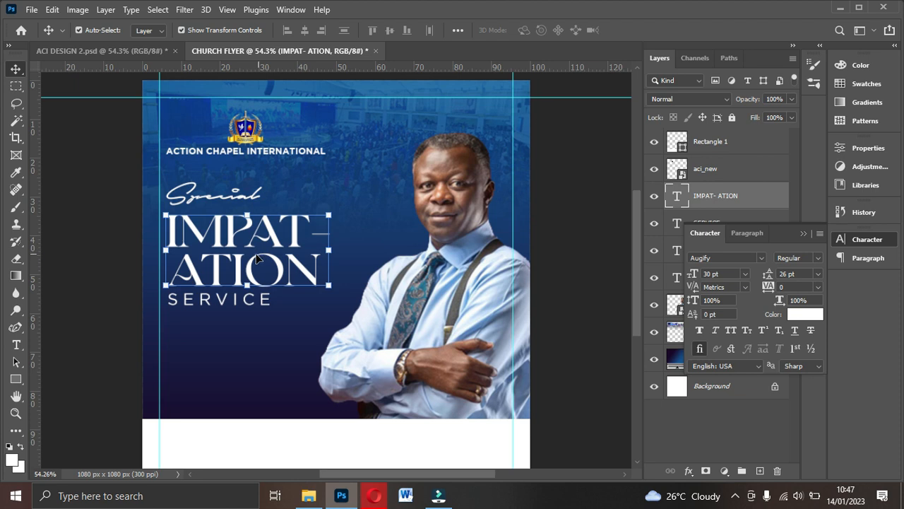
click(103, 50)
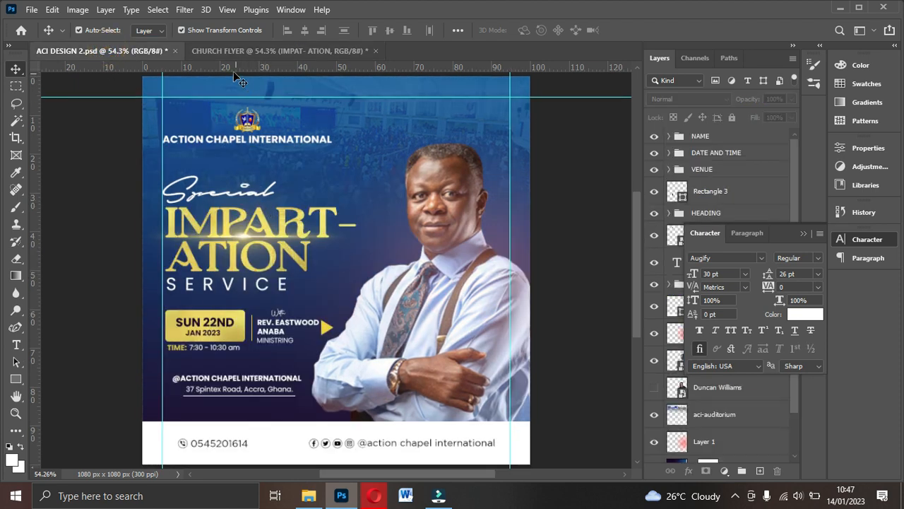
click(276, 51)
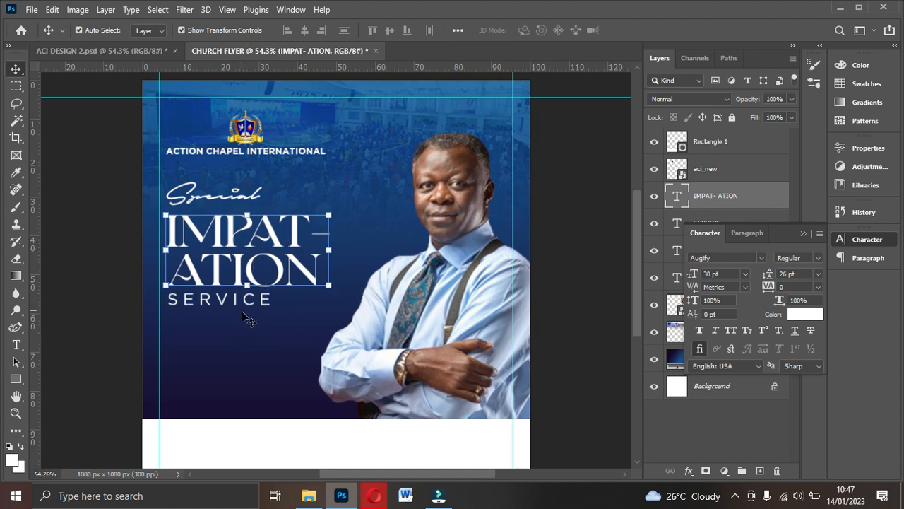
- Nudge SERVICE up snug beneath ATION and compare it against ACI DESIGN 2
scroll(323, 392, down, 2)
scroll(322, 378, up, 2)
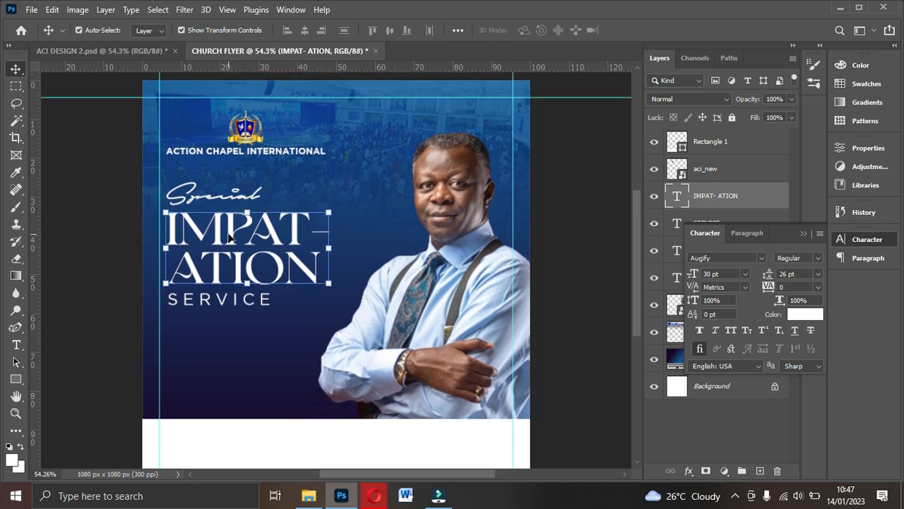
click(218, 332)
drag(215, 305, 214, 294)
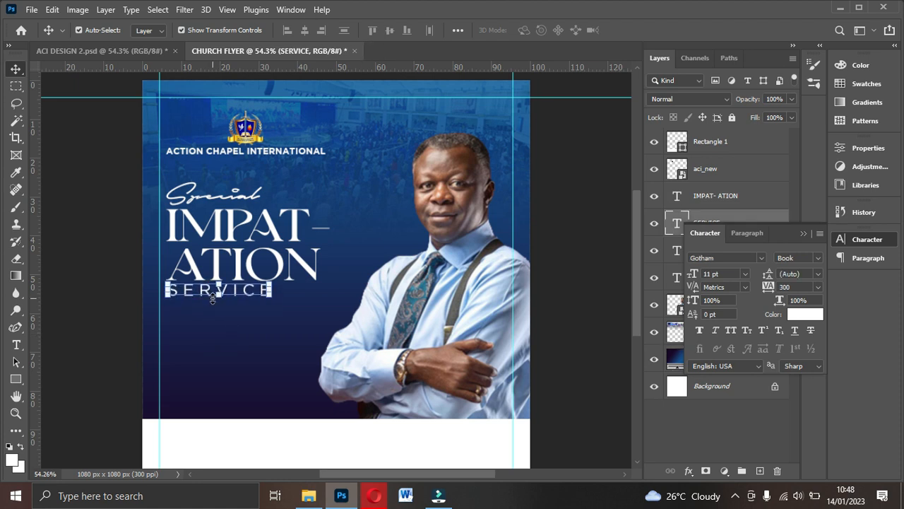
click(108, 48)
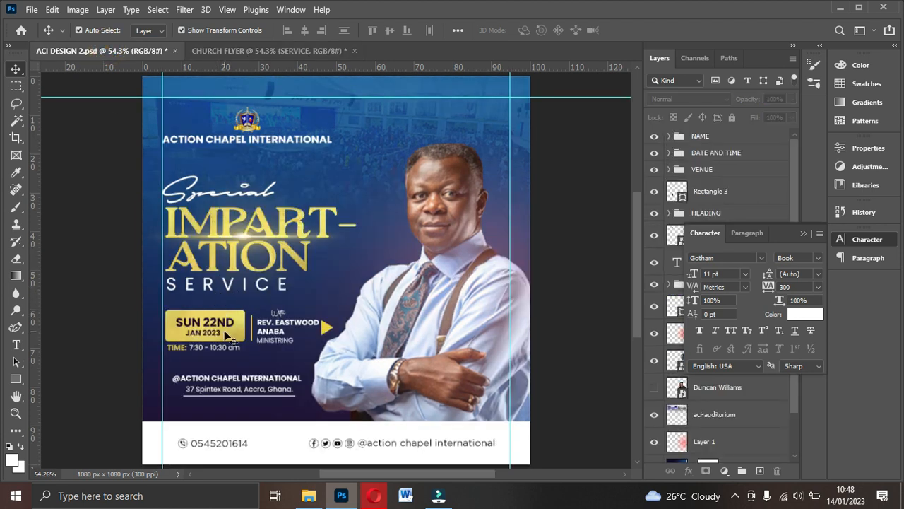
click(269, 51)
- Pull the left and right vertical margin guides slightly inward
click(242, 337)
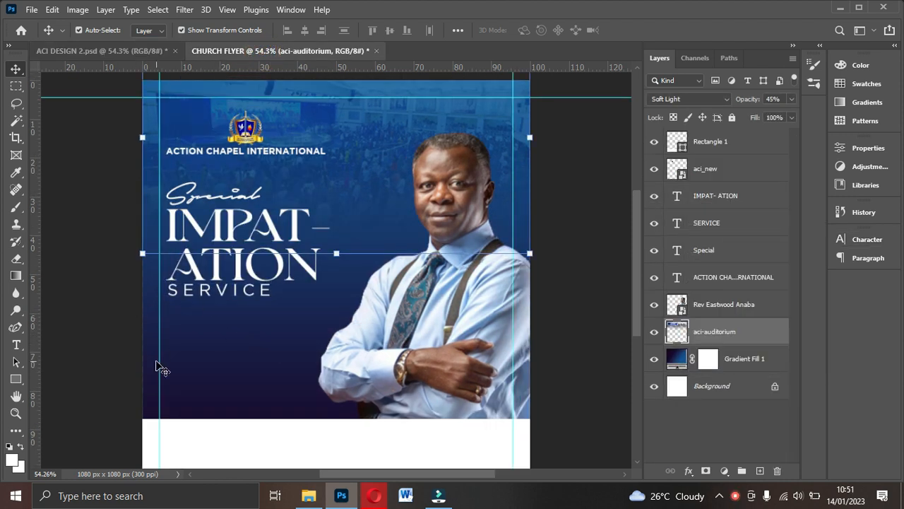
drag(159, 371, 166, 373)
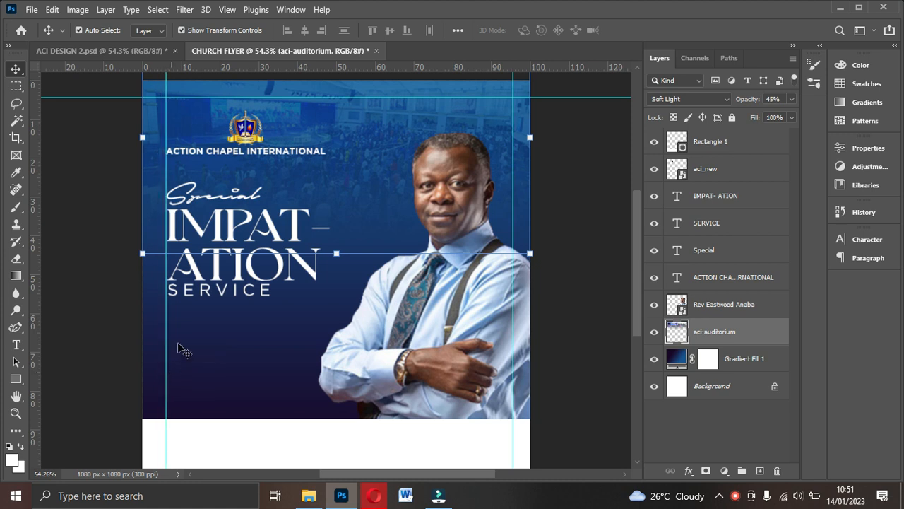
drag(512, 382, 504, 385)
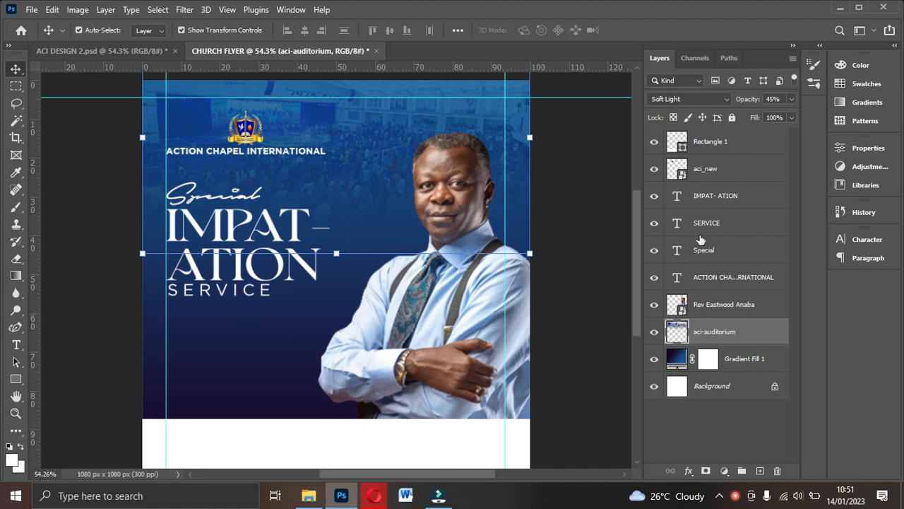
- Group aci-auditorium and Gradient Fill 1 into a group named BACKGROUNDS
click(717, 338)
shift+click(736, 359)
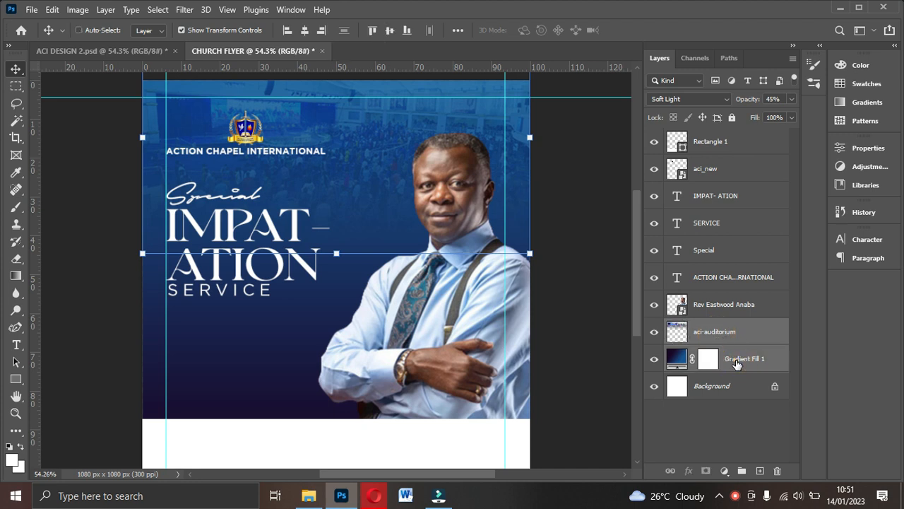
key(ctrl+g)
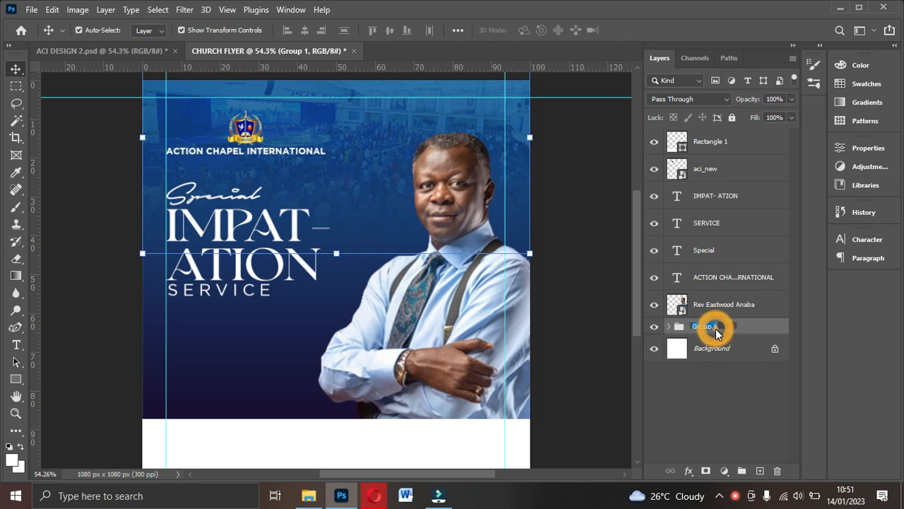
text(B)
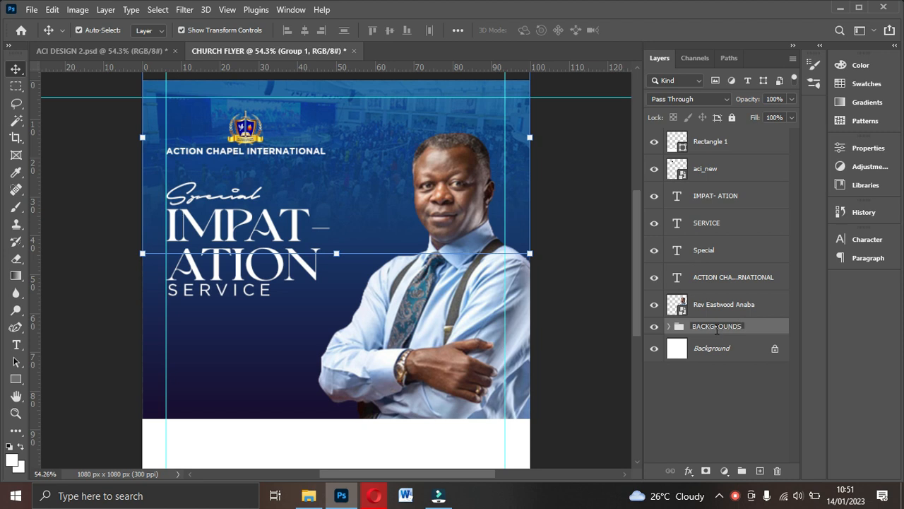
text(ACKGROUNDS)
key(Return)
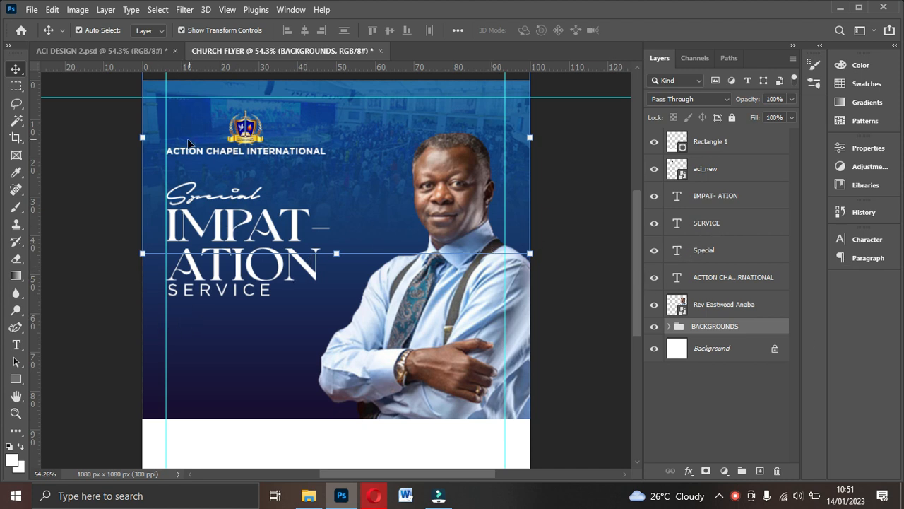
- Draw a rectangle just below SERVICE and start rounding its top-right corner
click(17, 380)
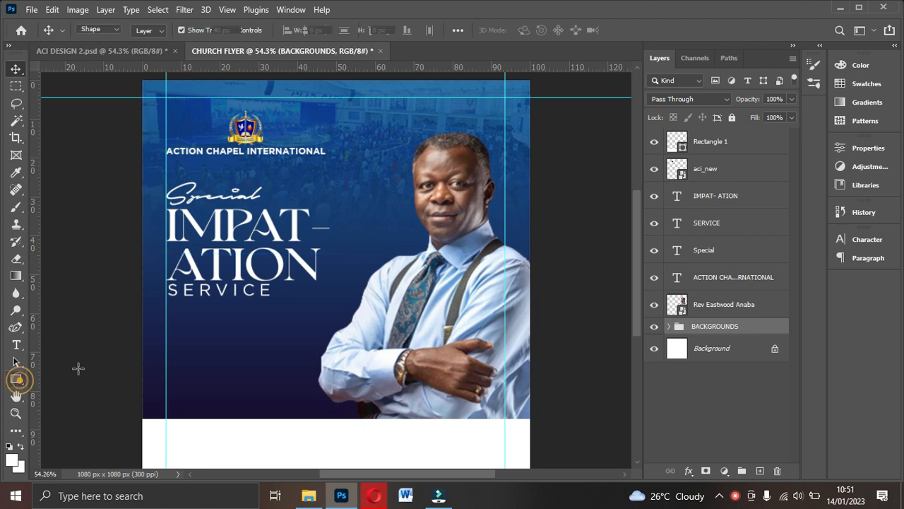
drag(170, 305, 246, 337)
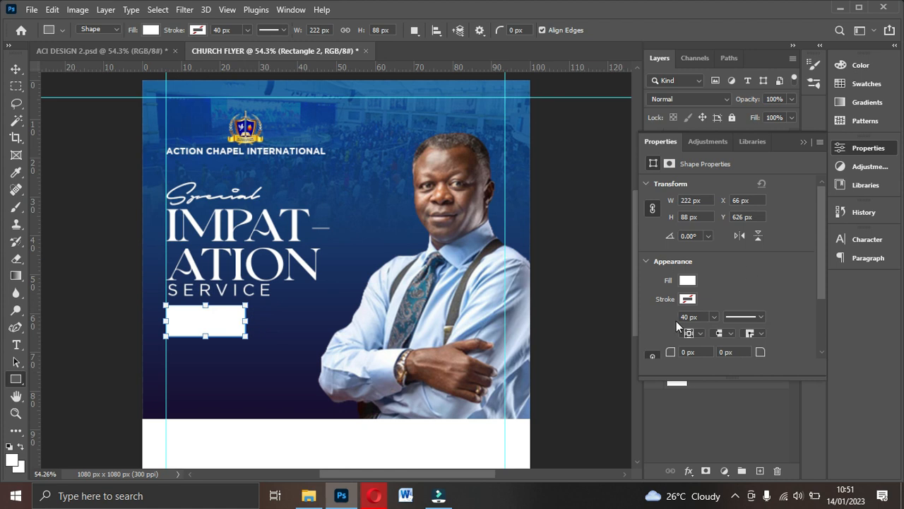
scroll(677, 324, down, 3)
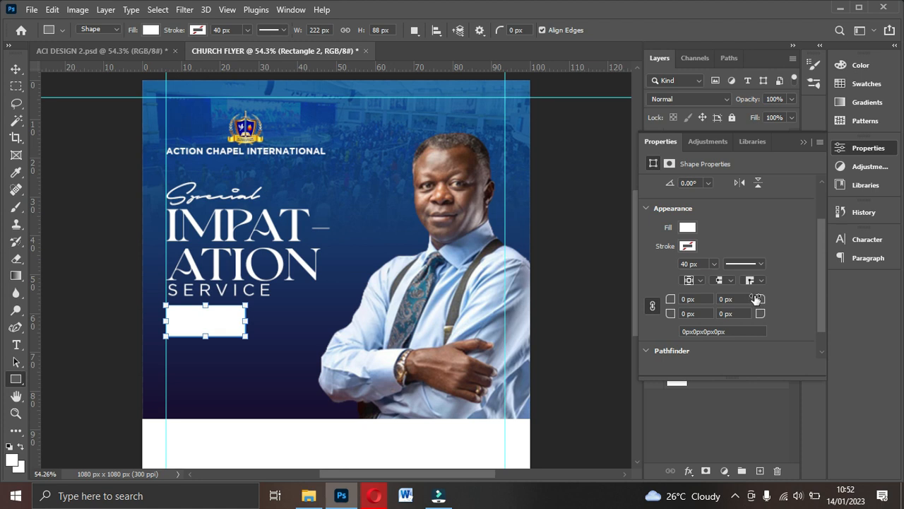
drag(765, 300, 765, 301)
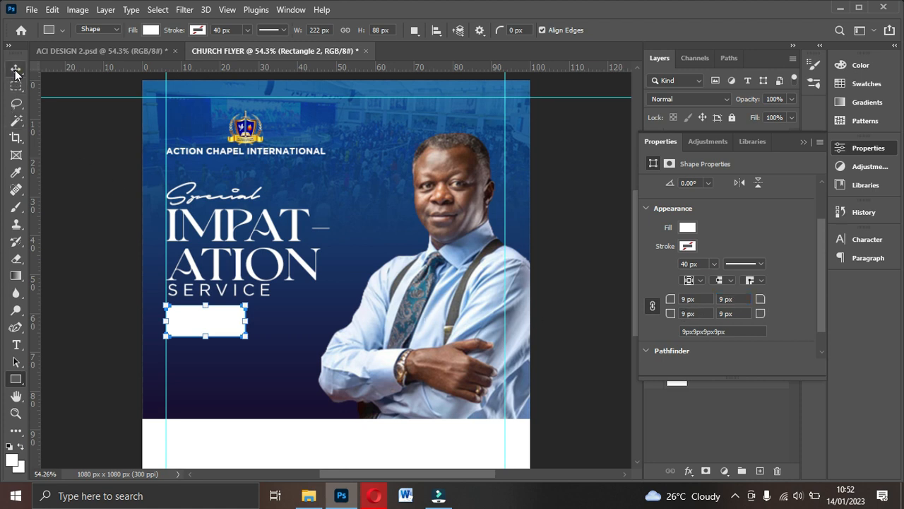
- Round all four corners of the white rectangle to 12 px
click(15, 68)
click(194, 380)
click(222, 326)
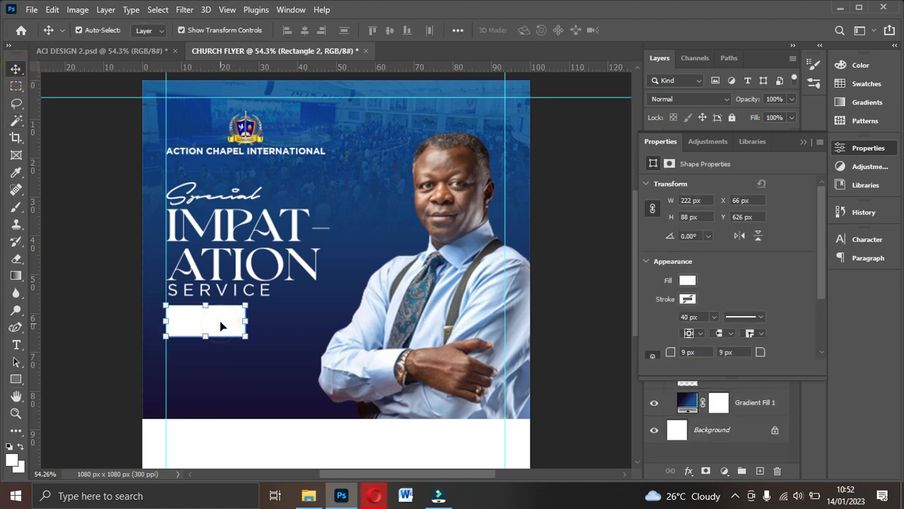
scroll(751, 316, down, 2)
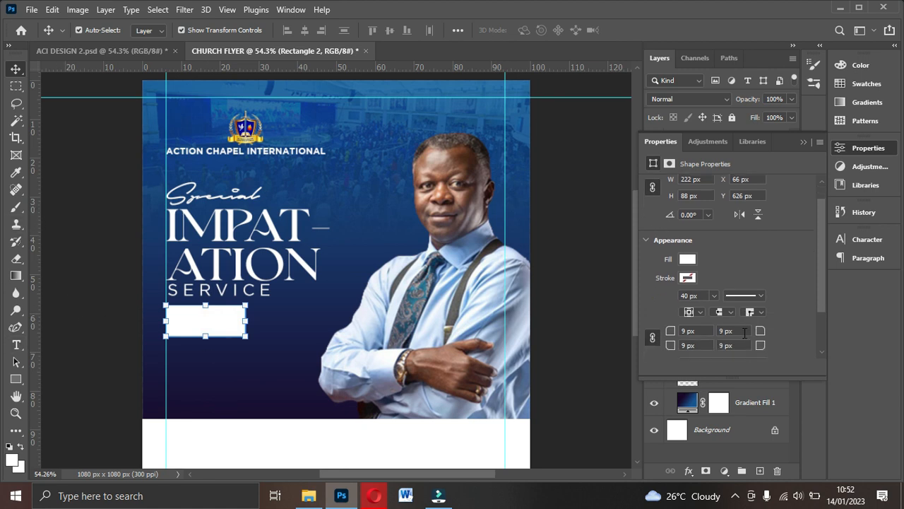
drag(758, 309, 762, 310)
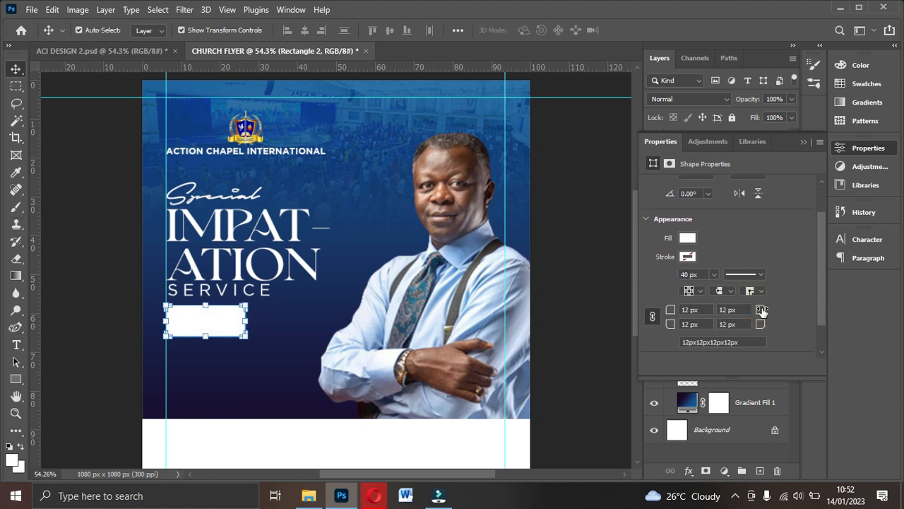
click(353, 351)
click(215, 333)
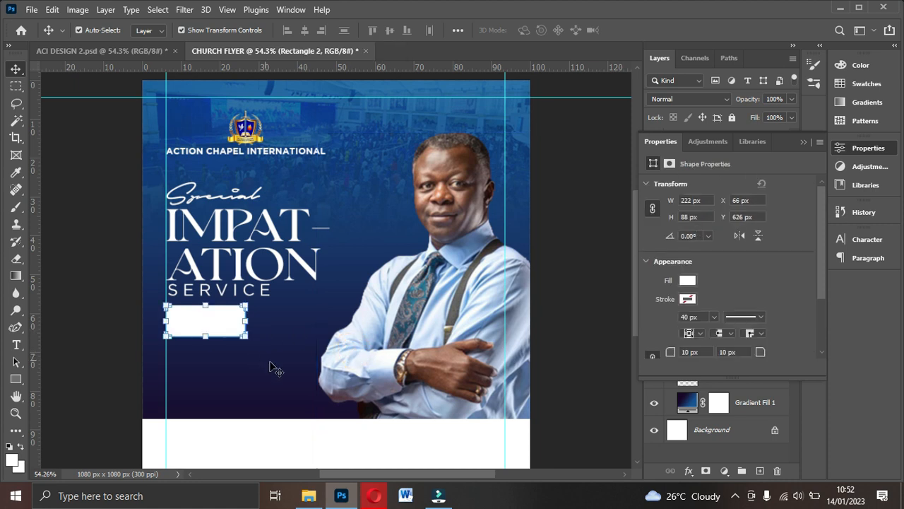
click(272, 363)
click(221, 335)
click(277, 322)
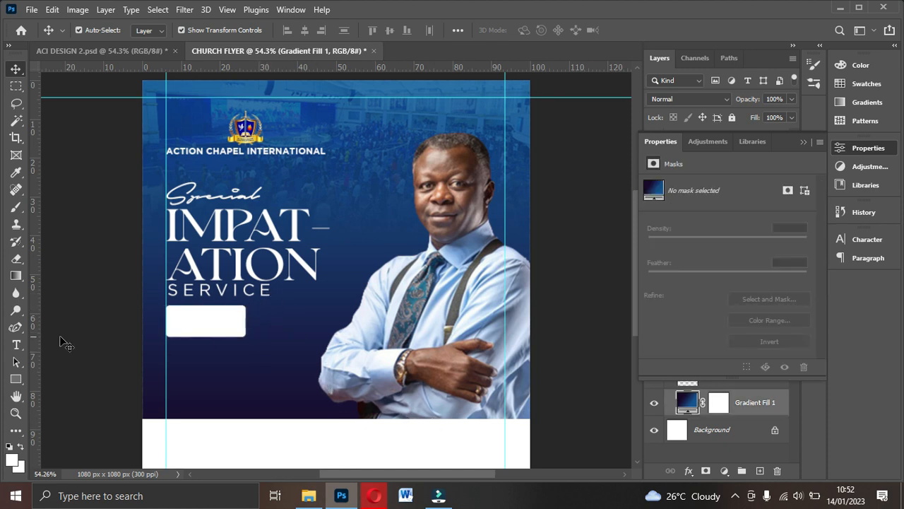
- Show the full layer list, compare with ACI DESIGN 2, and select the IMPAT-ATION heading
click(16, 379)
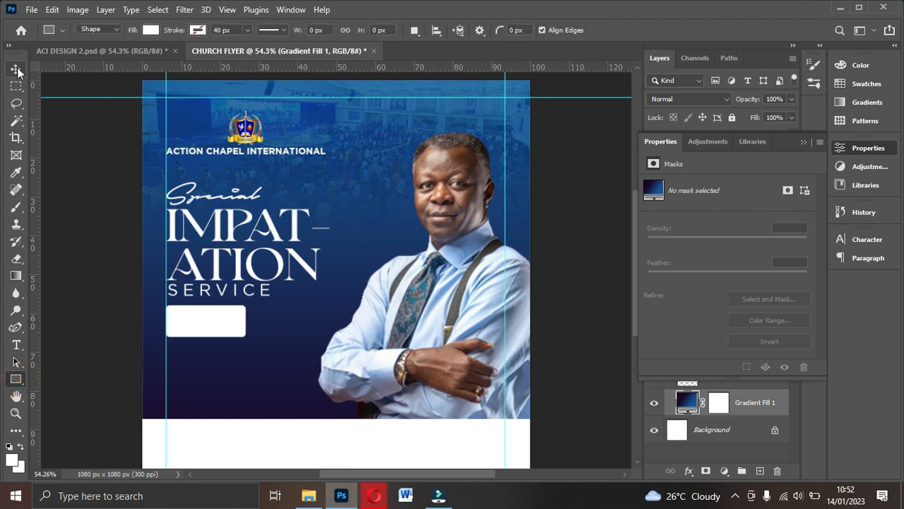
click(15, 69)
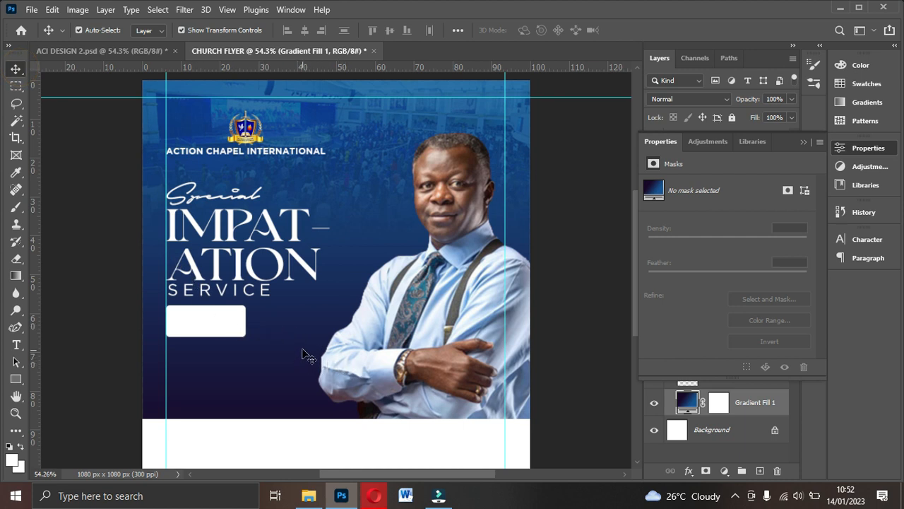
click(804, 142)
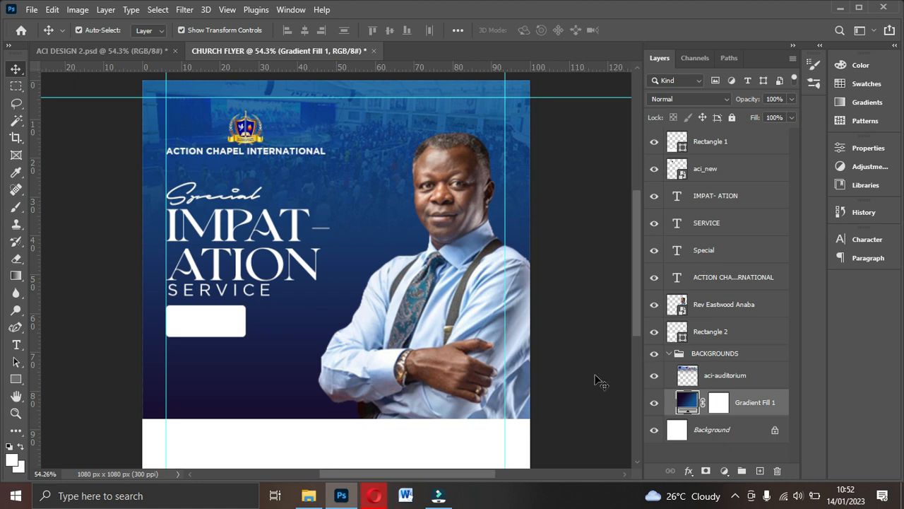
click(106, 50)
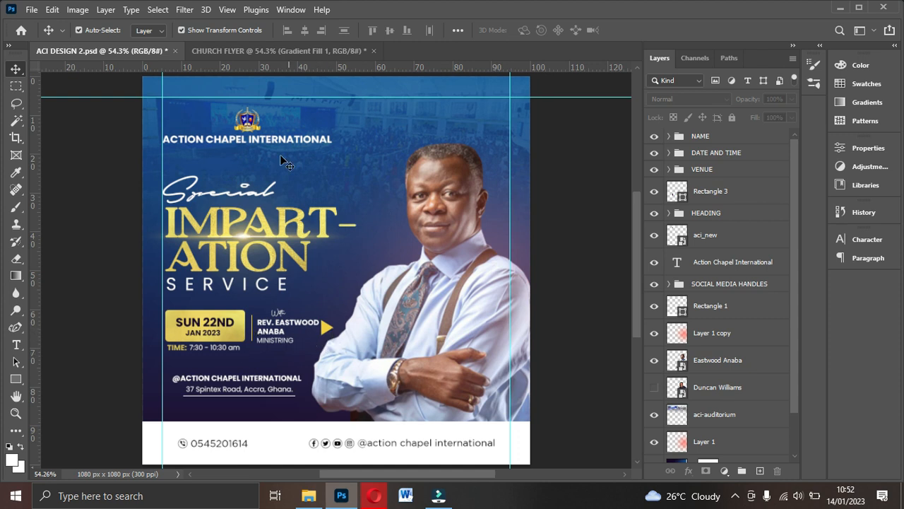
click(289, 51)
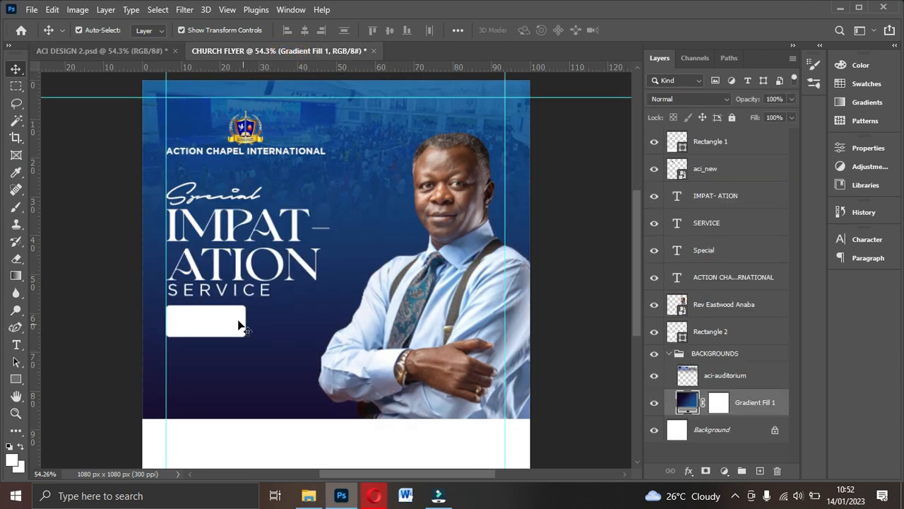
click(239, 255)
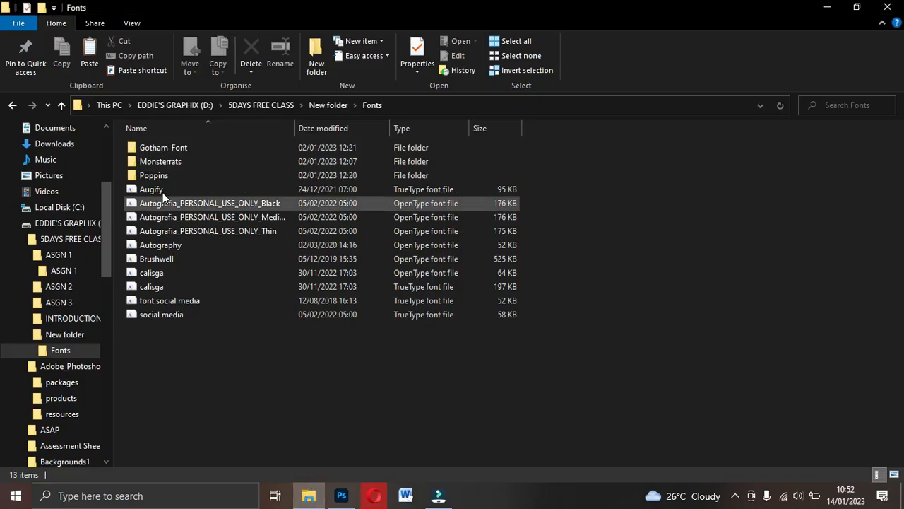
- Drag the gold texture PNG from the project folder into the CHURCH FLYER canvas
click(12, 104)
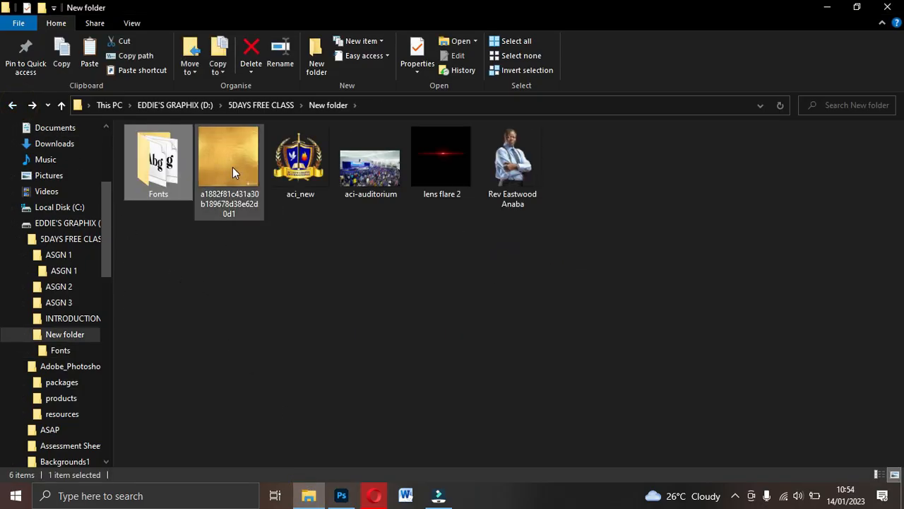
double_click(247, 146)
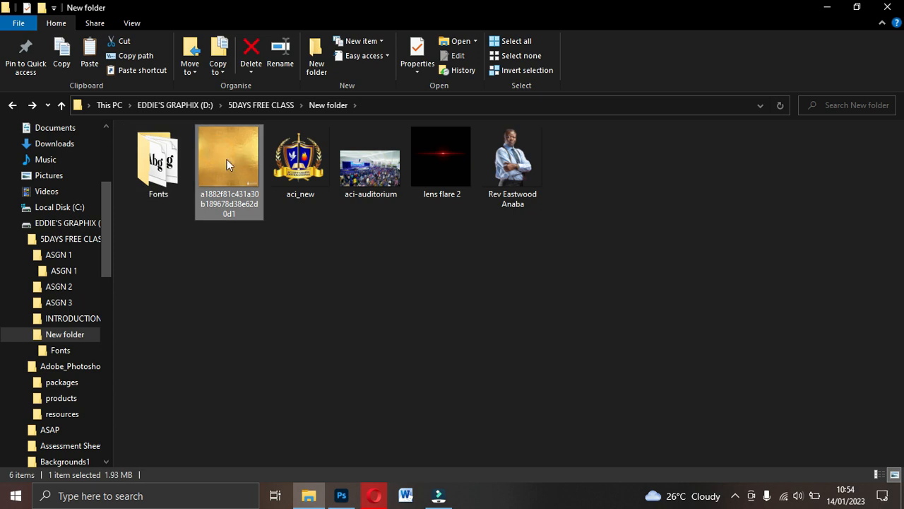
mouse_move(224, 185)
mouse_down()
mouse_move(221, 201)
mouse_move(231, 181)
mouse_up()
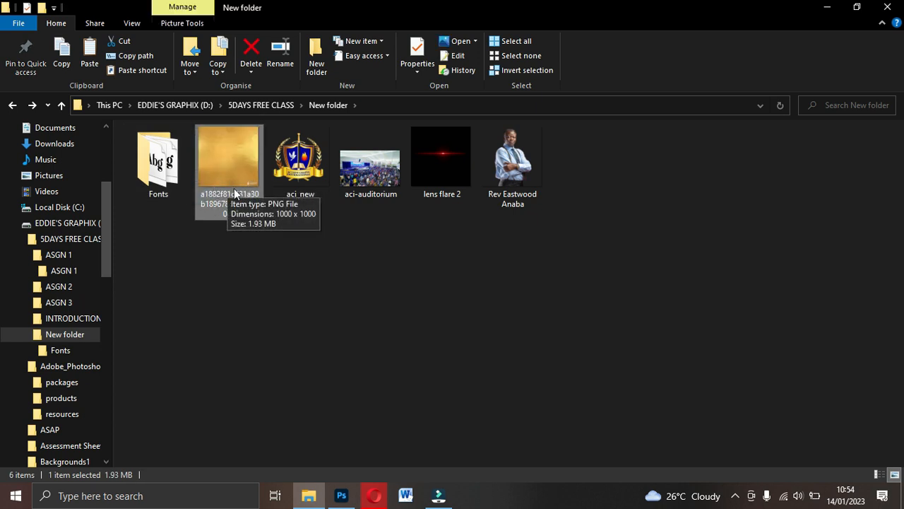
drag(235, 173, 283, 265)
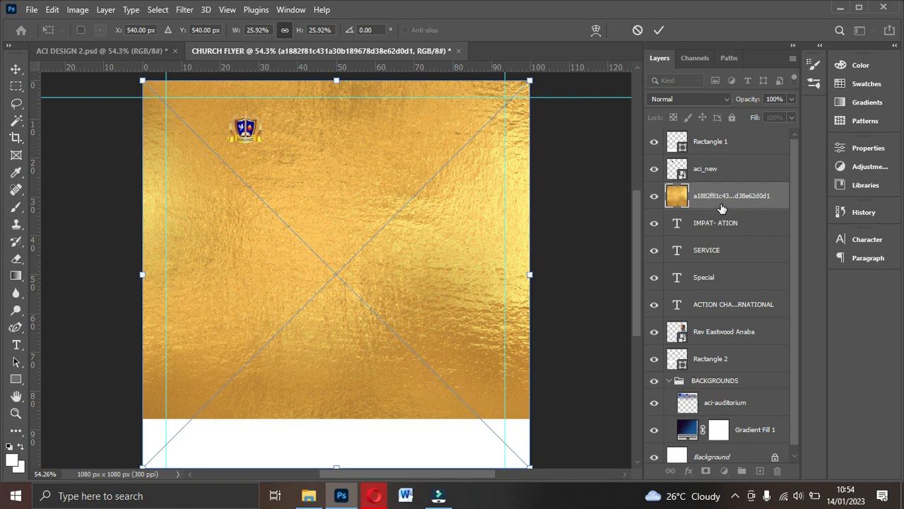
- Shrink the placed gold texture to about half size, shift it slightly right, and commit it
drag(532, 275, 347, 245)
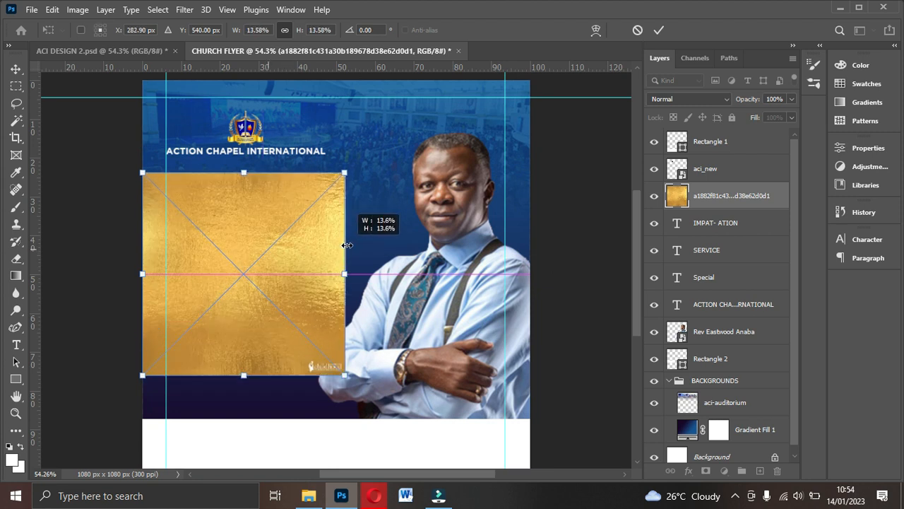
drag(284, 263, 290, 257)
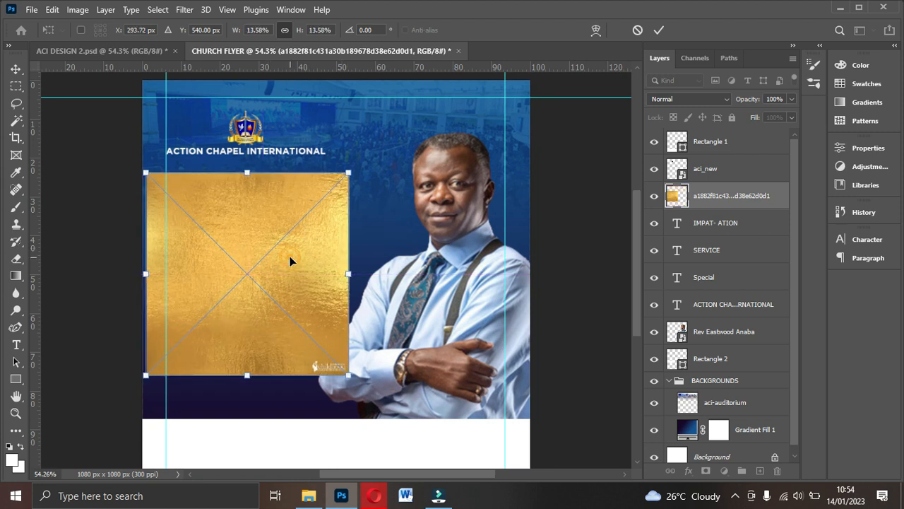
double_click(290, 257)
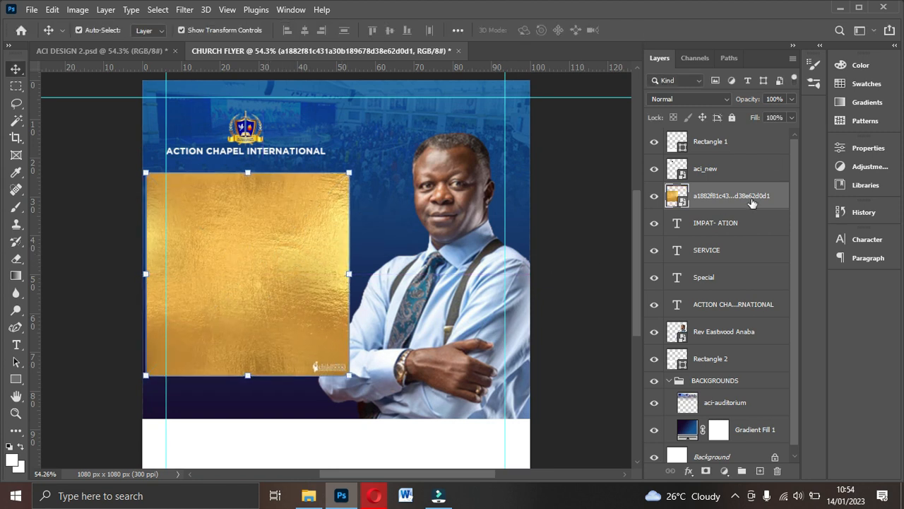
- Clip the gold texture to the IMPAT-ATION heading, shrink it slightly, and nudge it upward
right_click(734, 198)
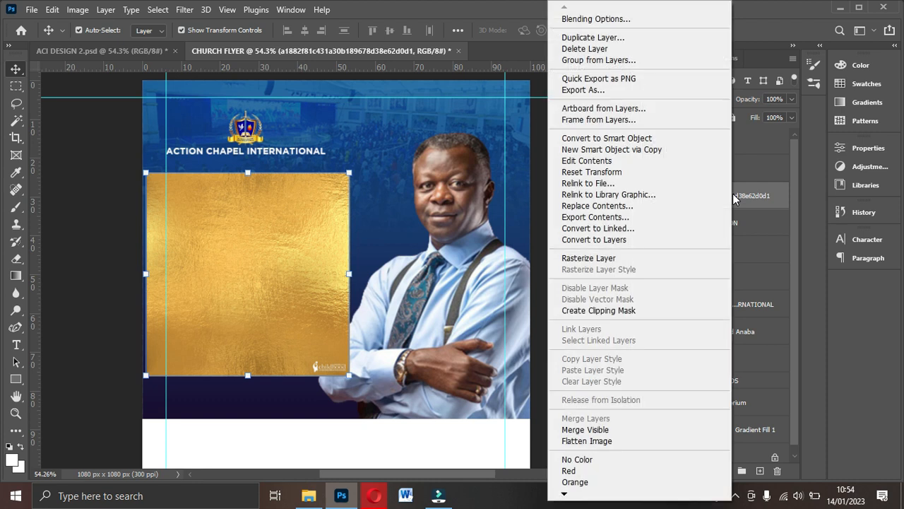
click(611, 313)
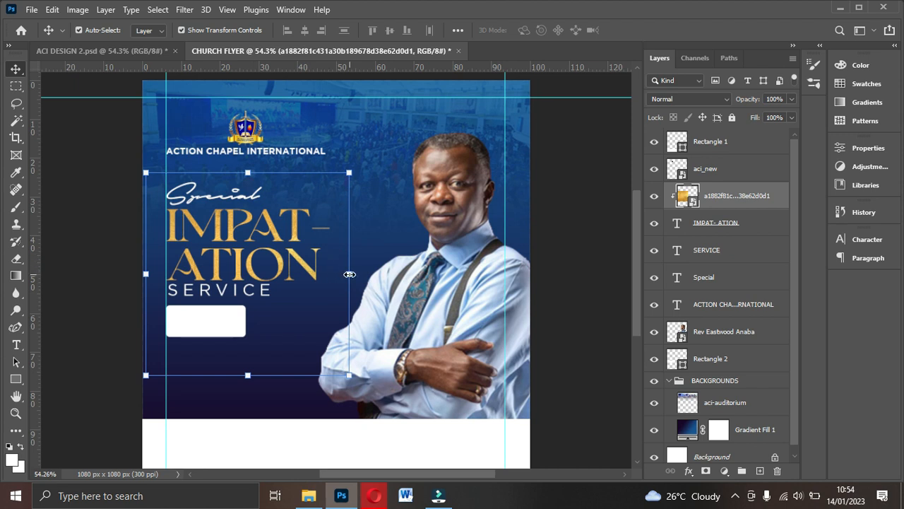
drag(349, 274, 334, 260)
key(Return)
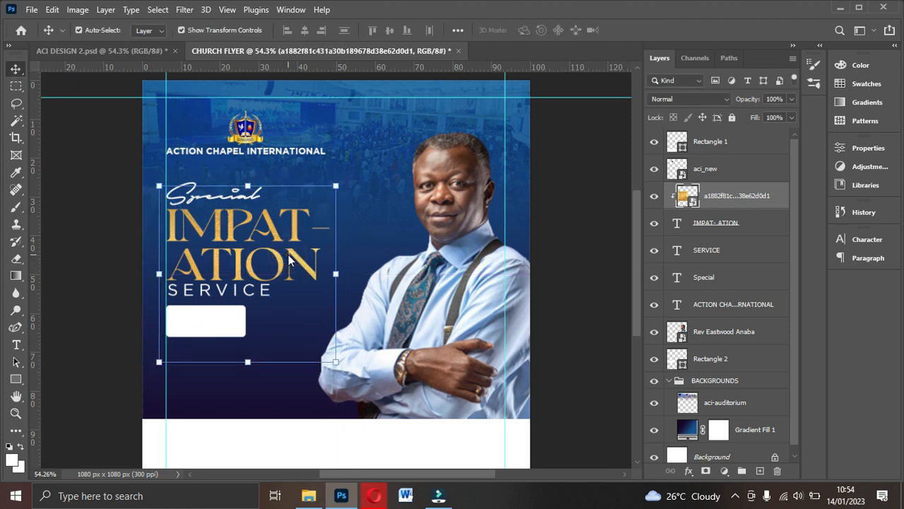
key(Up)
key(Up)
key(Up)
key(Up)
key(Up)
key(Up)
key(Up)
key(Up)
key(Up)
key(Up)
key(Up)
key(Up)
key(Up)
key(Up)
key(Up)
key(Up)
key(Up)
key(Up)
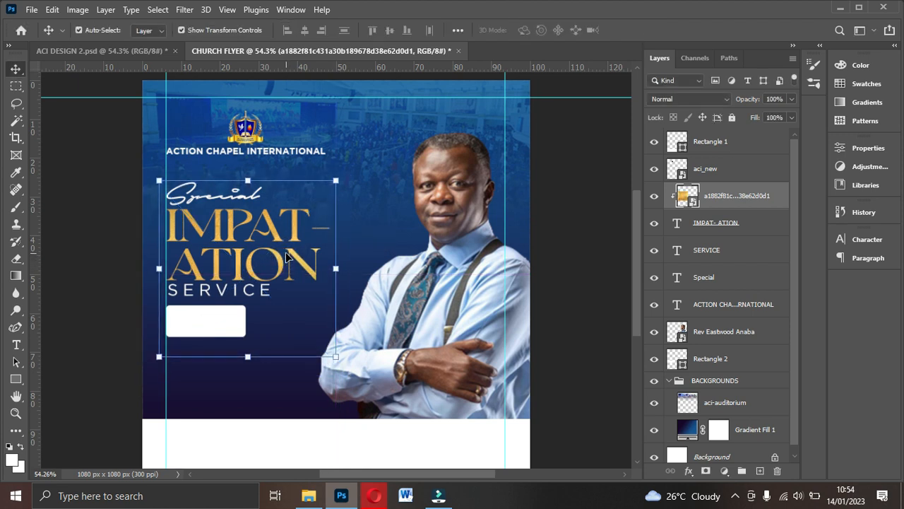
key(Up)
key(Up)
key(Up)
key(Up)
key(Up)
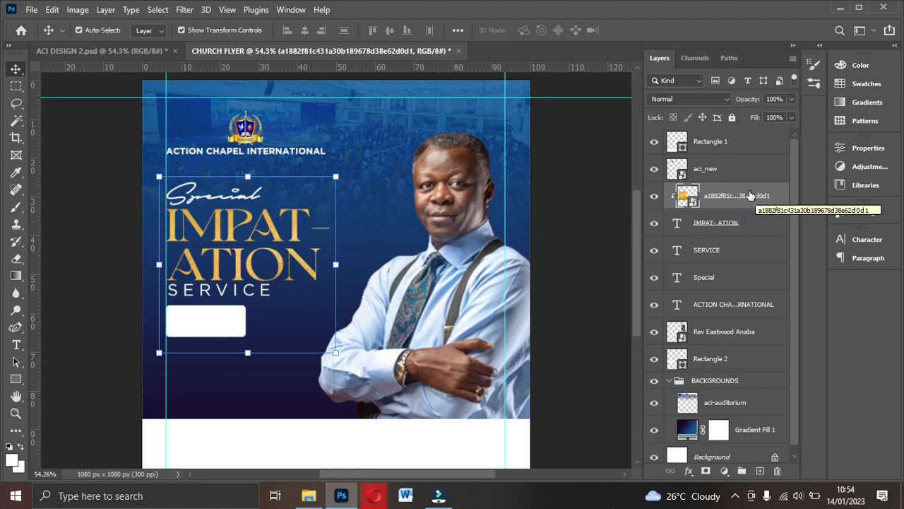
click(131, 49)
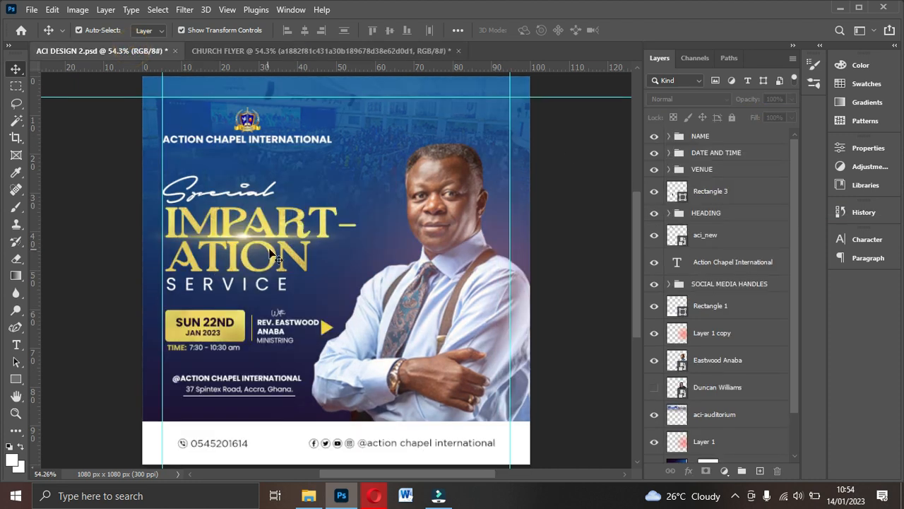
scroll(713, 325, down, 2)
scroll(733, 283, up, 2)
click(703, 213)
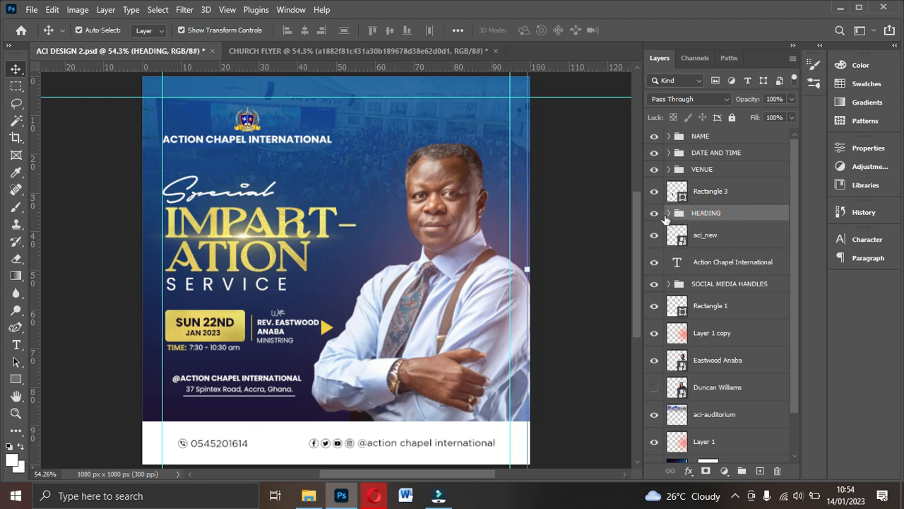
click(668, 213)
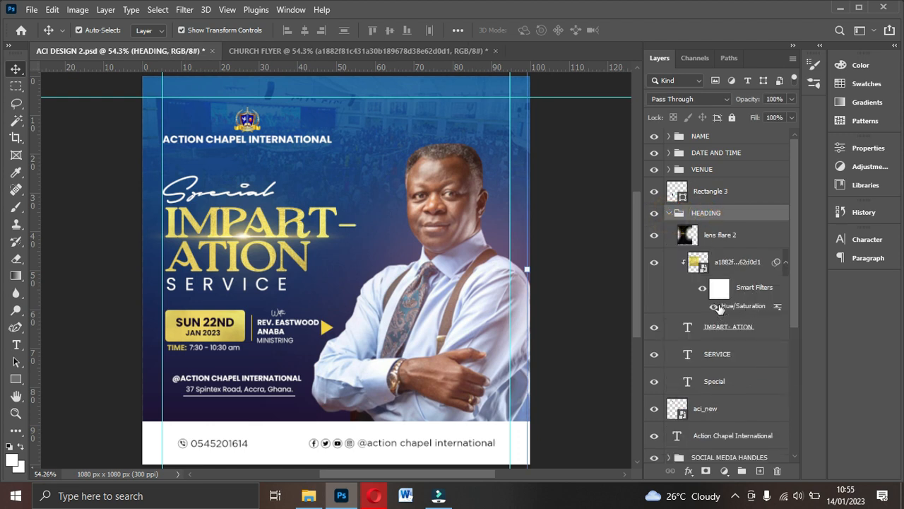
click(669, 212)
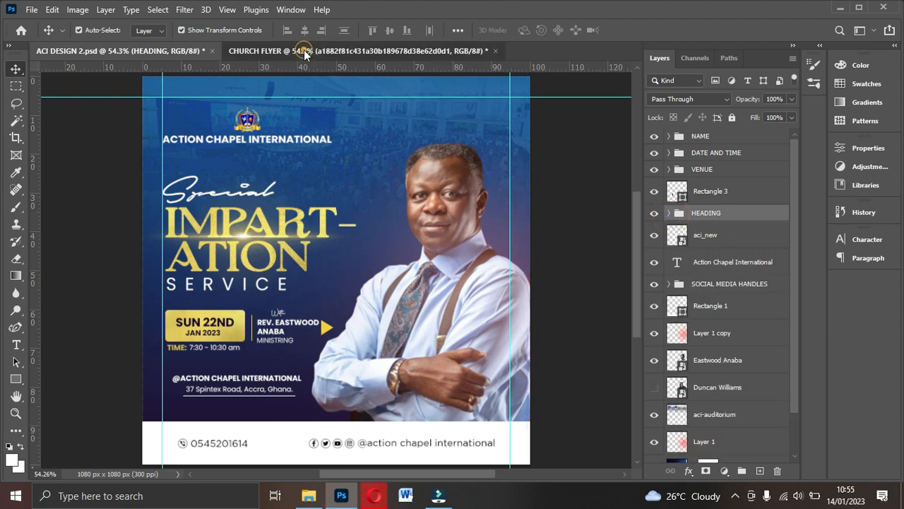
click(304, 53)
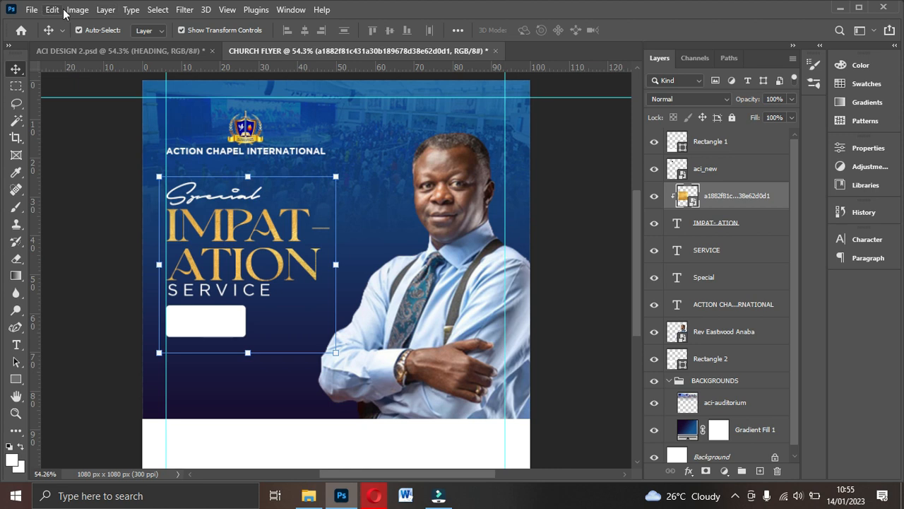
- Apply Image > Adjustments > Hue/Saturation to the gold texture with Hue +3, Saturation +10, Lightness +14
click(77, 10)
click(76, 11)
click(76, 10)
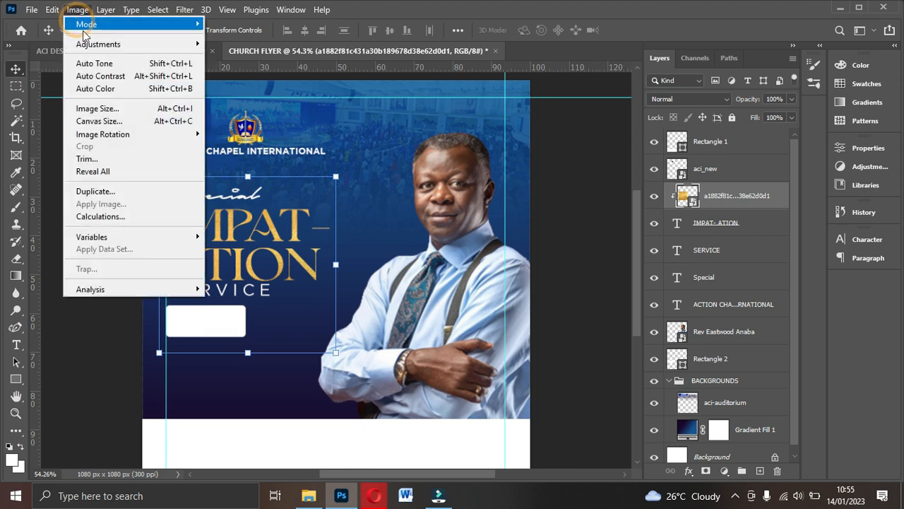
mouse_move(139, 48)
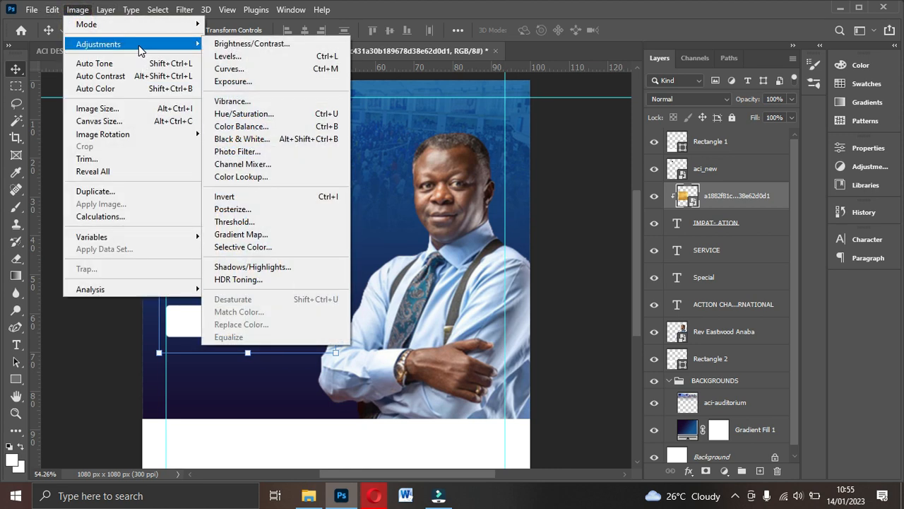
click(247, 115)
drag(438, 80, 570, 96)
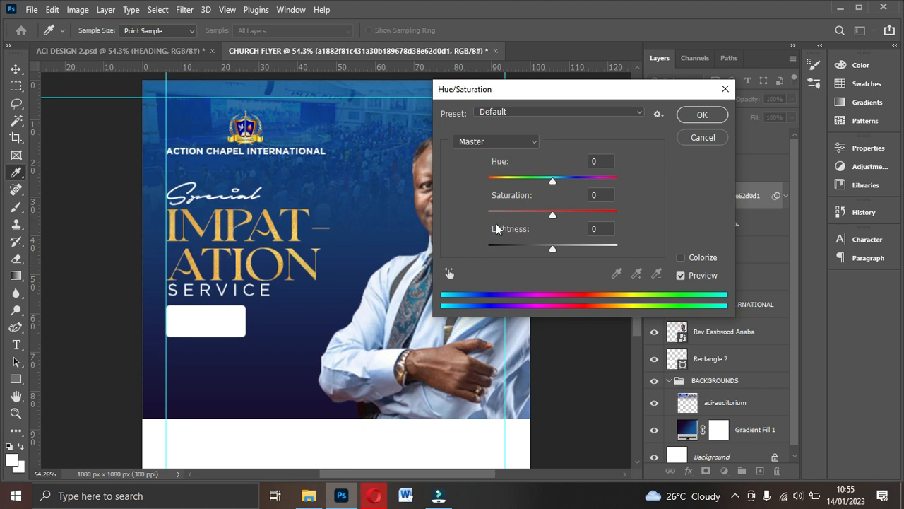
mouse_move(550, 182)
mouse_down()
mouse_move(542, 183)
mouse_move(550, 186)
mouse_up()
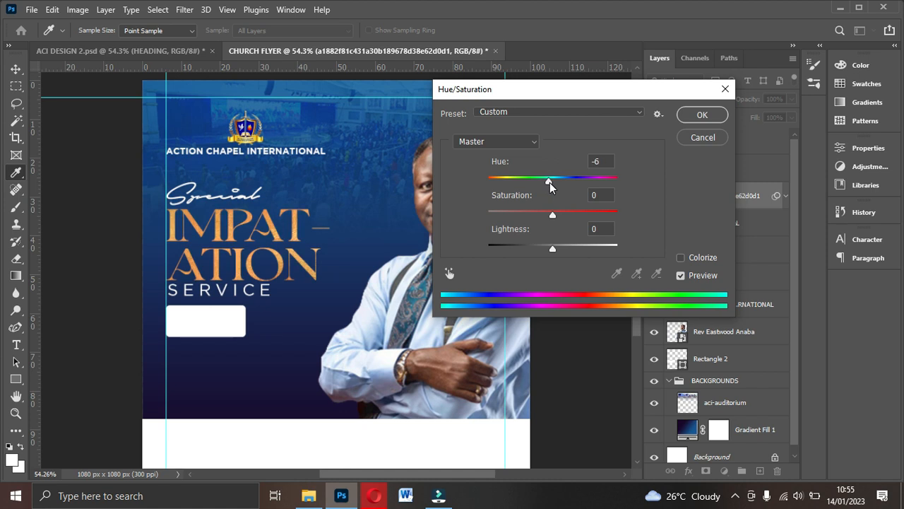
mouse_move(550, 185)
mouse_down()
mouse_move(614, 184)
mouse_move(570, 186)
mouse_move(556, 196)
mouse_up()
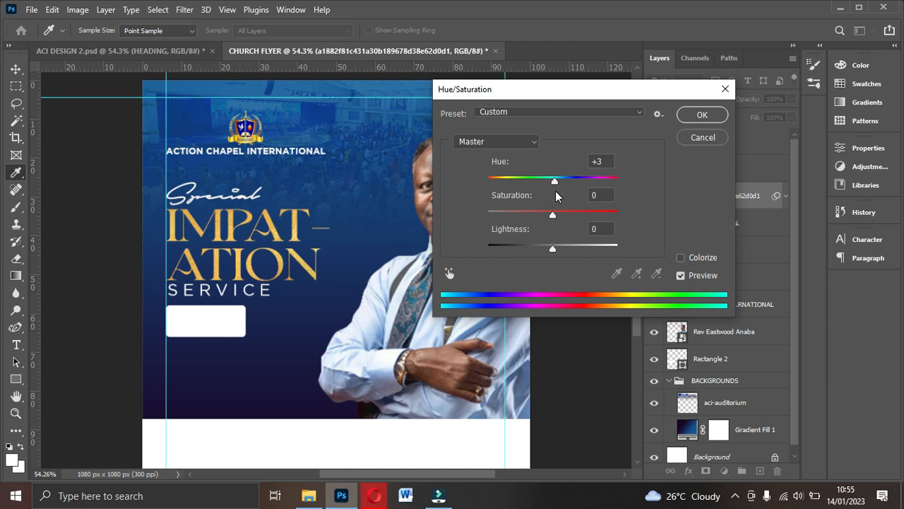
drag(556, 197, 565, 222)
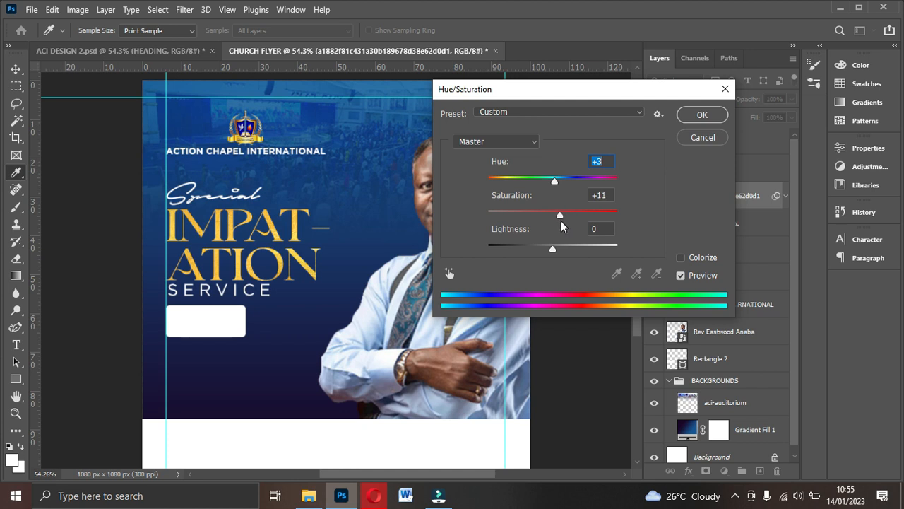
key(Tab)
drag(554, 253, 557, 254)
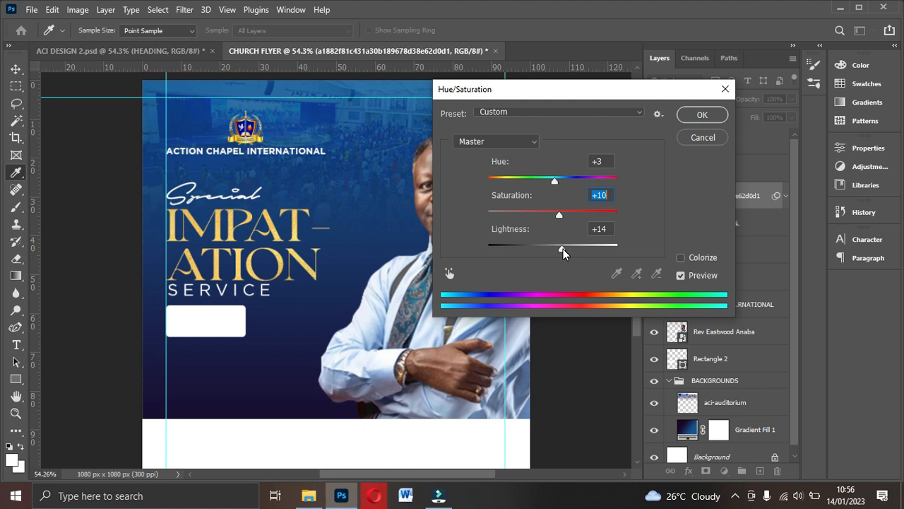
key(Tab)
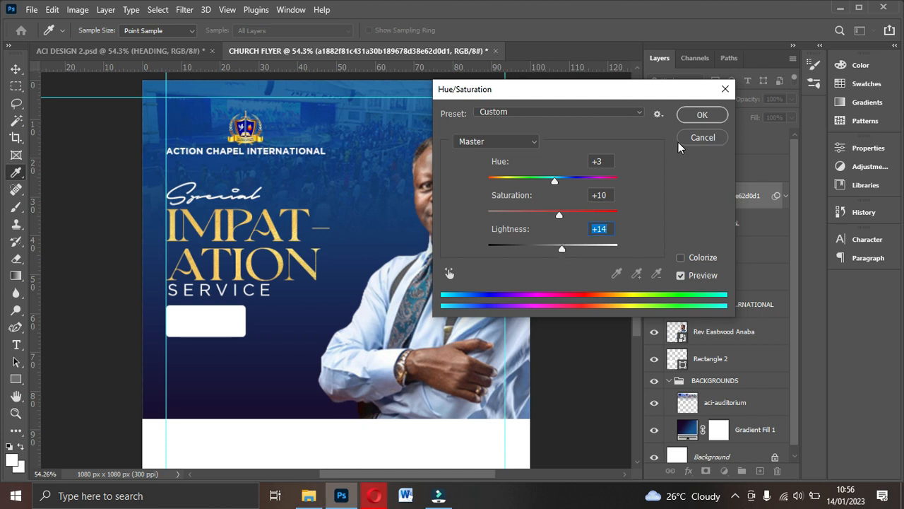
click(701, 116)
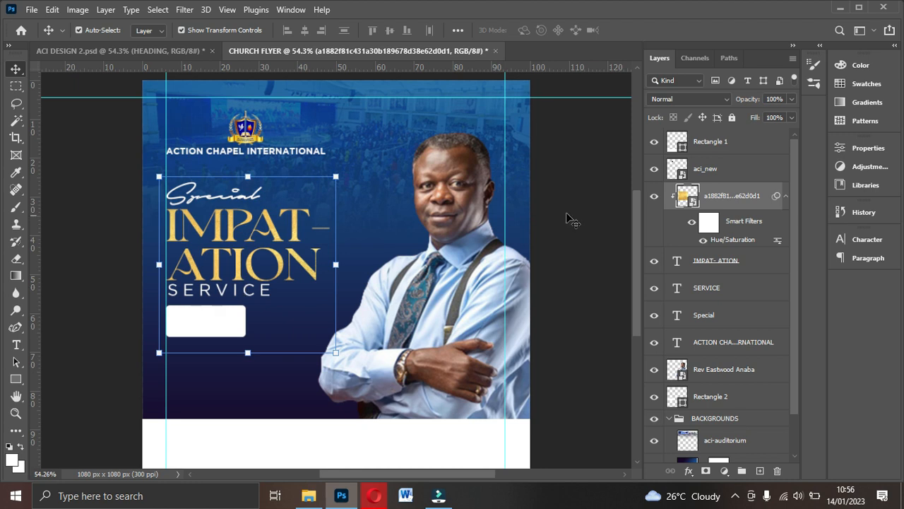
- Turn on Faux Bold for the IMPAT-ATION heading text in the Character panel
click(721, 263)
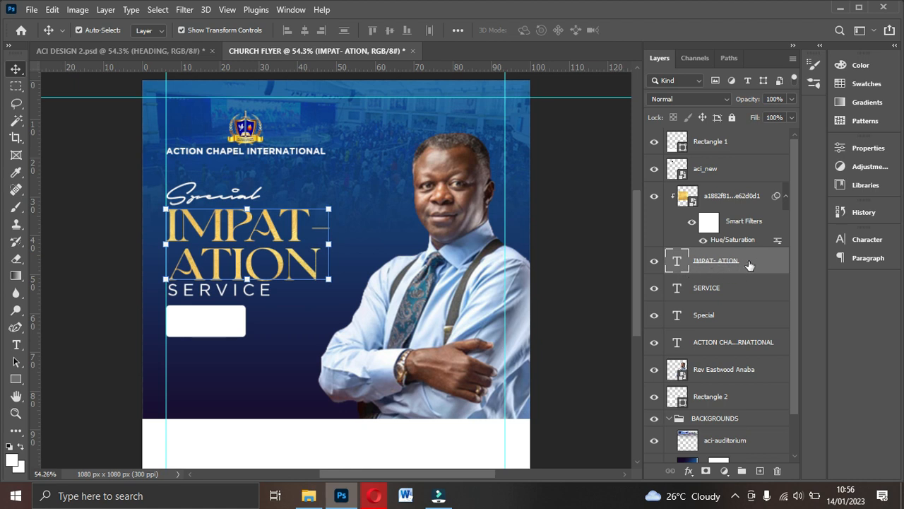
click(866, 240)
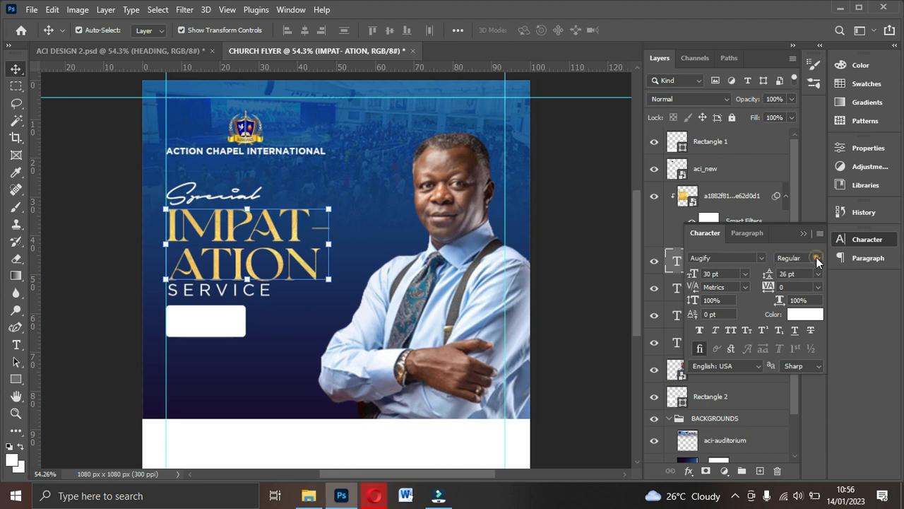
click(700, 332)
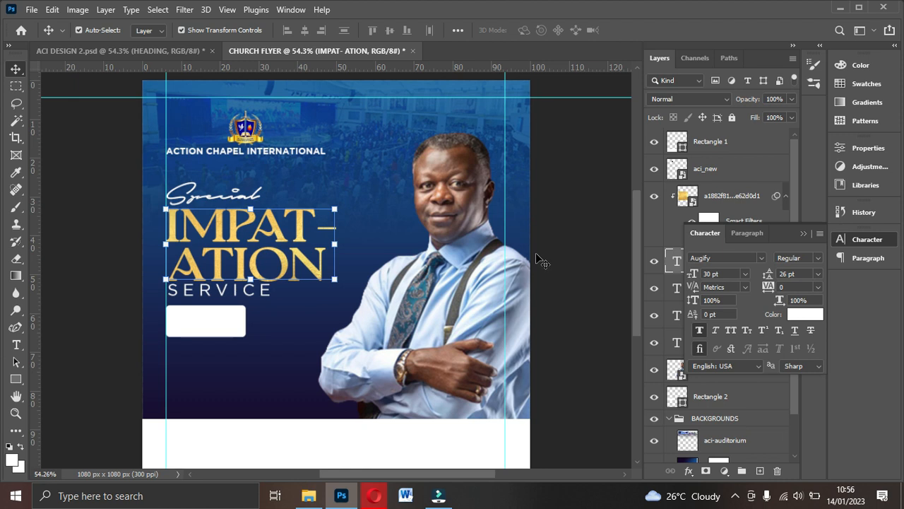
click(804, 236)
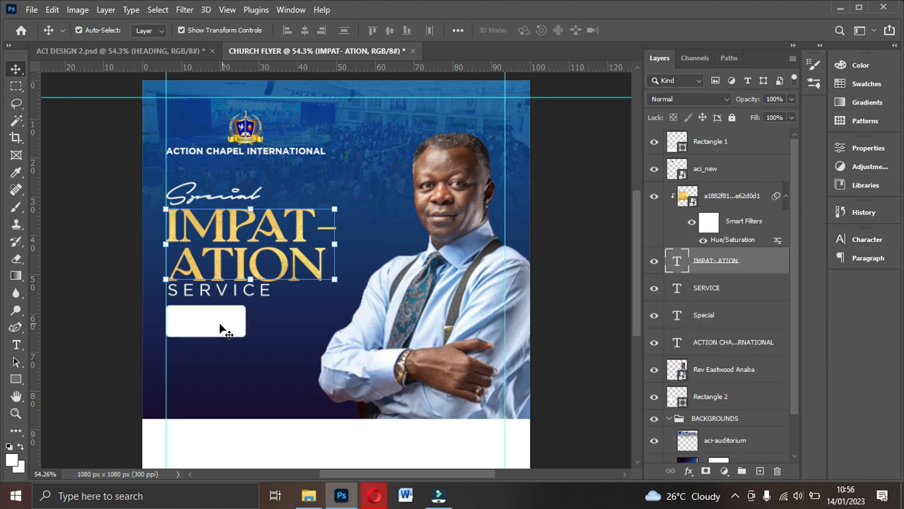
- Duplicate the gold texture layer with Ctrl+J
click(228, 325)
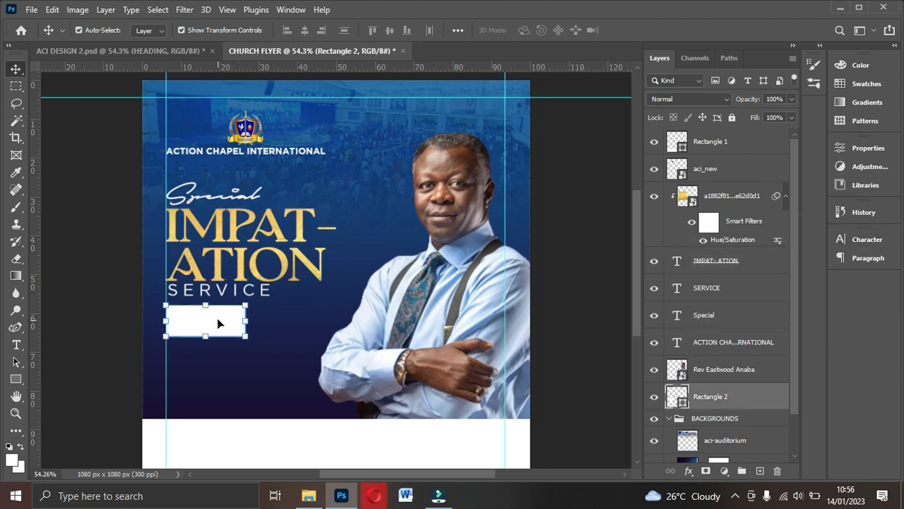
click(291, 256)
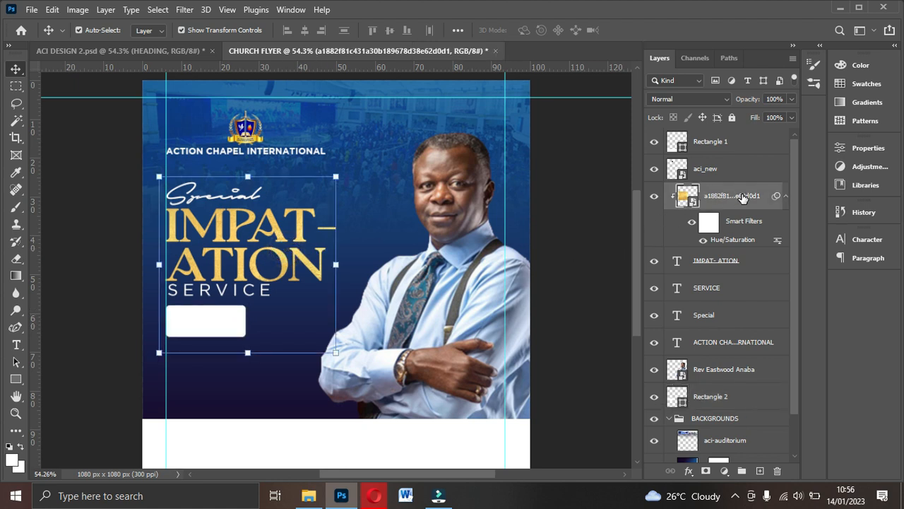
key(ctrl+j)
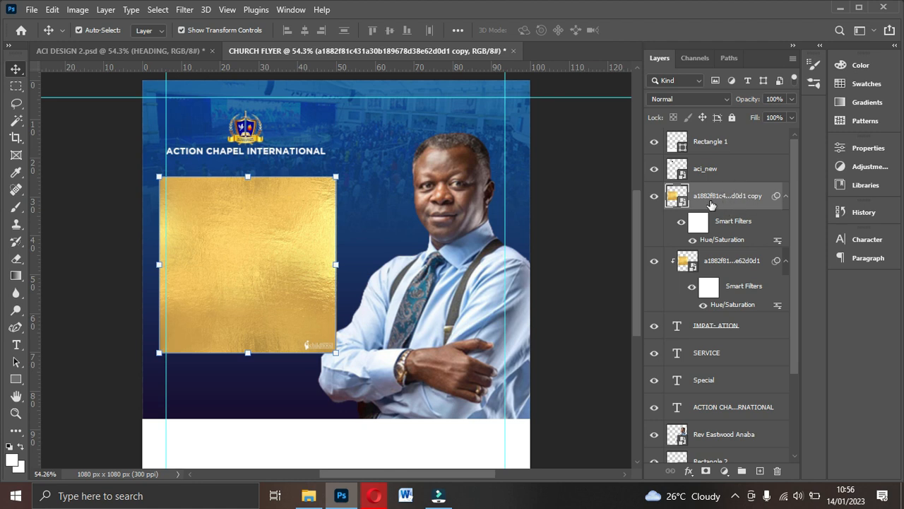
- Move Rectangle 1 below the heading text layers and place the gold copy directly above Rectangle 2
click(707, 142)
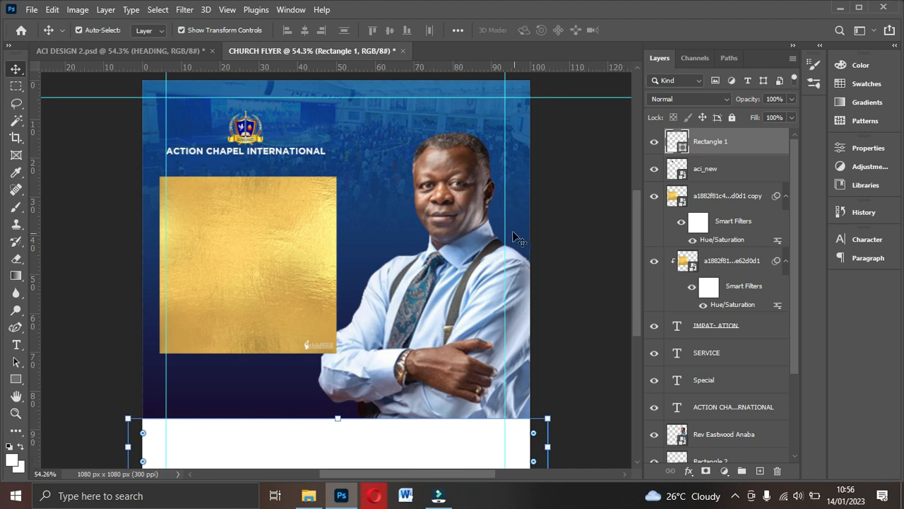
drag(754, 141, 760, 427)
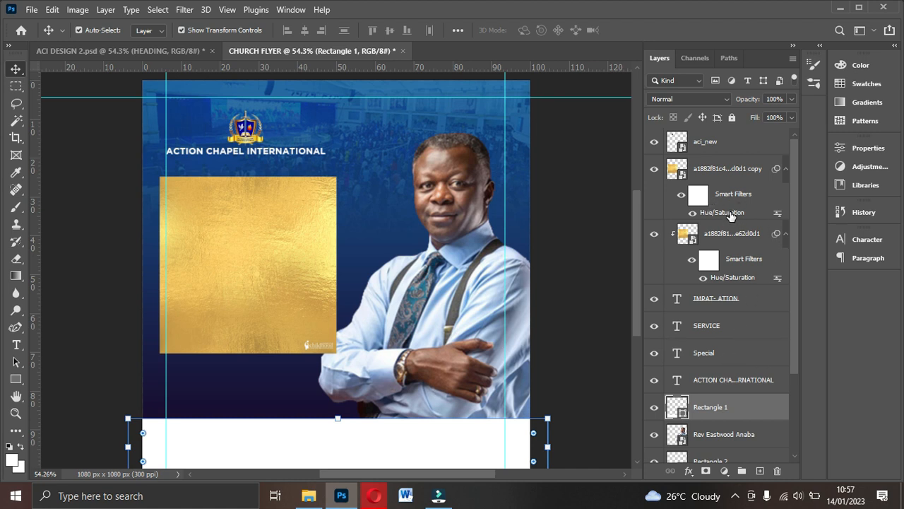
scroll(738, 339, down, 4)
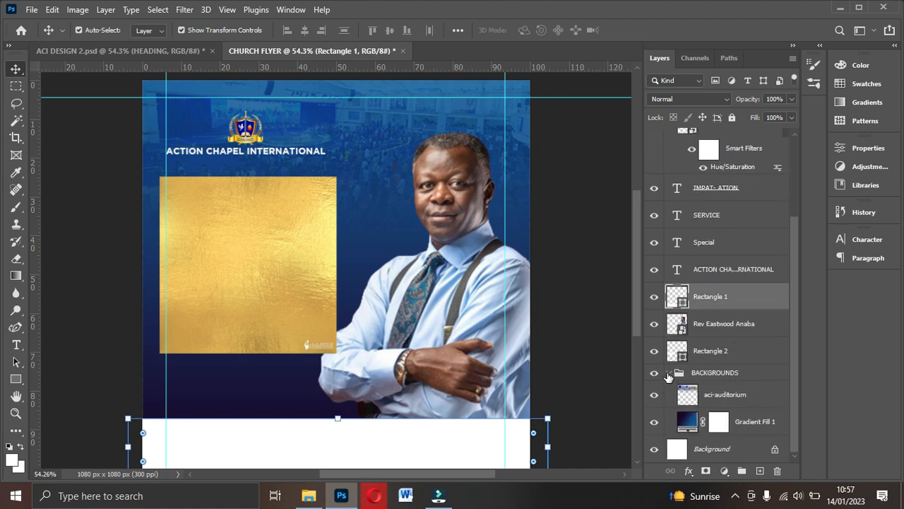
click(667, 372)
click(712, 349)
click(716, 377)
click(715, 405)
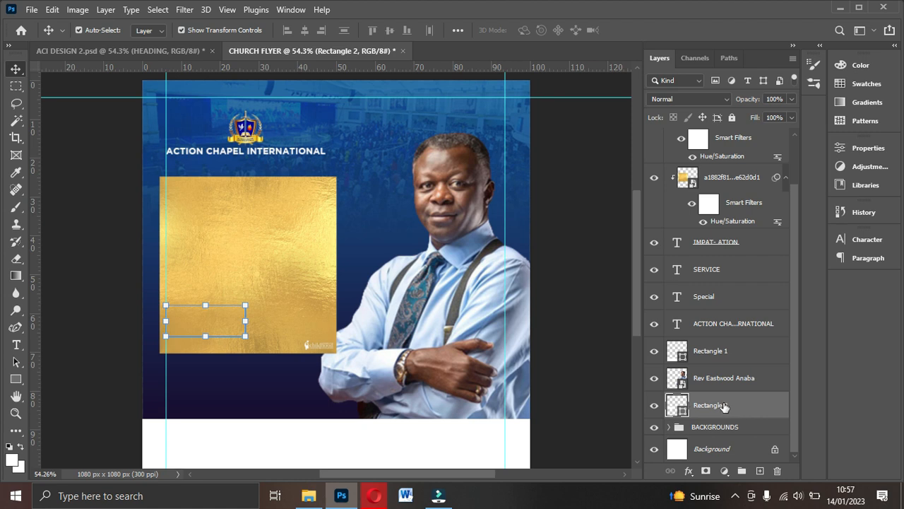
scroll(725, 184, up, 2)
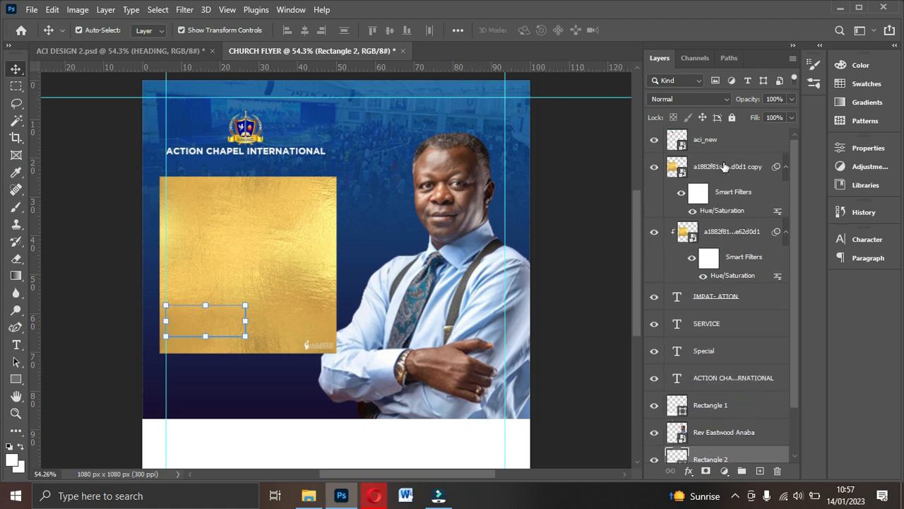
drag(723, 172, 764, 431)
scroll(763, 431, down, 1)
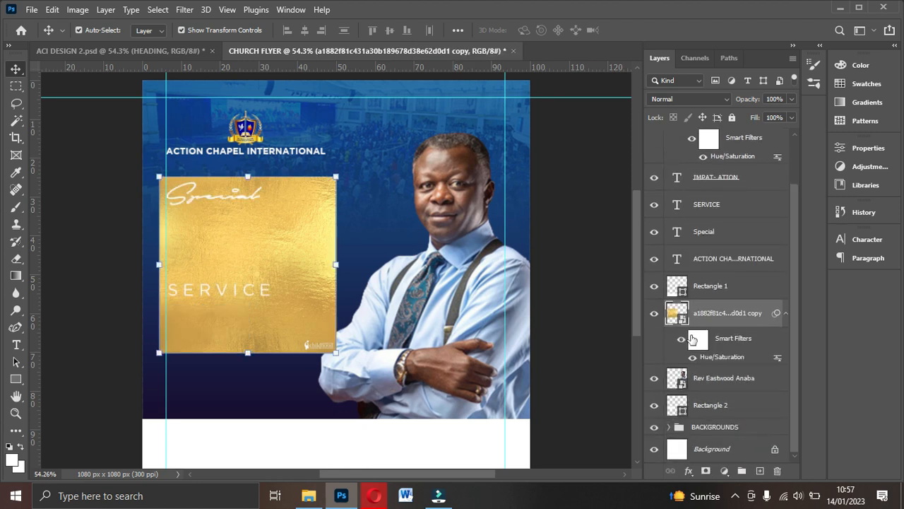
drag(717, 318, 716, 388)
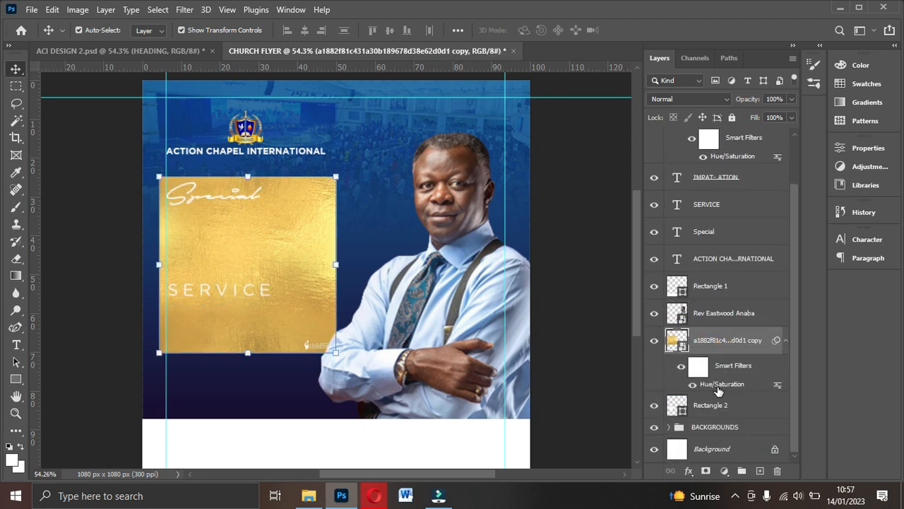
click(728, 410)
- Clip the gold copy layer to Rectangle 2, the small box under SERVICE
click(707, 341)
click(708, 404)
click(705, 345)
click(707, 404)
click(706, 348)
right_click(710, 348)
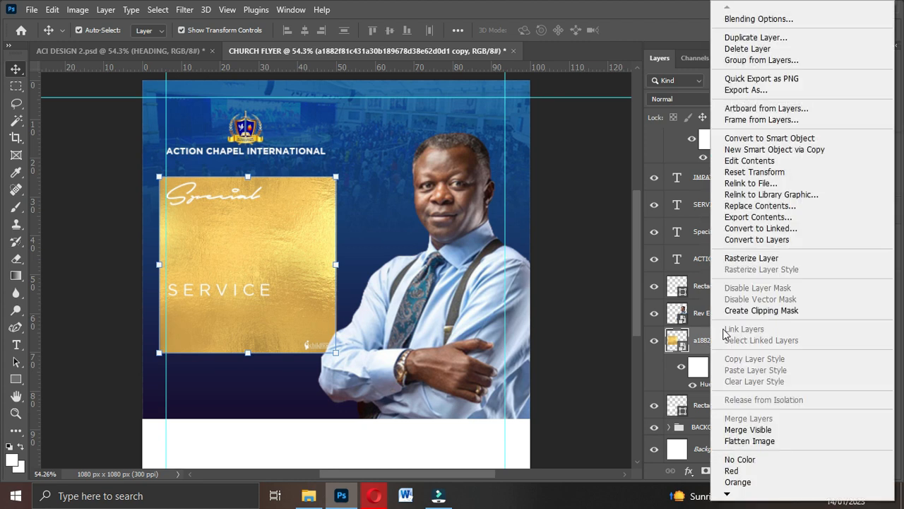
click(739, 311)
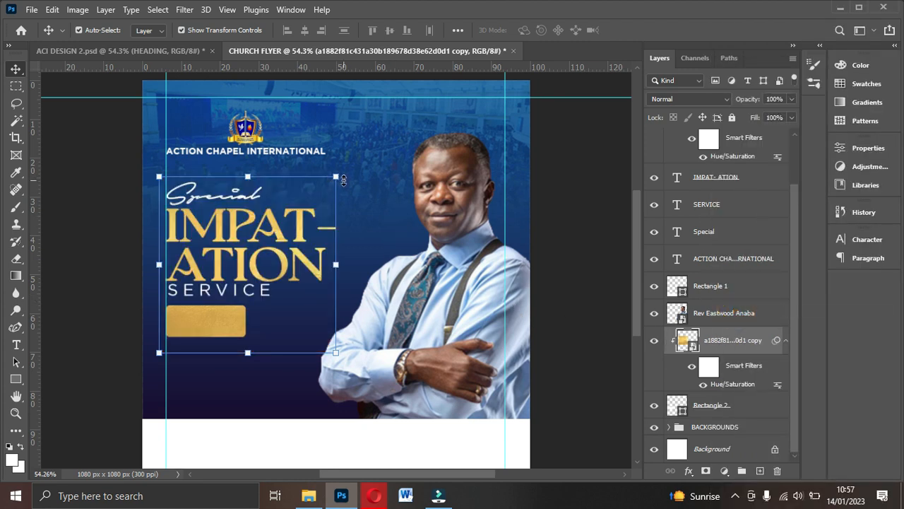
- Scale the clipped gold texture down and position it over the small box
drag(337, 177, 259, 253)
drag(237, 305, 177, 318)
drag(232, 328, 244, 328)
key(Return)
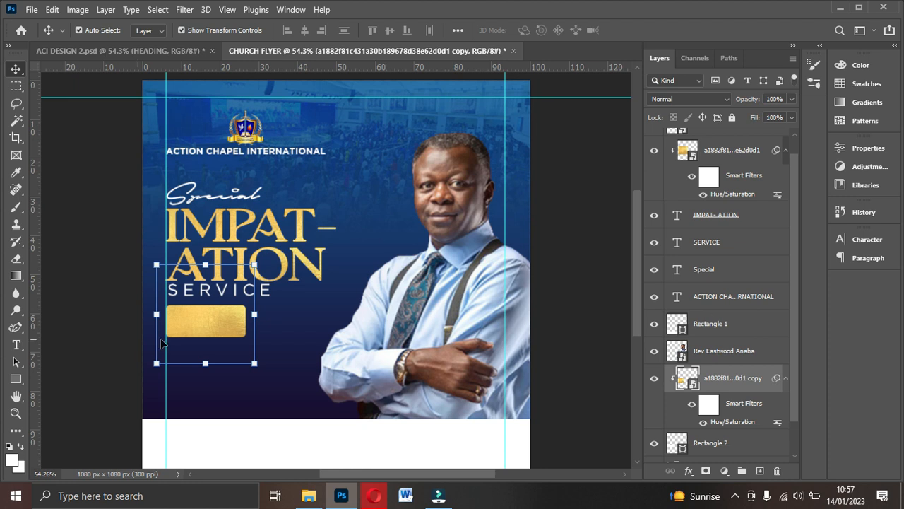
drag(255, 265, 246, 275)
drag(199, 308, 208, 307)
key(Return)
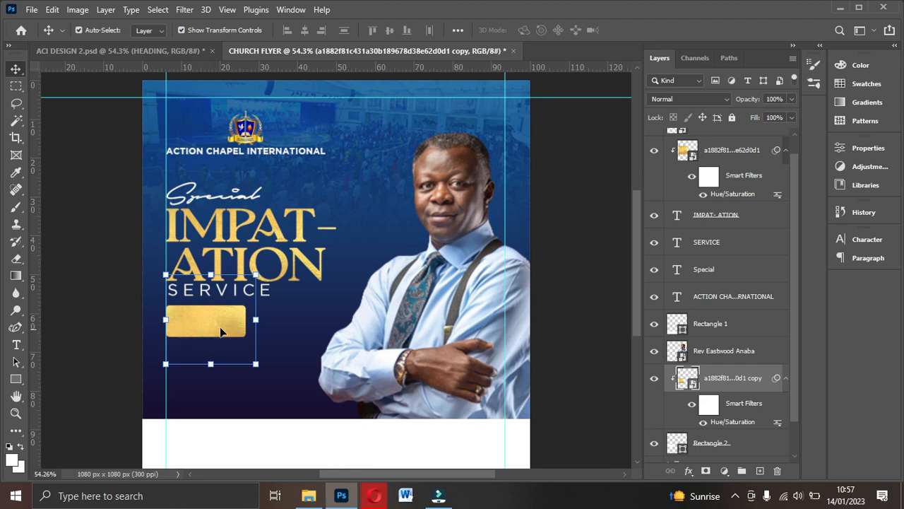
mouse_move(201, 328)
mouse_down()
mouse_move(206, 321)
mouse_move(214, 331)
mouse_up()
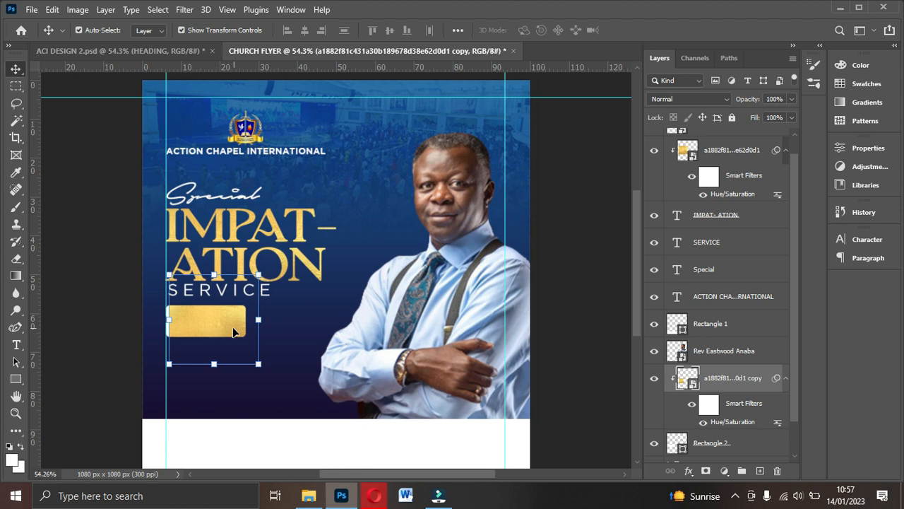
- Select the gold button image layer clipped above Rectangle 2
click(185, 9)
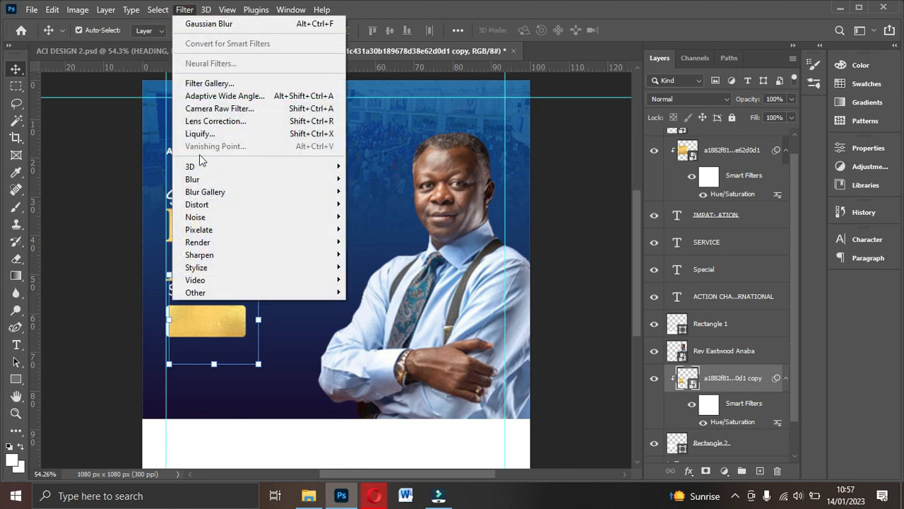
mouse_move(204, 181)
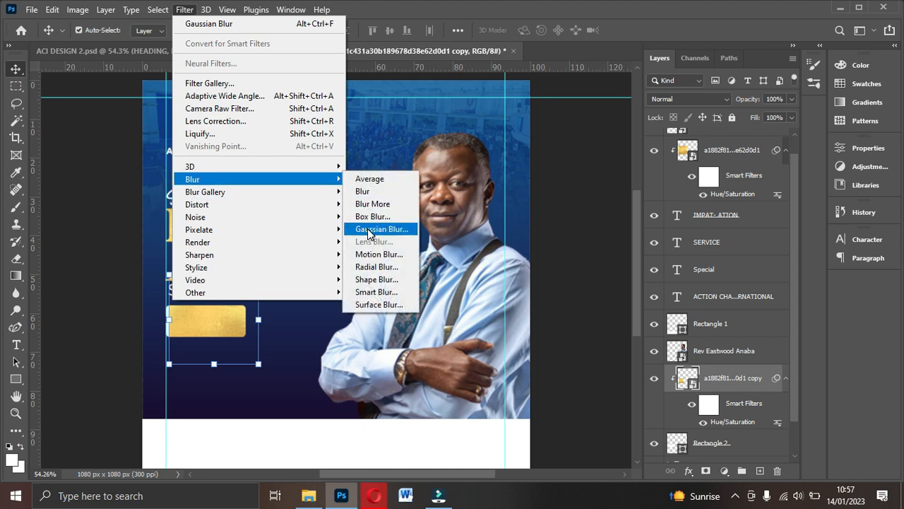
click(726, 376)
scroll(728, 424, down, 1)
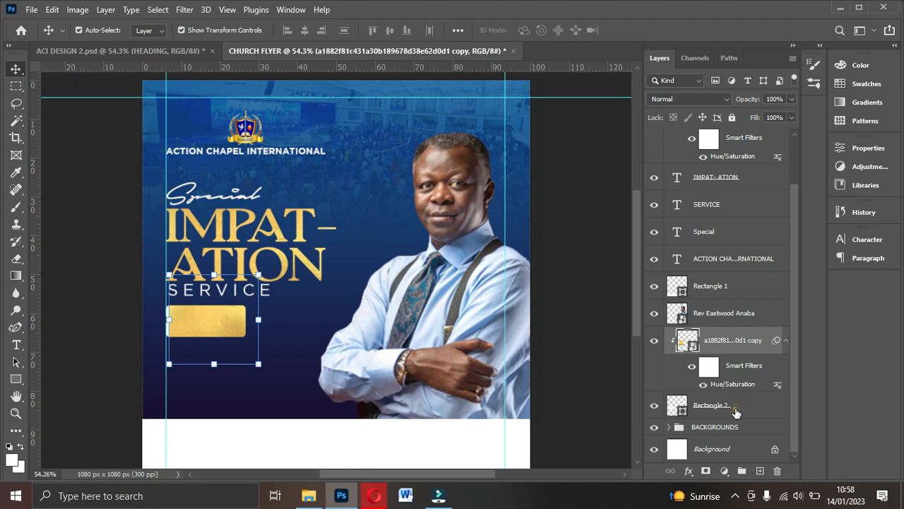
click(735, 410)
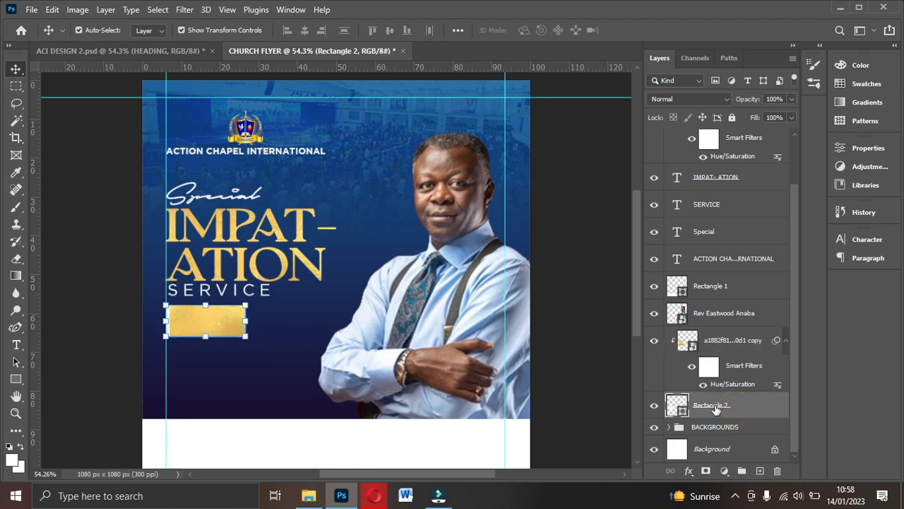
click(736, 346)
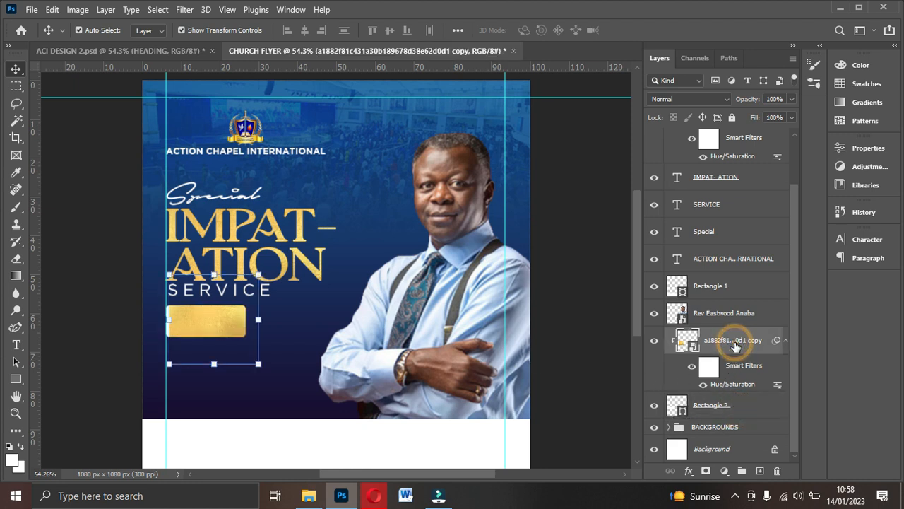
- Apply a Gaussian Blur with a radius of about 3.3 px to the gold image
click(185, 11)
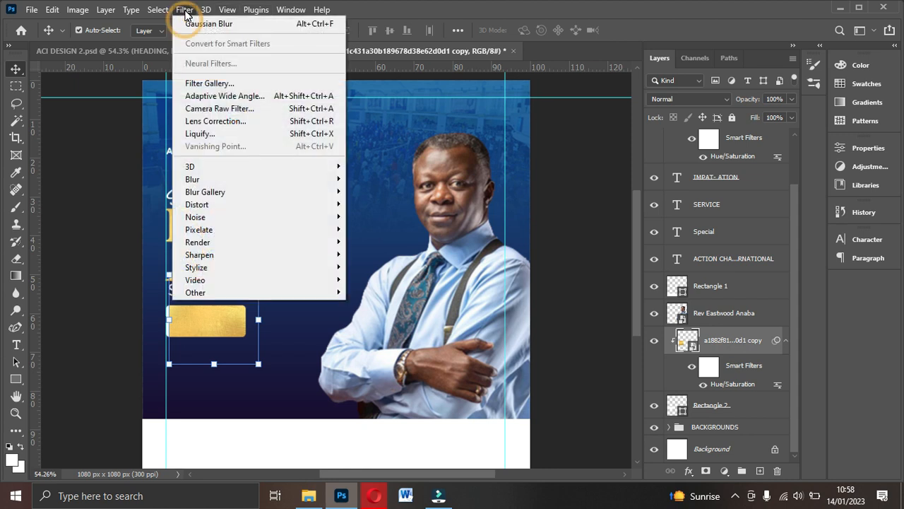
mouse_move(220, 186)
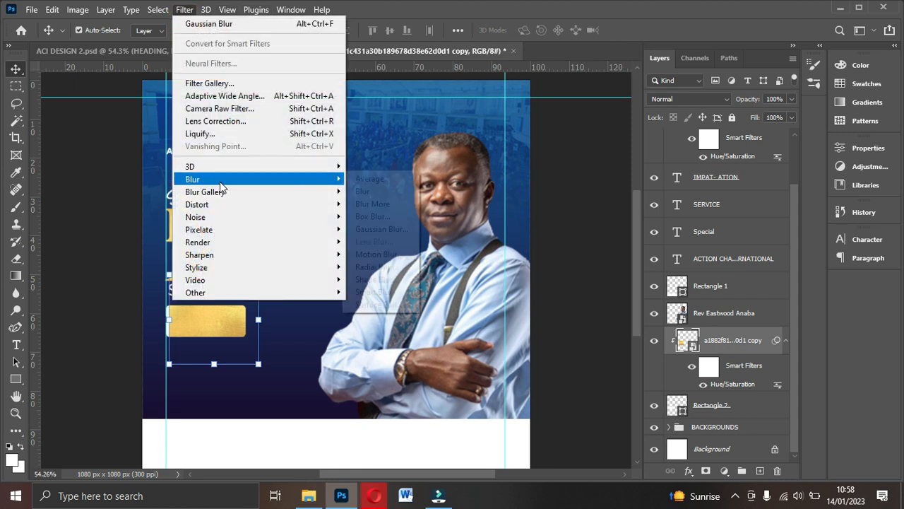
click(385, 230)
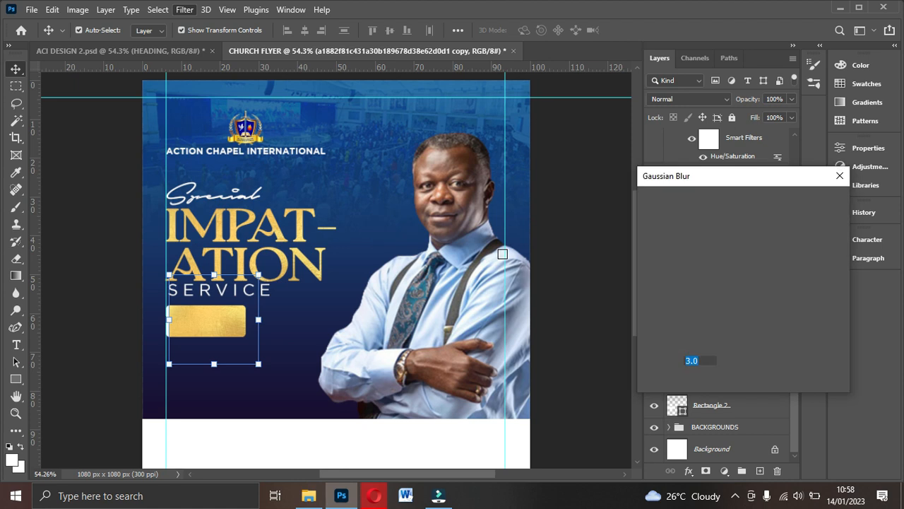
click(668, 383)
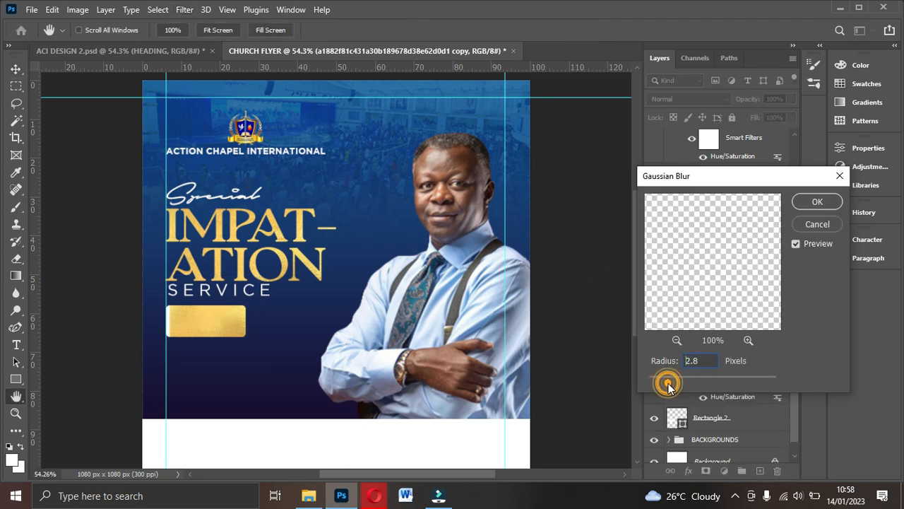
drag(669, 383, 671, 382)
click(816, 203)
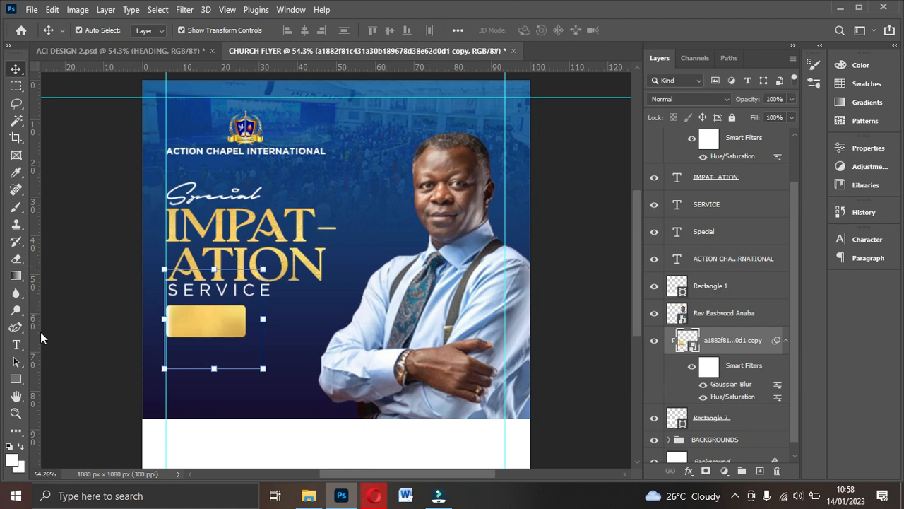
- Set up the Type tool with Gotham Bold, 6 pt, Auto leading
click(16, 346)
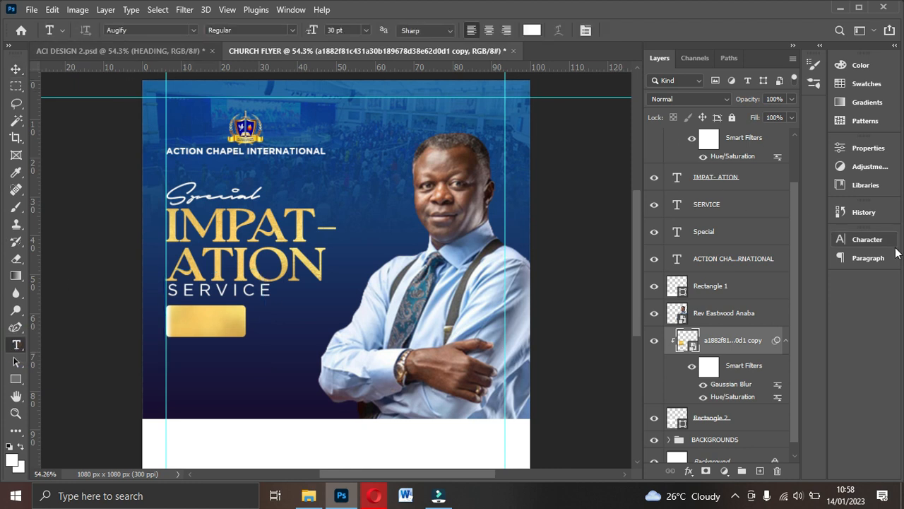
click(867, 238)
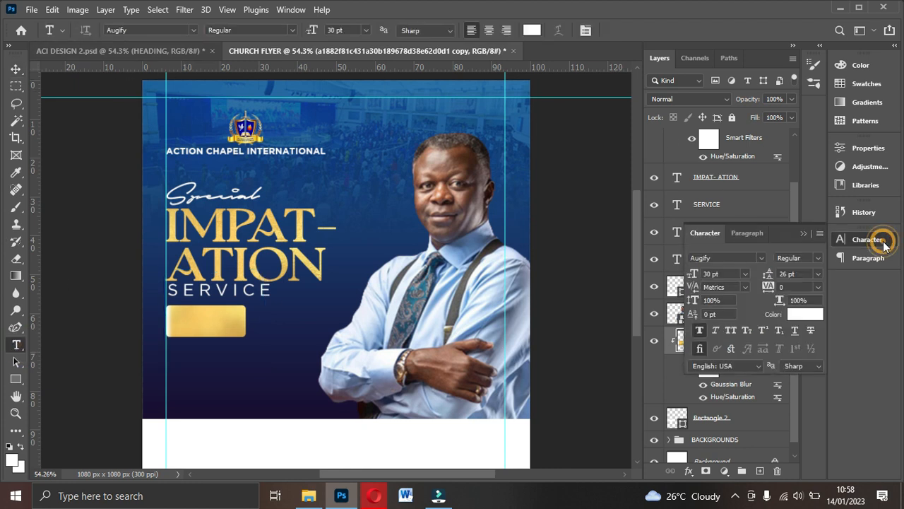
click(700, 332)
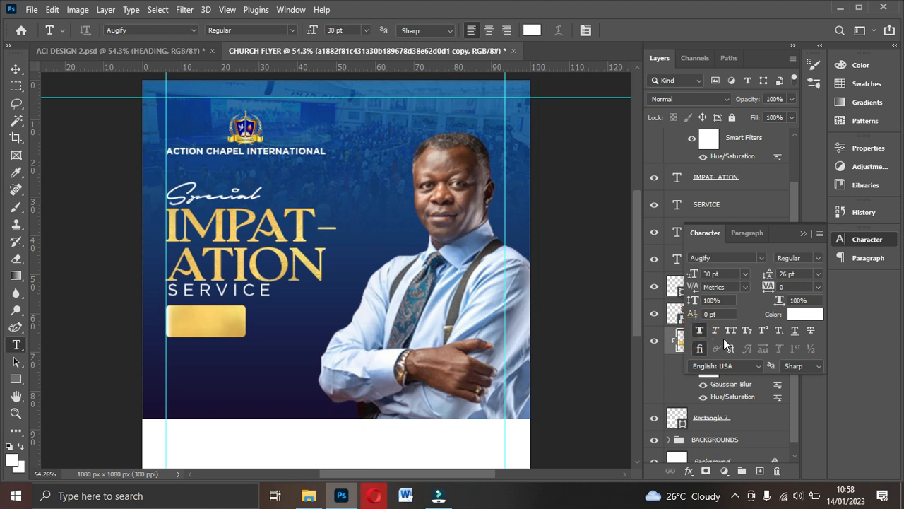
click(700, 331)
click(761, 258)
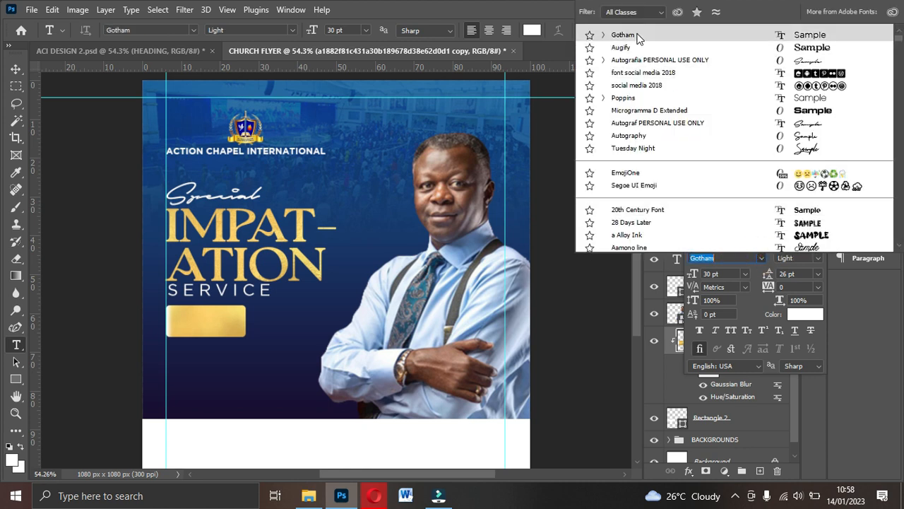
click(639, 35)
click(816, 256)
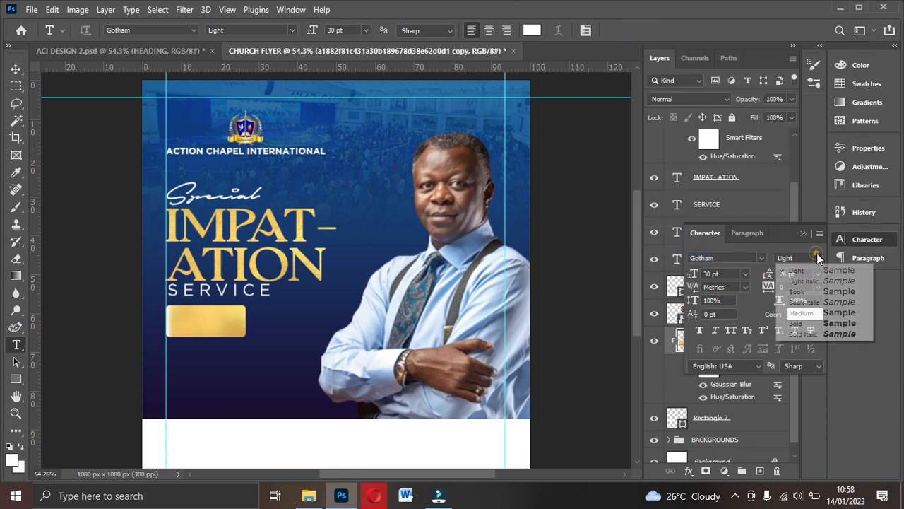
click(809, 324)
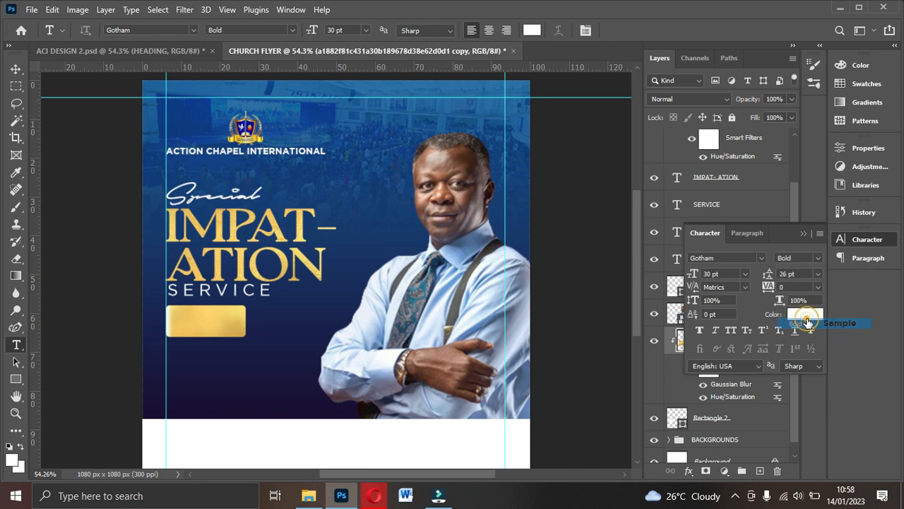
click(746, 274)
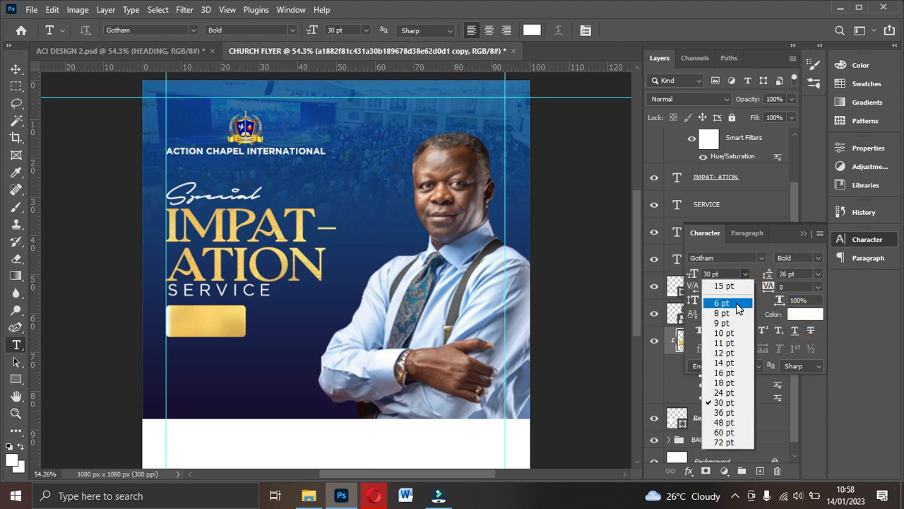
click(735, 303)
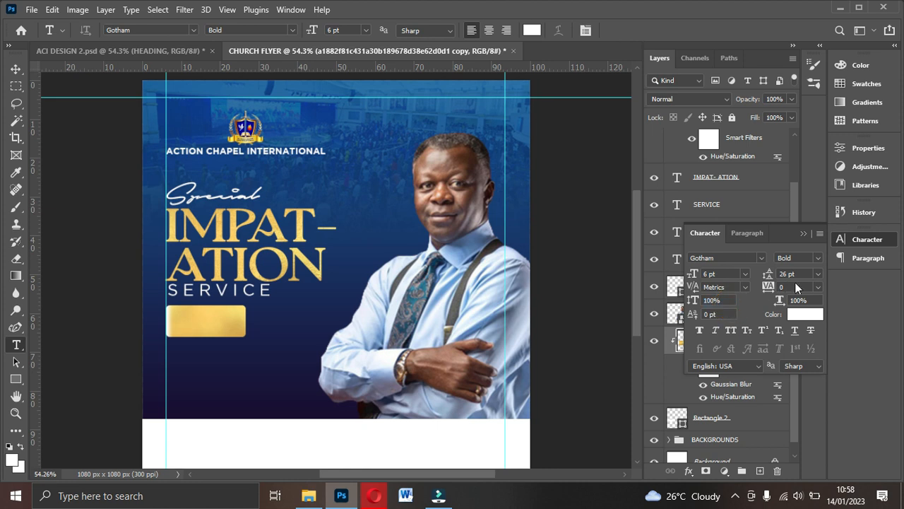
click(818, 275)
click(793, 286)
- Type SUN 22ND on the gold button and shift it slightly left
click(200, 322)
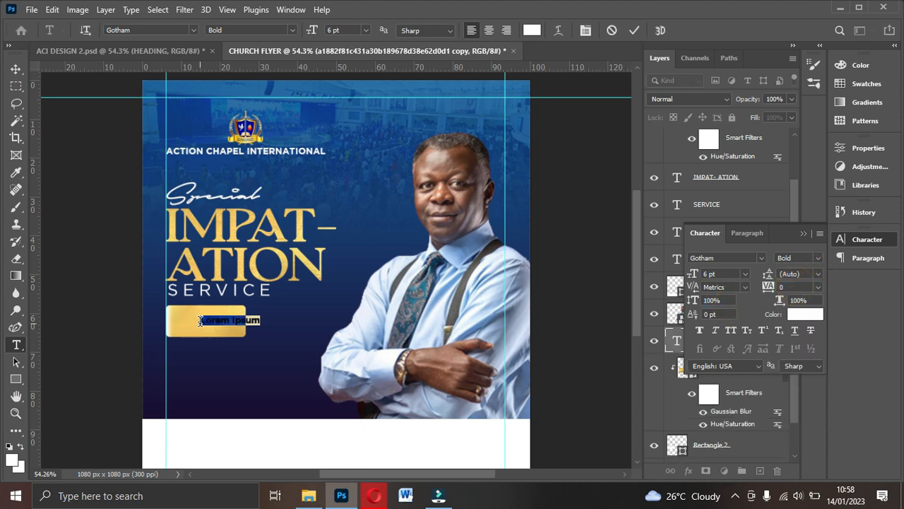
text(SUN 22ND)
click(637, 31)
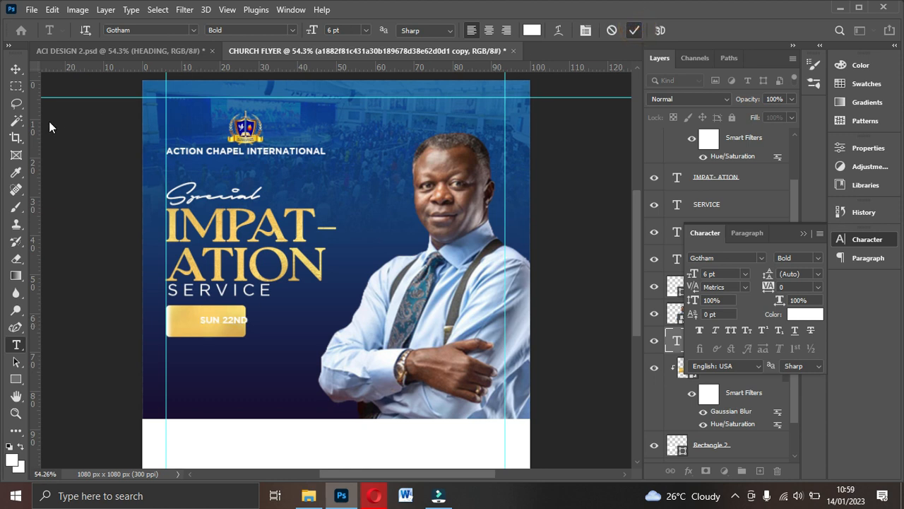
click(244, 320)
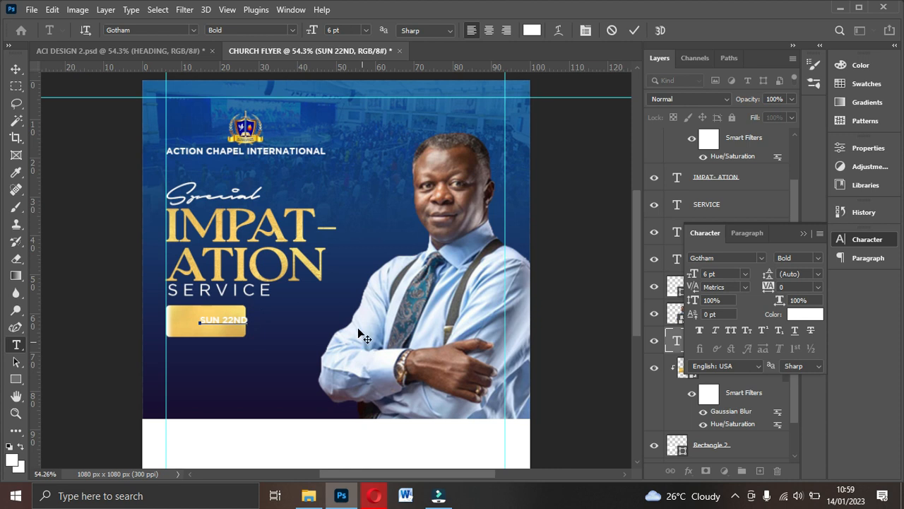
click(635, 30)
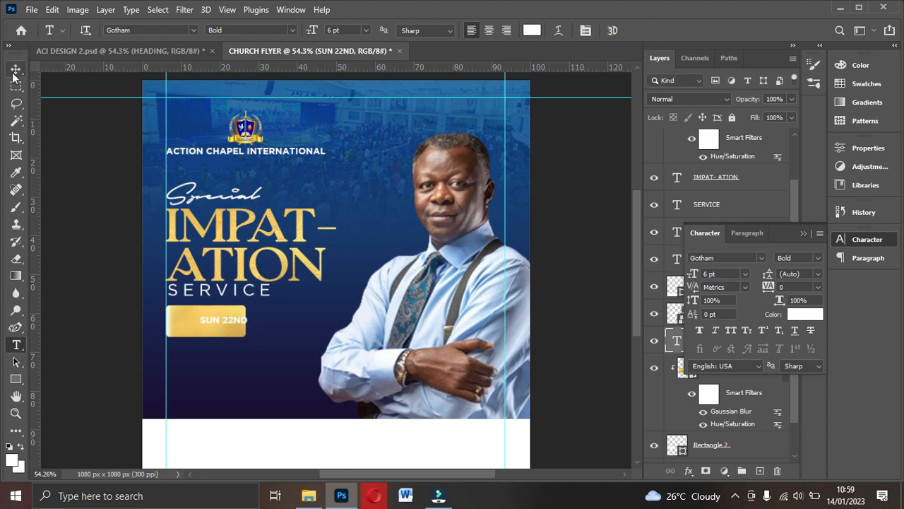
click(17, 68)
drag(237, 318, 217, 316)
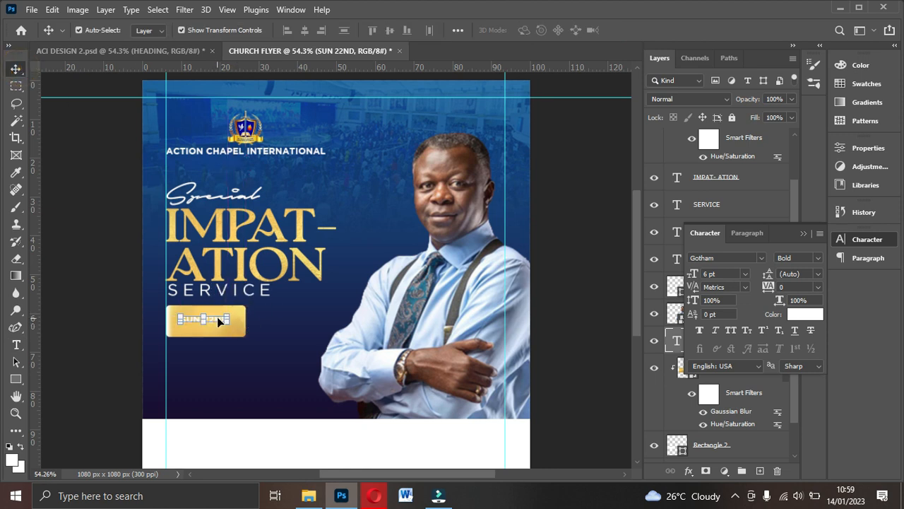
- Resize SUN 22ND to 7 pt and colour it dark navy #191138
click(729, 275)
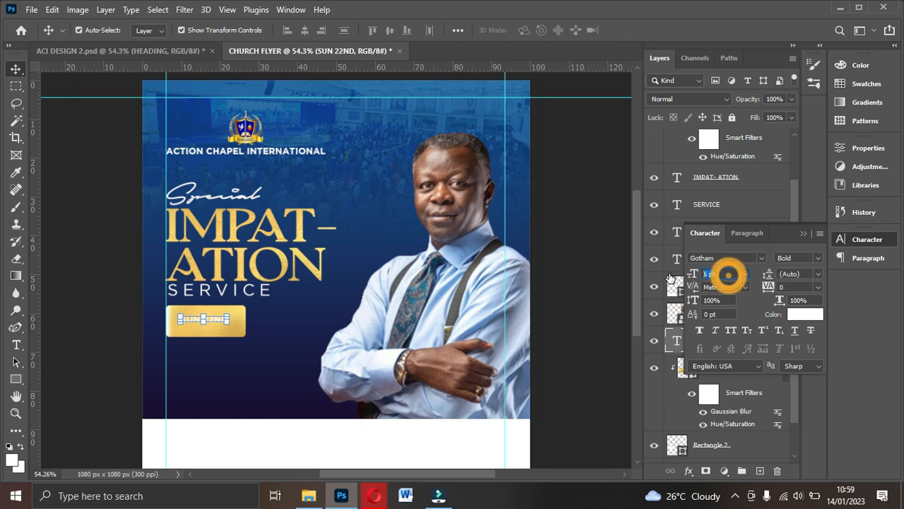
text(7)
key(Return)
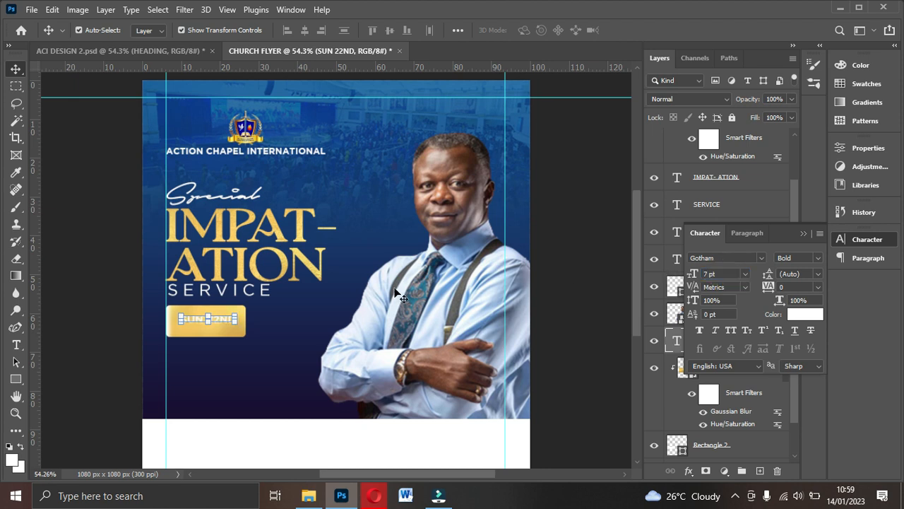
click(224, 316)
click(808, 314)
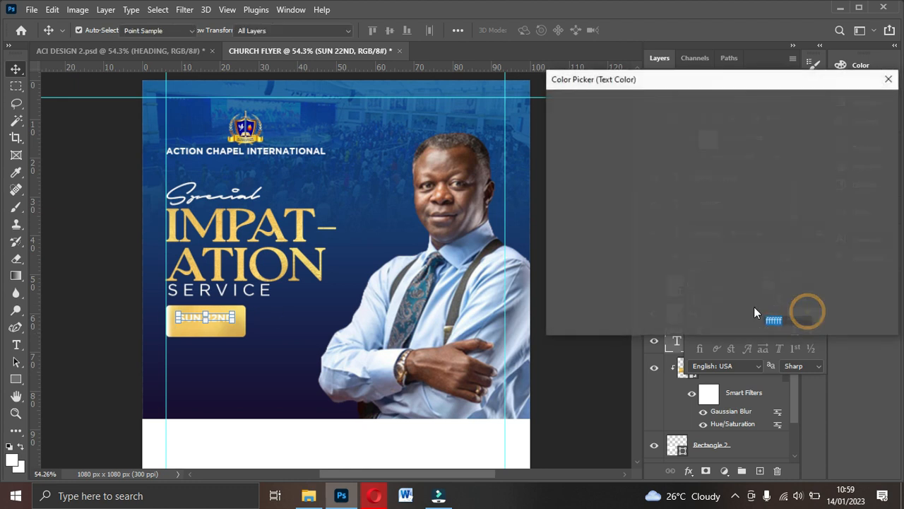
click(299, 414)
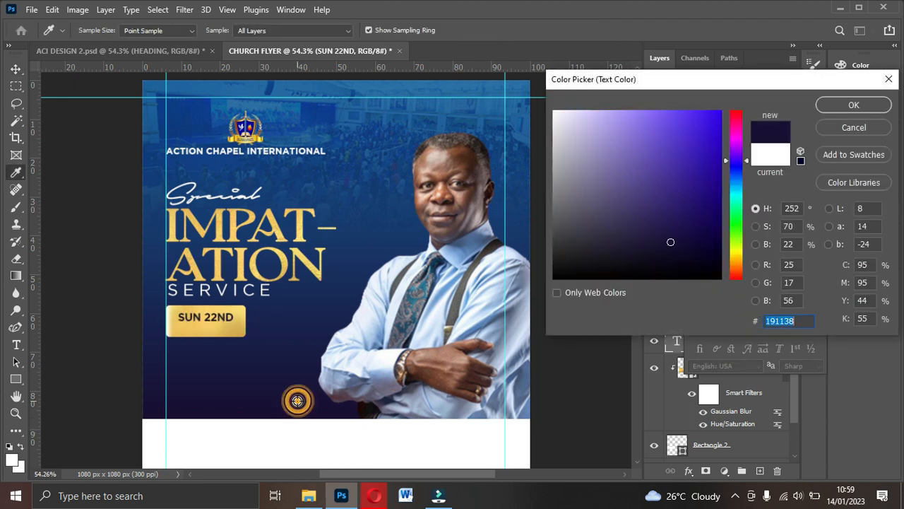
click(840, 105)
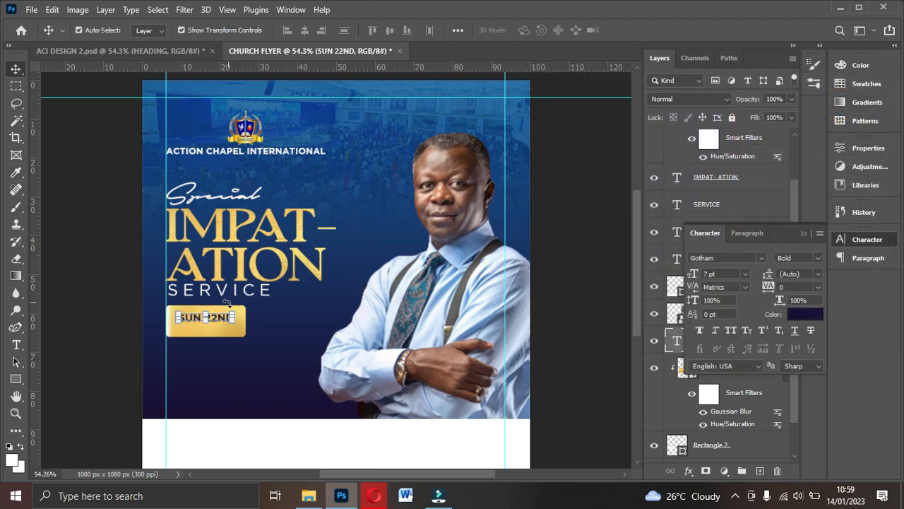
- Duplicate SUN 22ND below itself and retype the copy as January, 2023
key(ctrl+j)
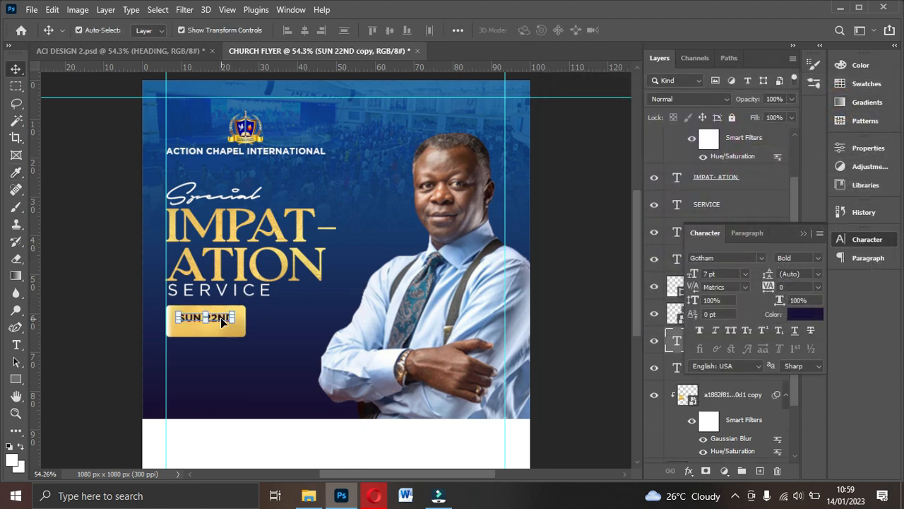
drag(223, 319, 222, 329)
double_click(221, 329)
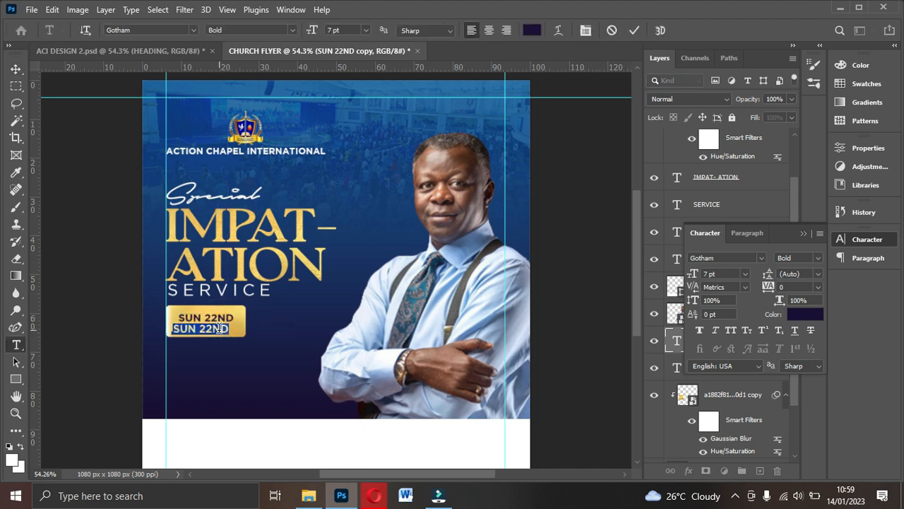
key(BackSpace)
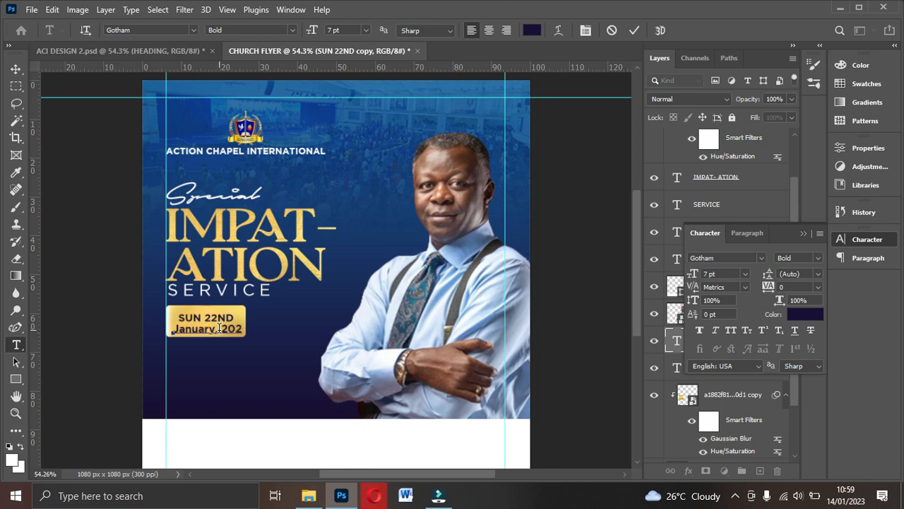
click(635, 30)
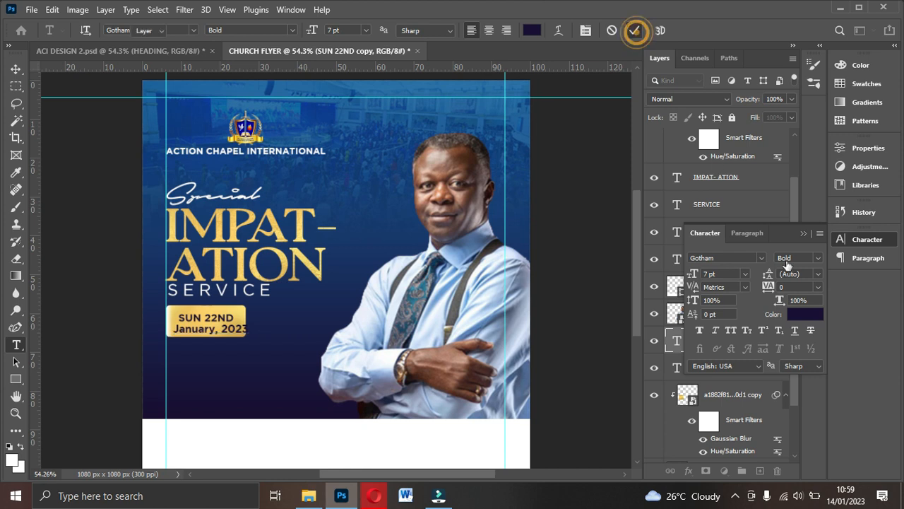
- Style the January, 2023 line as Gotham Medium 4 pt and nudge it slightly right
key(v)
click(819, 258)
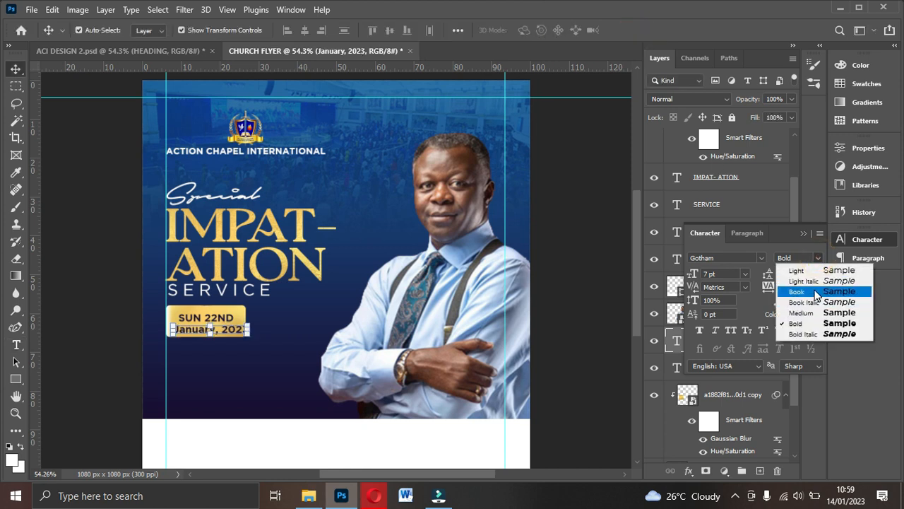
click(814, 291)
click(729, 275)
text(4)
key(Return)
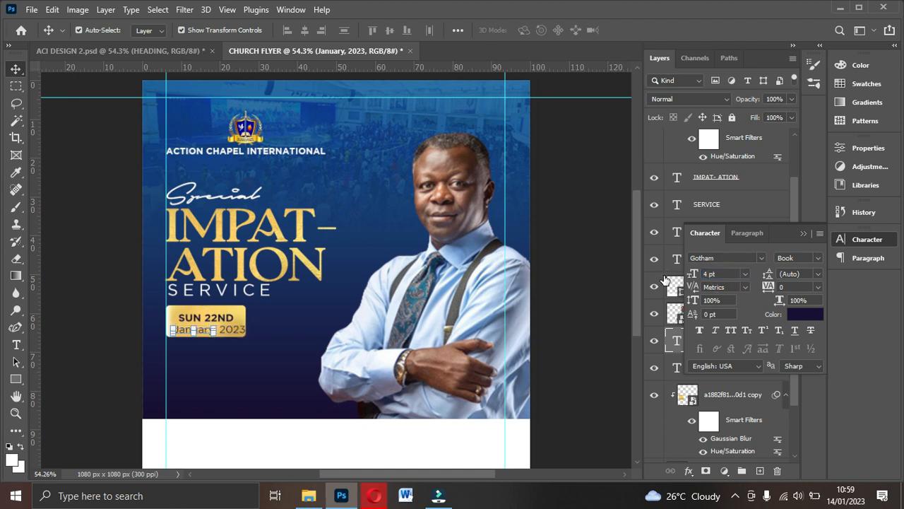
drag(203, 332, 210, 329)
click(819, 257)
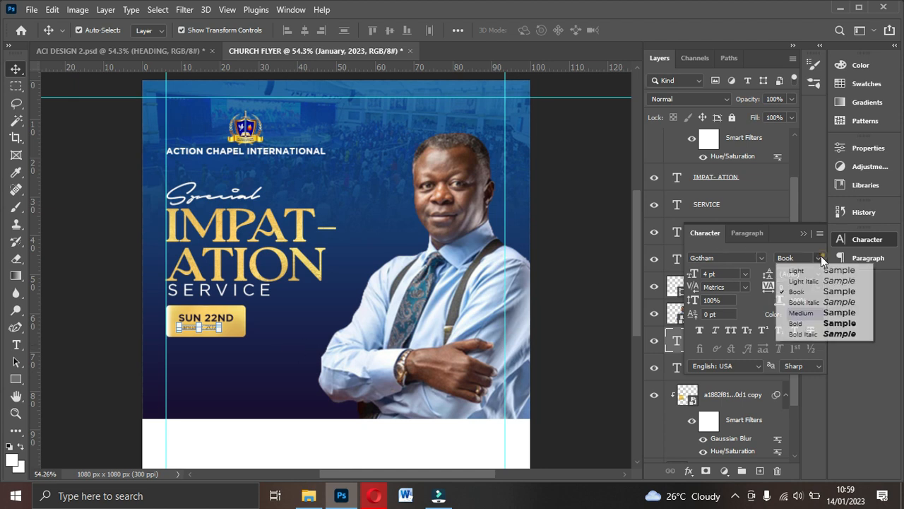
click(820, 319)
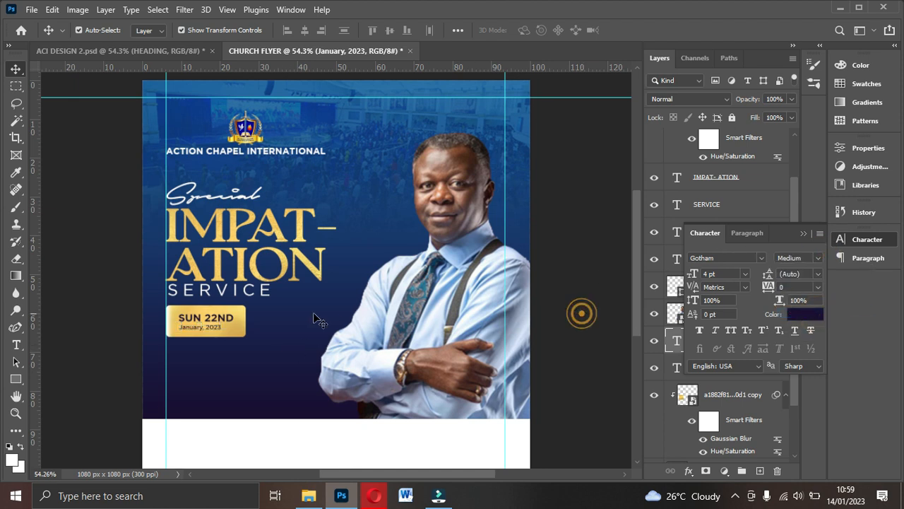
drag(214, 329, 222, 329)
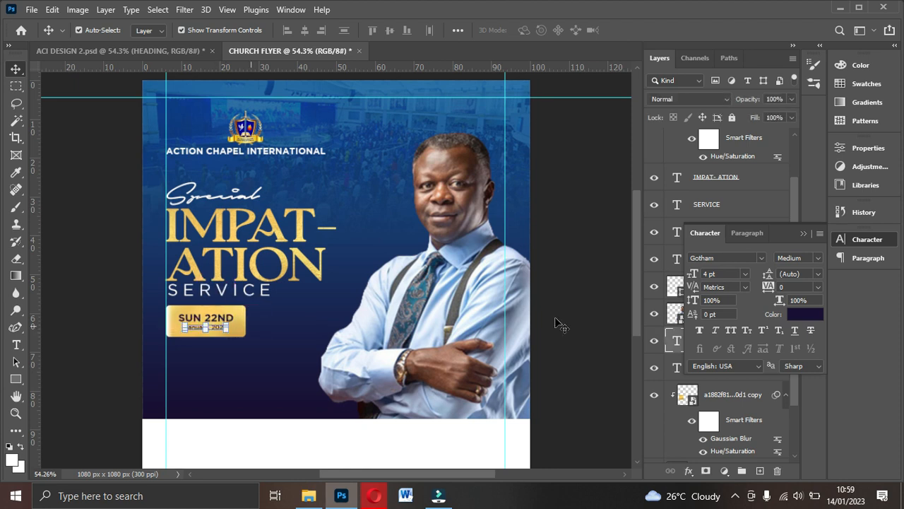
- Enlarge the January, 2023 date to 5 pt
click(724, 272)
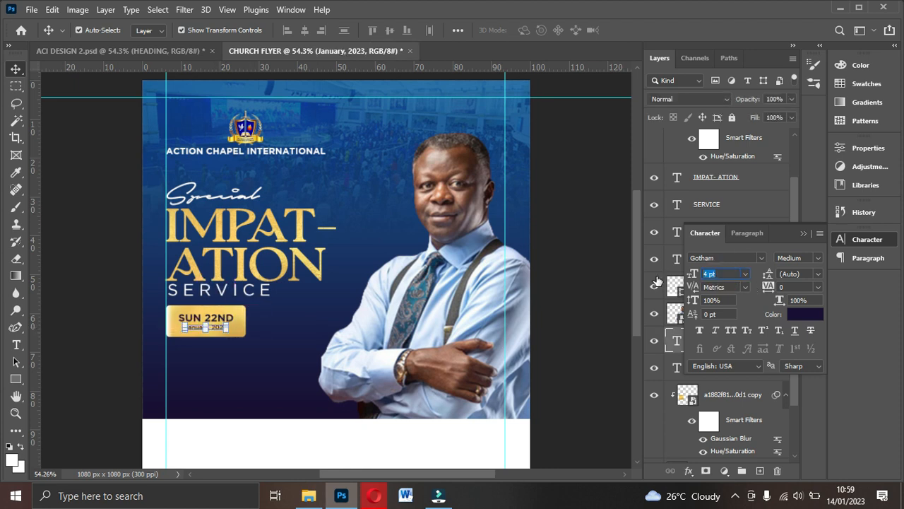
text(5)
key(Return)
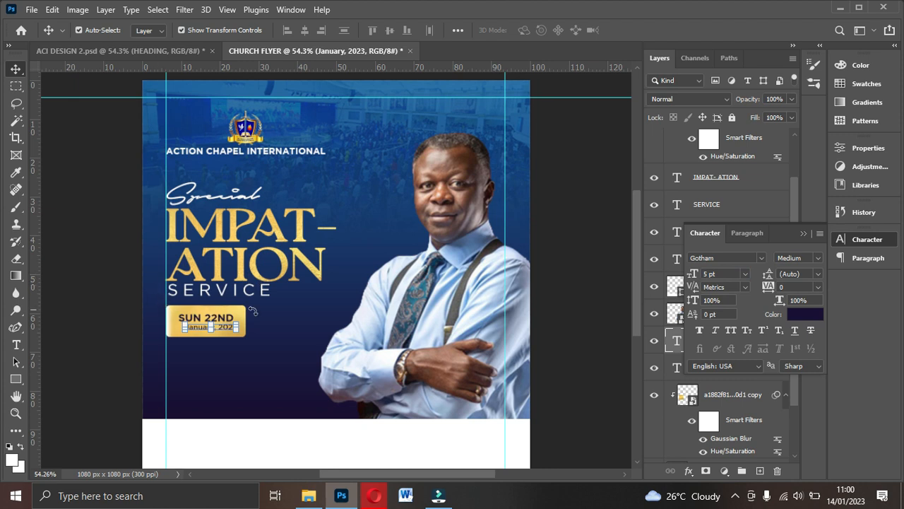
click(802, 235)
- Align SUN 22ND and the date to horizontal centres with the gold badge rectangle
scroll(713, 251, down, 3)
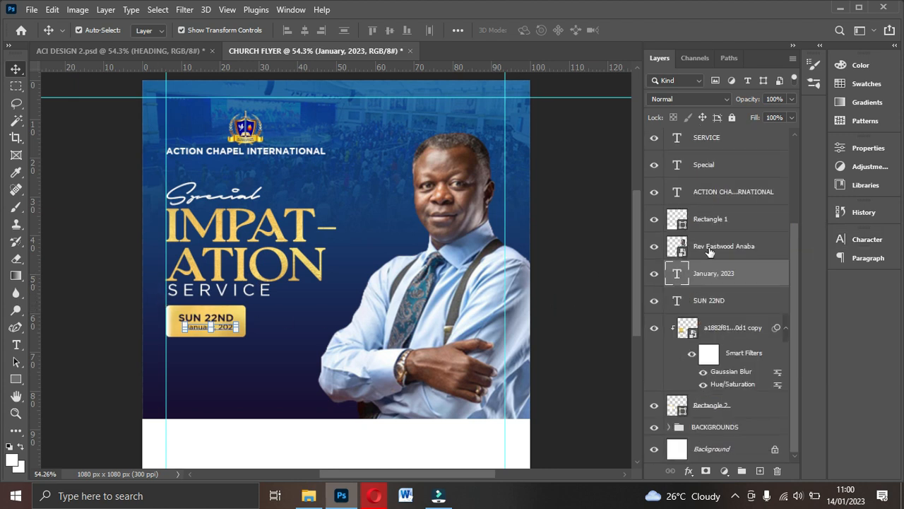
ctrl+click(714, 305)
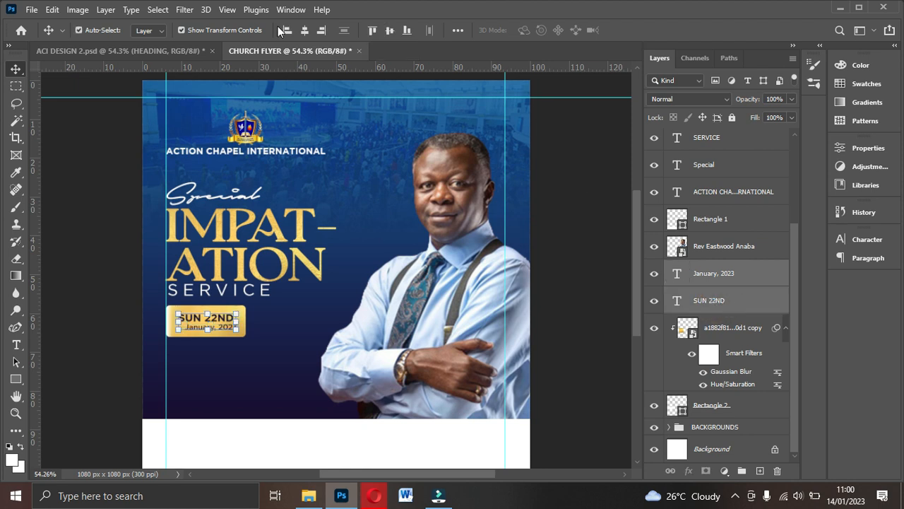
click(308, 29)
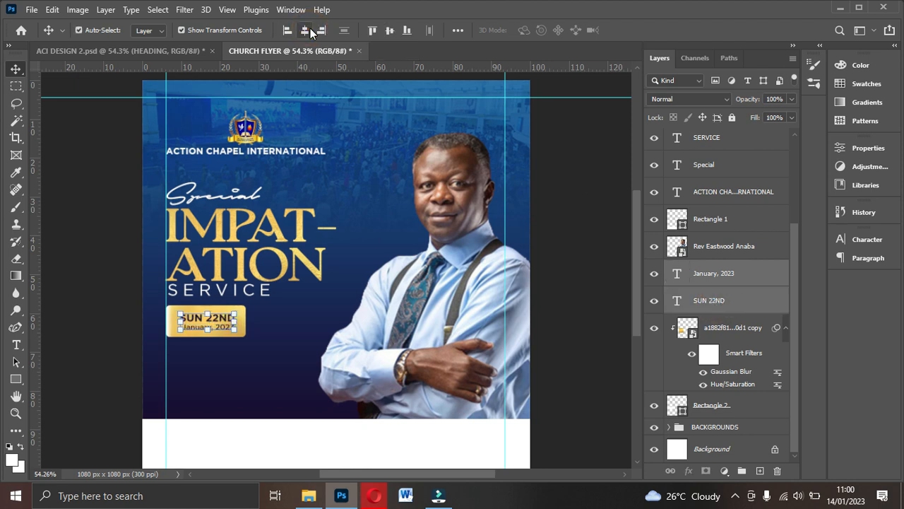
ctrl+click(742, 407)
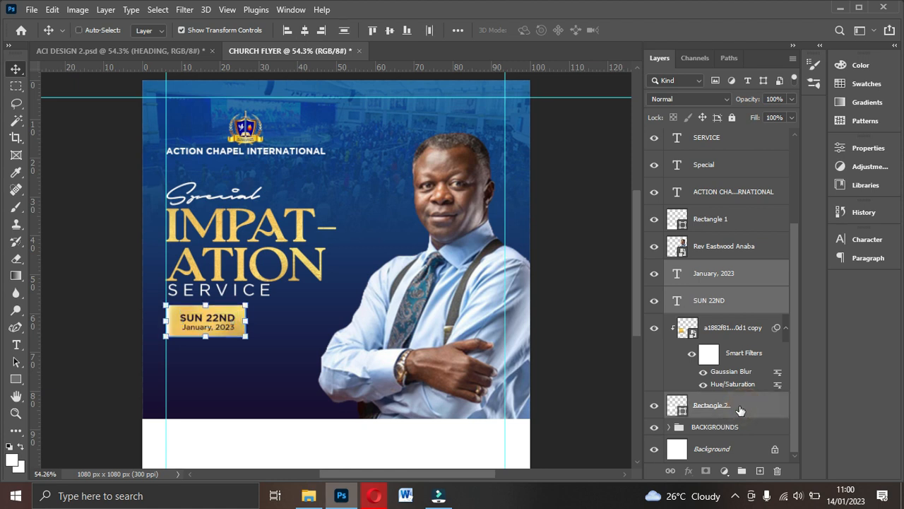
click(304, 30)
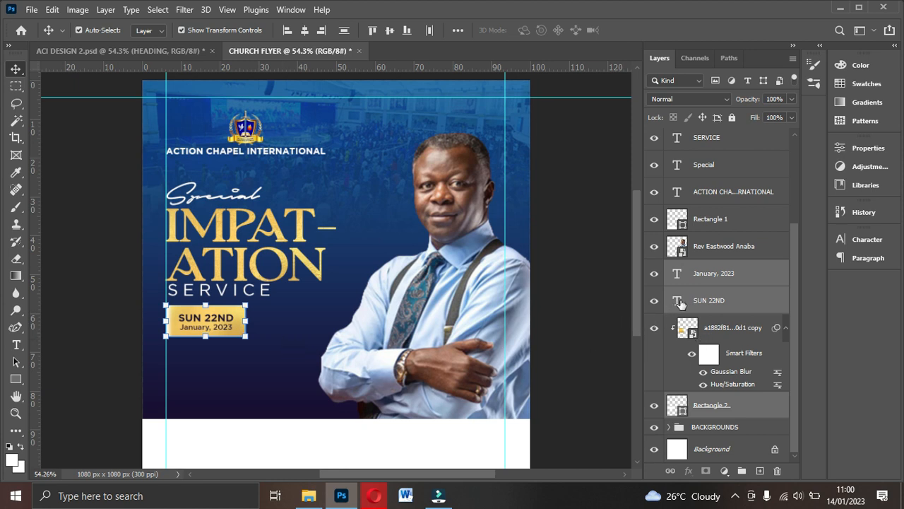
click(577, 311)
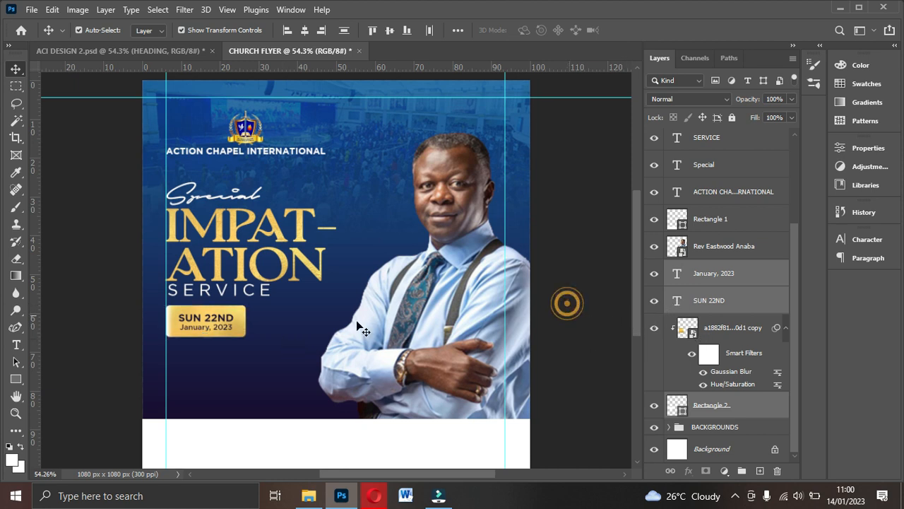
- Duplicate SUN 22ND below the gold badge and make the copy white (ffffff)
click(218, 317)
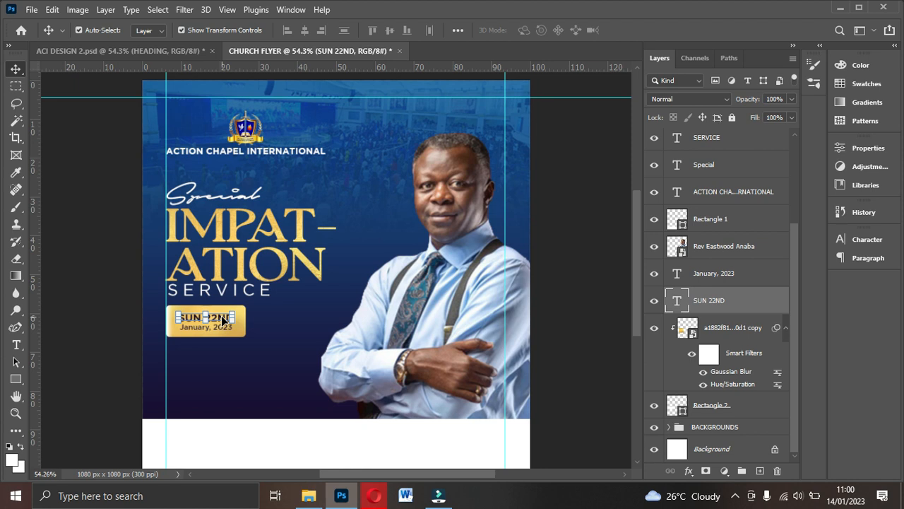
key(ctrl+j)
drag(222, 319, 222, 346)
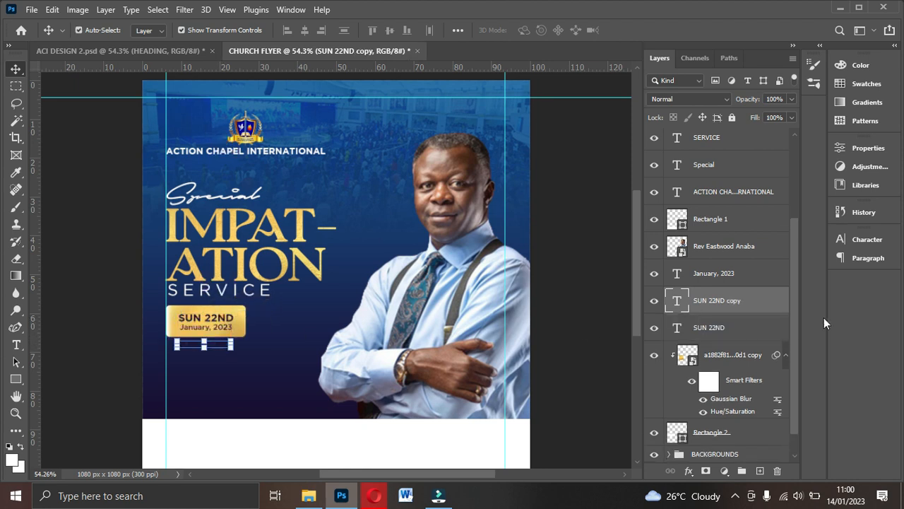
click(858, 242)
click(804, 320)
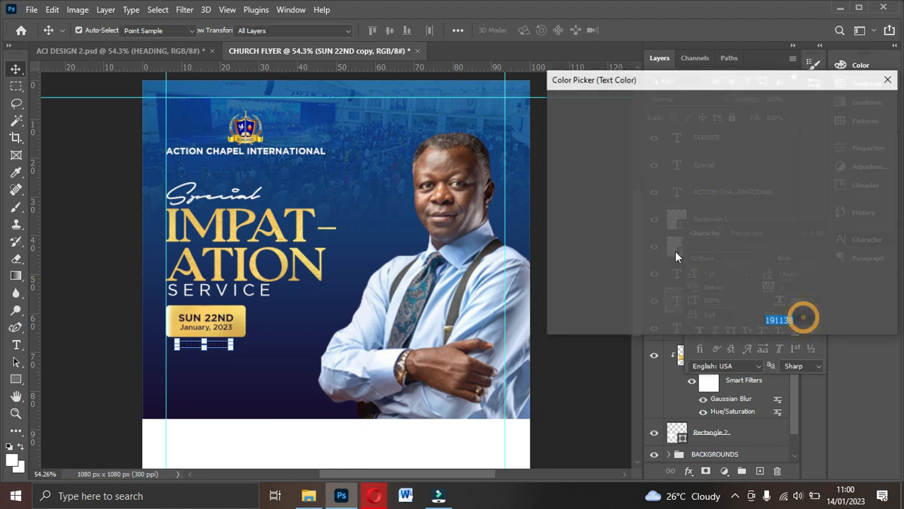
text(ffffff)
click(842, 104)
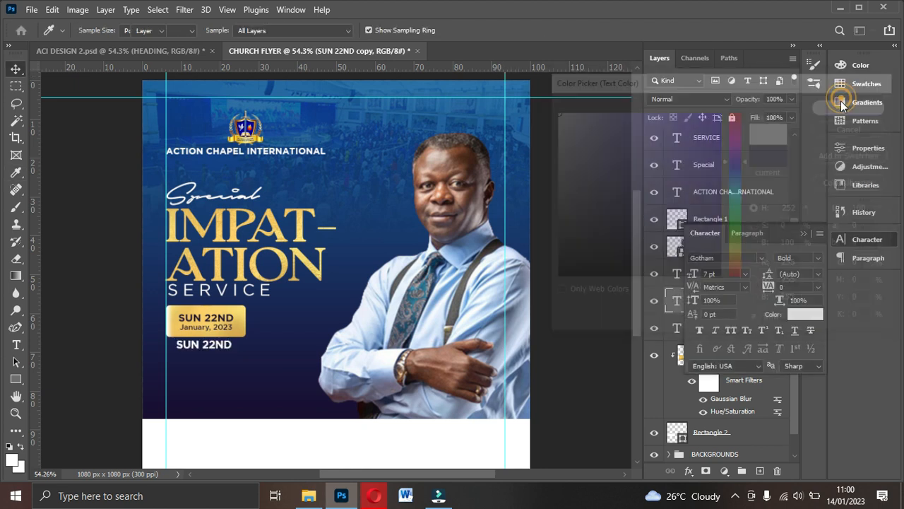
- Retype the white copy as TIME:, set it to 5 pt, and shift it slightly left
double_click(220, 345)
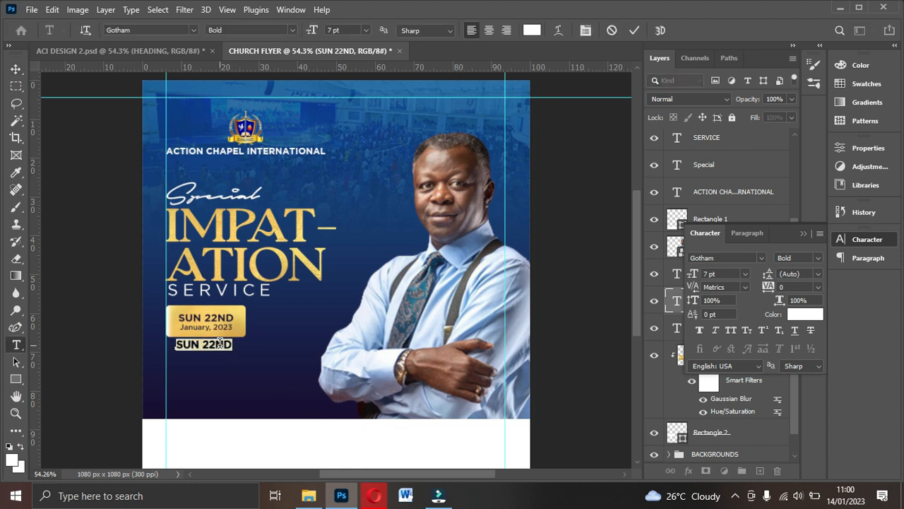
text(TIME:)
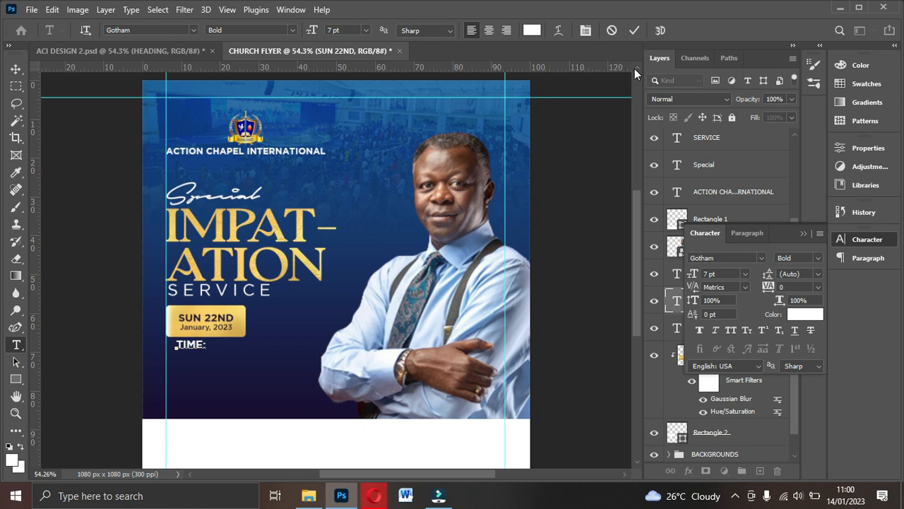
click(640, 29)
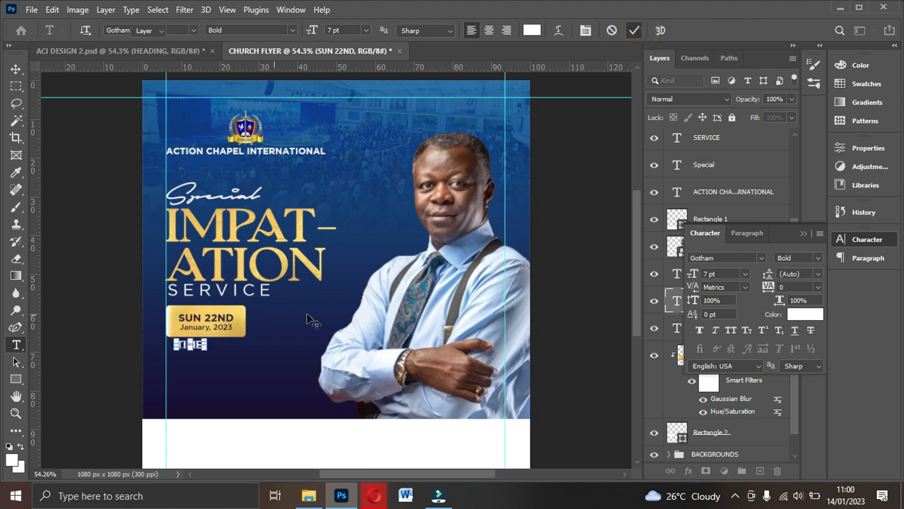
key(v)
click(726, 273)
text(5)
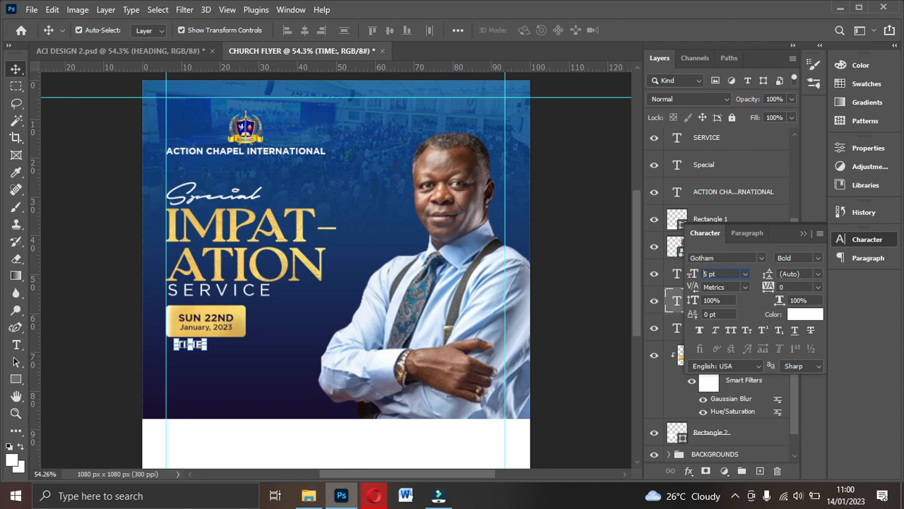
key(Return)
click(240, 381)
drag(193, 346, 188, 346)
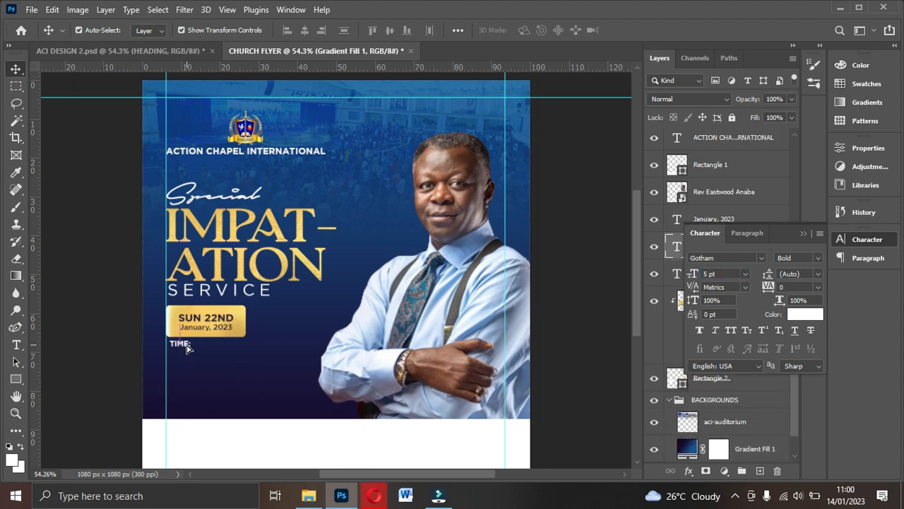
click(224, 330)
- Duplicate the January, 2023 date beside the TIME: label and make it white
click(222, 330)
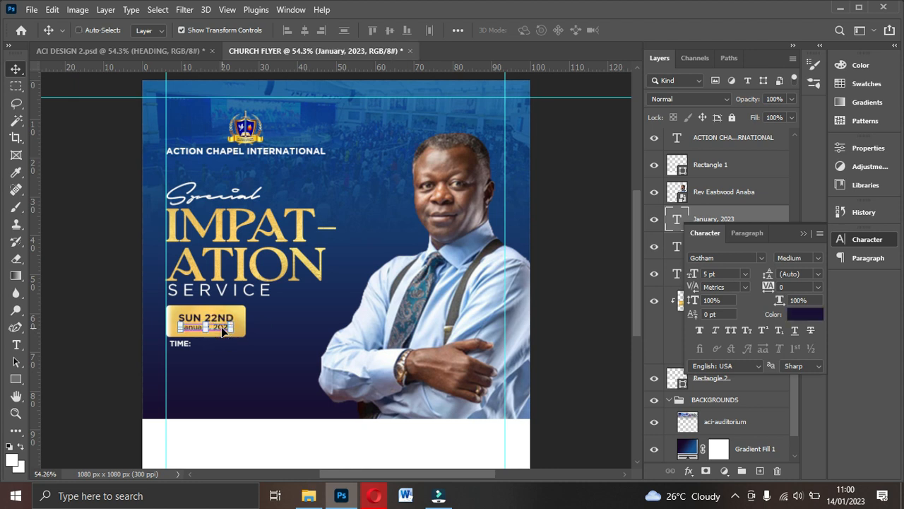
key(ctrl+j)
drag(224, 330, 246, 349)
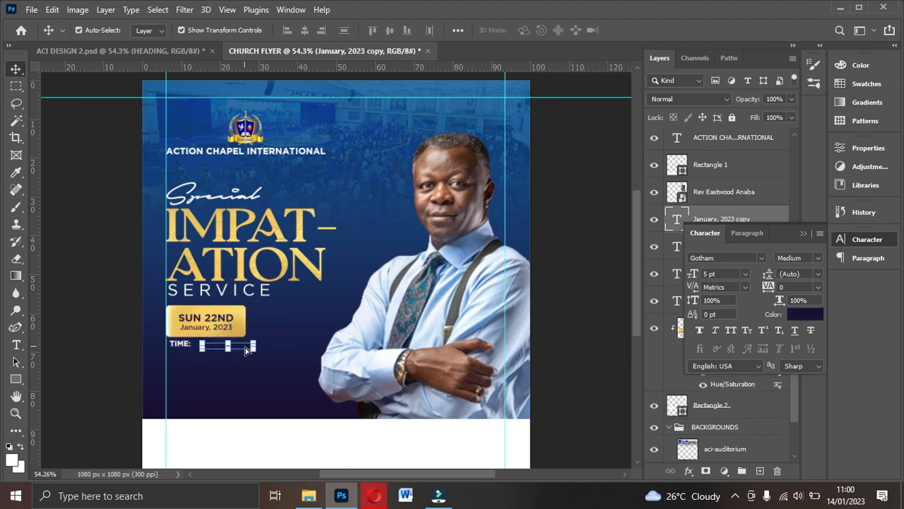
click(794, 314)
drag(609, 162, 497, 92)
click(853, 105)
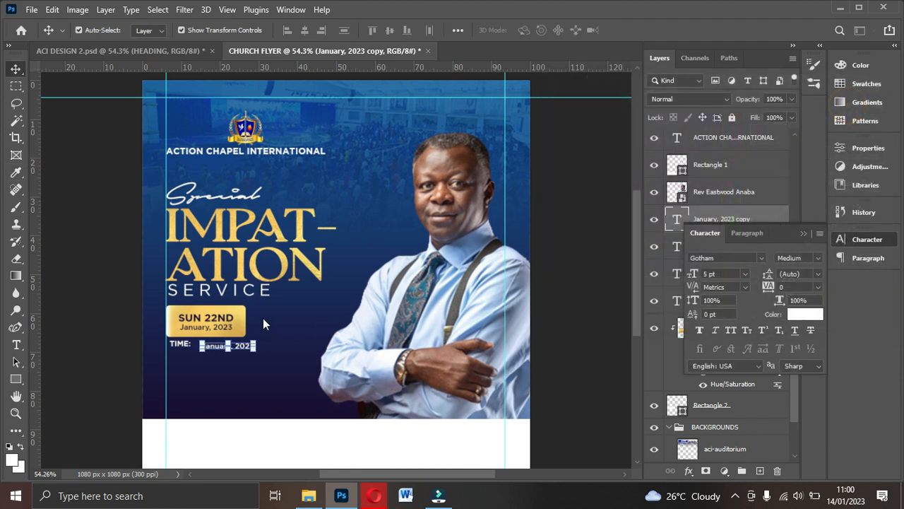
- Retype the white copy as 7:30 - 10:30 am and nudge it left beside TIME:
double_click(243, 347)
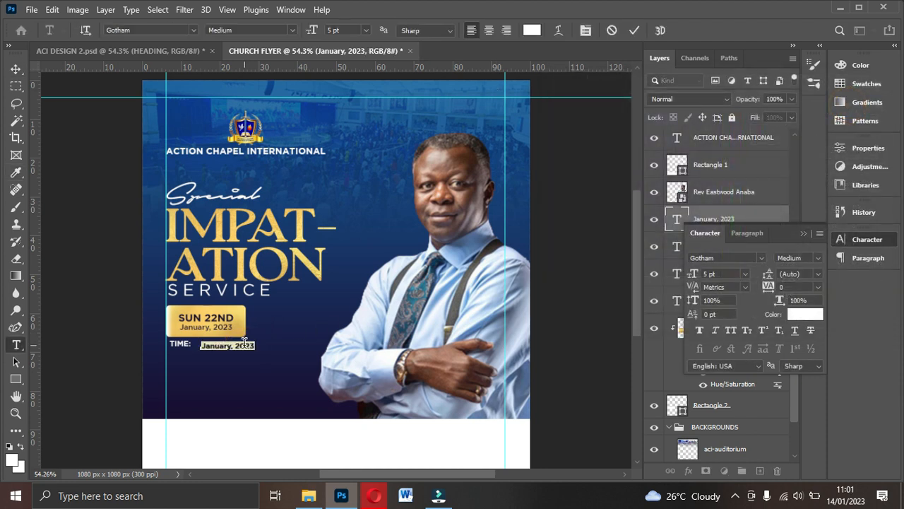
text(7:30 - 10:30 am)
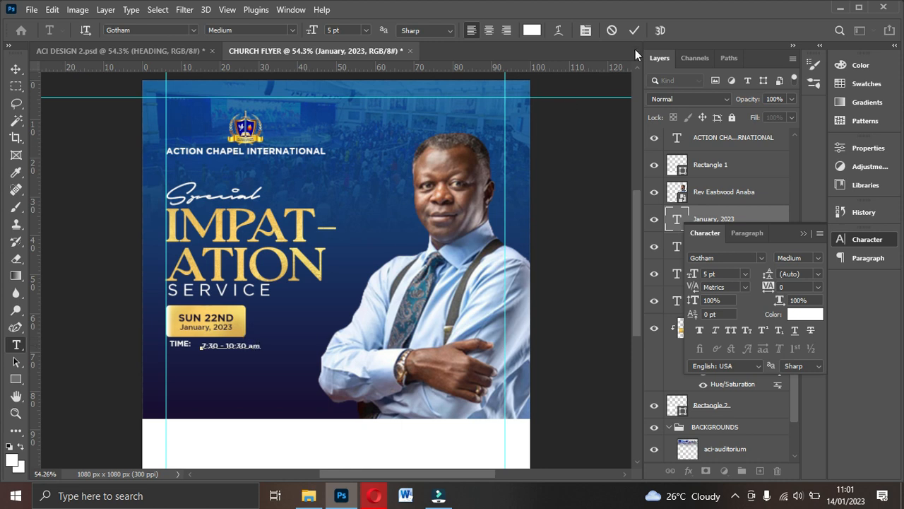
click(631, 31)
key(v)
drag(248, 346, 233, 345)
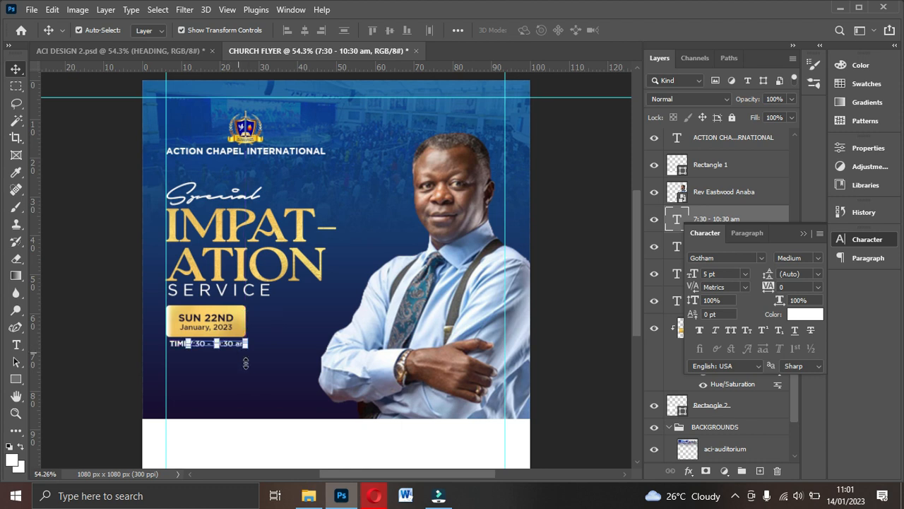
click(249, 375)
click(175, 344)
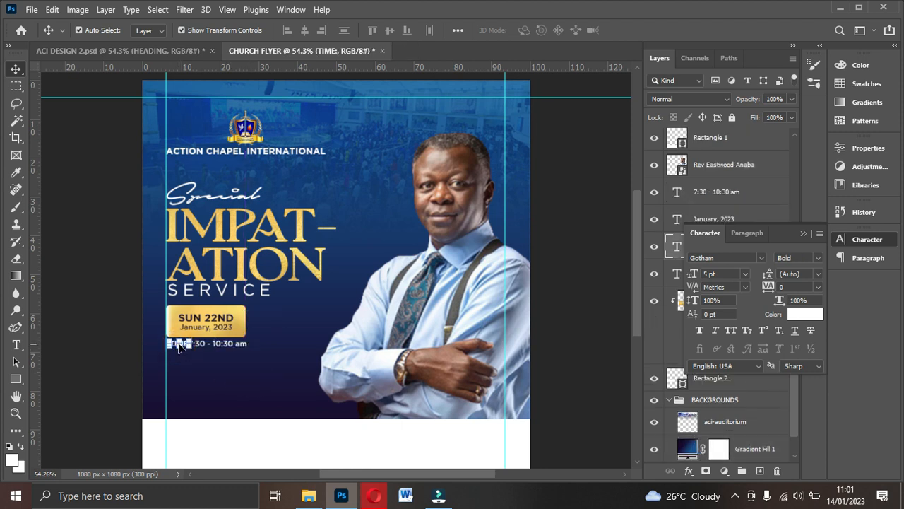
- Recolour the TIME: label gold, sampled from the date badge
click(216, 376)
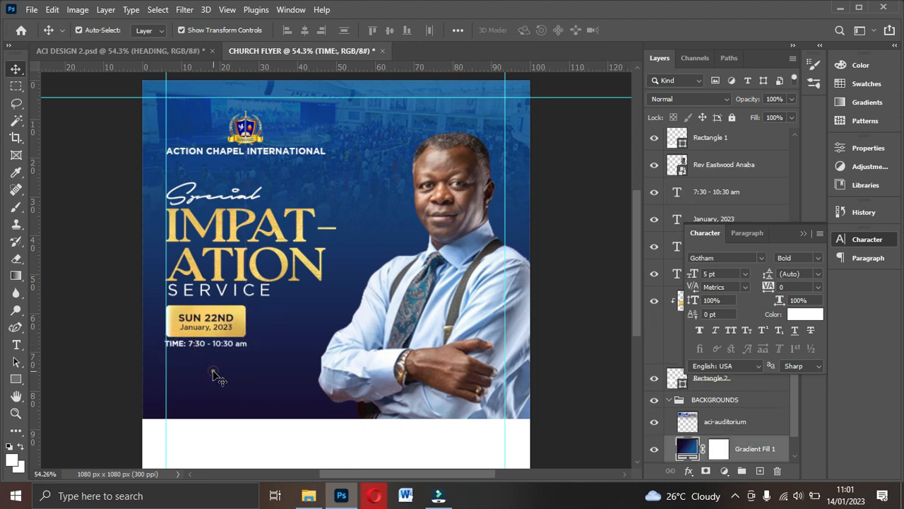
click(181, 347)
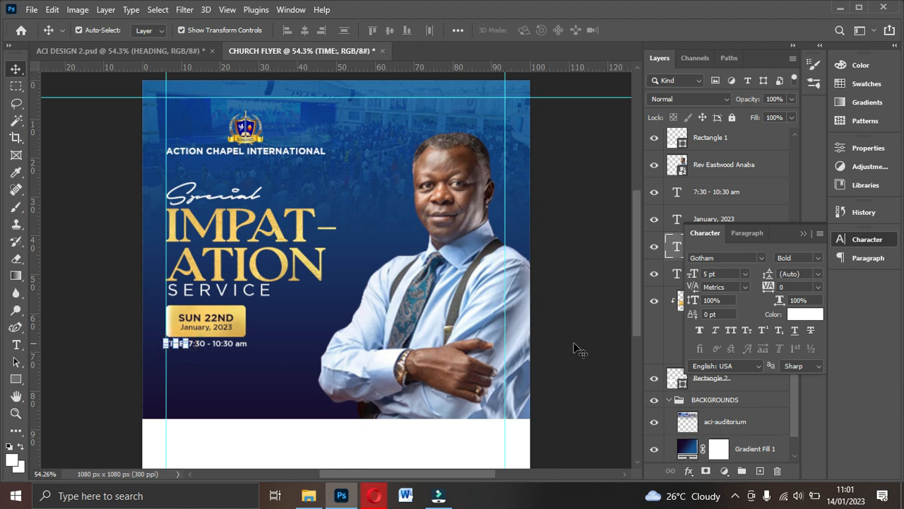
click(797, 314)
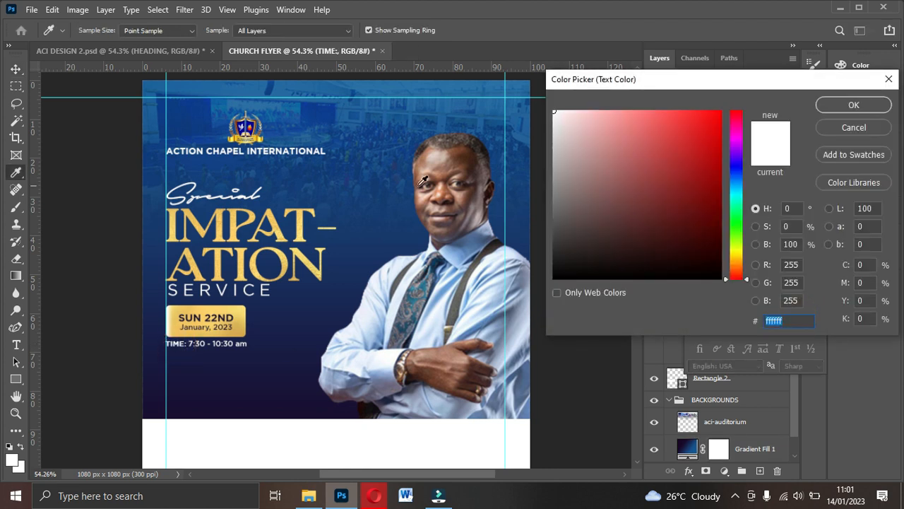
click(242, 308)
click(841, 104)
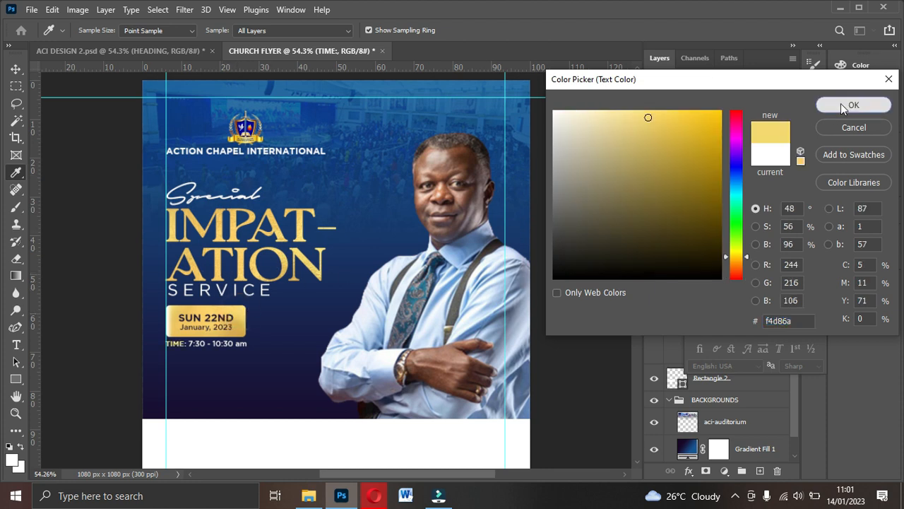
click(596, 224)
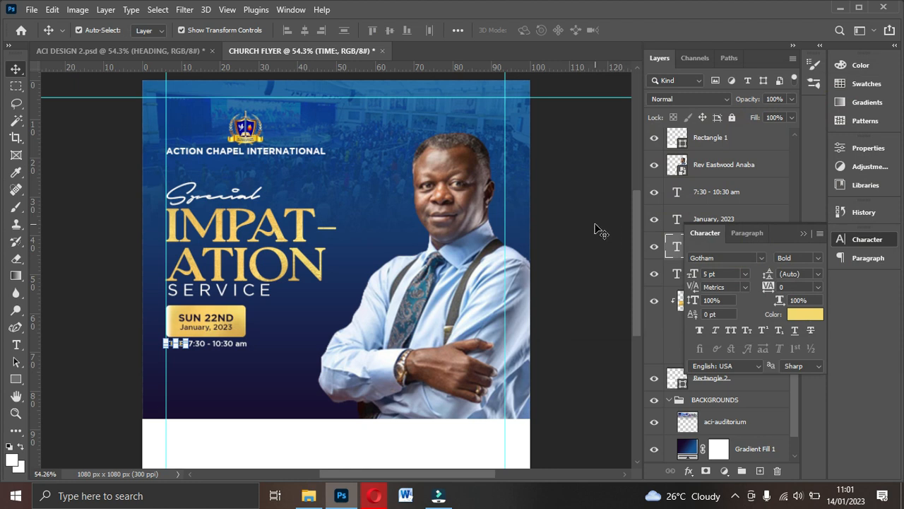
- Scale the 7:30 - 10:30 am text to about 95.5% and Alt-drag a copy to its right
click(240, 346)
click(239, 345)
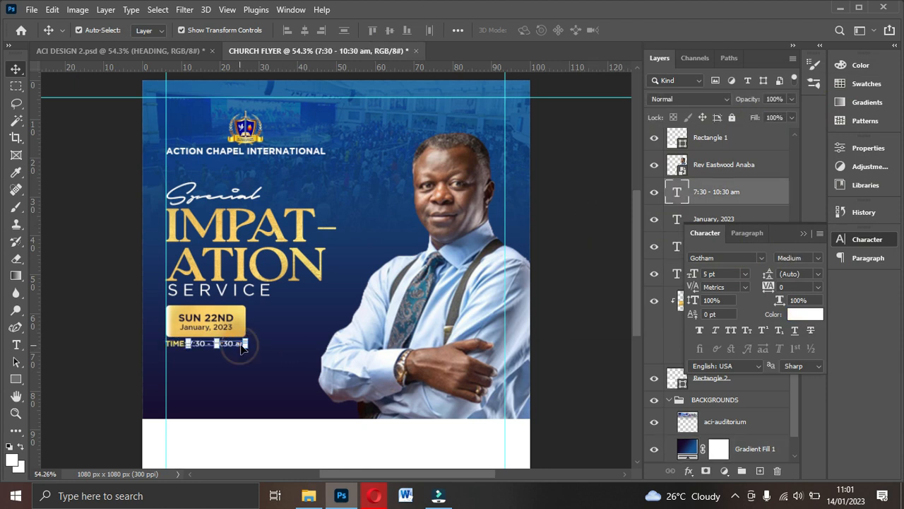
key(ctrl+t)
drag(246, 340, 244, 341)
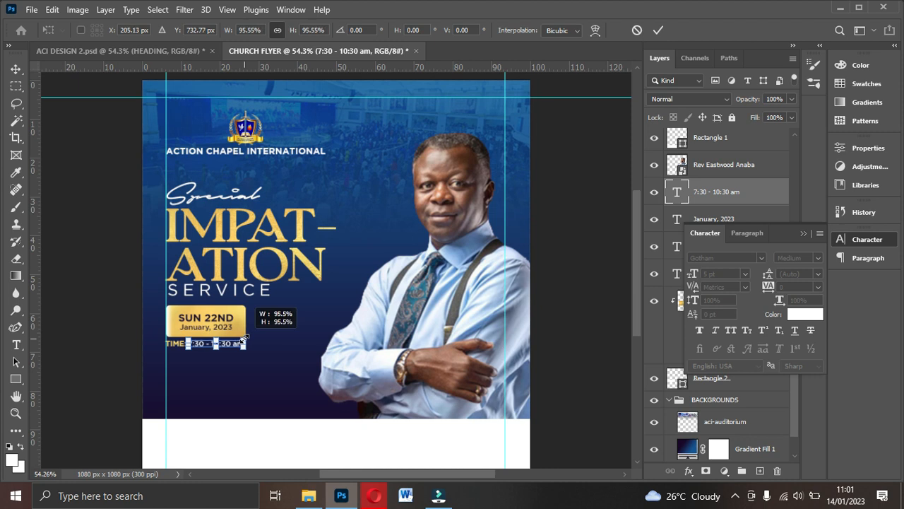
key(Return)
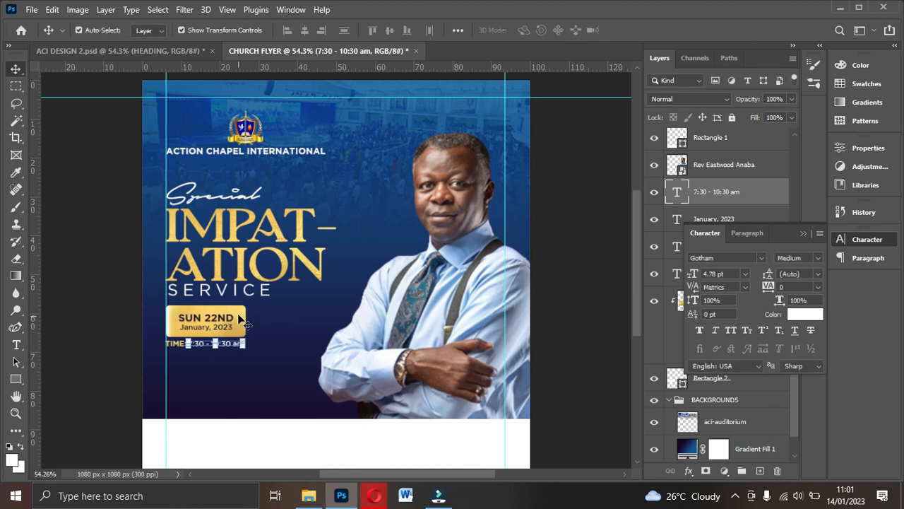
click(541, 318)
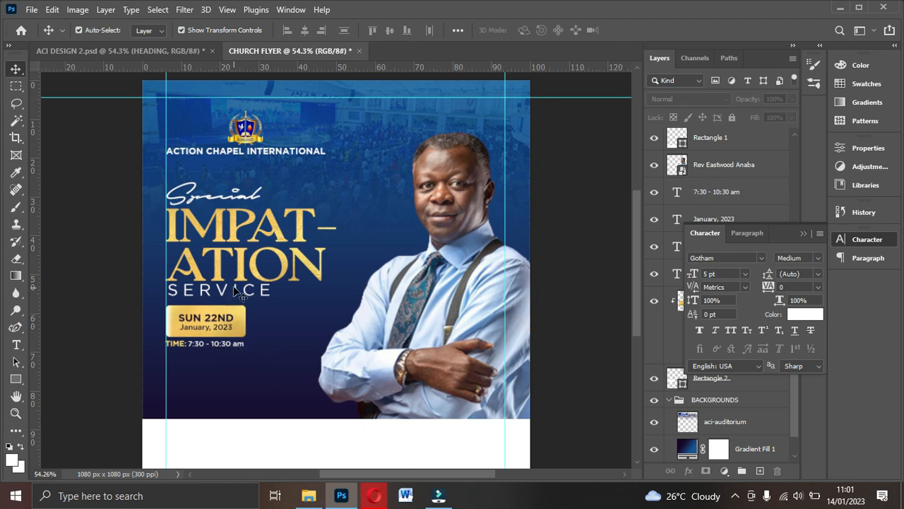
ctrl+click(239, 346)
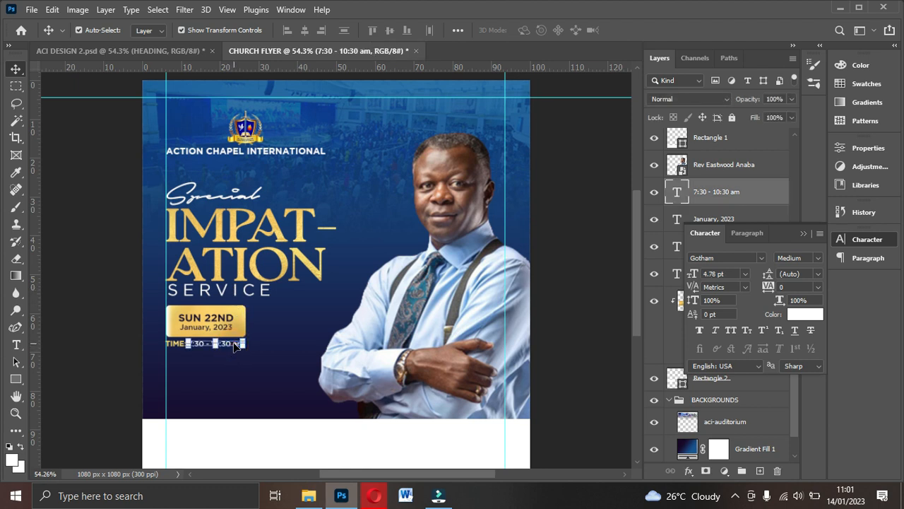
drag(241, 346, 306, 329)
- Retype the copy as the pastor's name in Bold beside the date box, and shift the photo slightly right
double_click(307, 329)
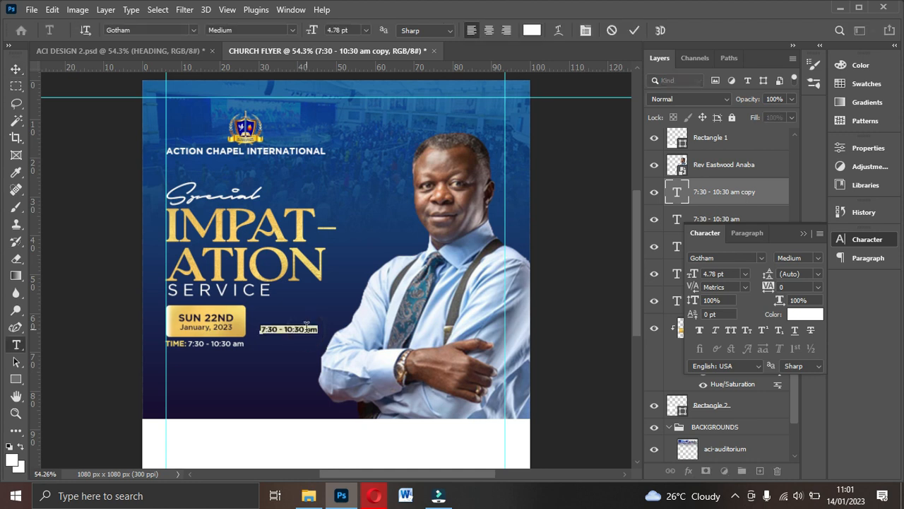
text(REV. EASTWOOD)
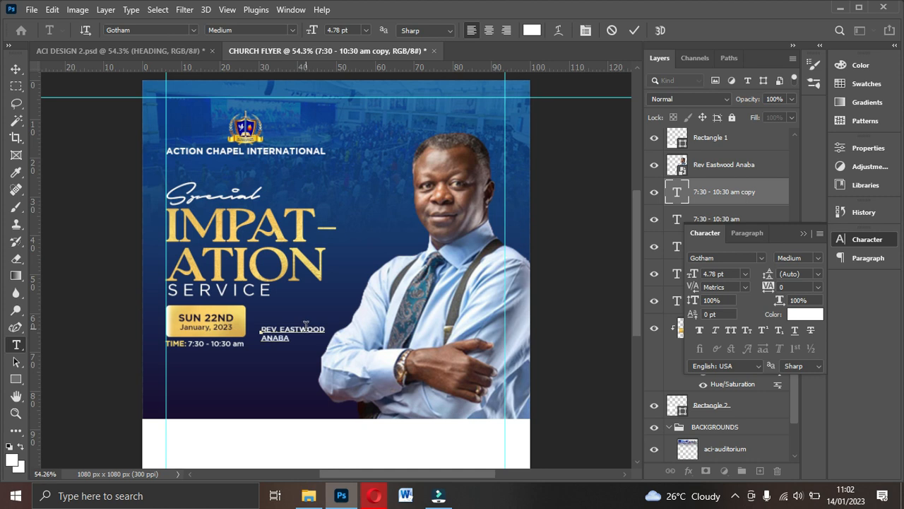
click(634, 30)
key(v)
click(818, 258)
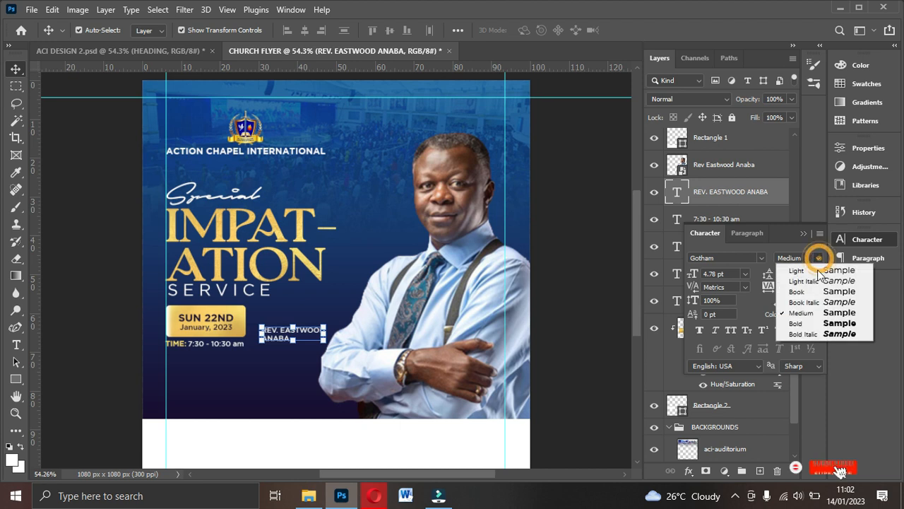
click(806, 323)
drag(320, 340, 327, 329)
drag(449, 333, 474, 332)
drag(302, 322, 304, 315)
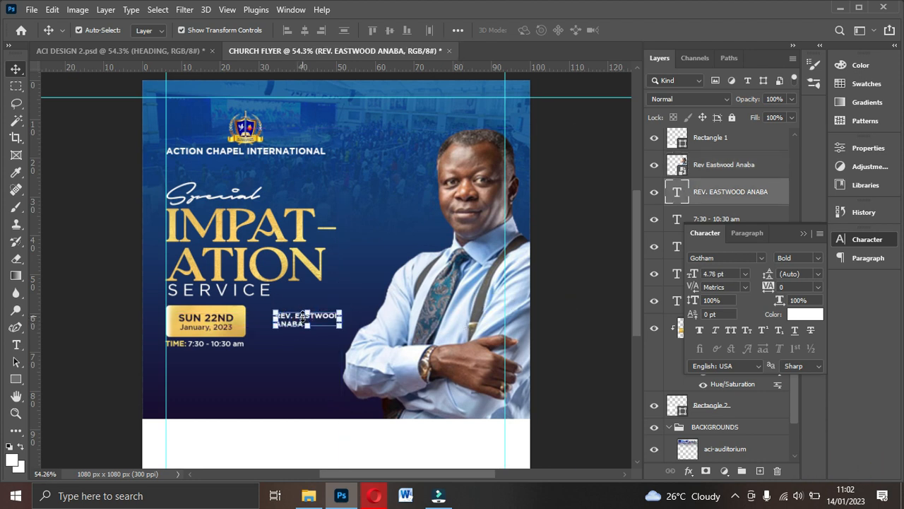
- Duplicate the name below itself and retype the copy as MINISTERING
click(239, 346)
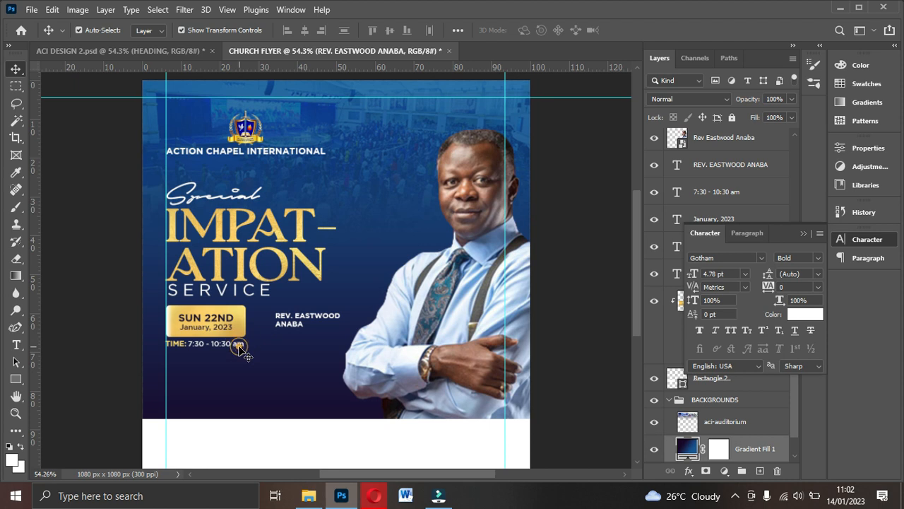
click(303, 320)
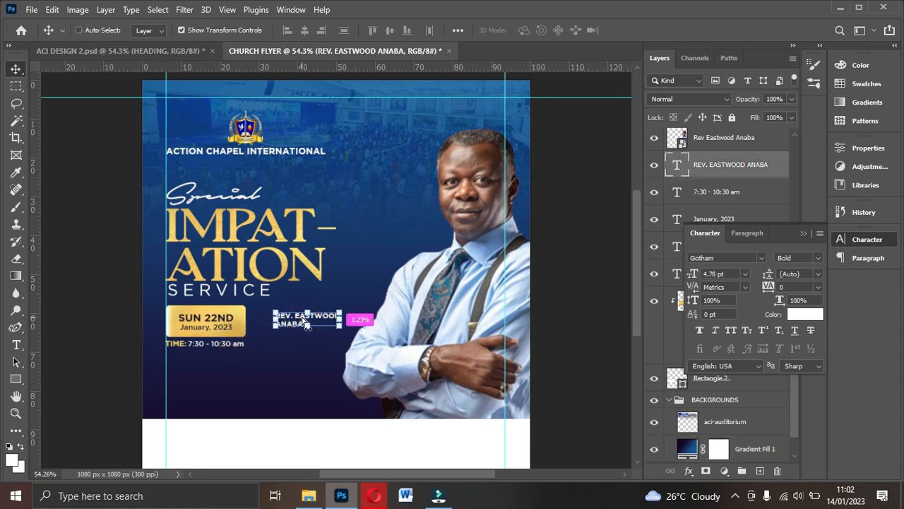
key(ctrl+j)
drag(318, 318, 314, 351)
double_click(314, 350)
text(MINISTERING)
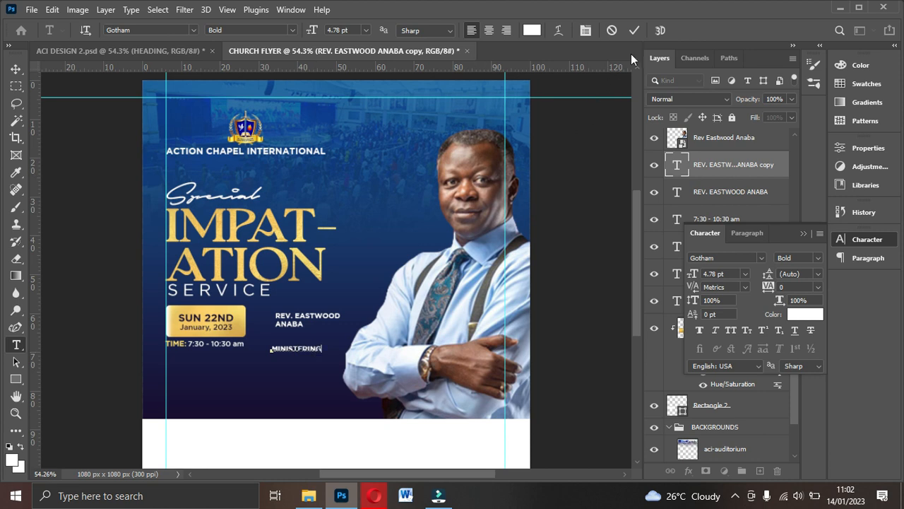
- Set MINISTERING to Book weight at 4 pt and align it under the pastor's name
click(638, 29)
key(v)
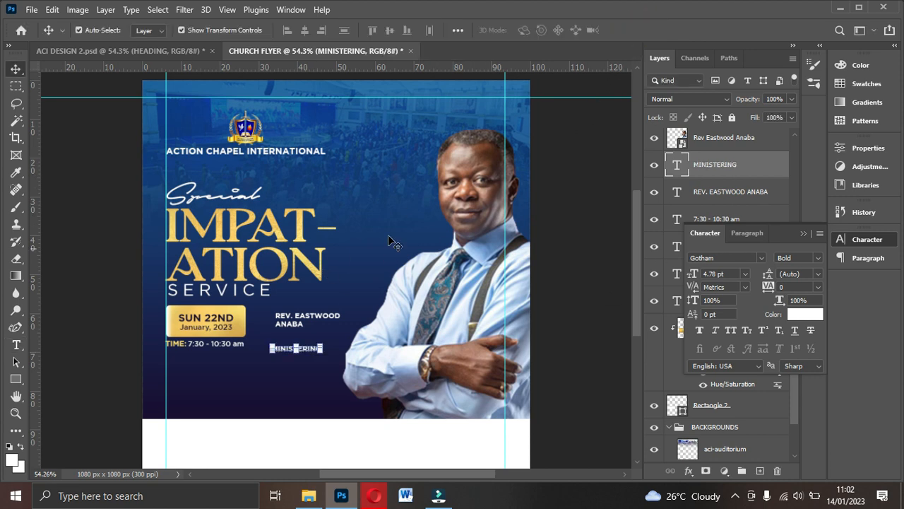
click(813, 258)
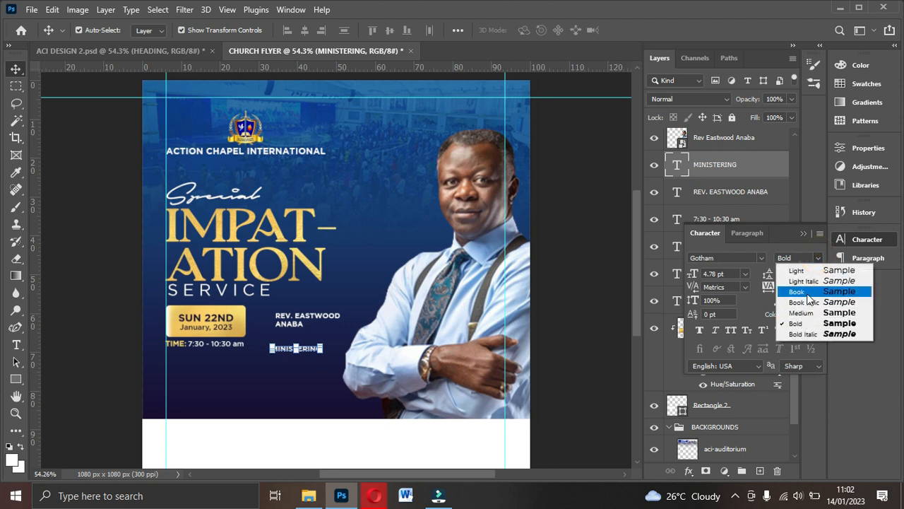
click(807, 293)
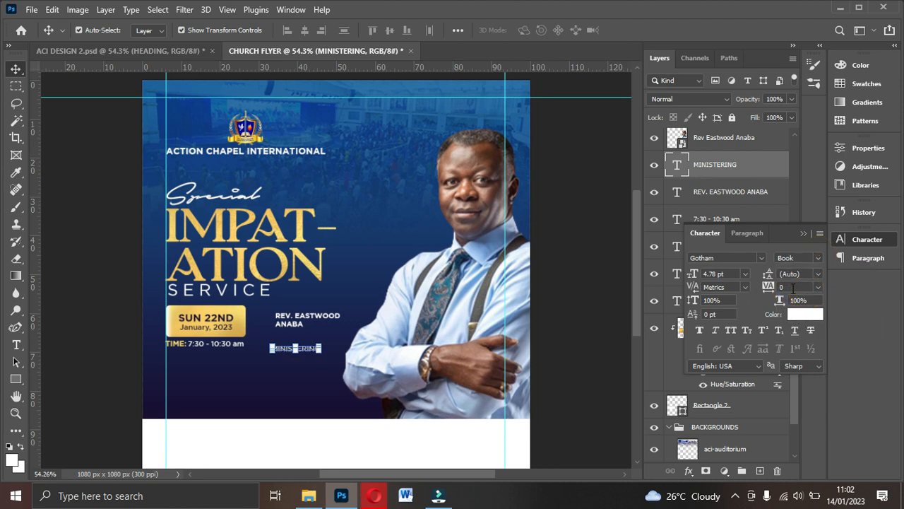
click(732, 274)
text(4)
key(Return)
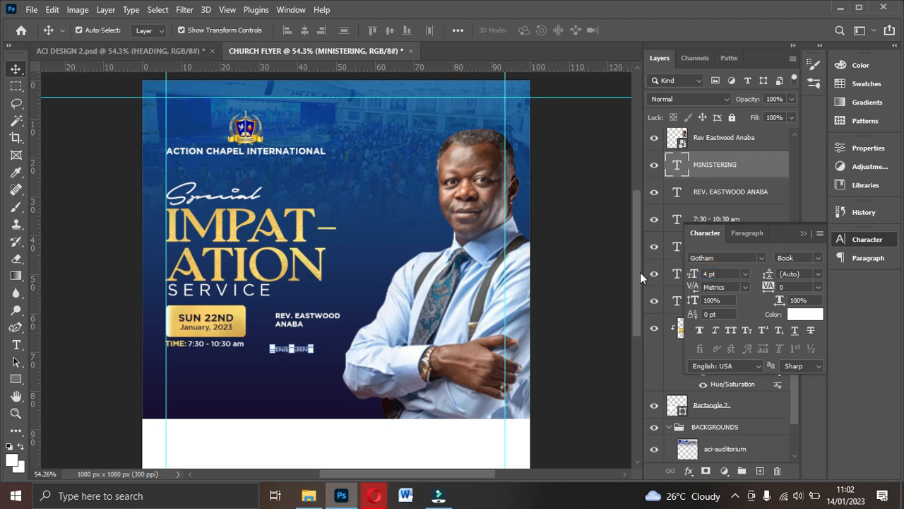
drag(302, 348, 309, 337)
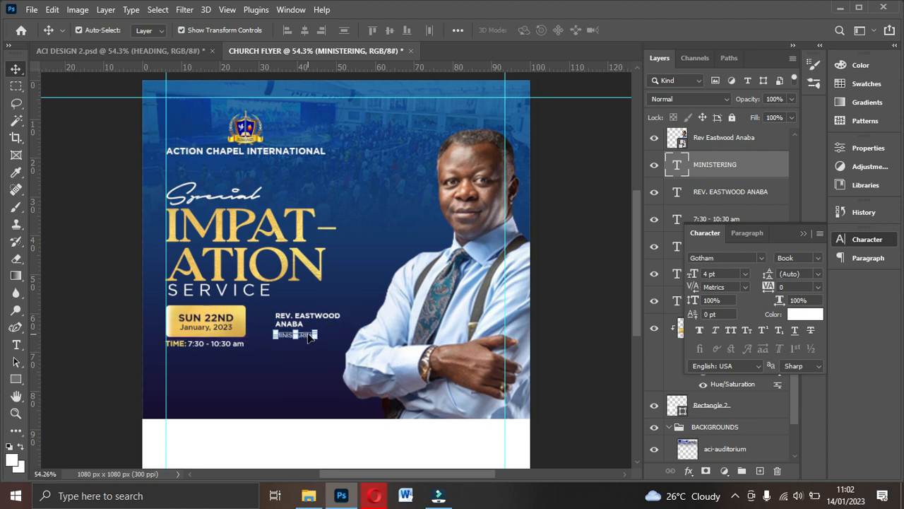
- Nudge the pastor's name down toward MINISTERING and zoom in to check the alignment
click(337, 321)
key(Down)
key(Down)
key(Down)
key(Down)
key(Down)
key(Down)
key(Down)
key(Down)
key(Down)
key(Down)
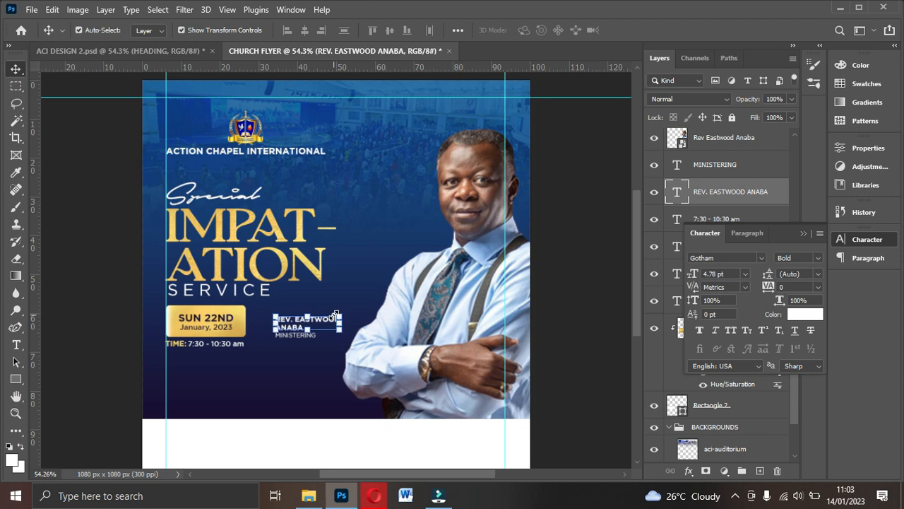
key(ctrl+plus)
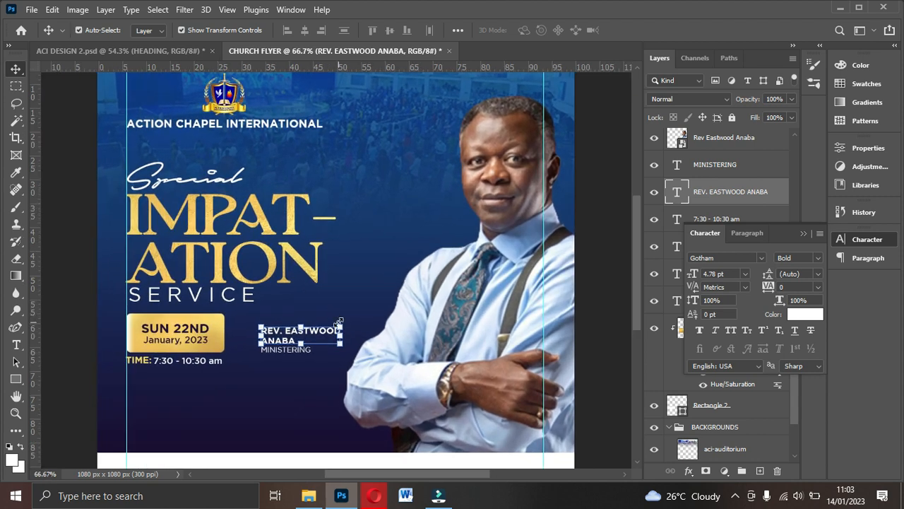
click(455, 339)
click(279, 349)
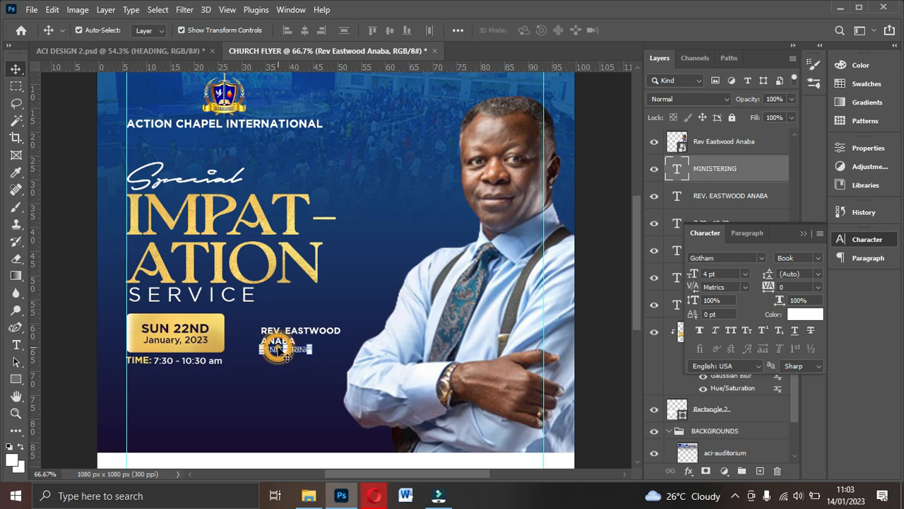
key(ctrl+plus)
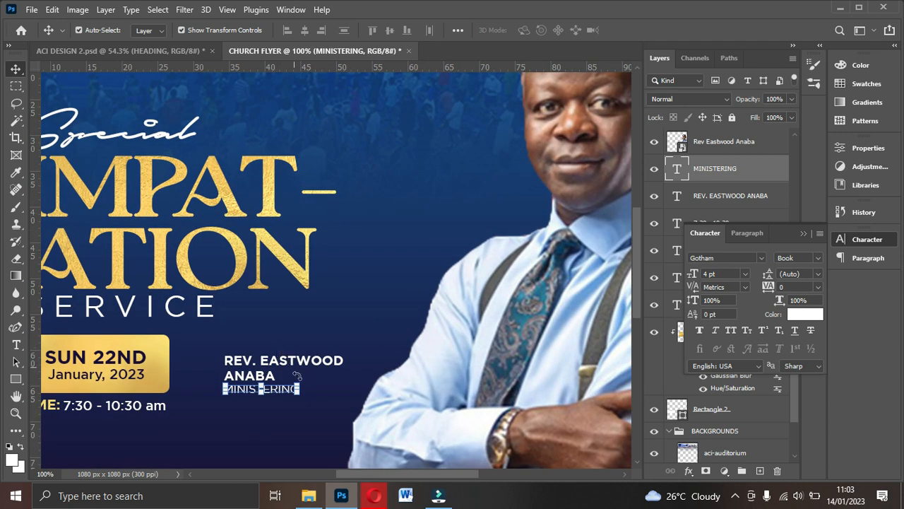
key(ctrl+minus)
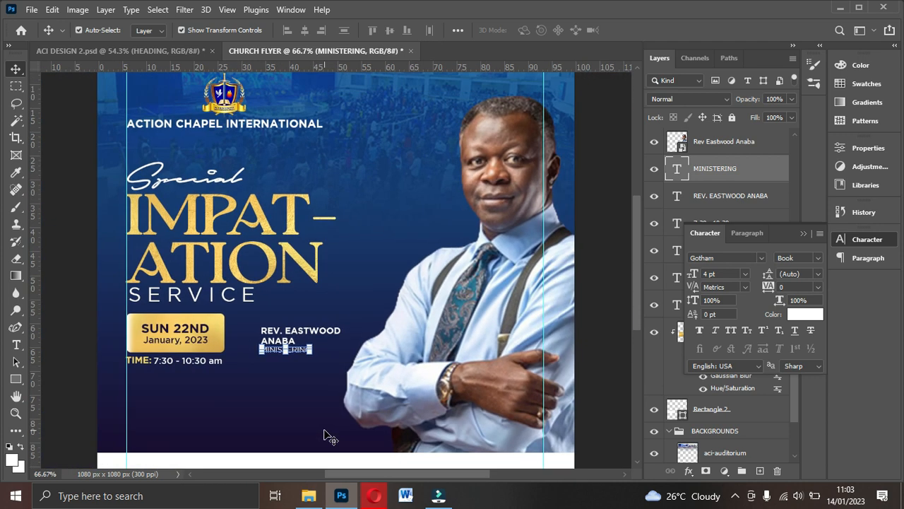
ctrl+click(288, 401)
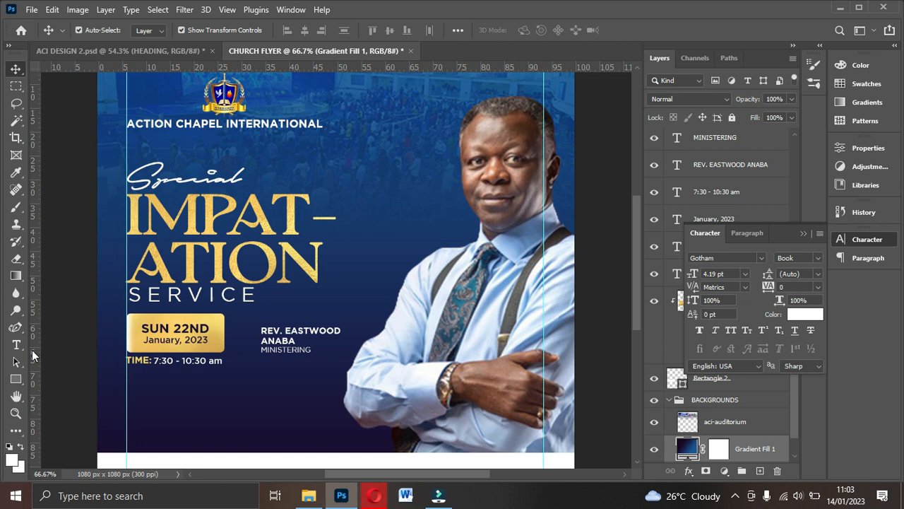
- Draw a thin 3 × 88 px vertical bar and fill it with gold #f6db6d sampled from the date box
click(15, 382)
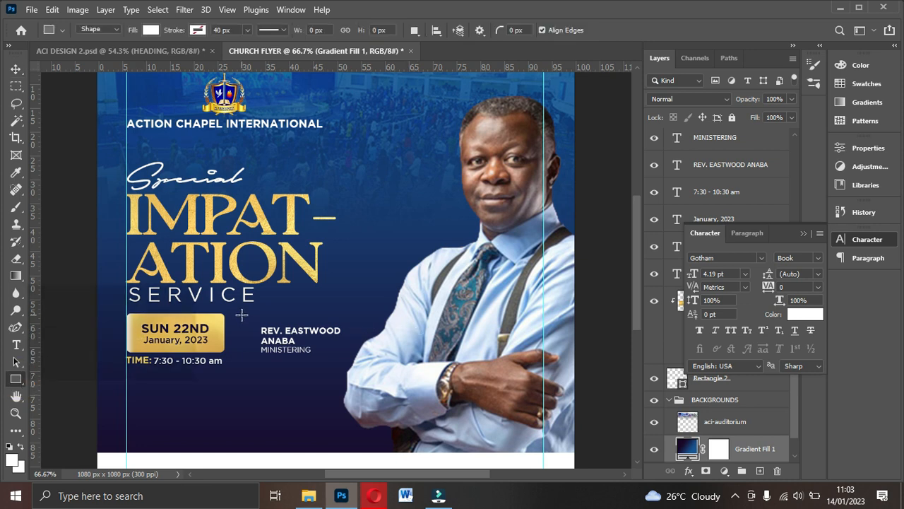
drag(243, 316, 244, 357)
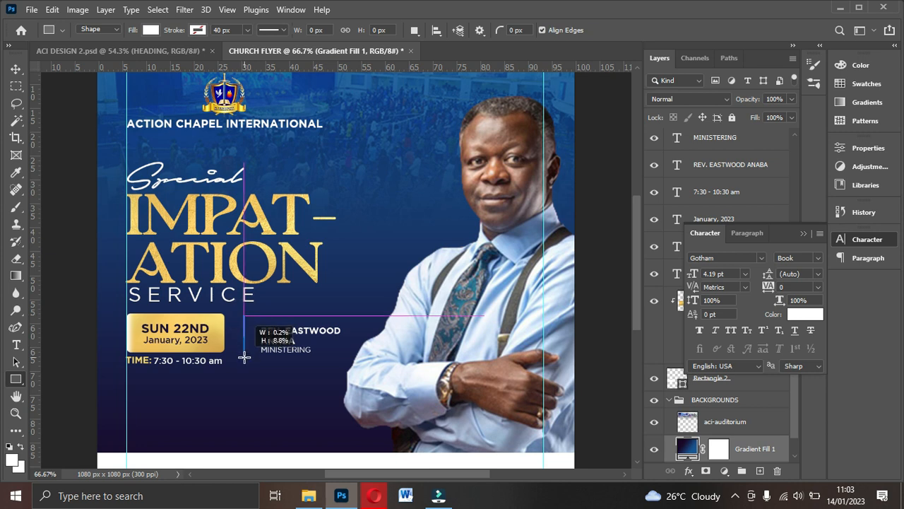
drag(244, 356, 244, 354)
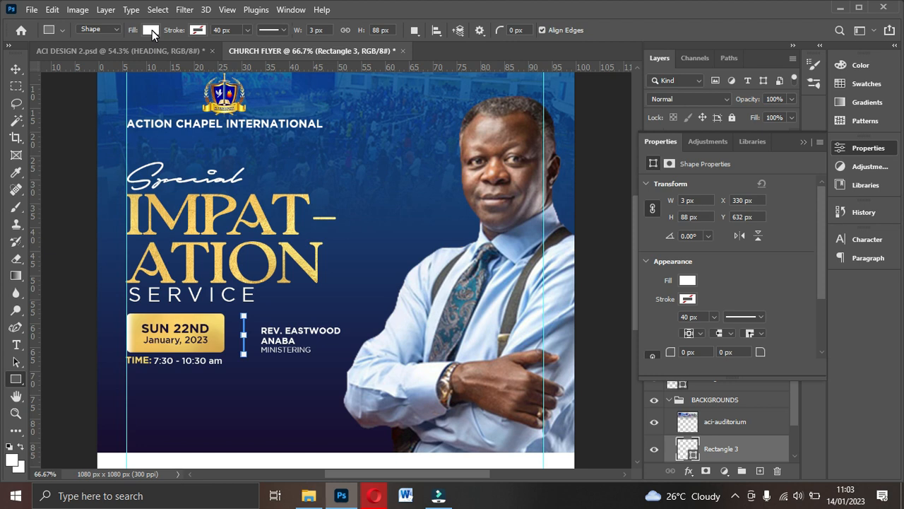
click(150, 30)
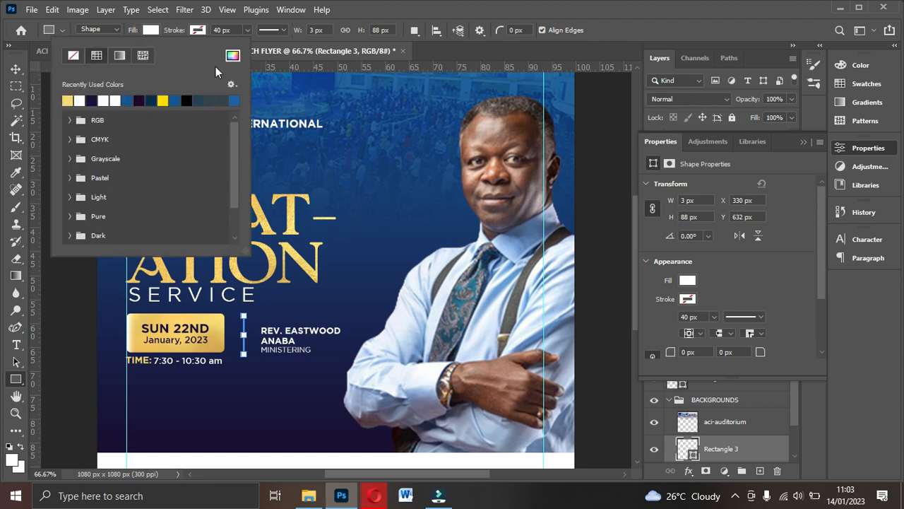
click(233, 57)
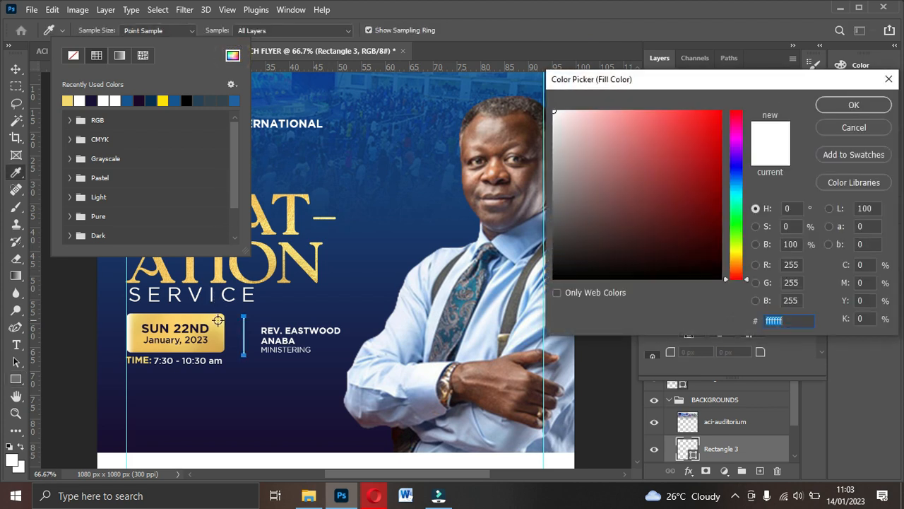
click(219, 323)
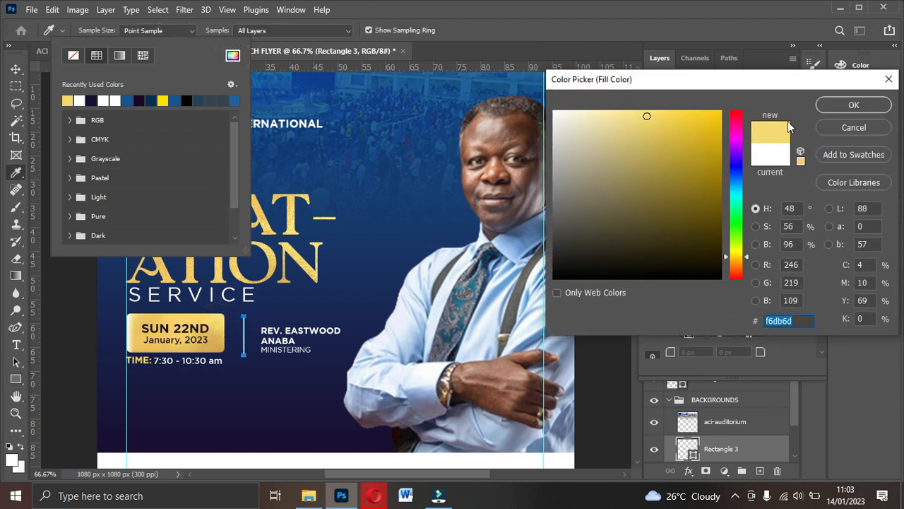
click(854, 105)
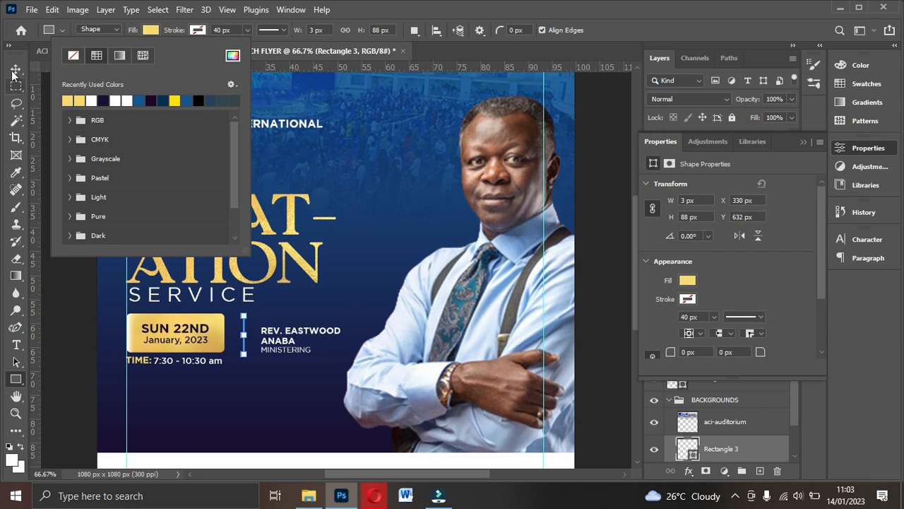
click(17, 68)
click(17, 68)
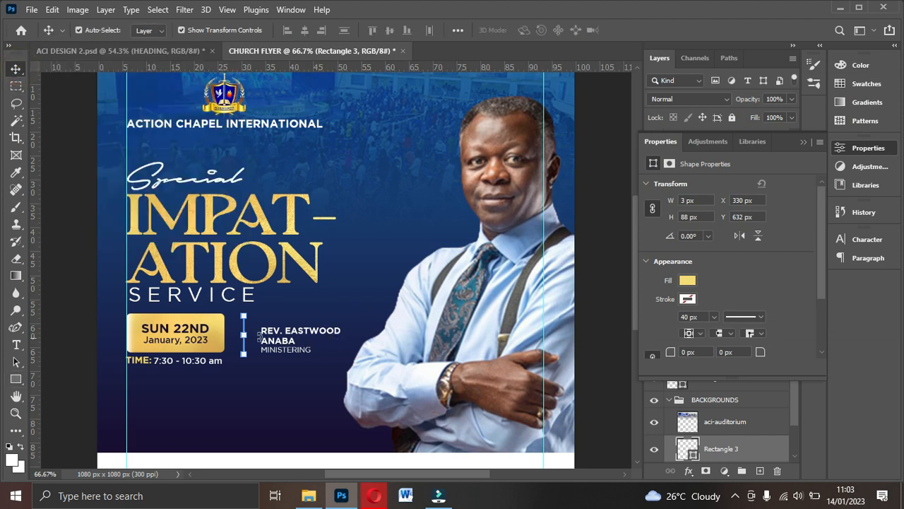
click(280, 357)
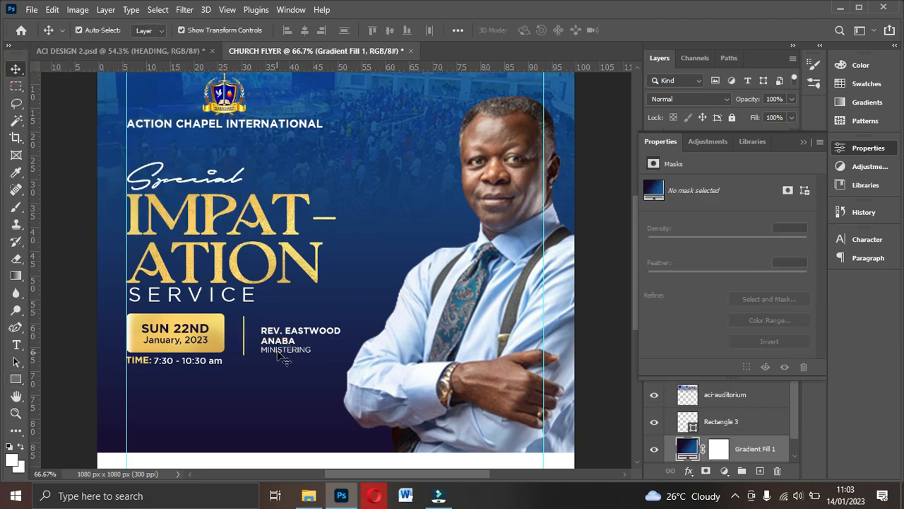
- Duplicate MINISTERING above the pastor's name and retype the copy as 'With'
click(282, 350)
key(ctrl+j)
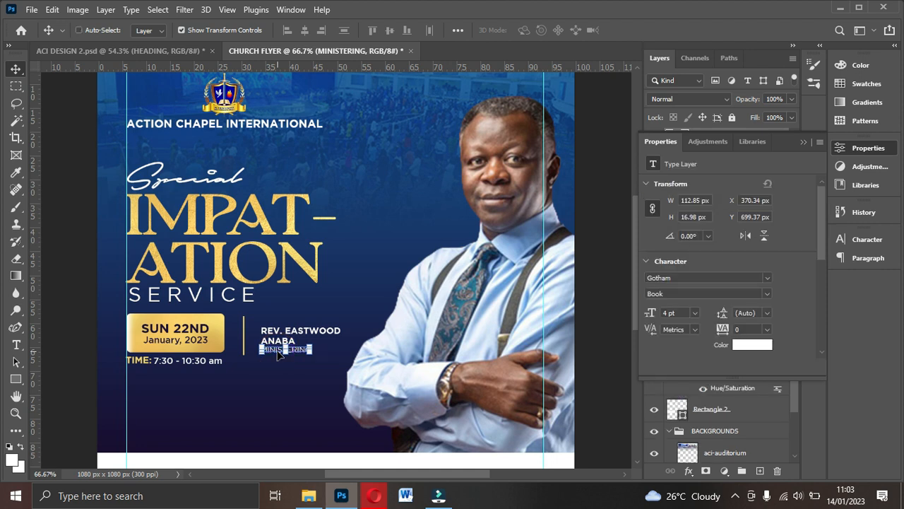
drag(298, 353, 298, 315)
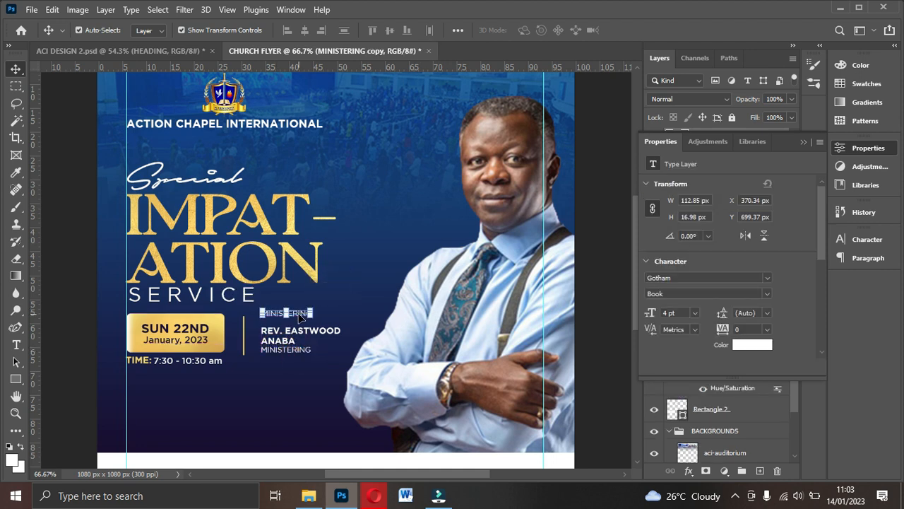
double_click(298, 314)
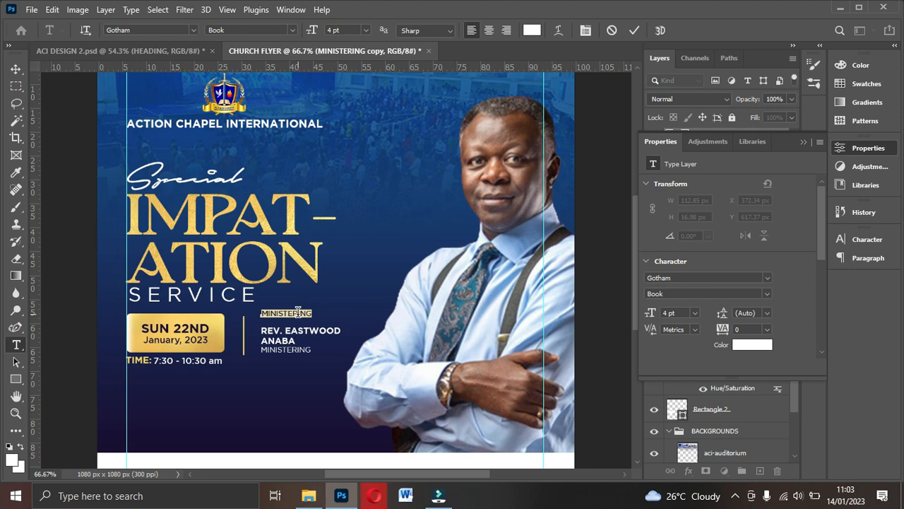
text(W)
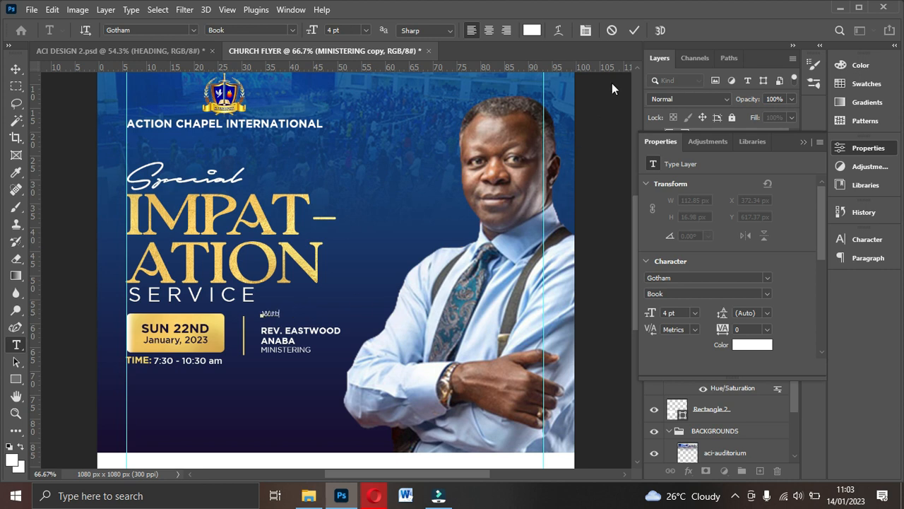
text(ith)
click(635, 30)
click(634, 29)
click(803, 143)
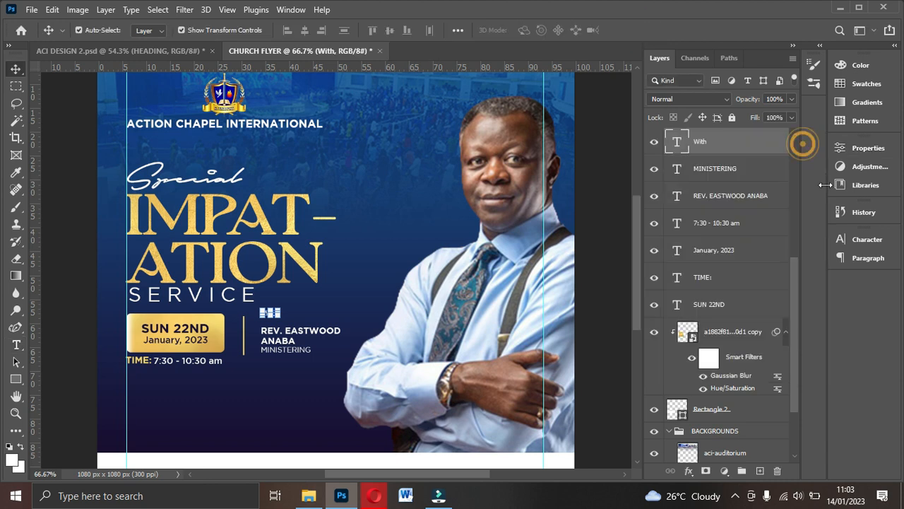
- Set 'With' in the Autography font at 7 pt
click(868, 242)
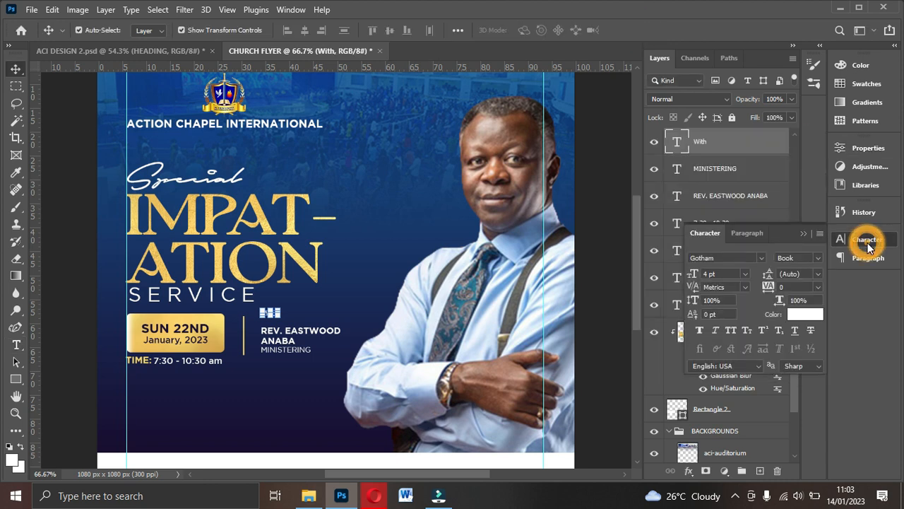
click(761, 258)
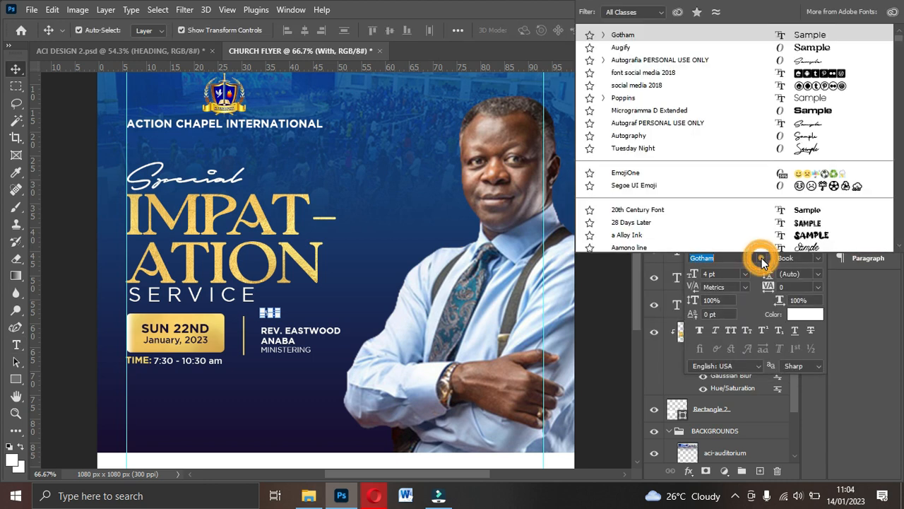
click(649, 136)
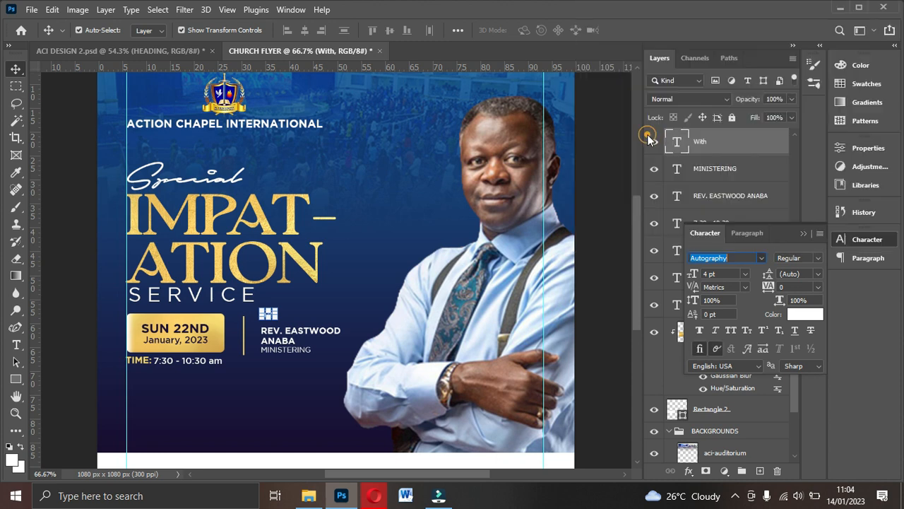
click(745, 274)
click(722, 373)
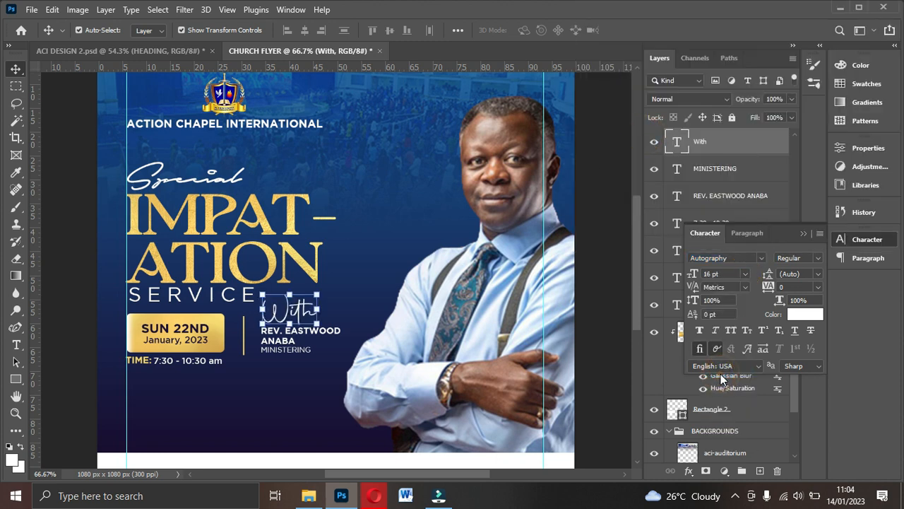
click(745, 274)
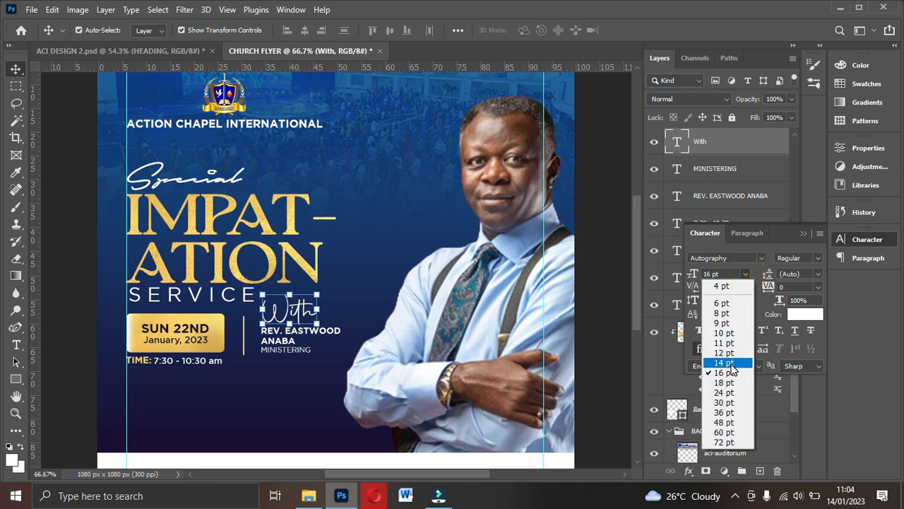
click(733, 361)
click(745, 274)
click(724, 285)
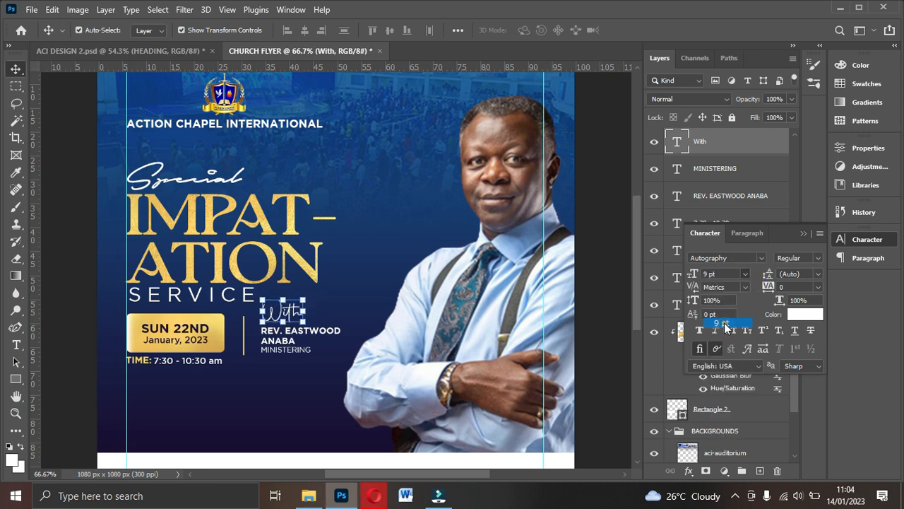
click(722, 276)
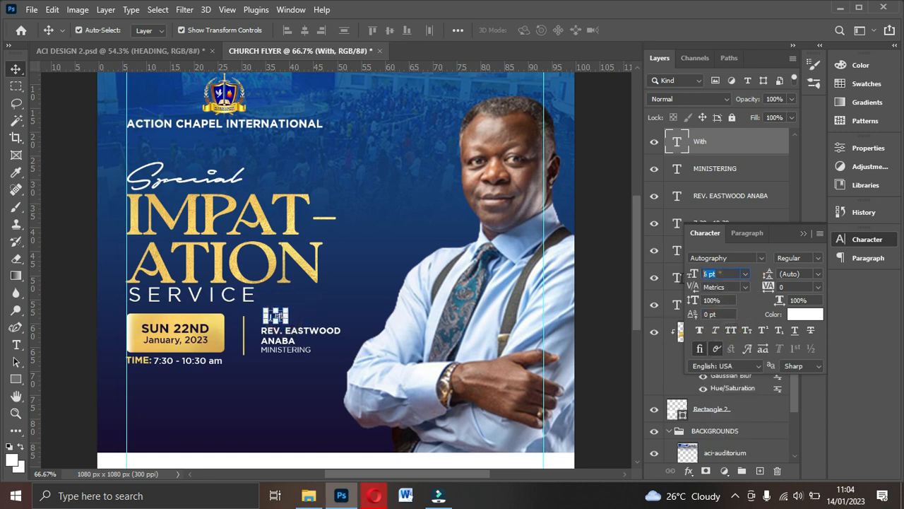
text(7)
key(Return)
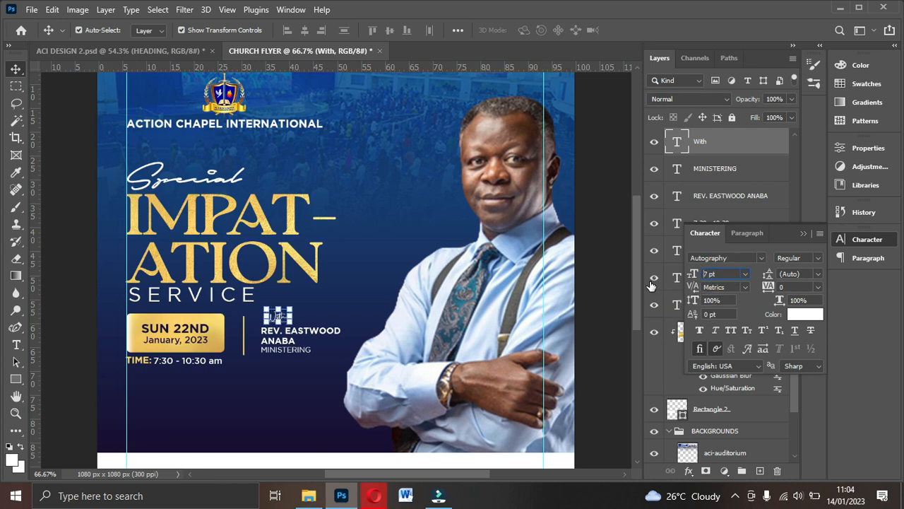
- Shift 'With' slightly left and add horizontal guides above and below the text block
click(413, 309)
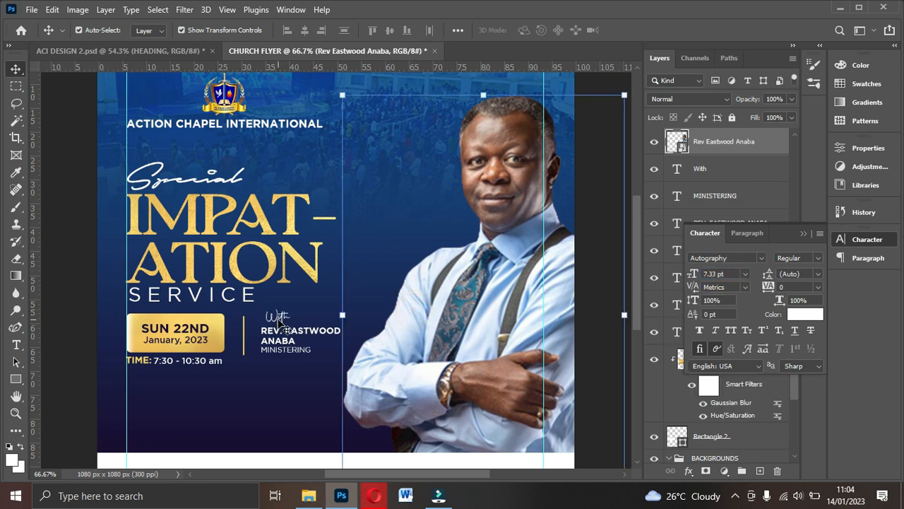
click(278, 318)
drag(277, 318, 274, 318)
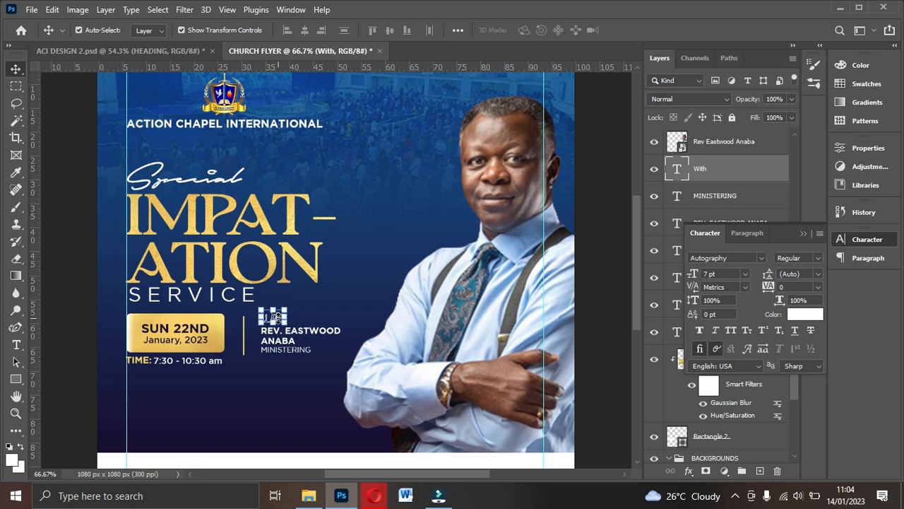
click(297, 357)
drag(266, 65, 277, 351)
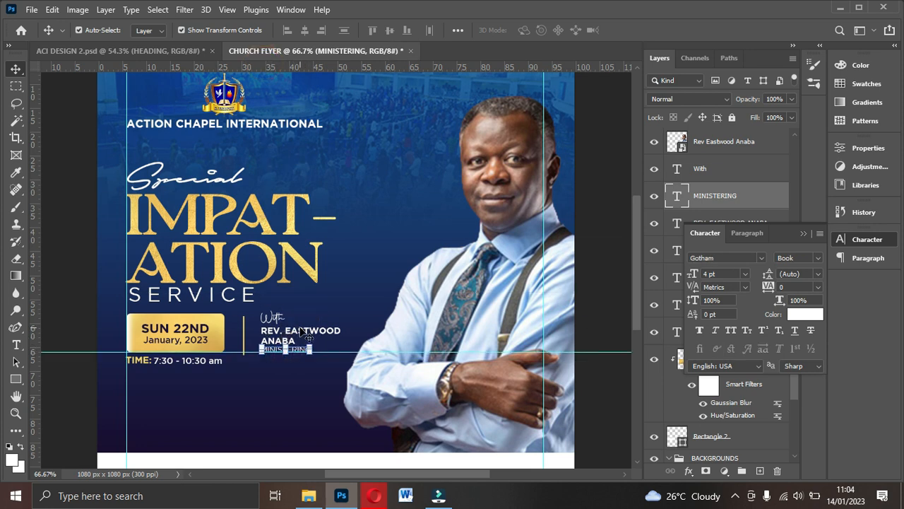
drag(330, 66, 297, 314)
click(278, 319)
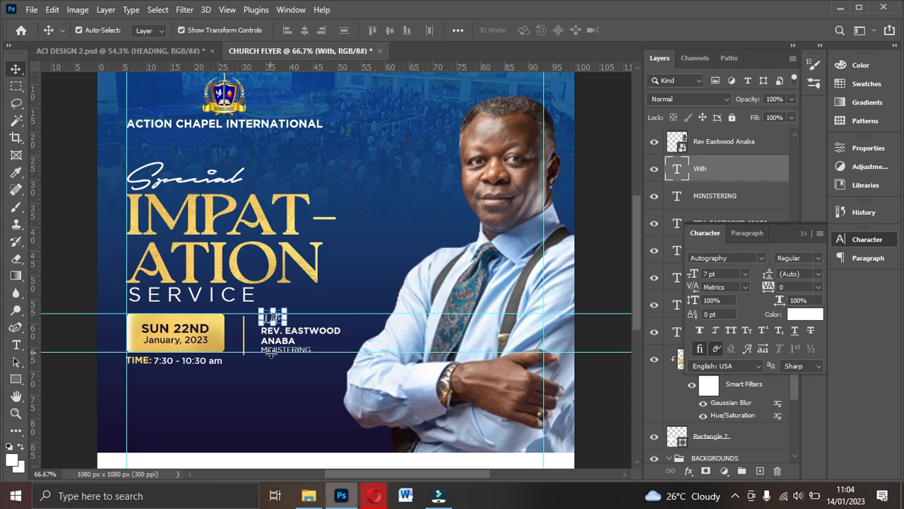
click(802, 234)
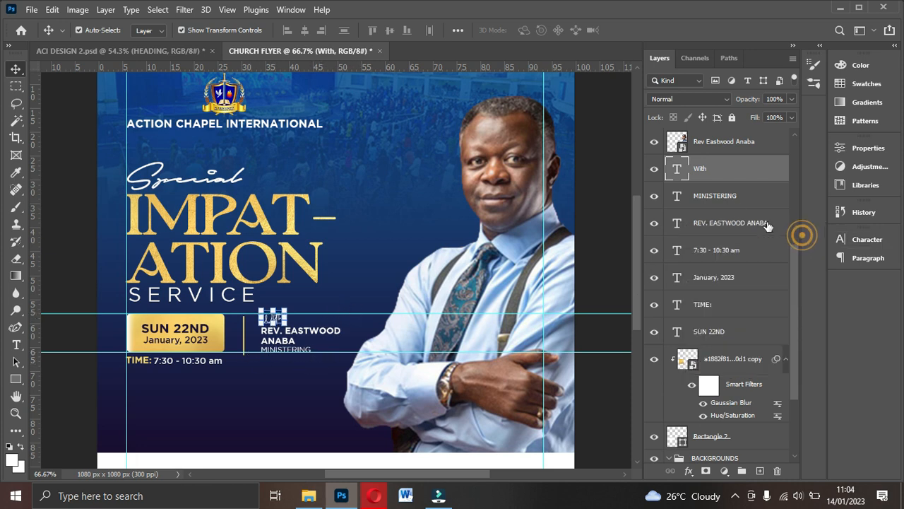
- Nudge the With, pastor's name and MINISTERING lines two steps left together
ctrl+click(713, 197)
ctrl+click(723, 230)
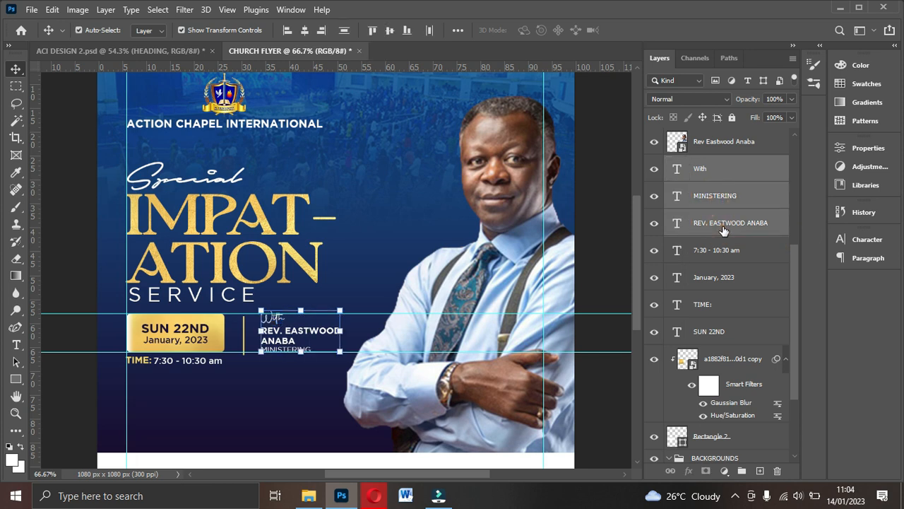
key(Left)
key(Left)
key(Left)
key(Left)
key(Left)
key(Left)
key(Left)
key(Left)
key(Left)
key(Left)
key(Left)
key(Left)
key(Left)
key(Left)
key(Left)
key(Left)
key(Left)
key(Left)
key(Left)
key(Left)
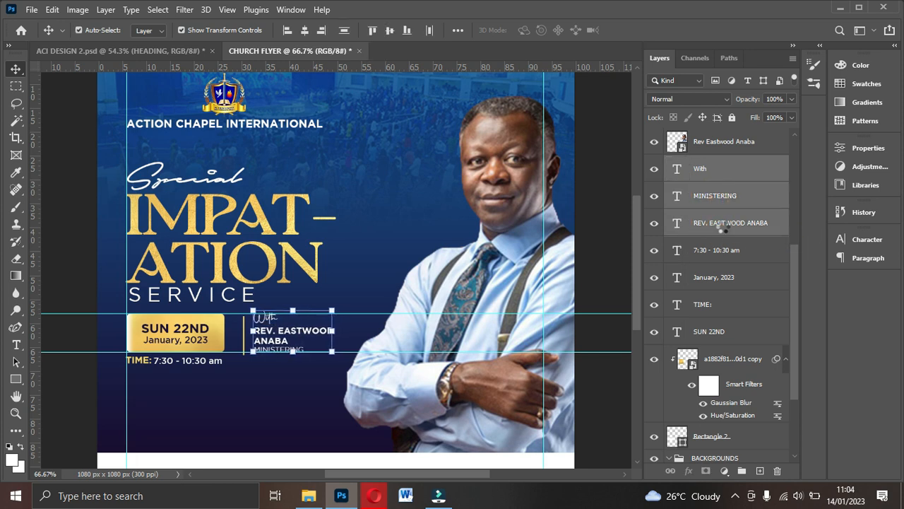
key(Left)
key(Left)
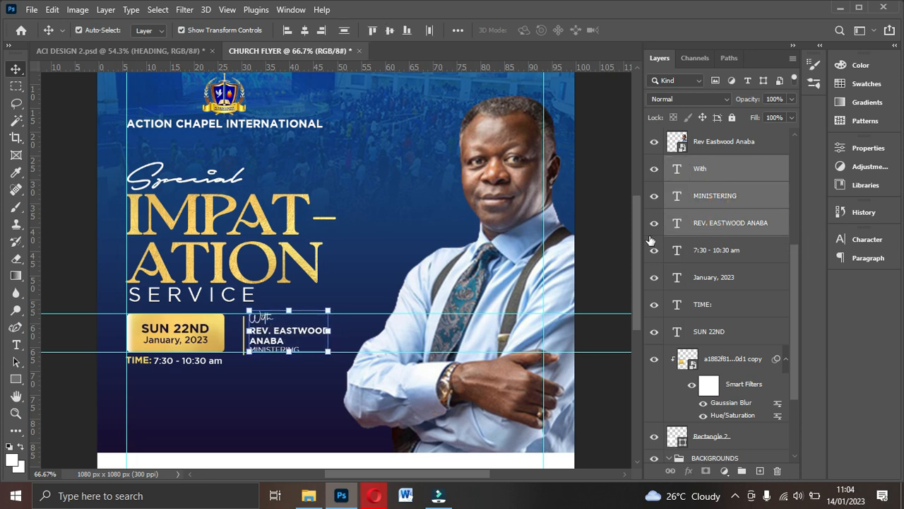
click(244, 398)
- Drag the thin gold divider bar slightly left
click(244, 342)
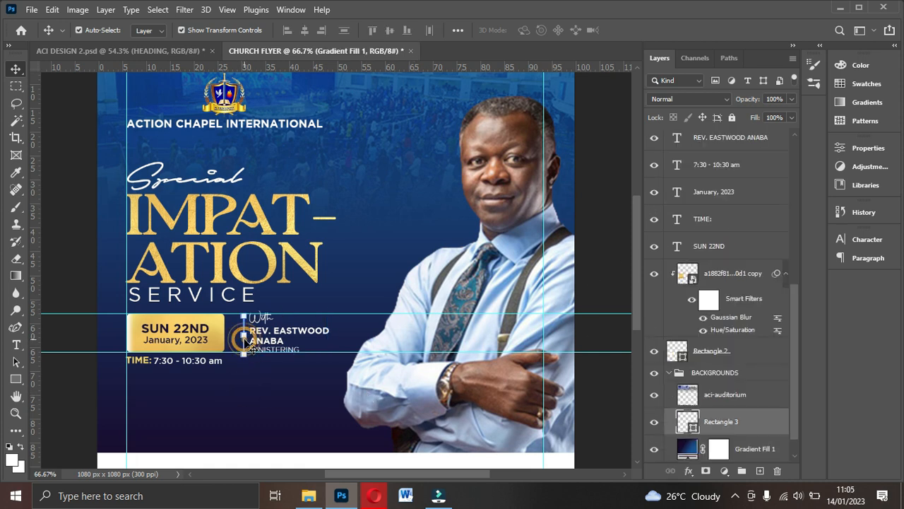
drag(245, 340, 239, 340)
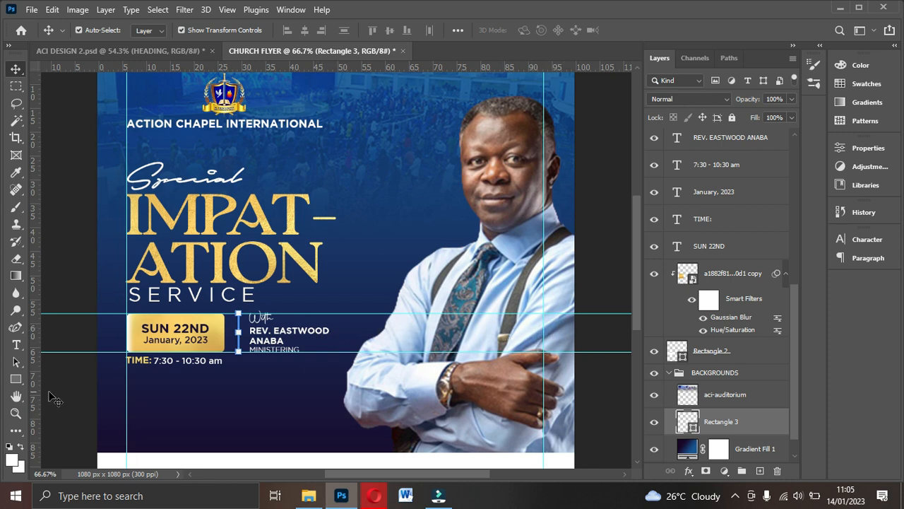
click(292, 338)
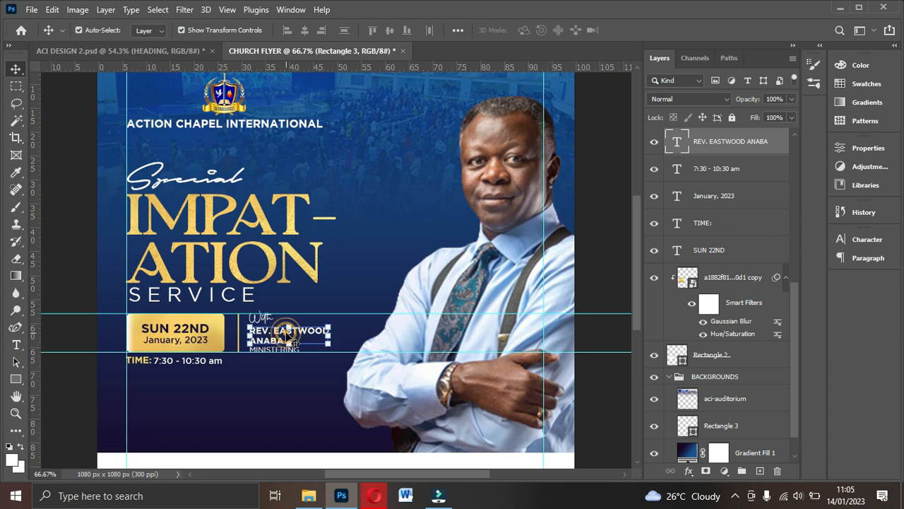
- Draw a small yellow-filled triangle to the right of EASTWOOD
click(16, 382)
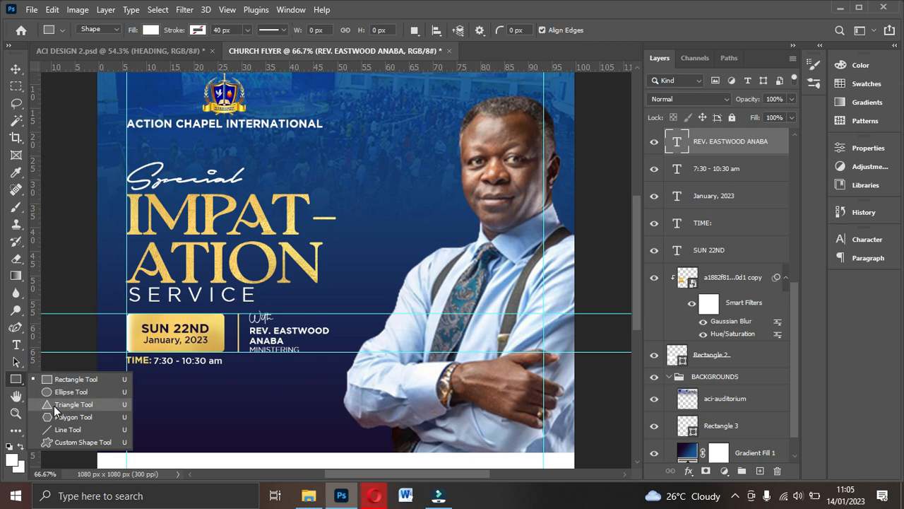
click(54, 406)
drag(324, 315, 345, 334)
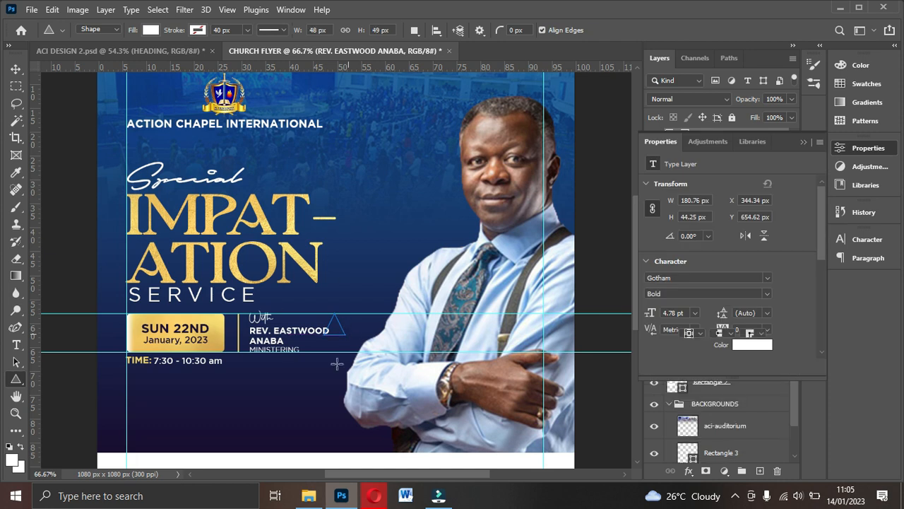
click(150, 30)
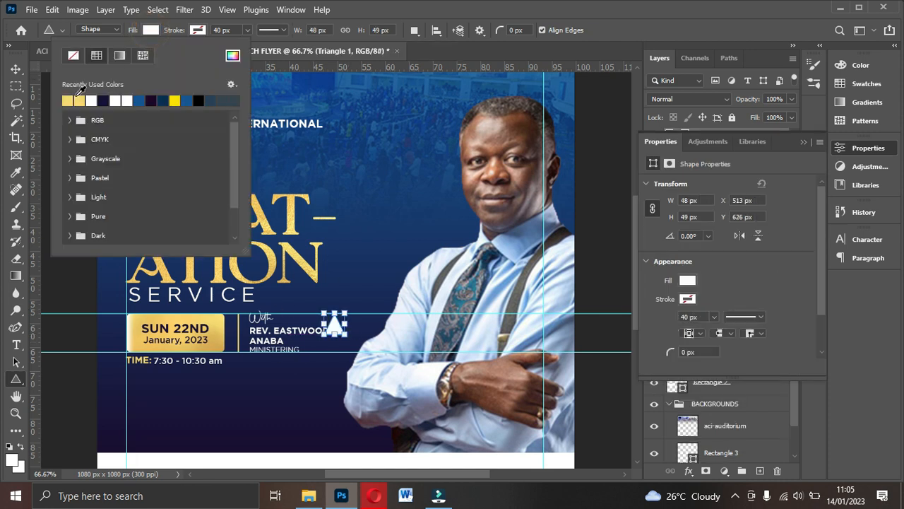
click(73, 96)
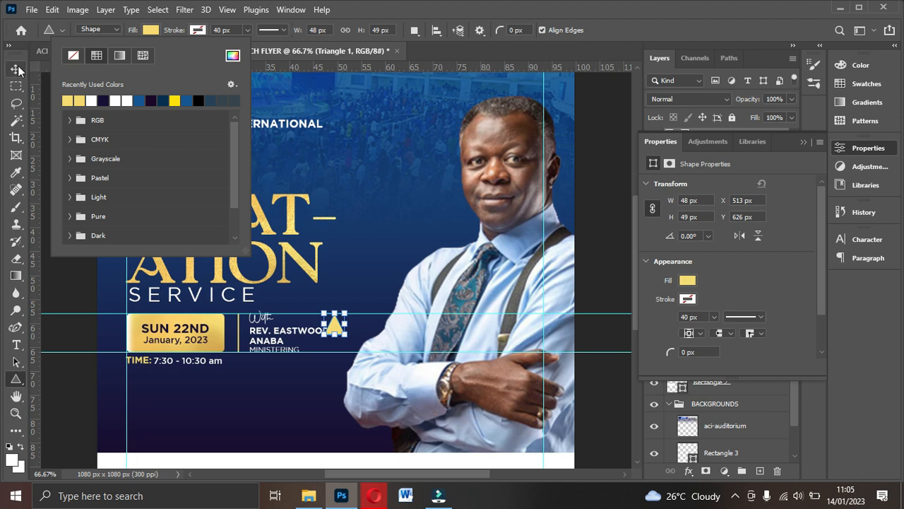
- Rotate the triangle to point right and resize it to about 81%
click(17, 69)
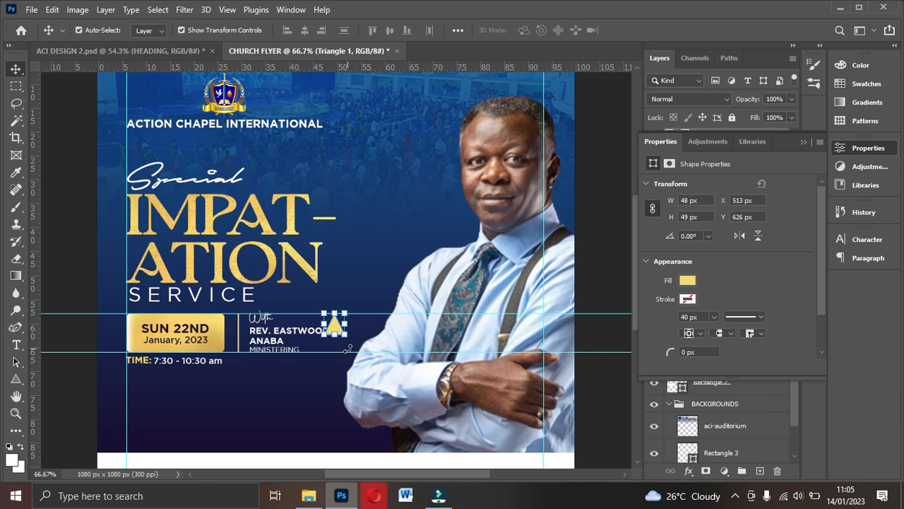
drag(347, 348, 303, 339)
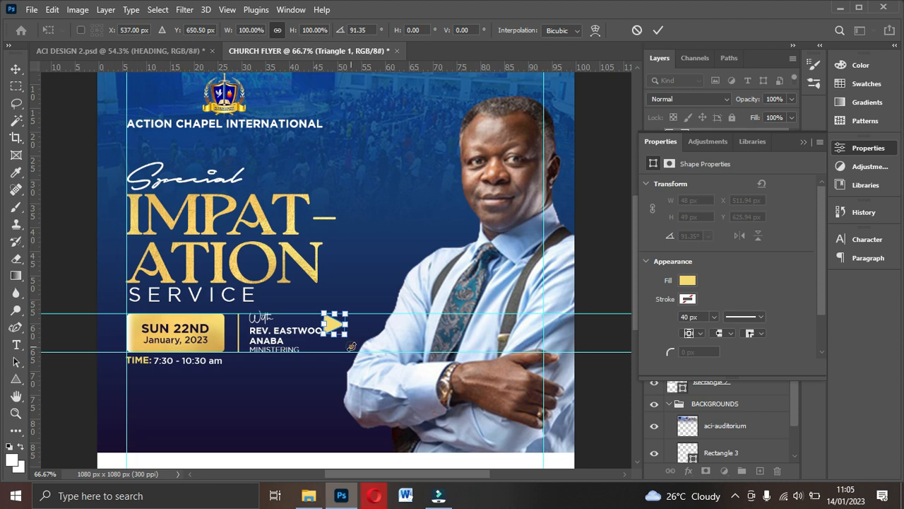
drag(323, 311, 326, 317)
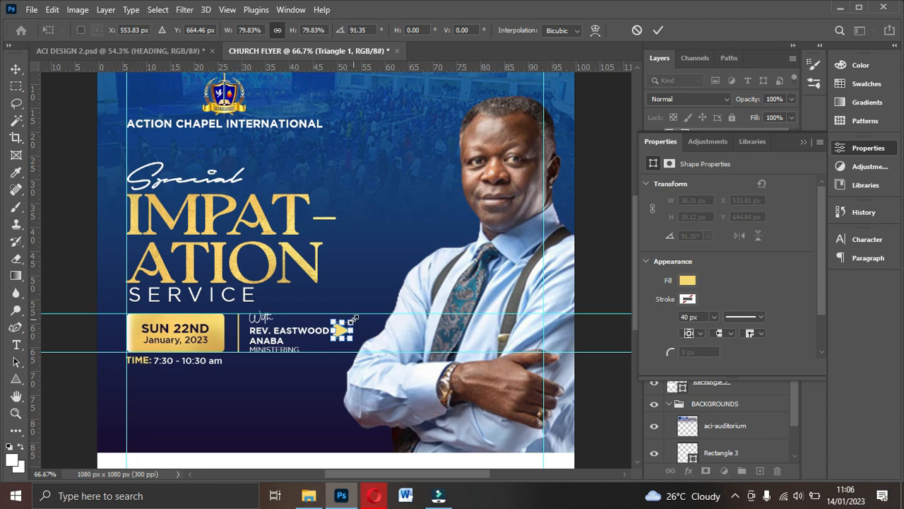
drag(356, 316, 354, 320)
click(657, 30)
click(415, 260)
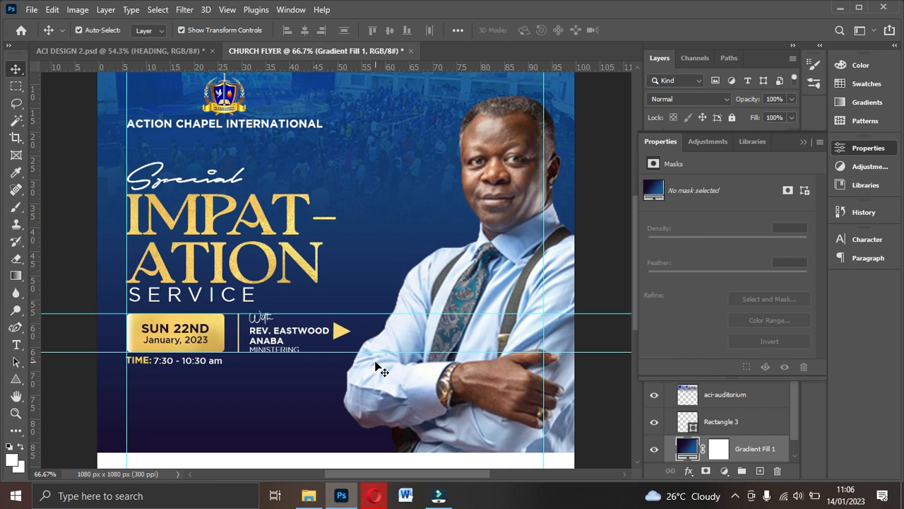
- Remove both horizontal guides and nudge the pastor's photo four steps left to about X 499 px
drag(371, 313, 413, 36)
drag(363, 351, 375, 13)
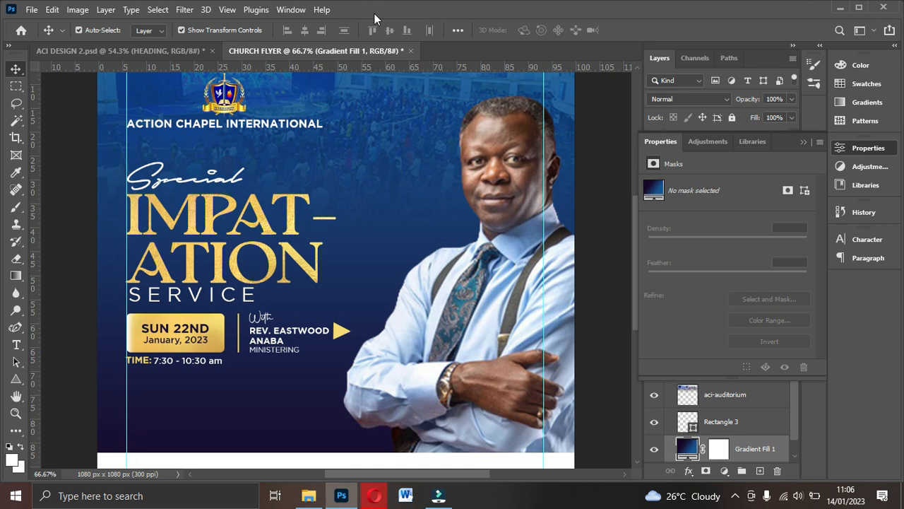
click(415, 374)
key(Left)
key(Left)
key(Left)
key(Left)
key(Left)
key(Left)
key(Left)
key(Left)
key(Left)
key(Left)
key(Left)
key(Left)
key(Left)
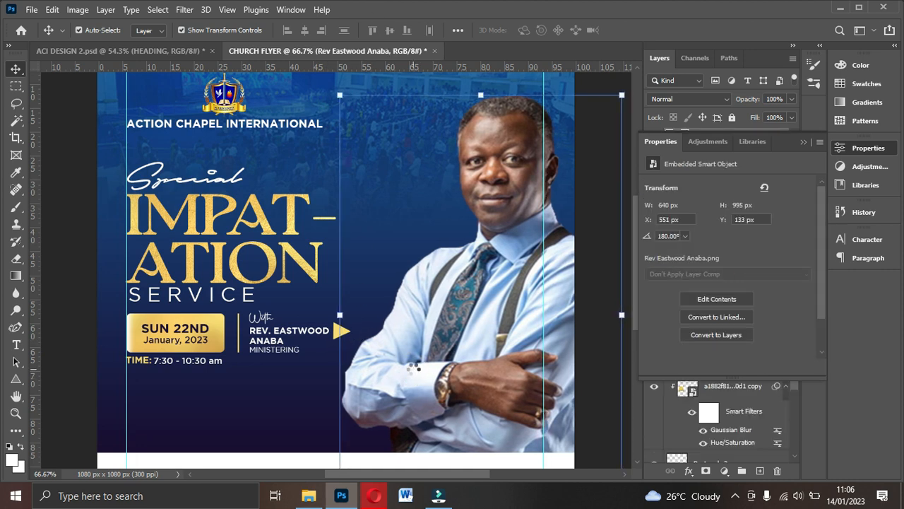
key(Left)
key(Left)
key(Left)
key(Left)
key(Left)
key(Left)
key(Left)
key(Left)
key(Left)
key(Left)
key(Left)
key(Left)
key(Left)
key(Left)
key(Left)
key(Left)
key(Left)
key(Left)
key(Left)
key(Left)
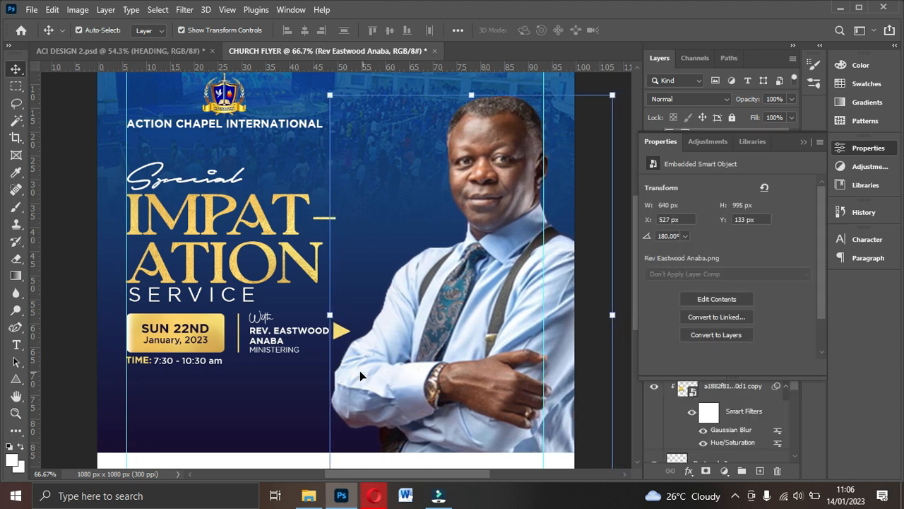
key(Left)
key(Left)
key(Left)
key(Left)
key(Left)
key(Left)
key(Left)
key(Left)
key(Left)
key(Left)
key(Left)
key(Left)
key(Left)
key(Left)
key(Left)
key(Left)
key(Left)
key(Left)
key(Left)
key(Left)
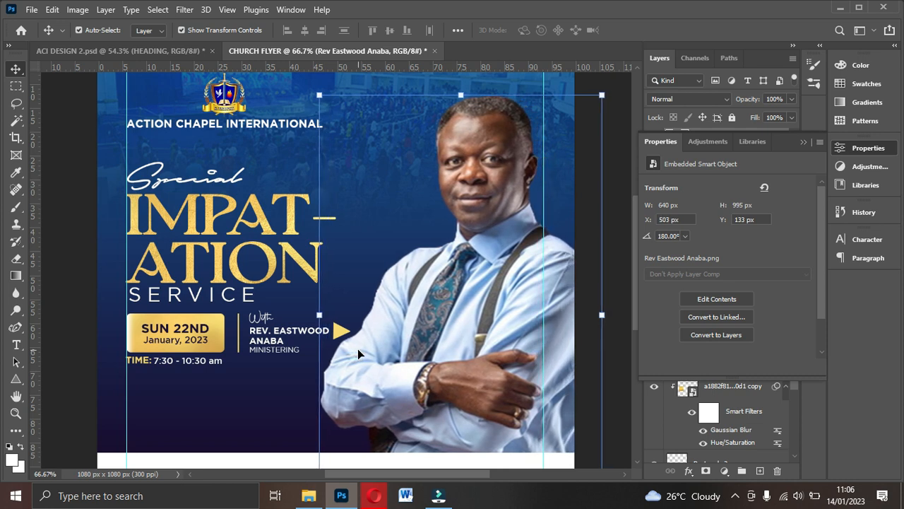
key(Left)
key(Left)
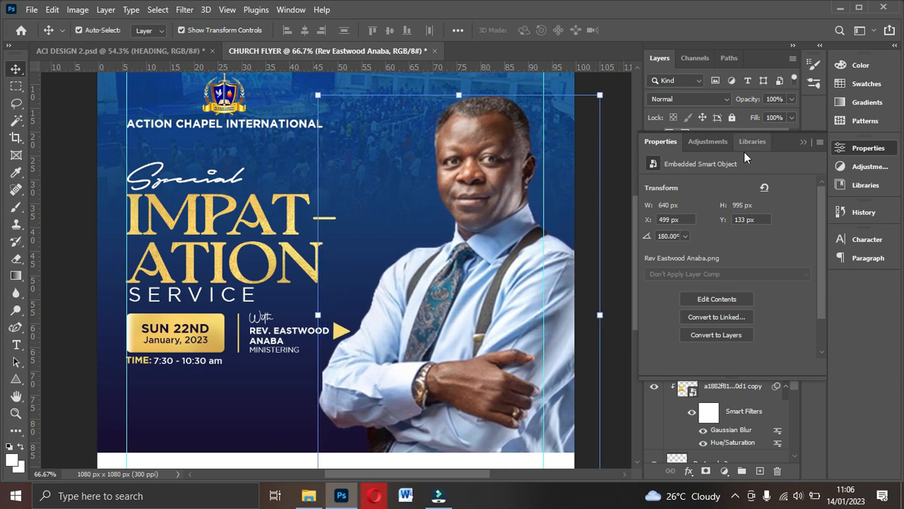
- Collapse the Properties panel and fit the whole flyer in the window
click(805, 142)
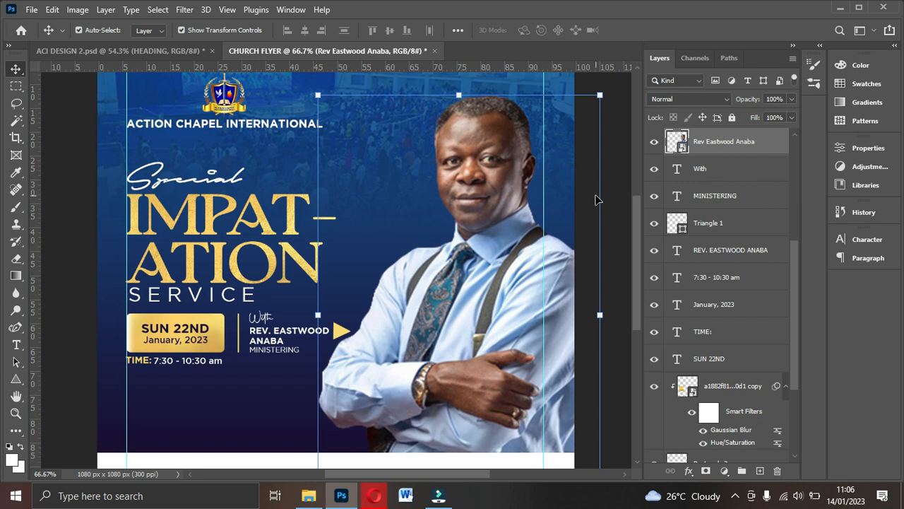
key(ctrl+0)
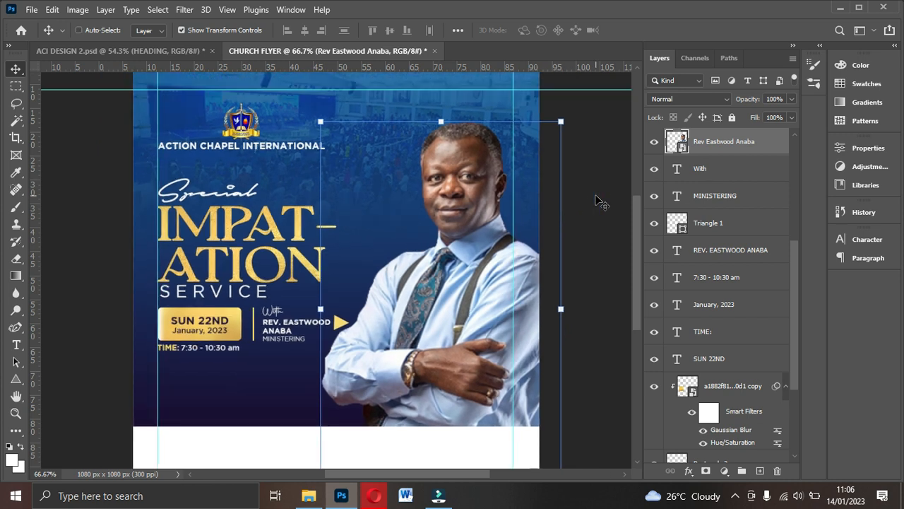
ctrl+click(595, 198)
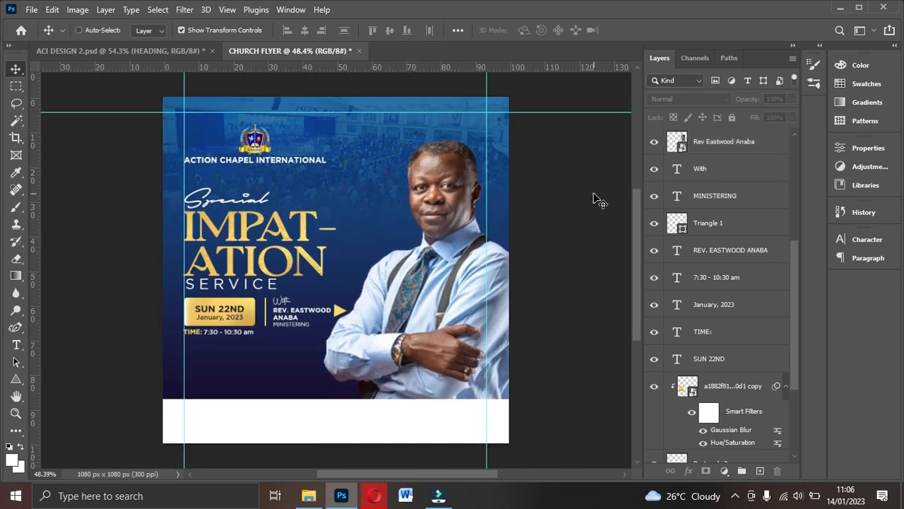
key(ctrl+0)
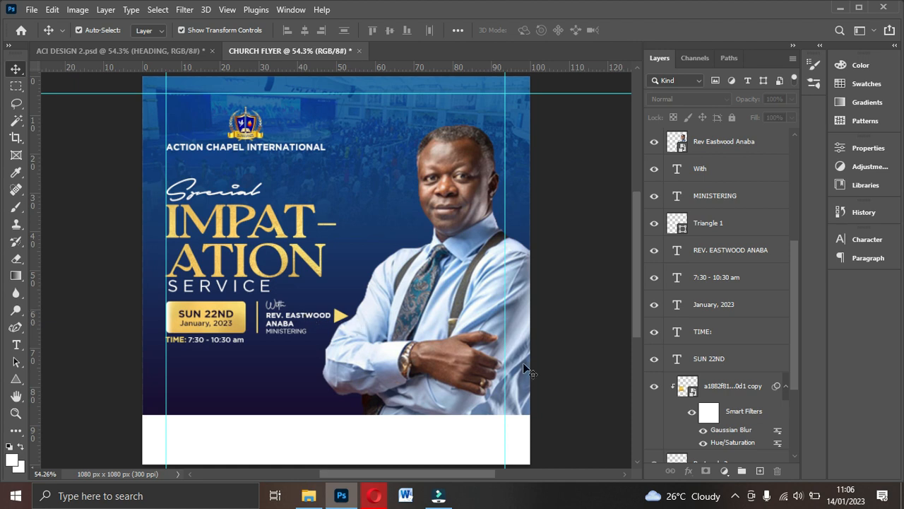
- Check the ACI DESIGN 2.psd reference, then switch back to CHURCH FLYER.psd
click(139, 50)
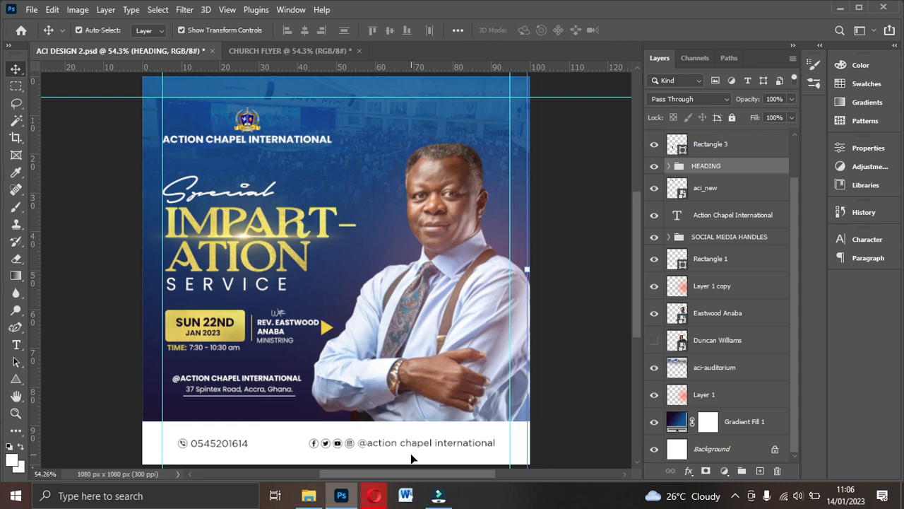
click(290, 49)
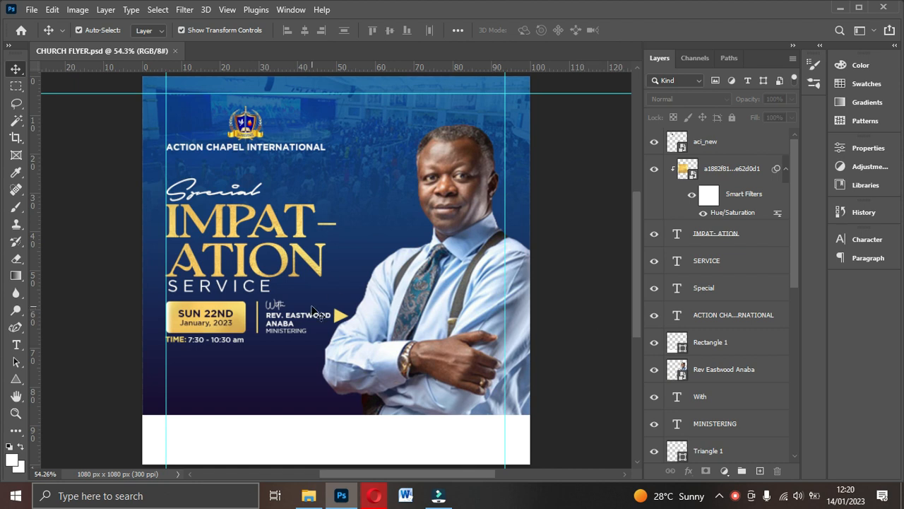
- Copy the ACTION CHAPEL INTERNATIONAL text below the time line and prefix it with @
click(271, 154)
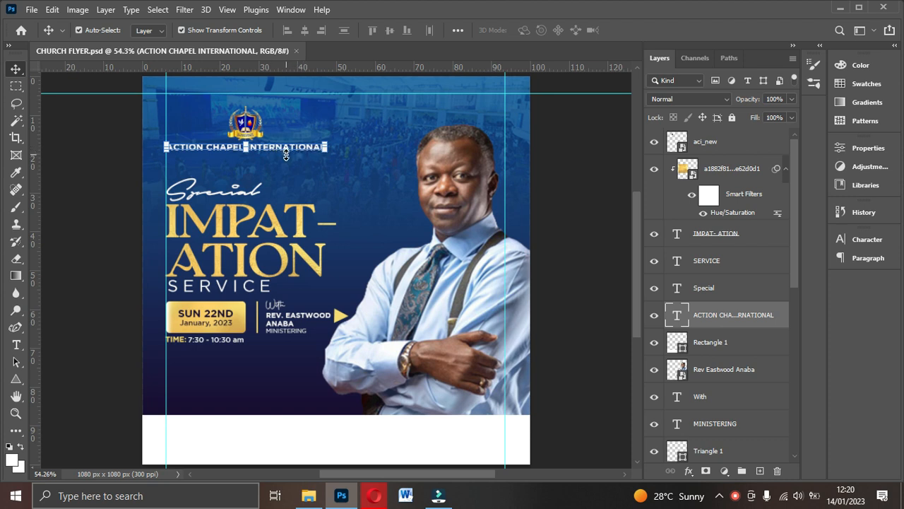
key(ctrl+j)
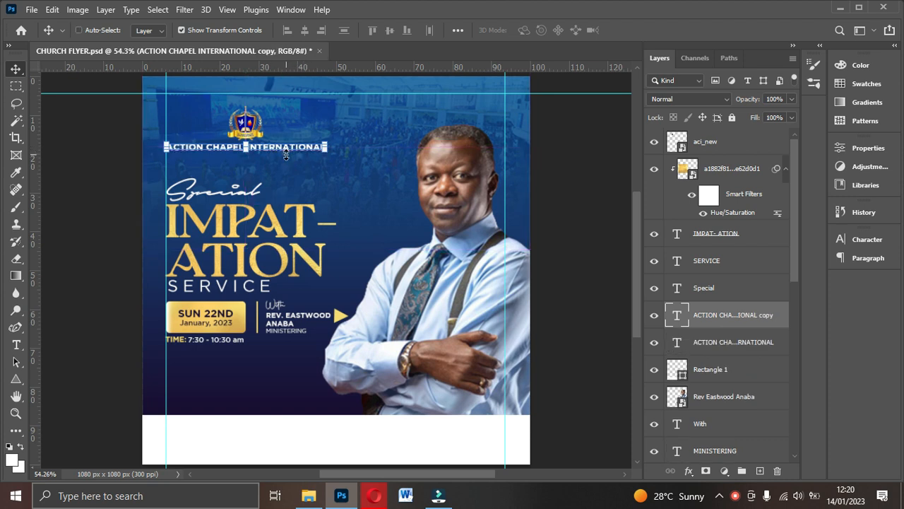
drag(274, 144, 277, 381)
double_click(277, 382)
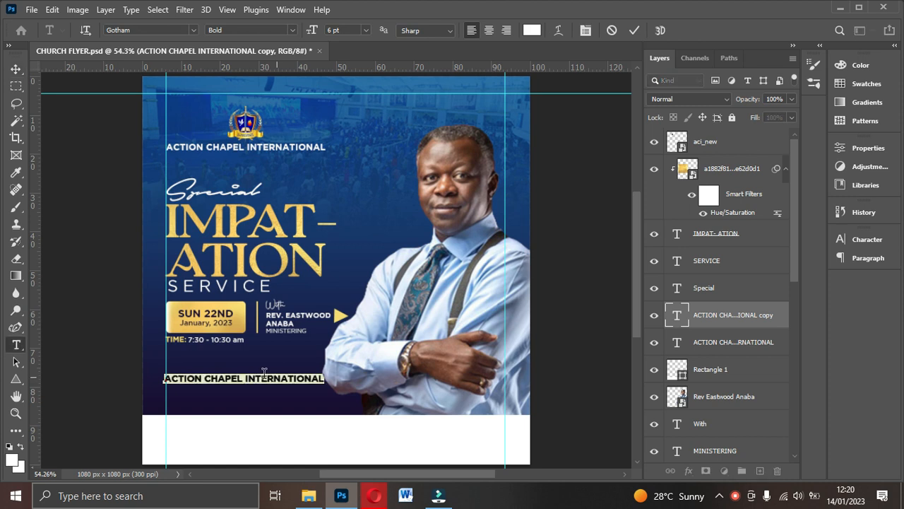
click(169, 380)
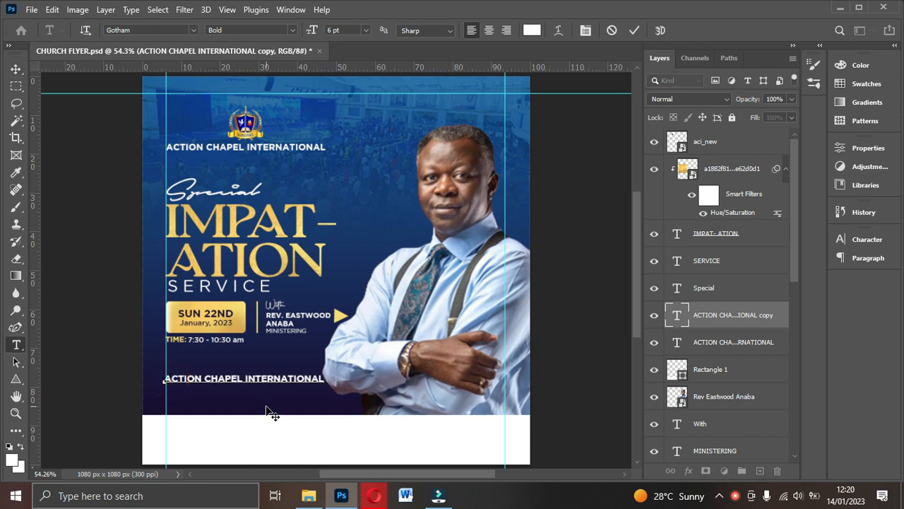
text(@)
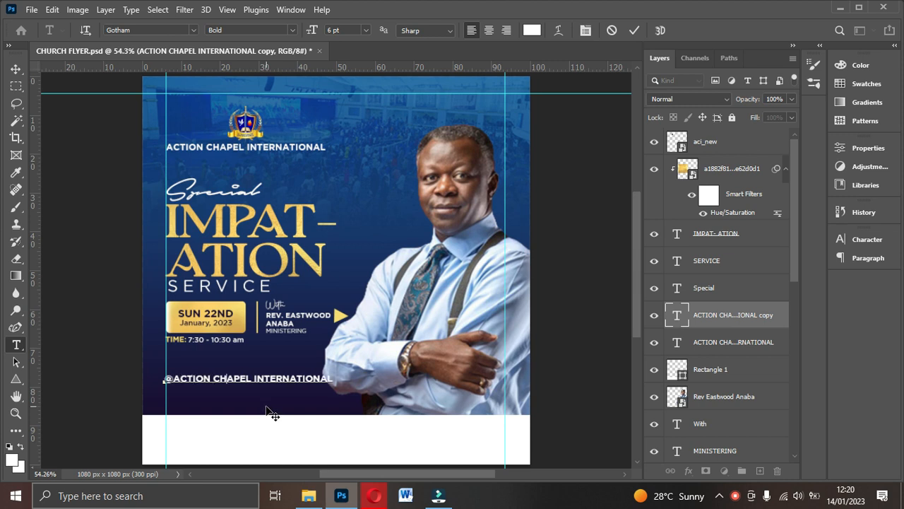
click(635, 31)
key(v)
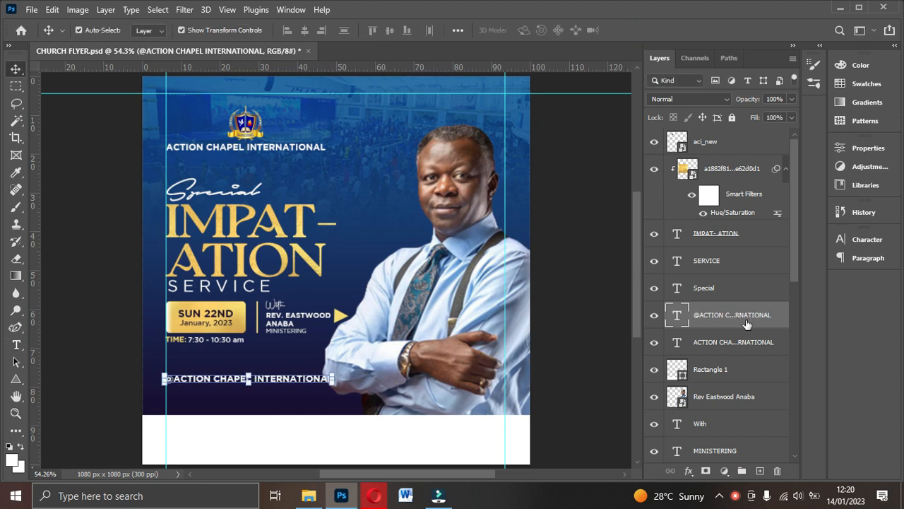
click(869, 240)
click(728, 274)
text(5)
key(Return)
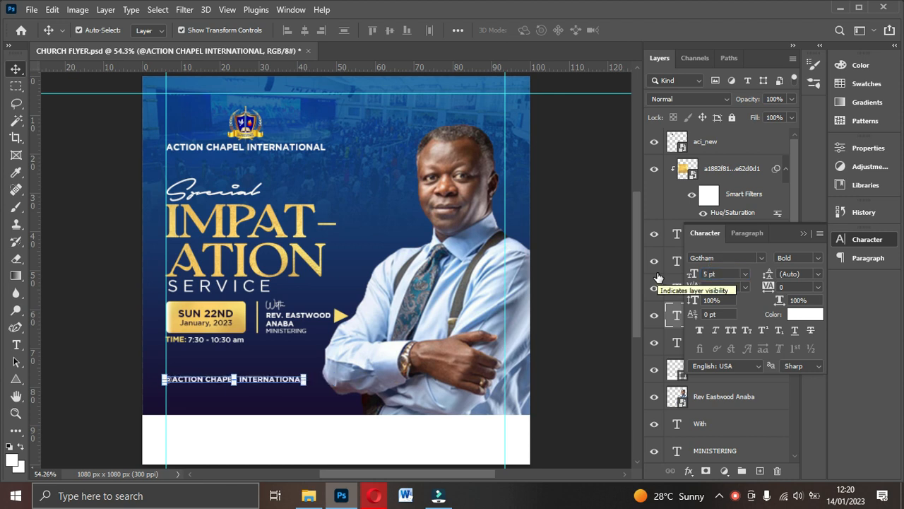
drag(283, 385, 291, 381)
alt+click(291, 381)
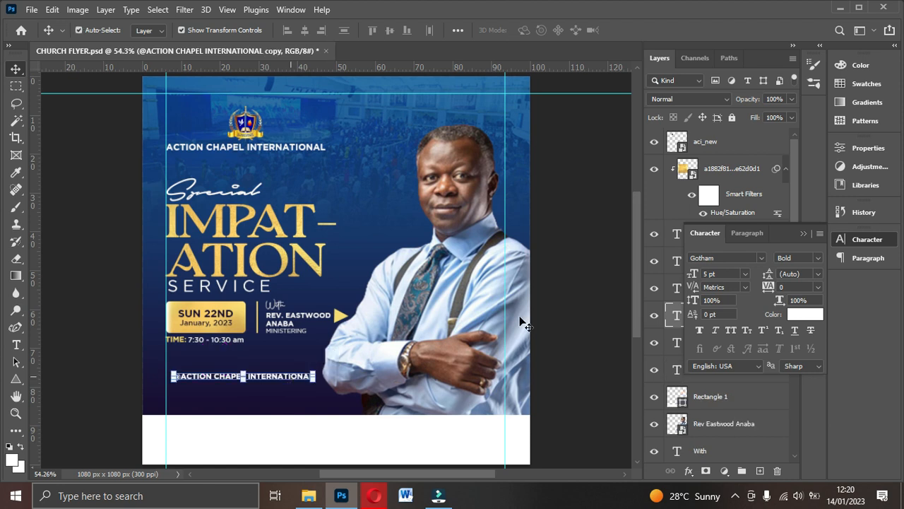
drag(283, 380, 283, 392)
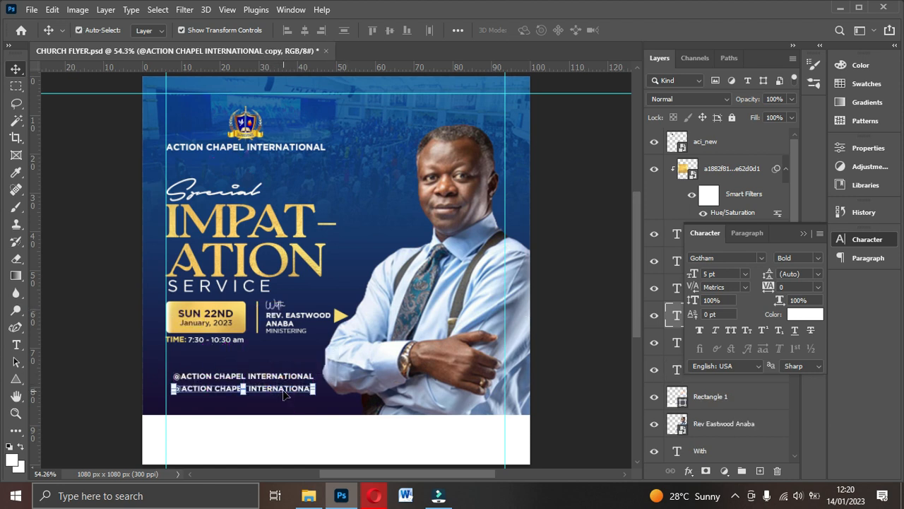
double_click(281, 387)
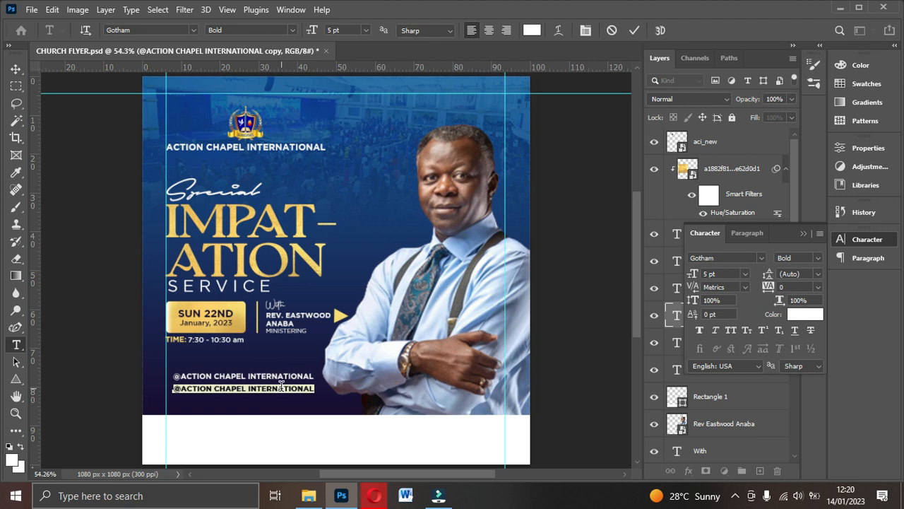
key(BackSpace)
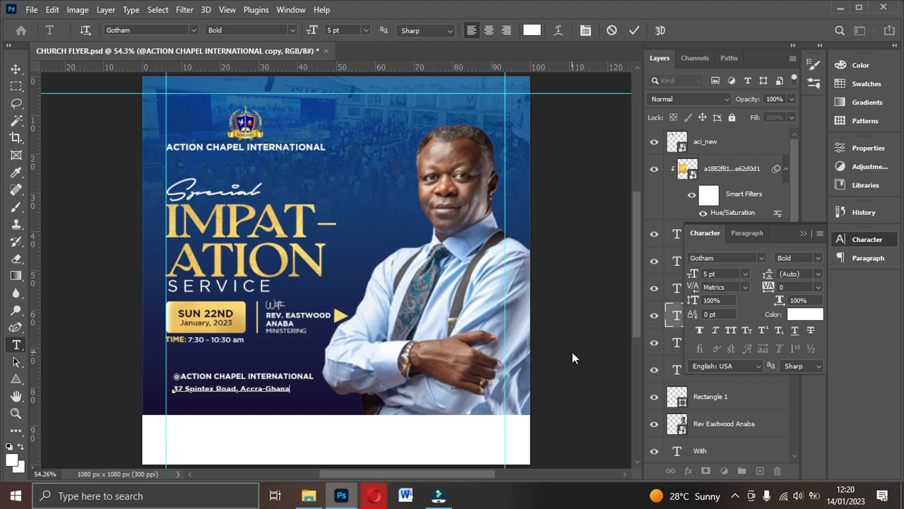
click(633, 31)
key(v)
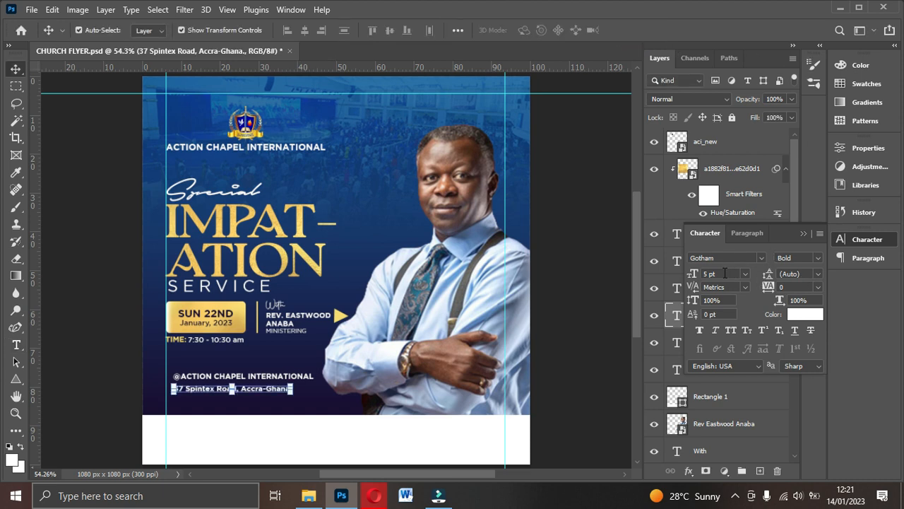
- Set the address line to 5 pt Gotham Book and nudge it into place under the handle
click(718, 276)
text(4)
key(Return)
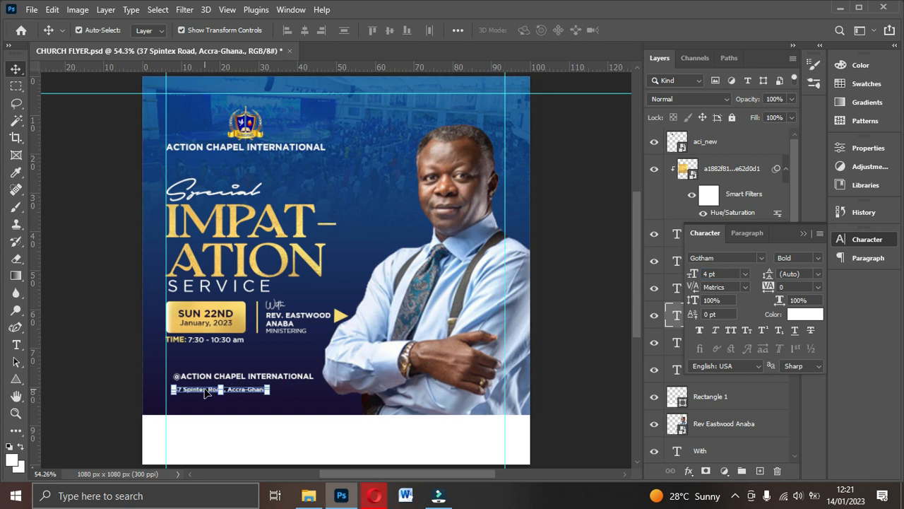
click(728, 274)
text(5)
key(Return)
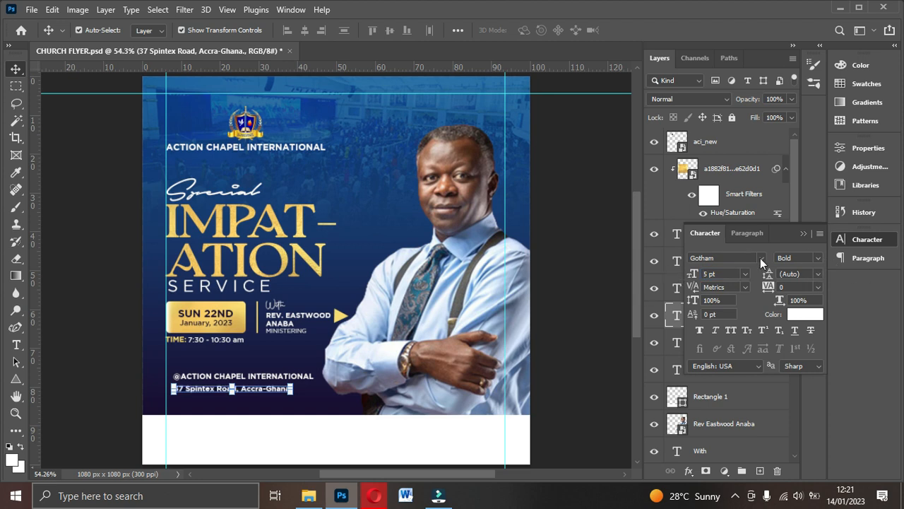
click(819, 259)
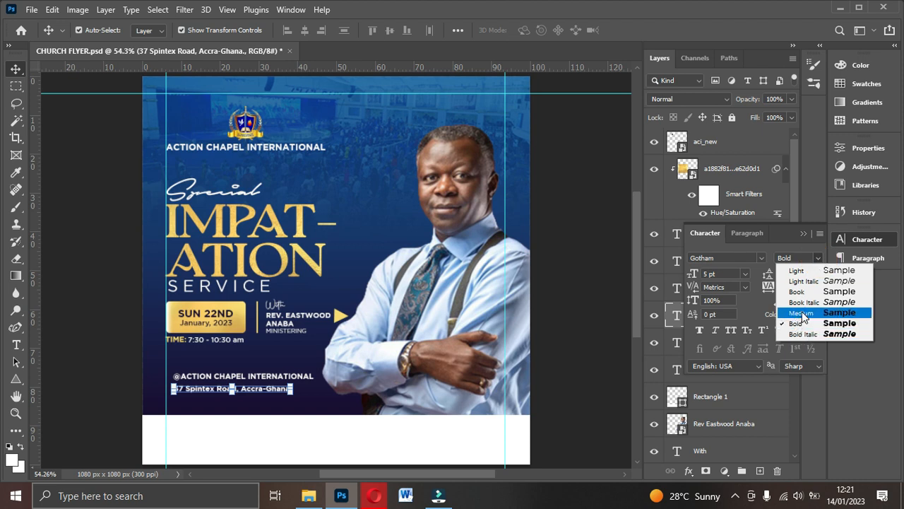
click(803, 314)
click(819, 258)
click(806, 292)
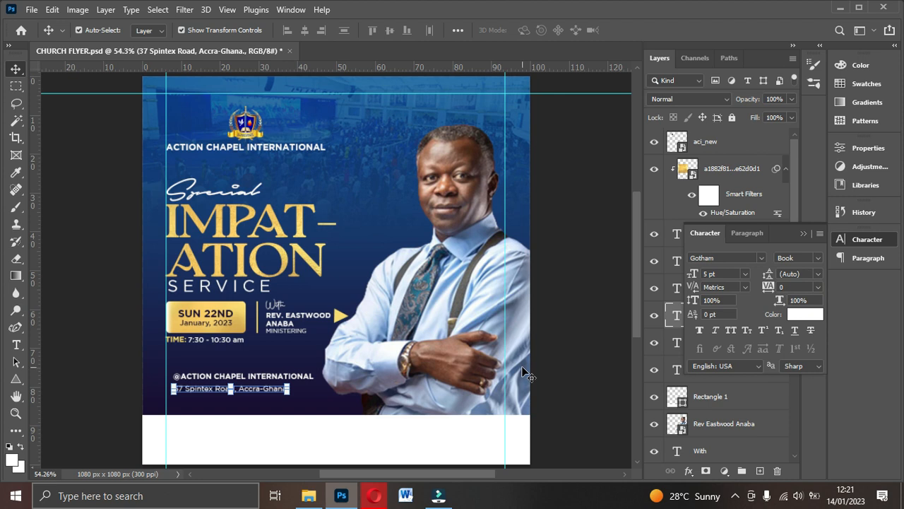
drag(276, 392, 285, 387)
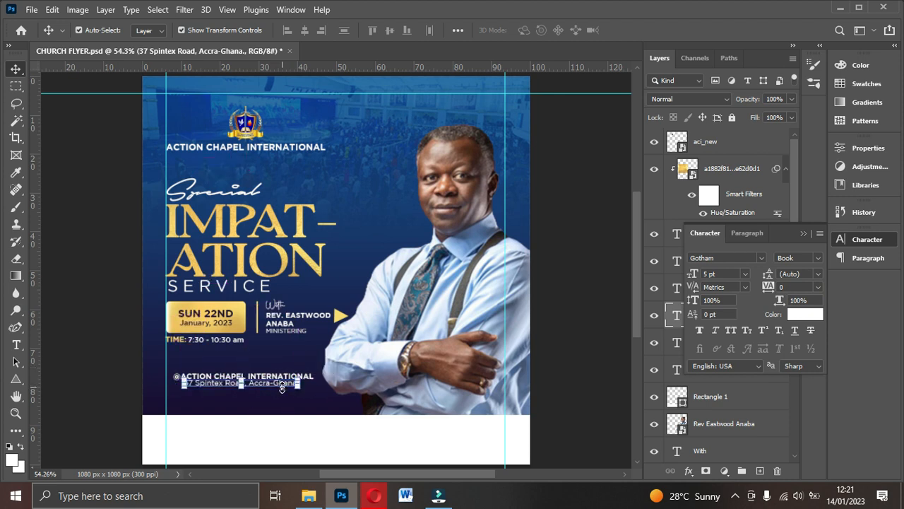
key(Down)
key(Down)
key(Down)
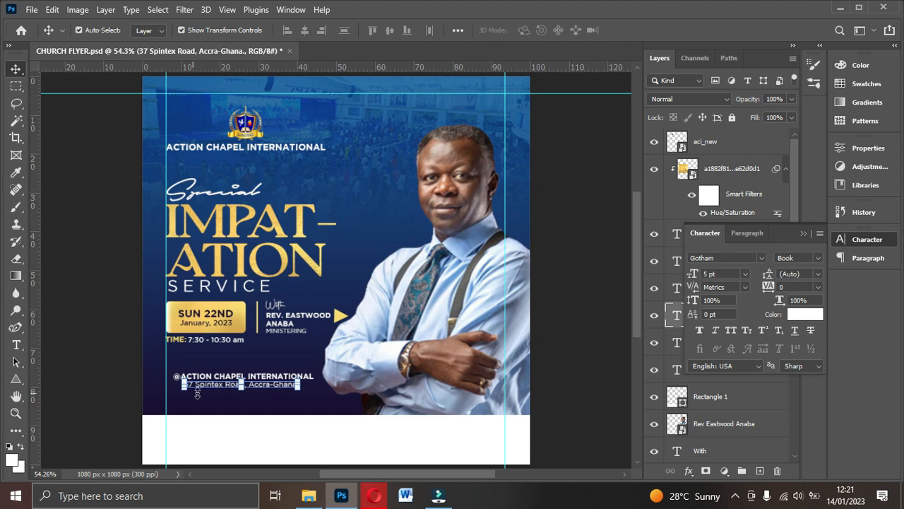
- Draw a thin white rectangle line just beneath the address text
click(16, 379)
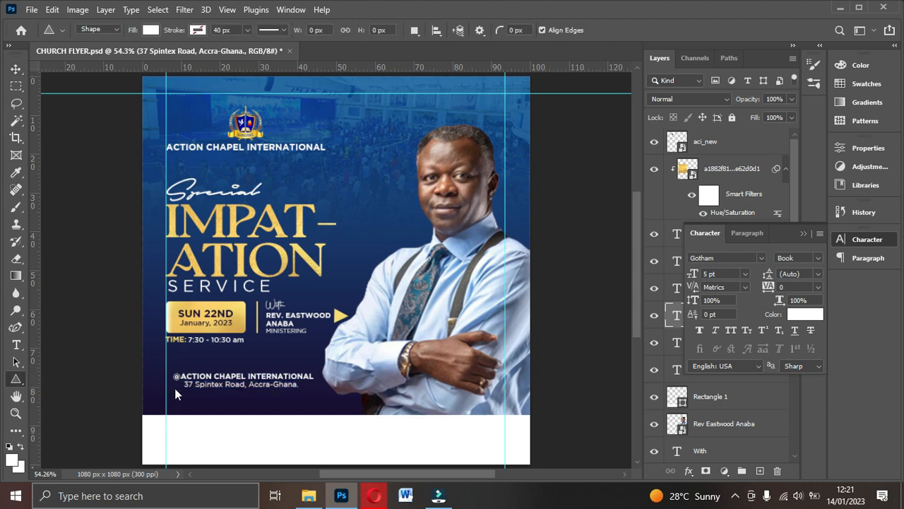
drag(183, 390, 303, 391)
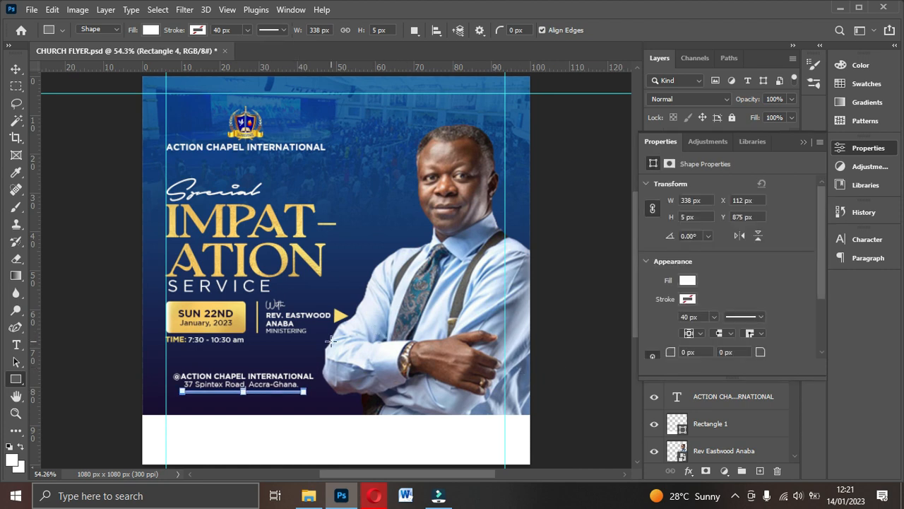
key(ctrl+z)
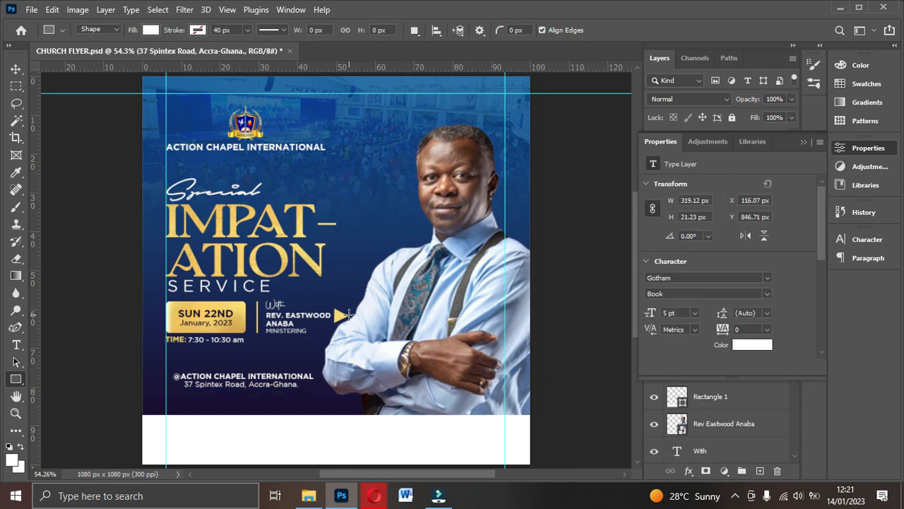
key(ctrl+plus)
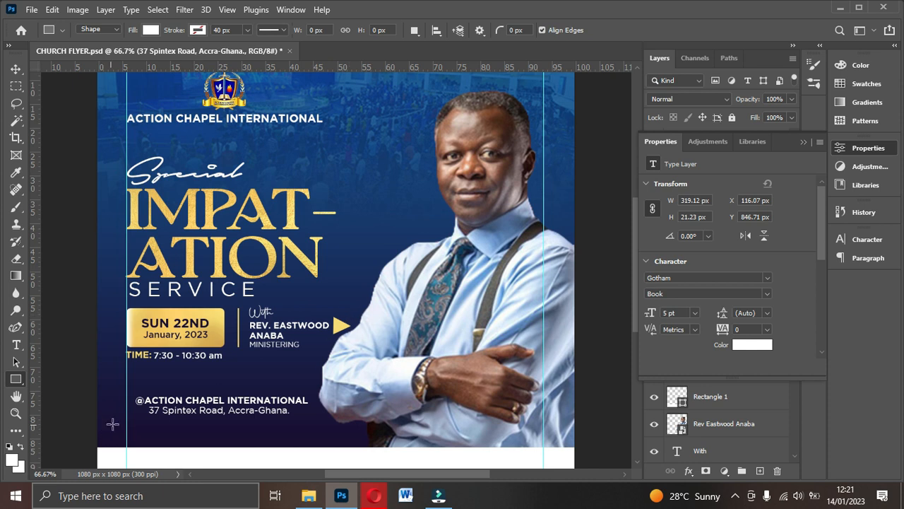
drag(146, 417, 304, 417)
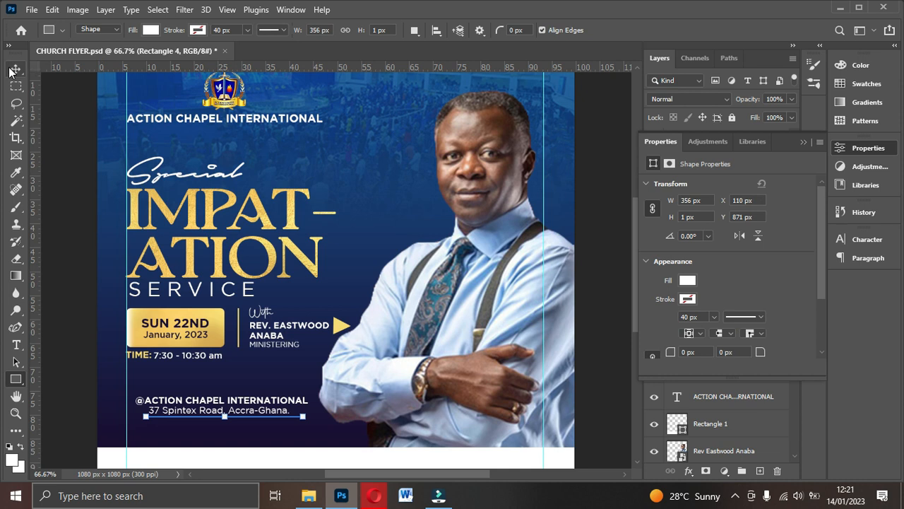
- Align the line, address and church name on horizontal centres, then nudge the group up and left
click(15, 69)
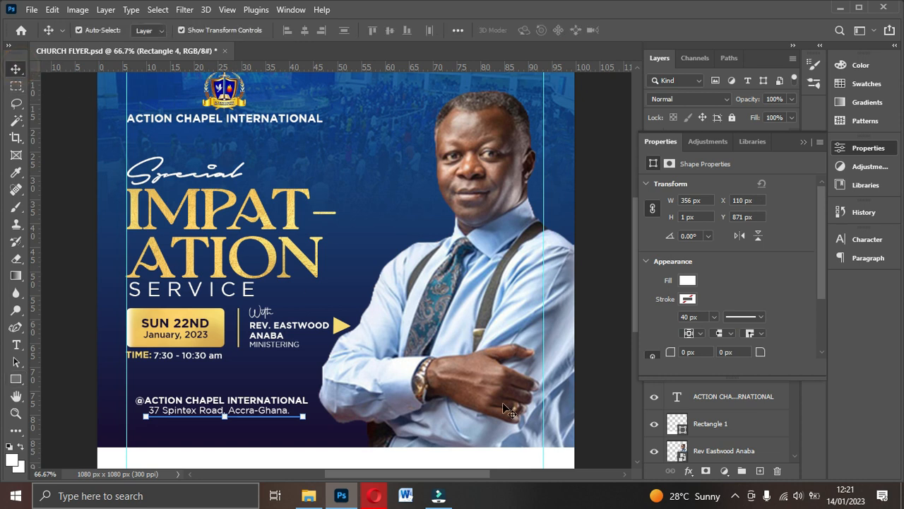
click(803, 141)
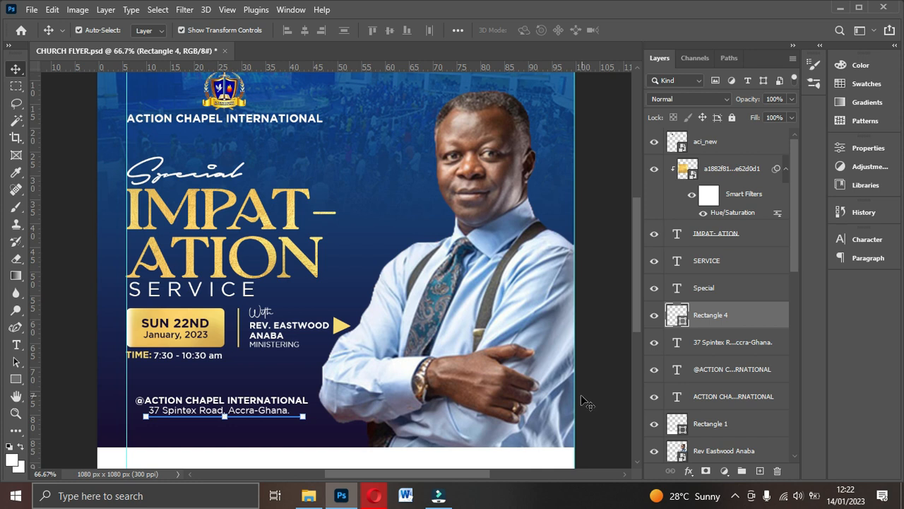
drag(574, 400, 563, 400)
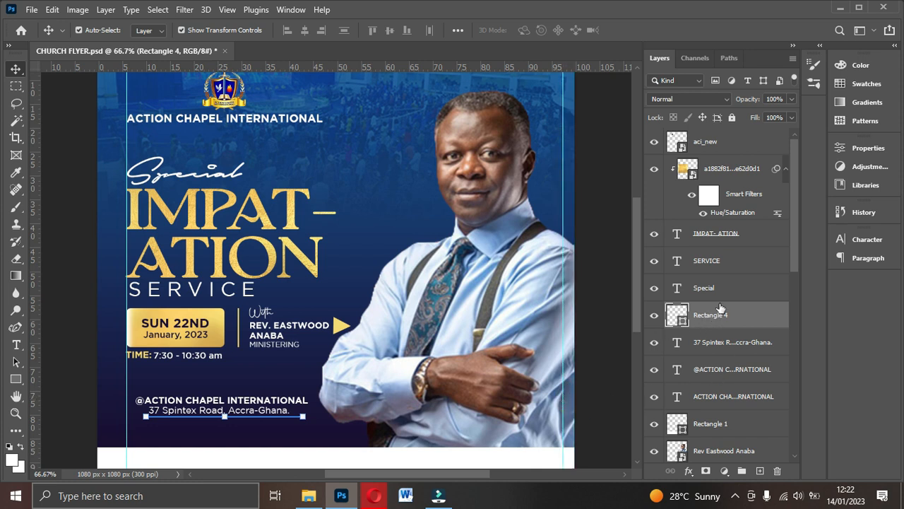
ctrl+click(713, 343)
ctrl+click(718, 373)
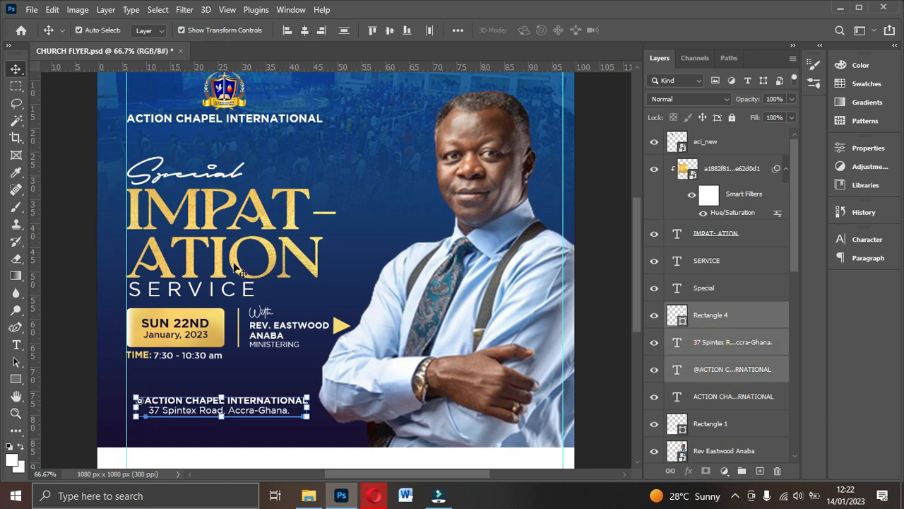
click(304, 31)
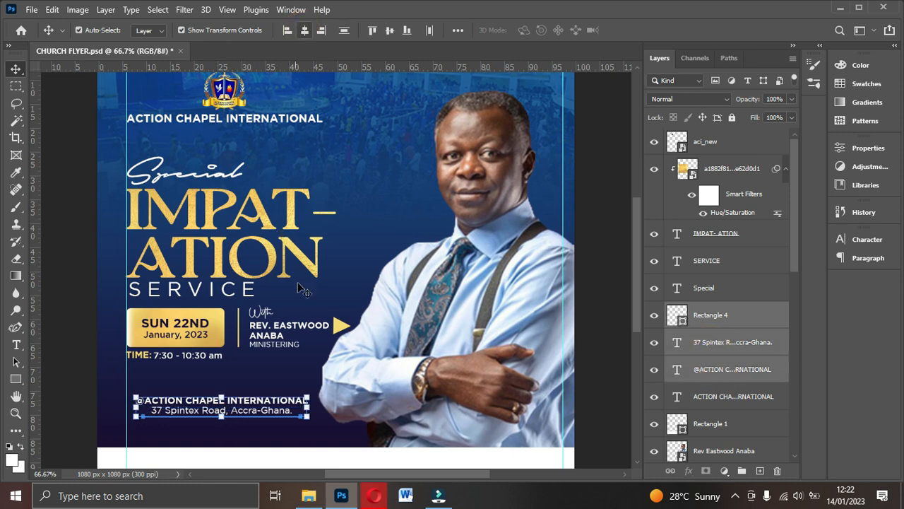
key(Left)
key(Left)
key(Up)
key(Up)
key(Up)
key(Up)
key(Up)
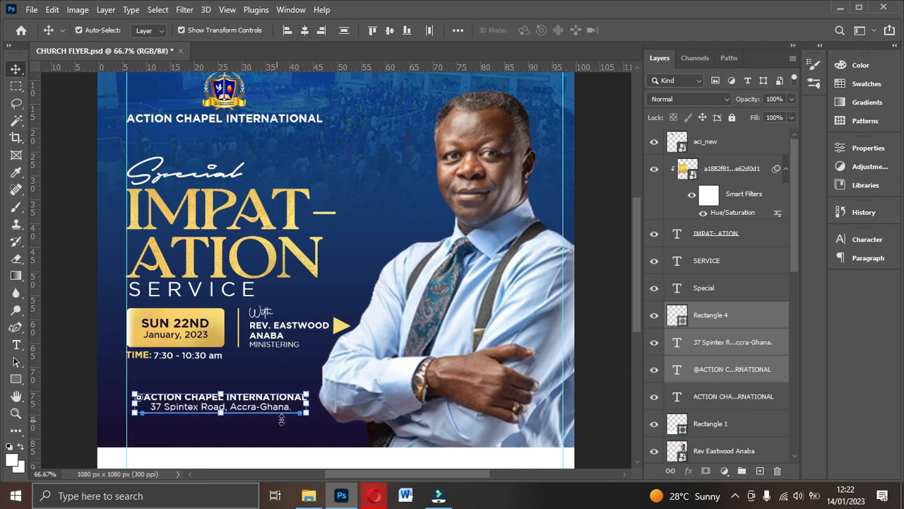
click(583, 368)
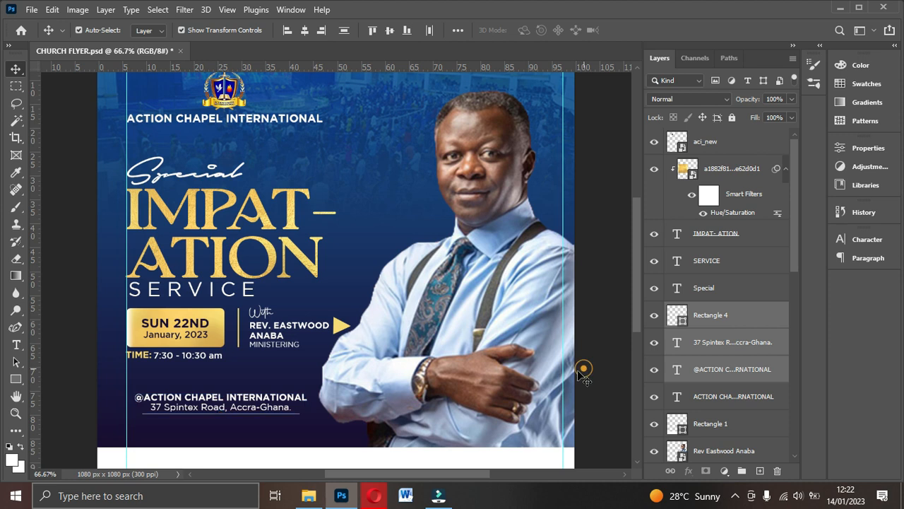
click(261, 394)
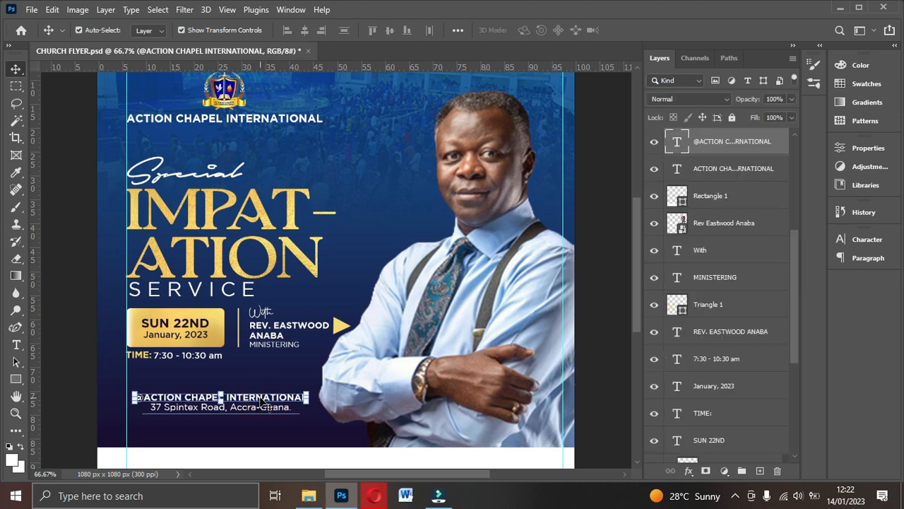
- Duplicate the church name line above it, retype it as 'VENUE:' and centre it
key(ctrl+j)
drag(241, 401, 264, 378)
double_click(263, 375)
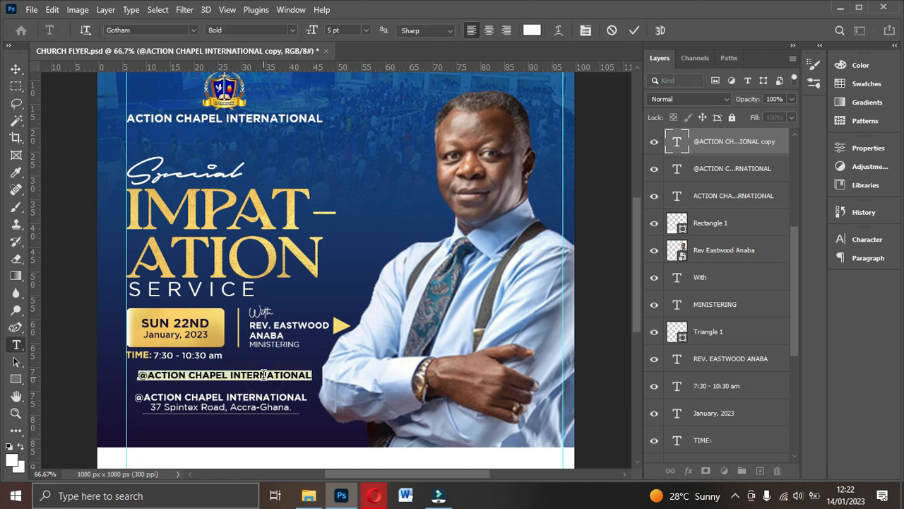
text(VEBUE)
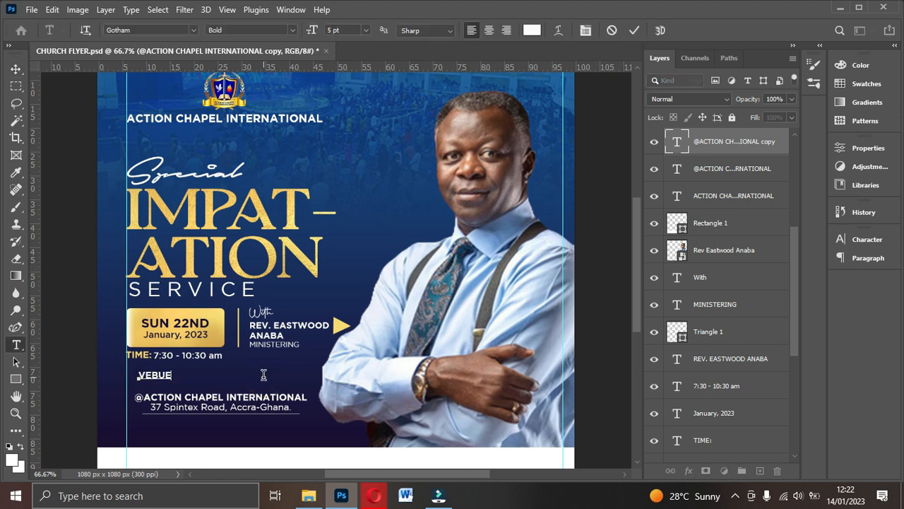
key(BackSpace)
key(BackSpace)
text(VUE)
key(BackSpace)
key(BackSpace)
key(BackSpace)
key(BackSpace)
text(NUE:)
click(635, 29)
key(v)
drag(168, 378, 234, 384)
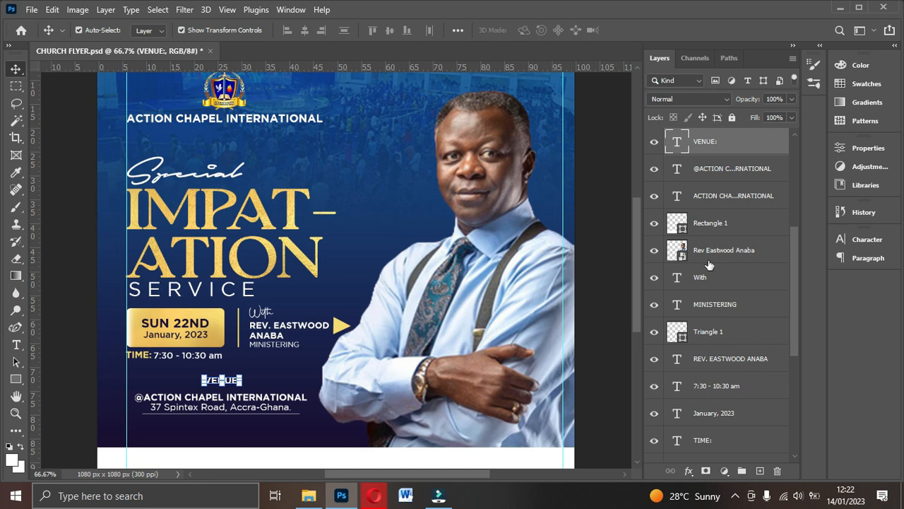
- Underline 'VENUE:' and colour it gold (#f4d86b) sampled from the SUN 22ND box
click(860, 243)
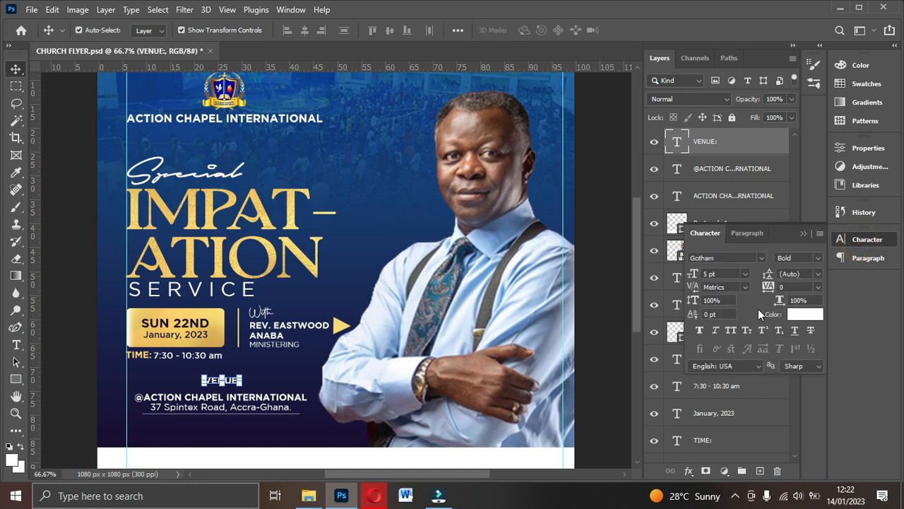
click(795, 331)
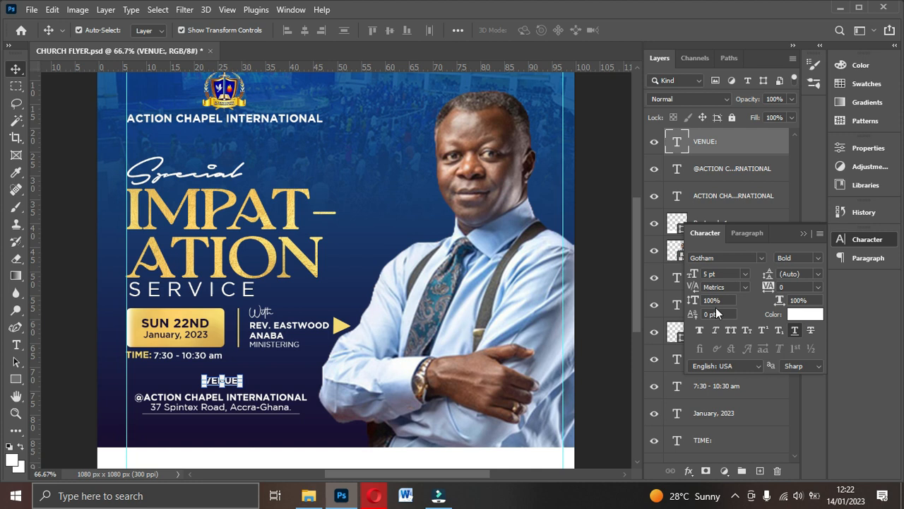
click(806, 314)
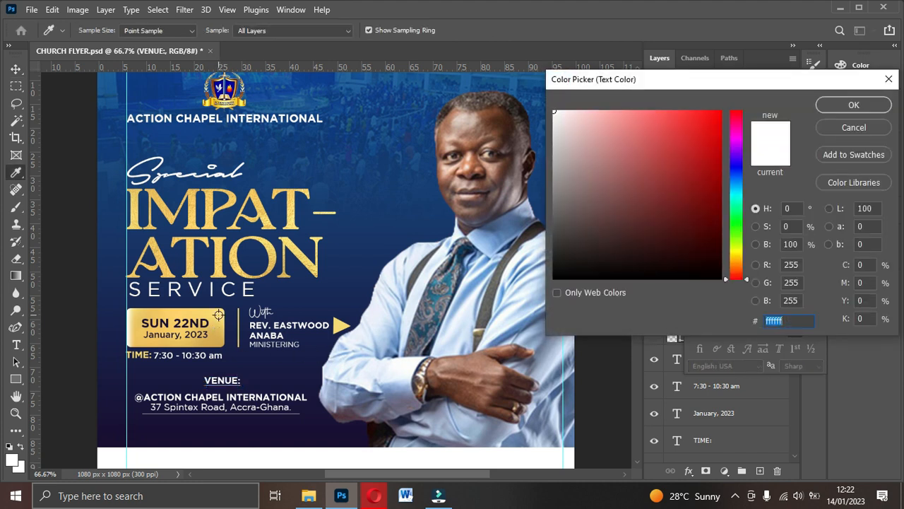
click(219, 315)
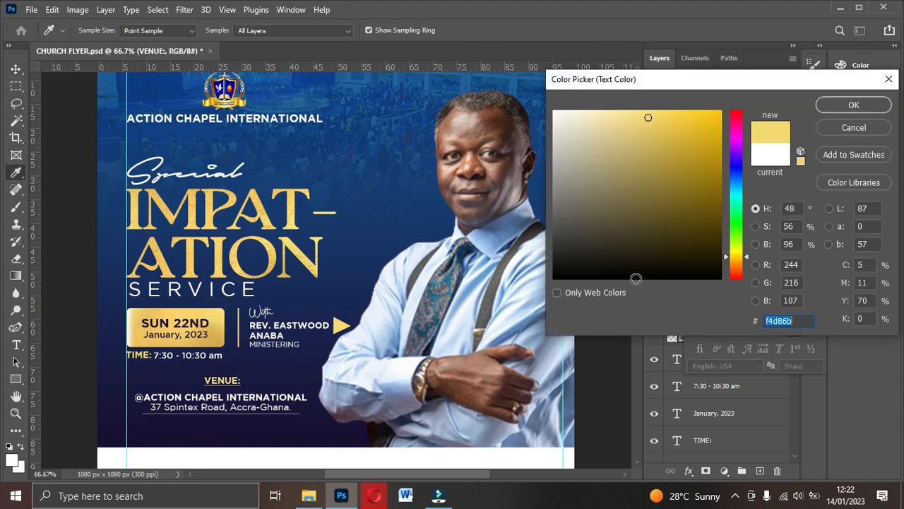
click(835, 106)
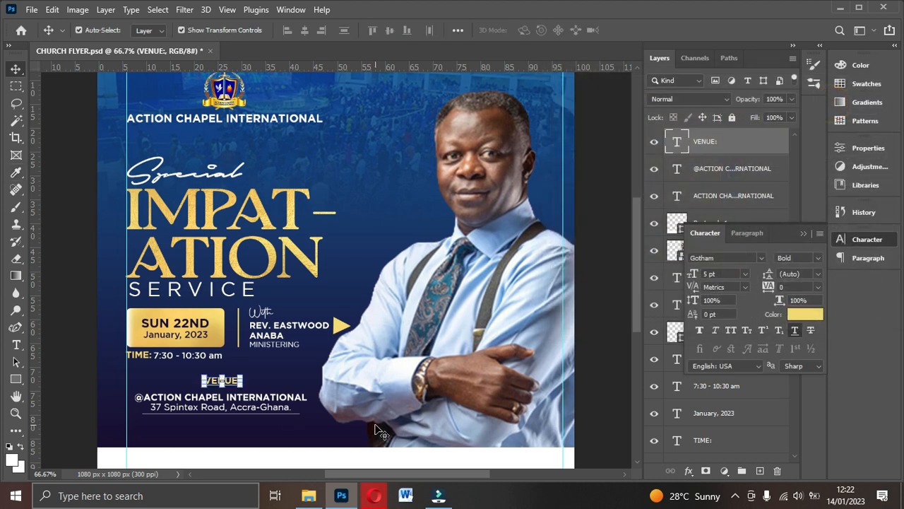
scroll(382, 431, down, 3)
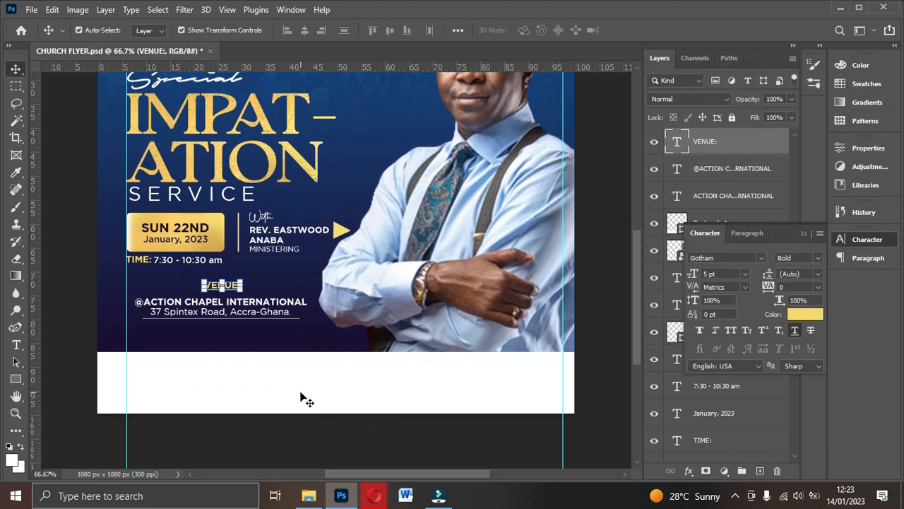
- Duplicate the church name line and move the copy down into the white footer strip
click(345, 394)
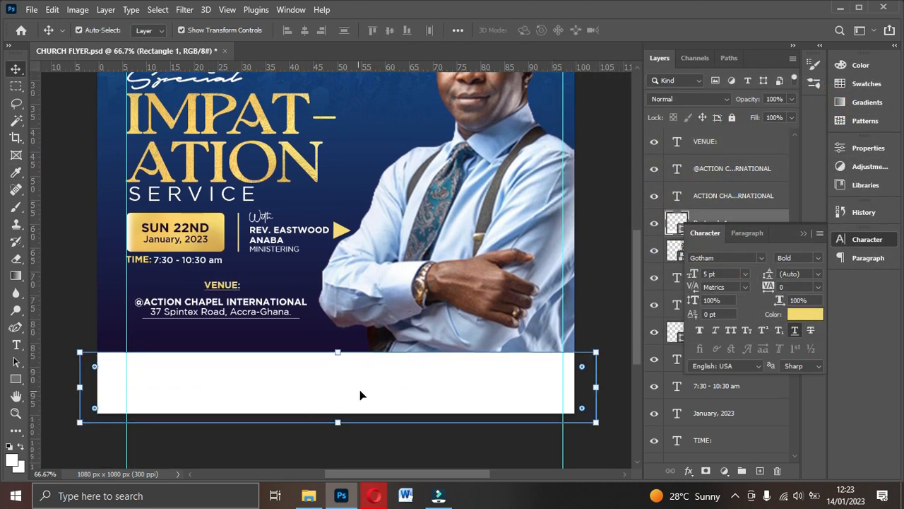
click(804, 233)
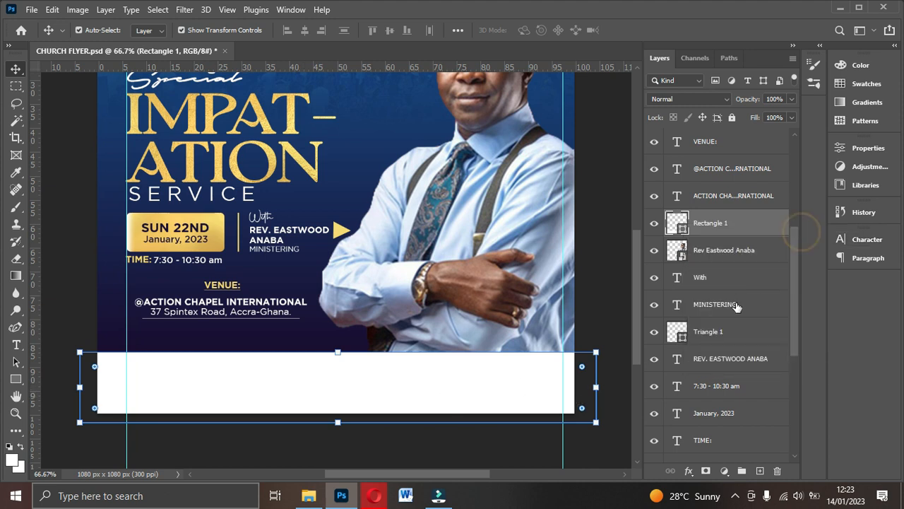
scroll(734, 310, up, 5)
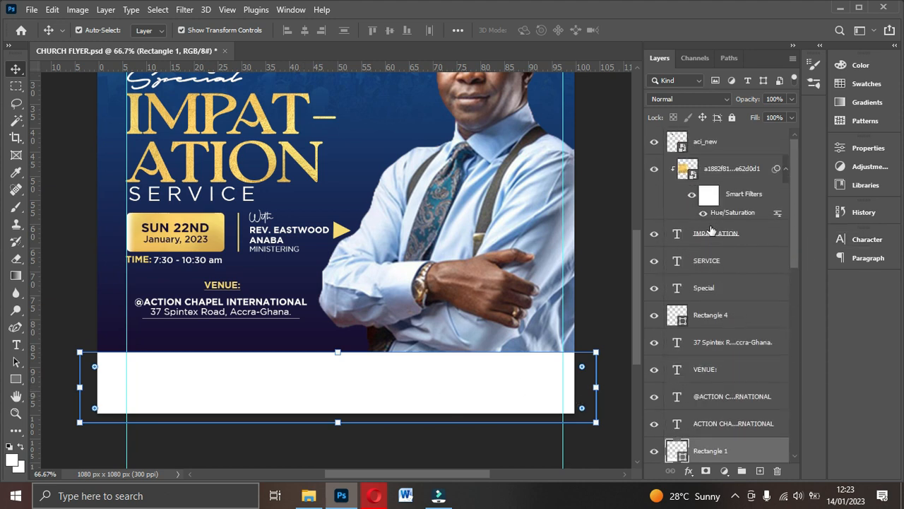
scroll(240, 211, up, 2)
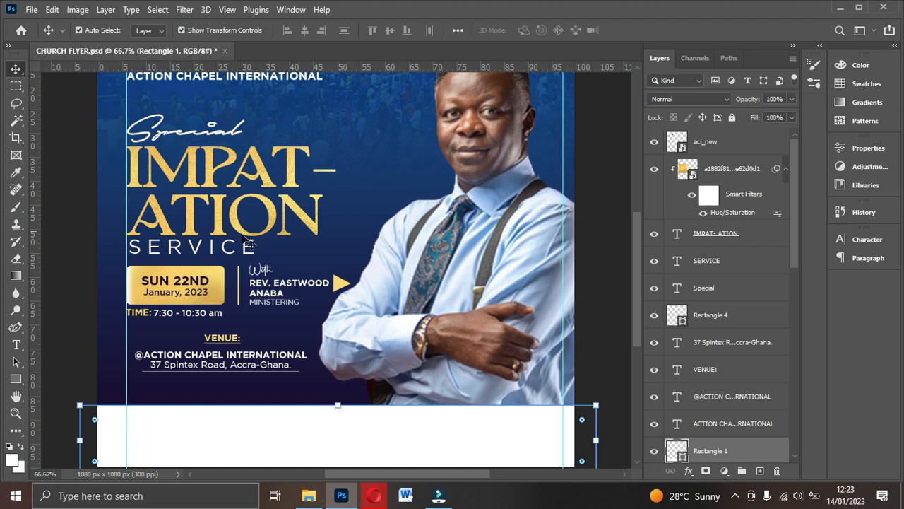
scroll(339, 268, down, 2)
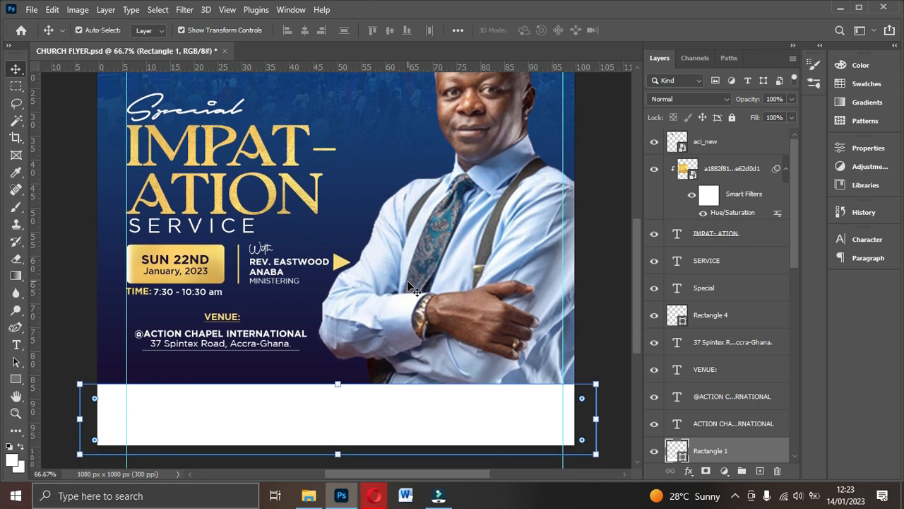
scroll(424, 318, down, 2)
click(269, 292)
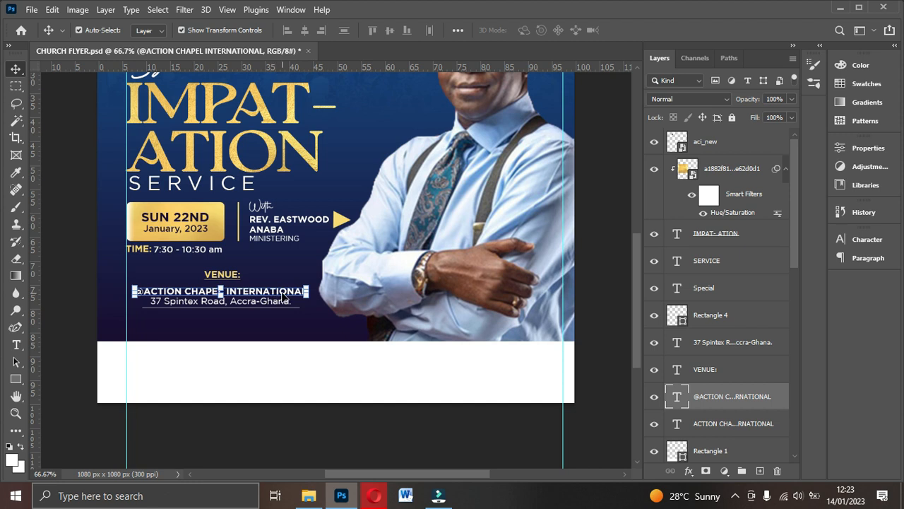
key(ctrl+j)
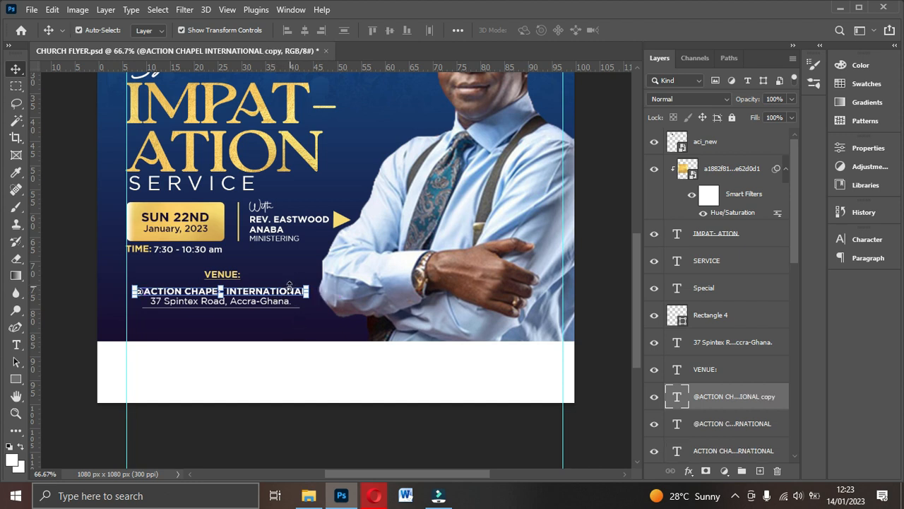
drag(290, 295, 308, 382)
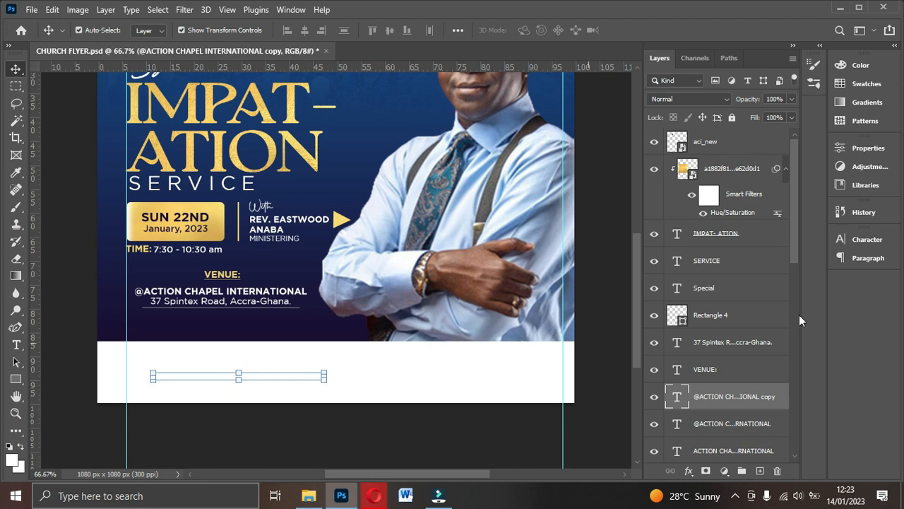
- Make the footer copy black (000000) and replace its text with the church's two phone numbers
click(869, 240)
click(808, 311)
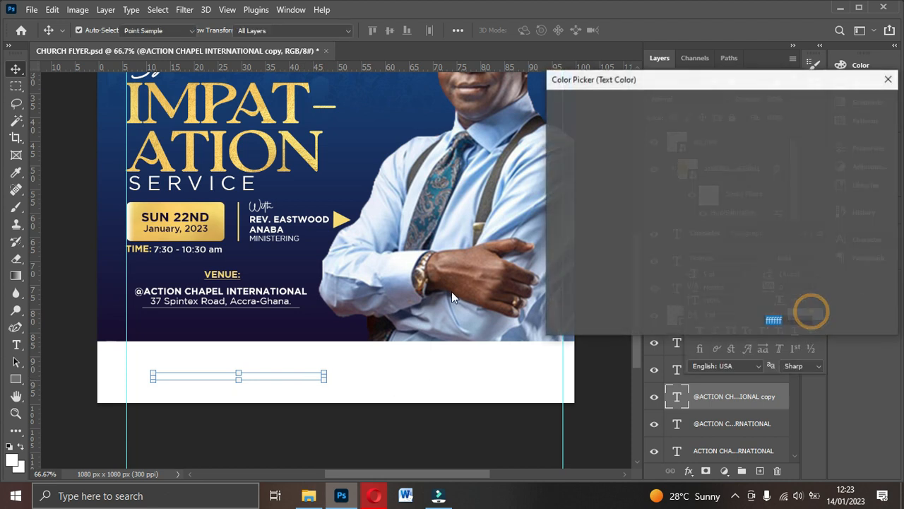
text(000000)
click(852, 105)
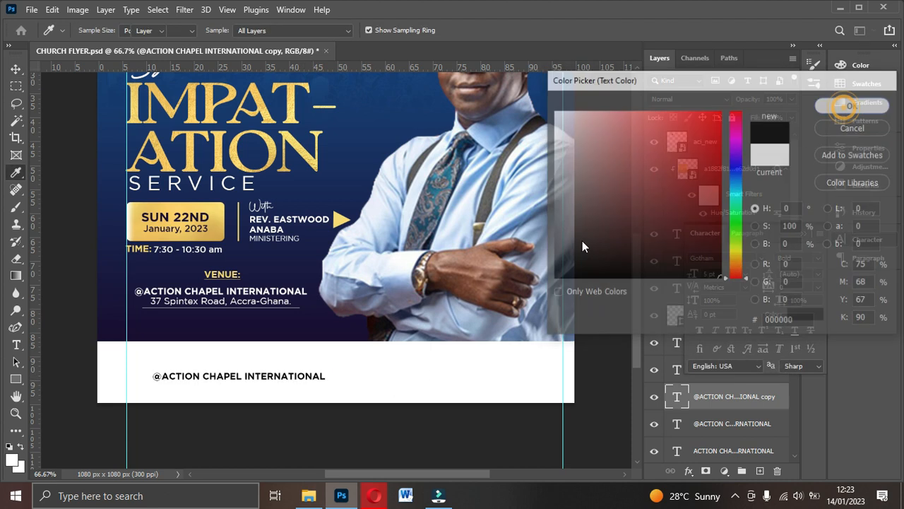
double_click(293, 377)
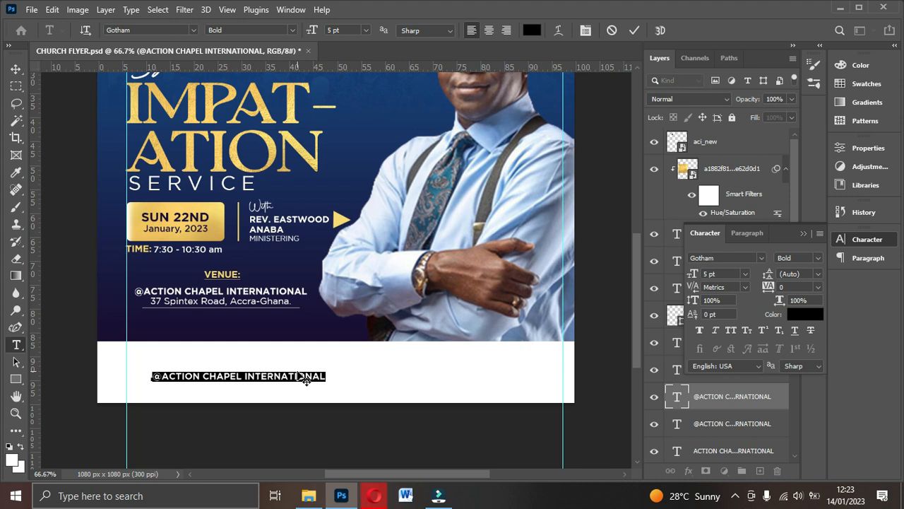
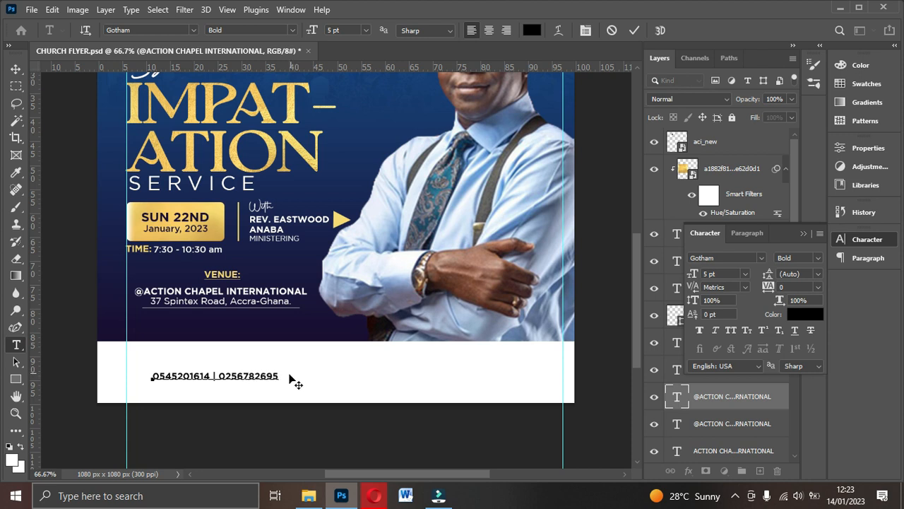
click(635, 31)
- Set the phone numbers to Gotham Medium and shift them slightly right
key(v)
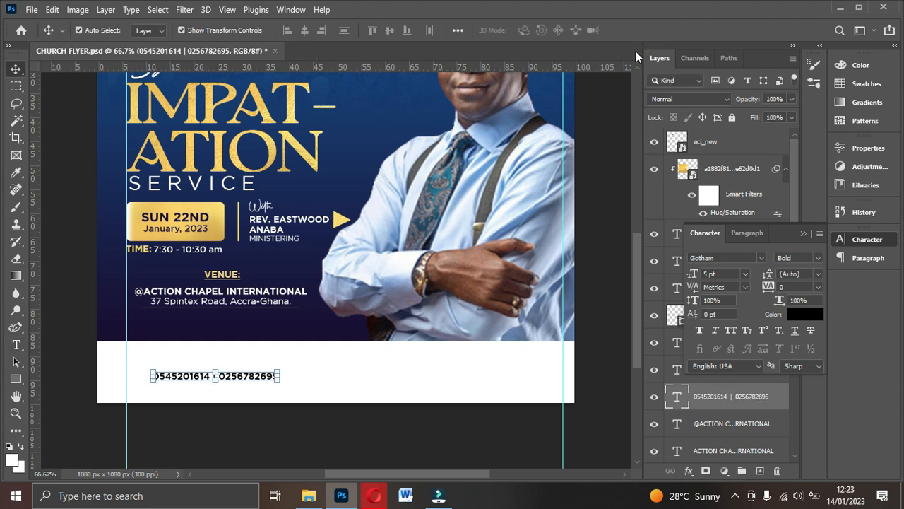
click(818, 258)
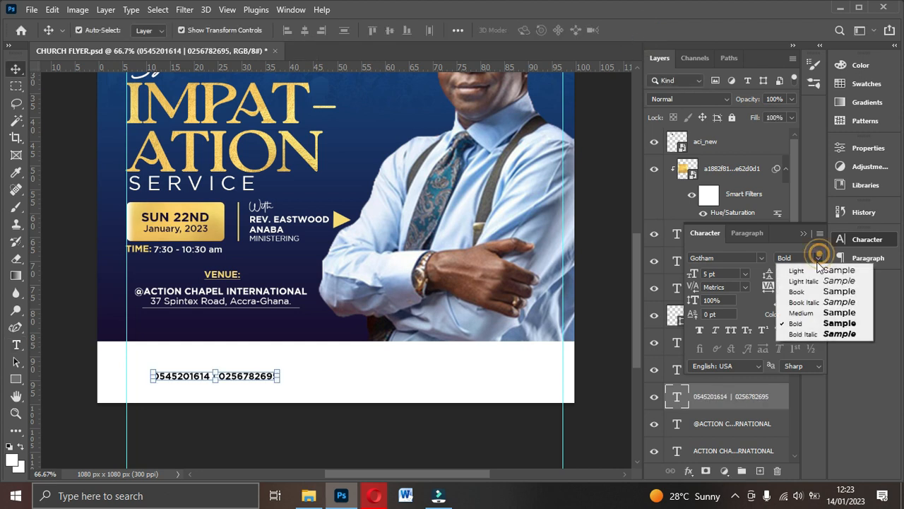
click(813, 313)
drag(245, 378, 251, 379)
key(ctrl+j)
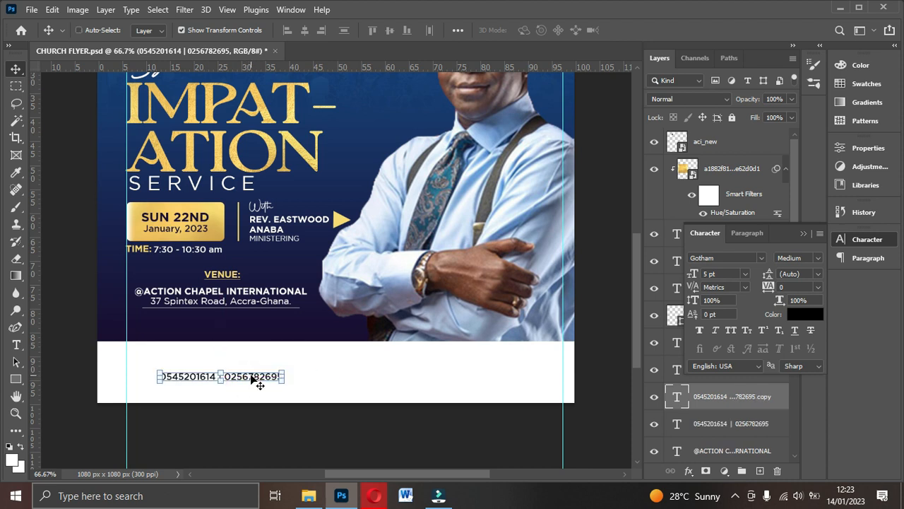
drag(407, 380, 456, 380)
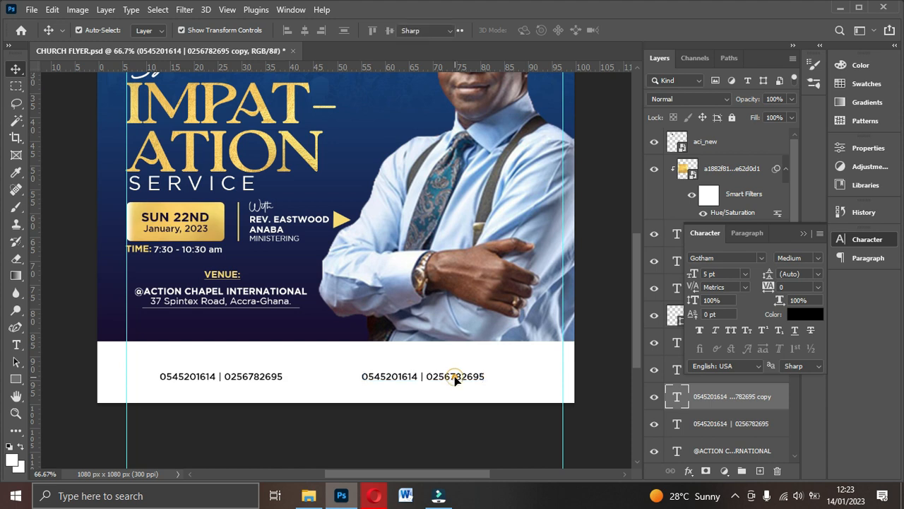
double_click(455, 378)
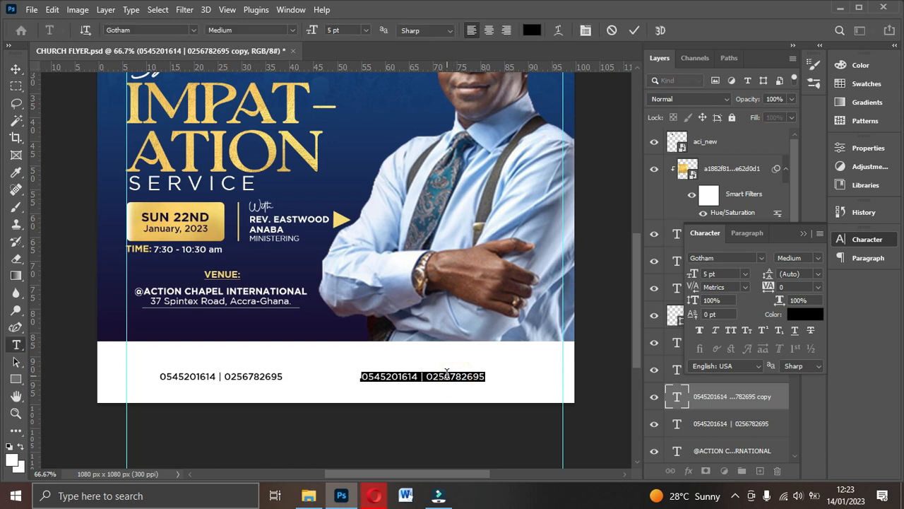
text(@Action Chapel International)
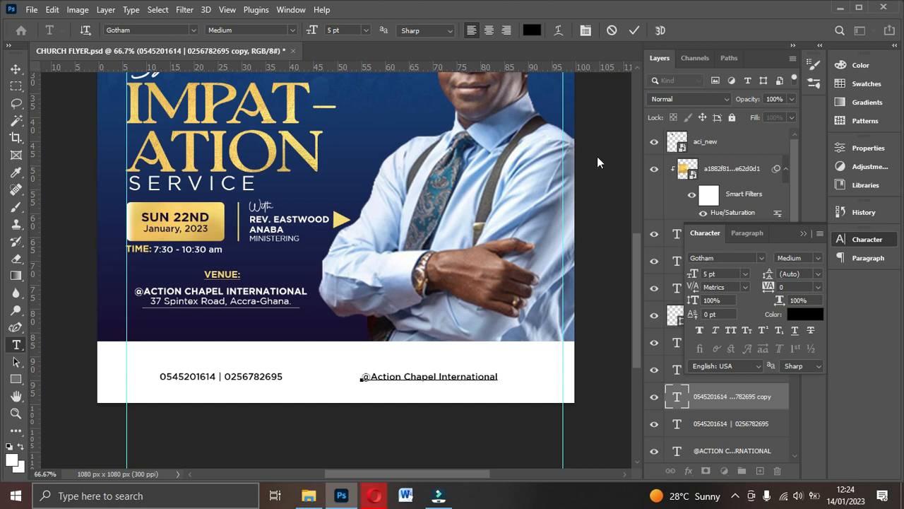
click(632, 31)
key(v)
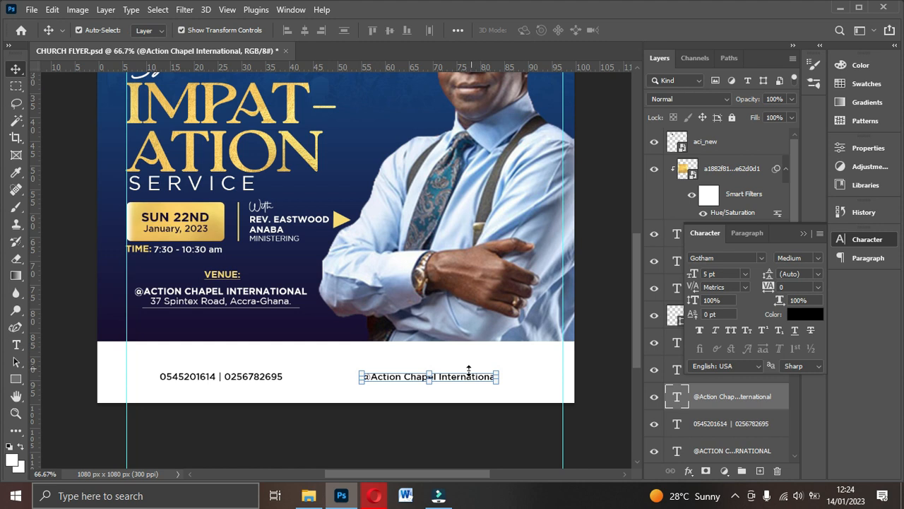
click(712, 275)
text(6)
key(Return)
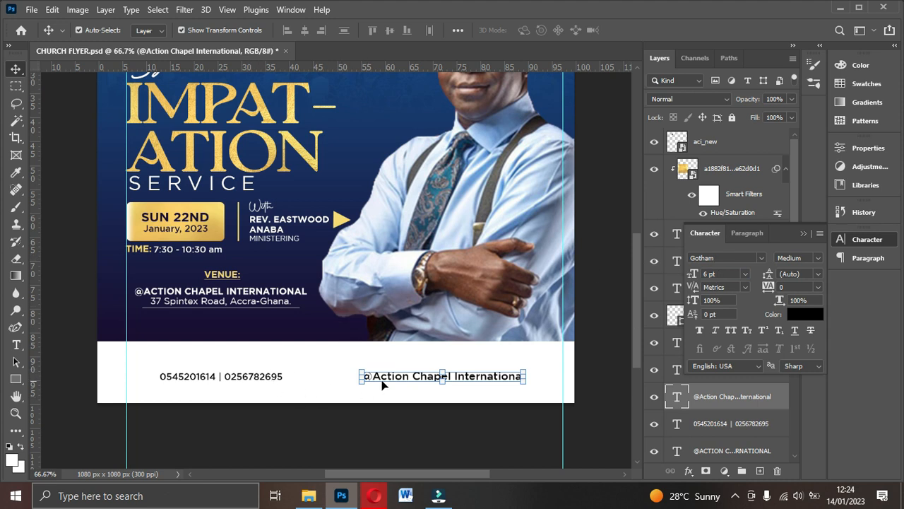
- Set the phone numbers to 6 pt and nudge them right and slightly up
click(262, 379)
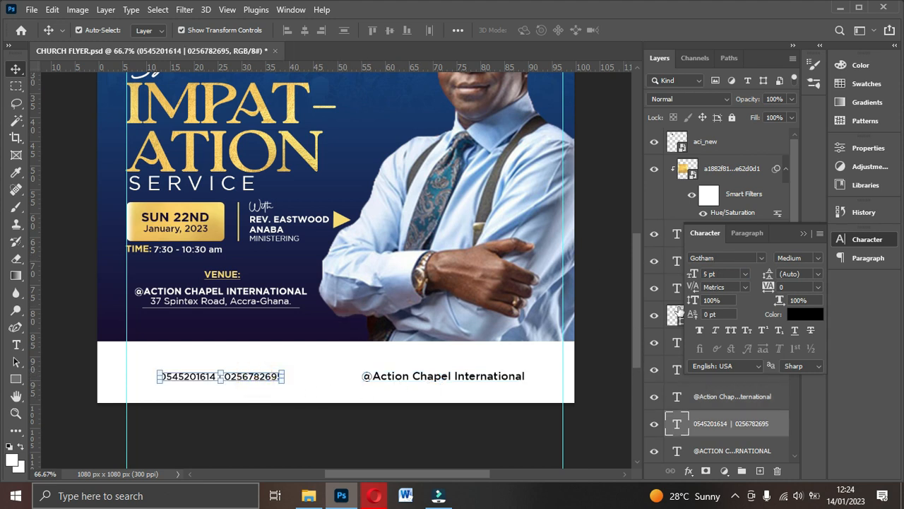
key(ctrl+0)
click(745, 273)
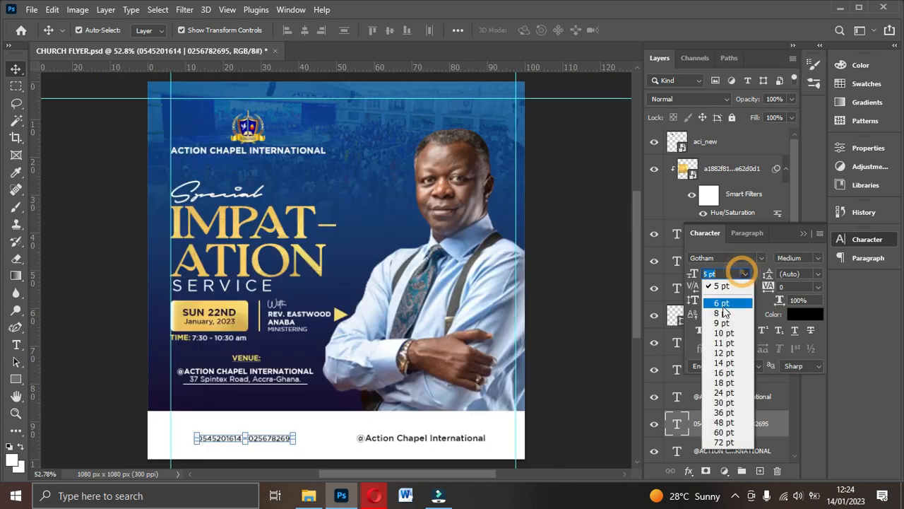
click(717, 302)
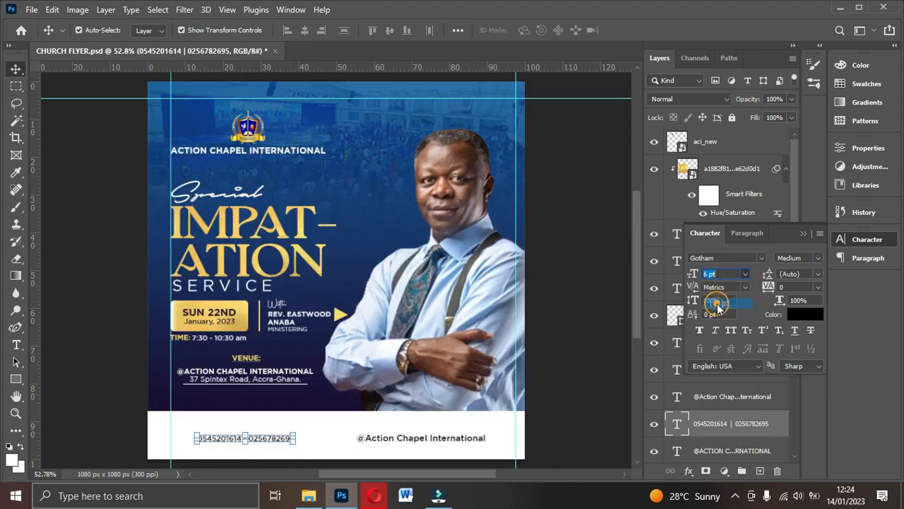
click(428, 437)
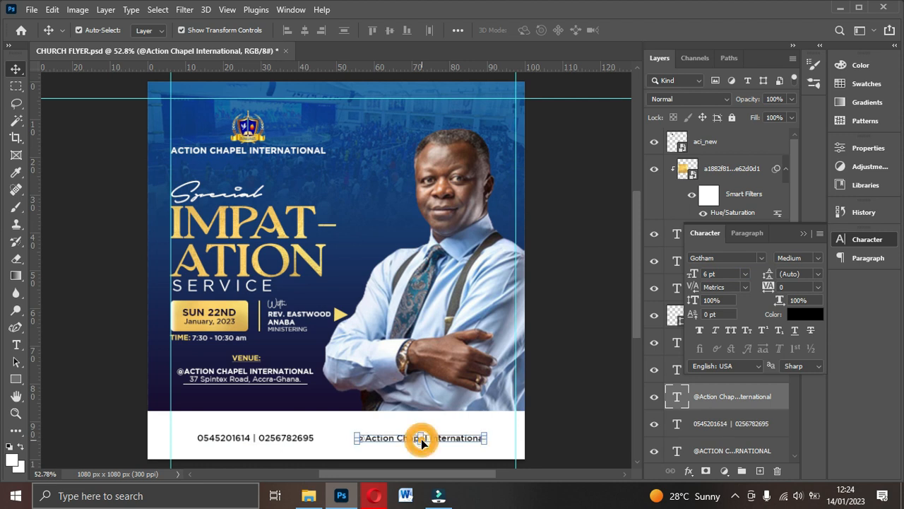
click(292, 442)
scroll(405, 438, down, 1)
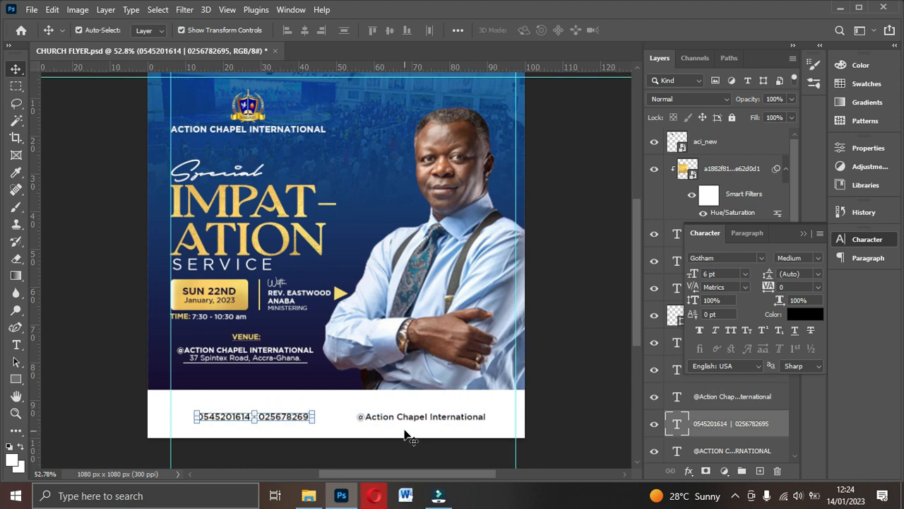
scroll(404, 417, up, 2)
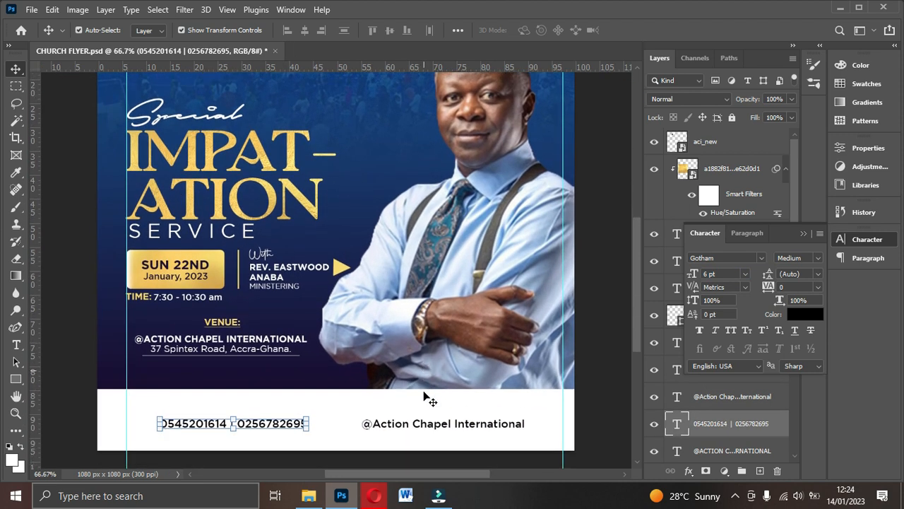
scroll(426, 395, down, 2)
drag(272, 378, 288, 372)
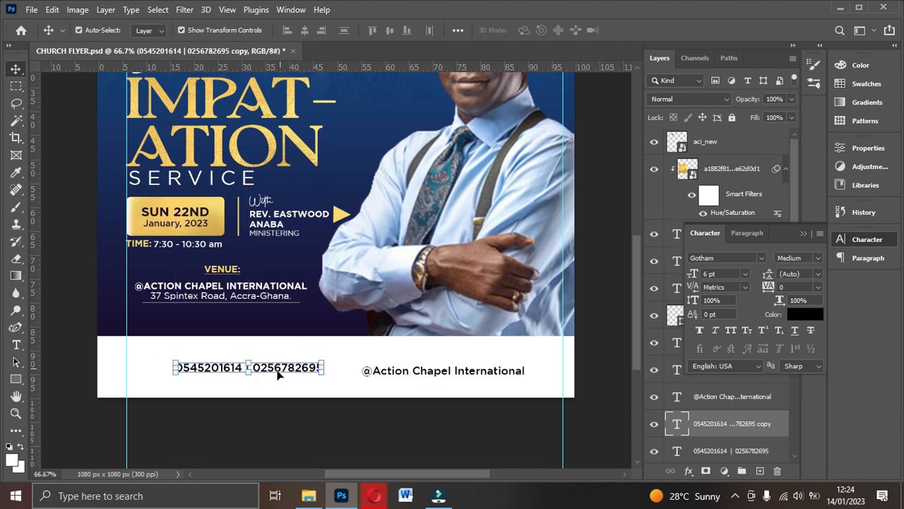
- Duplicate the phone numbers above and clear the copy's text for a new line
alt+drag(284, 375, 334, 346)
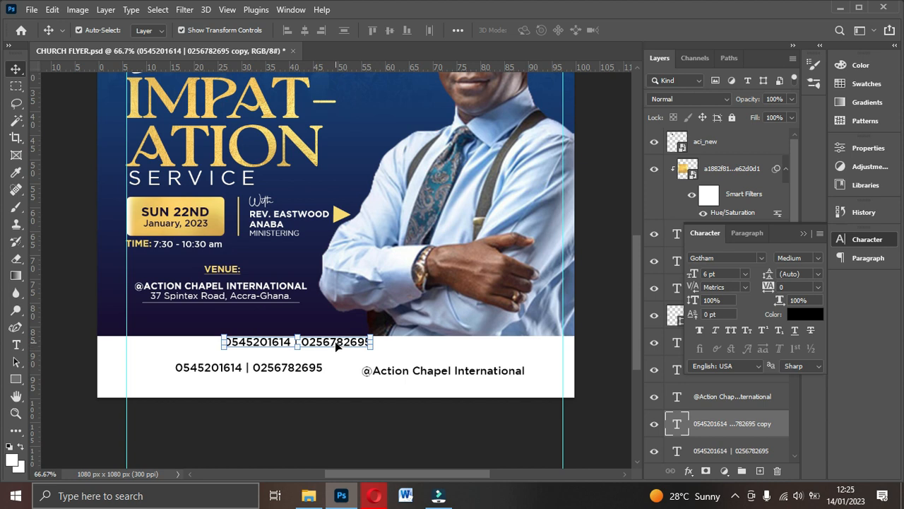
double_click(336, 346)
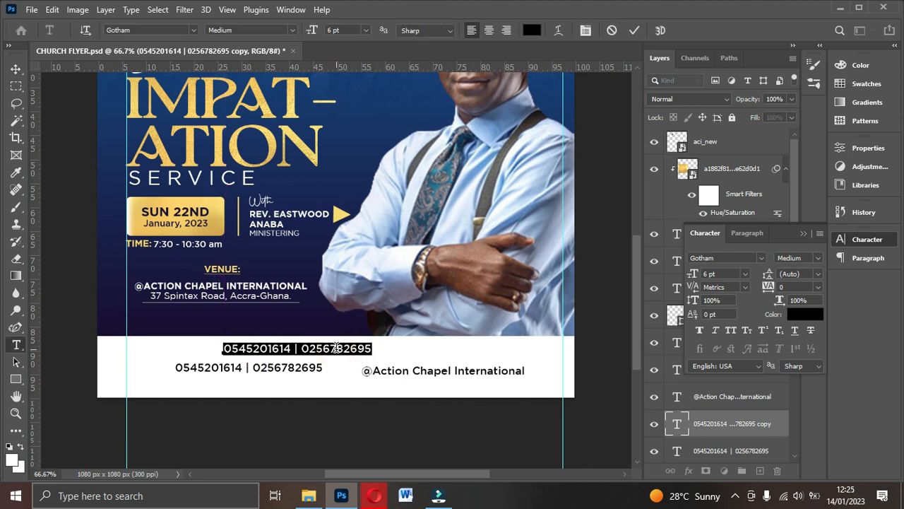
key(BackSpace)
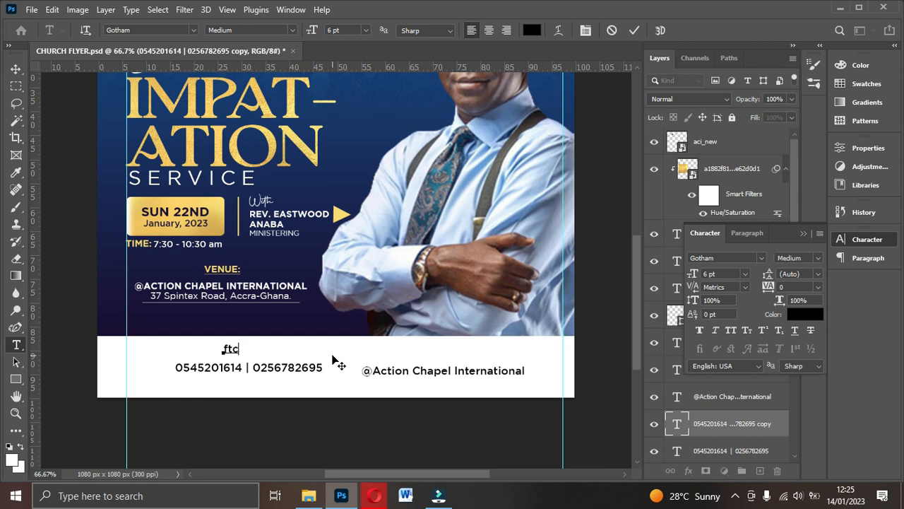
- Turn the typed 'ftcy' line into social icons using the font social media 2018
click(635, 30)
key(v)
click(762, 259)
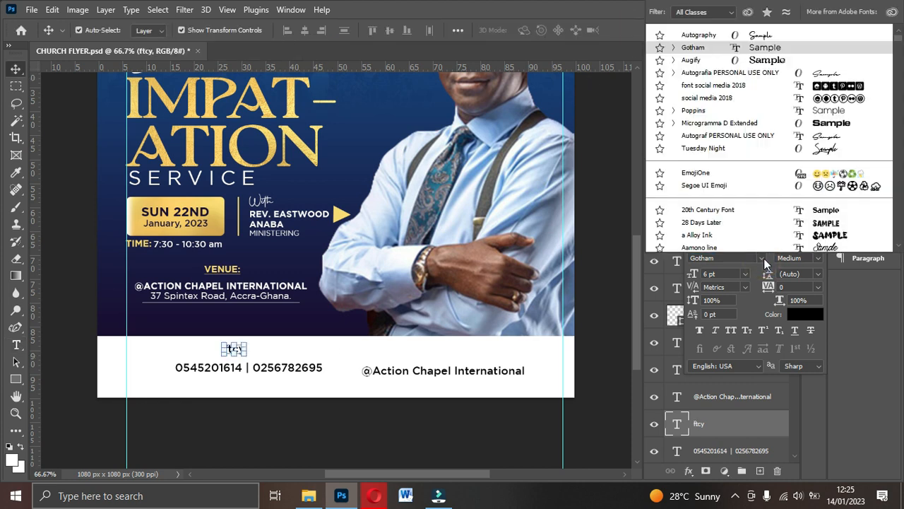
click(697, 92)
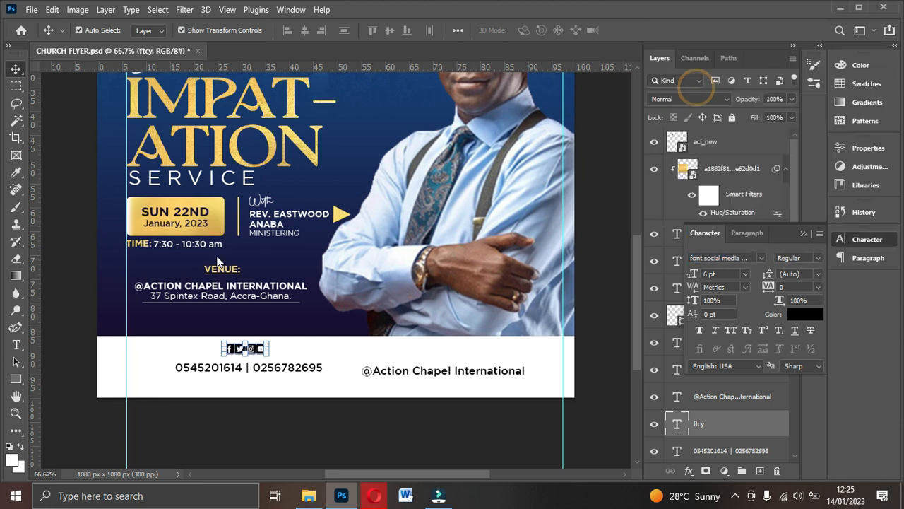
- Move the icons beside the handle and add spaces between each of the four icons
drag(256, 349, 340, 369)
double_click(340, 369)
click(344, 371)
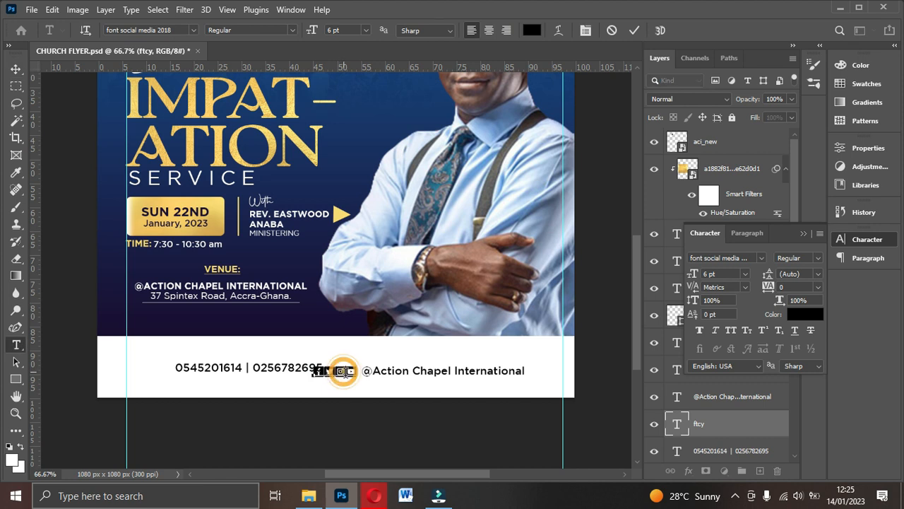
click(334, 373)
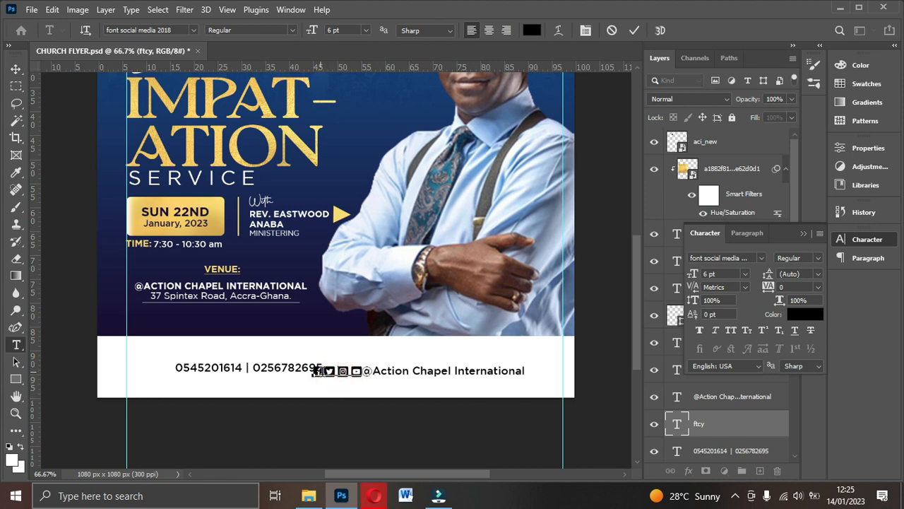
click(327, 374)
click(635, 31)
key(v)
- Push the handle to the right edge, place icons beside it, and shift phone numbers left
drag(357, 375, 383, 350)
drag(463, 379, 502, 377)
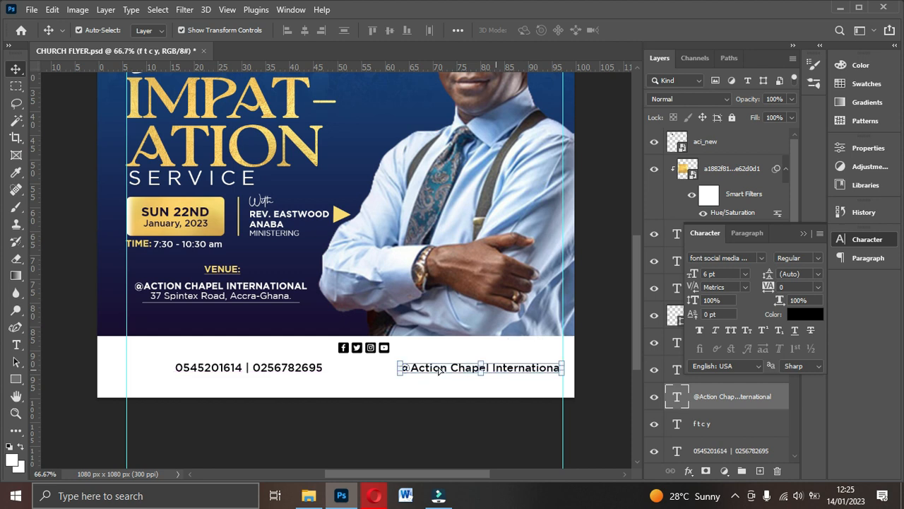
drag(376, 349, 380, 369)
drag(284, 373, 273, 372)
- Duplicate the icons, retype the copy as 'w' for a phone icon, and place it before the numbers
click(367, 374)
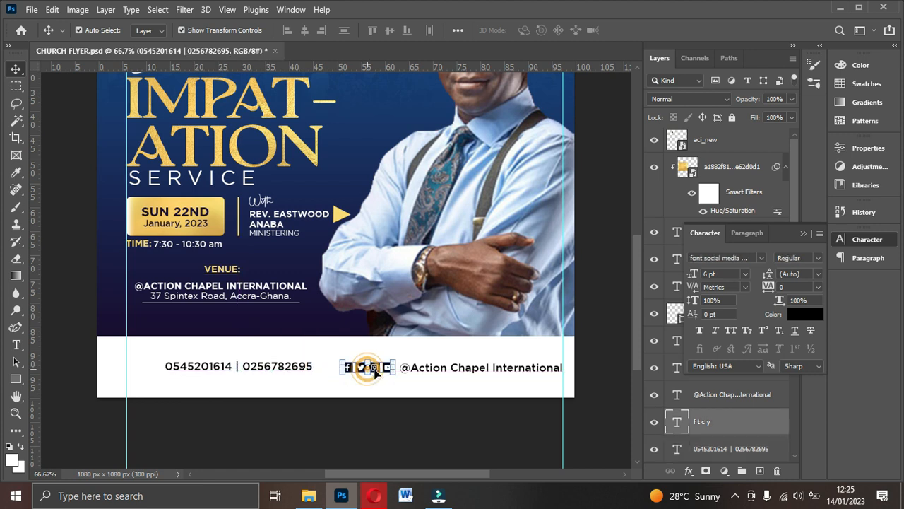
key(ctrl+j)
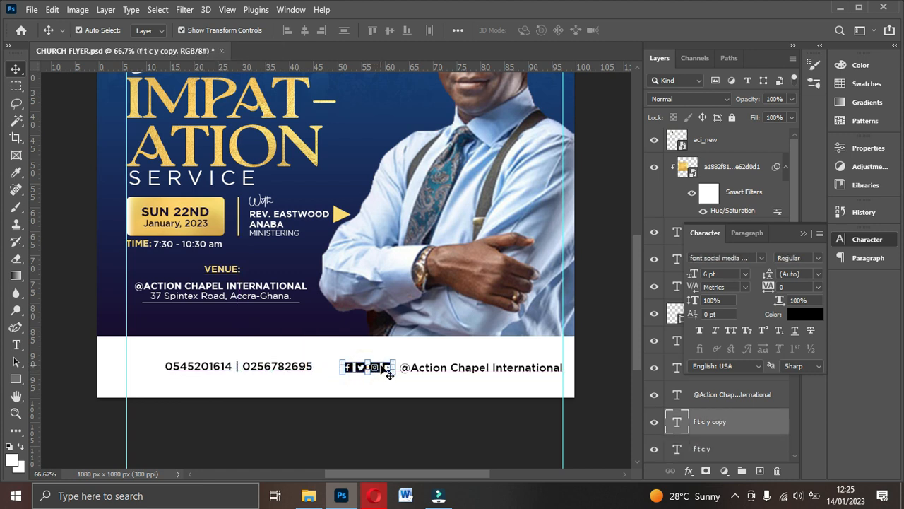
drag(382, 370, 265, 349)
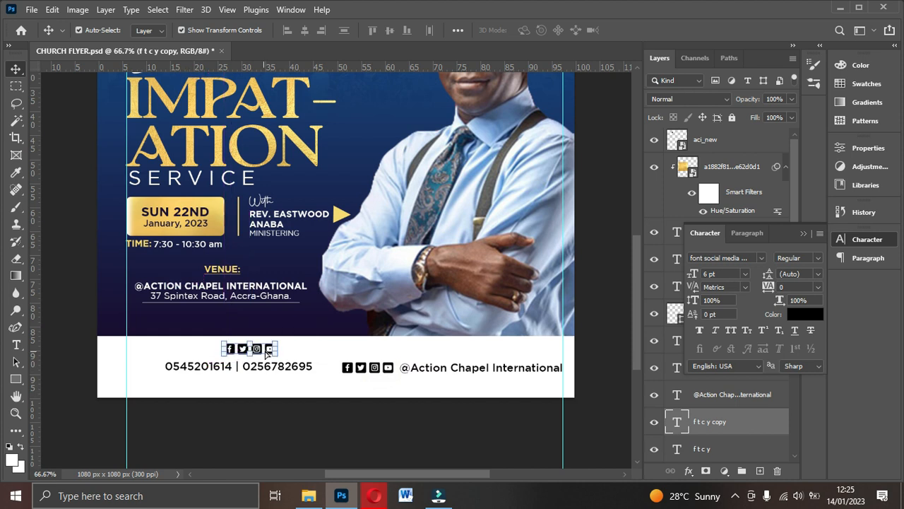
double_click(265, 348)
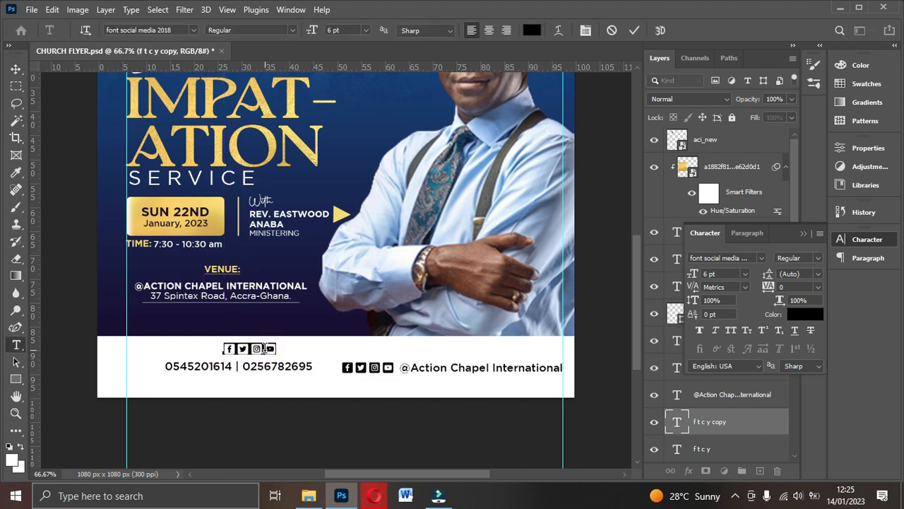
text(w)
click(634, 30)
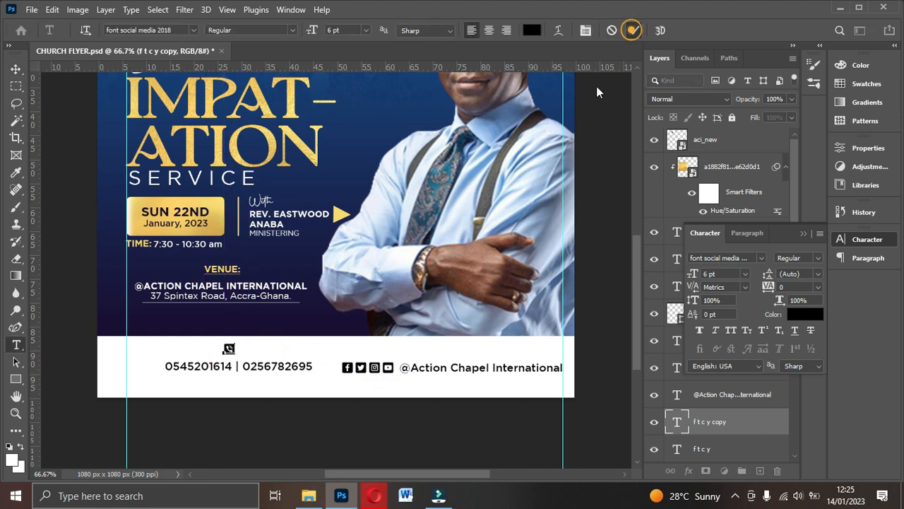
key(v)
click(258, 346)
drag(229, 348, 156, 368)
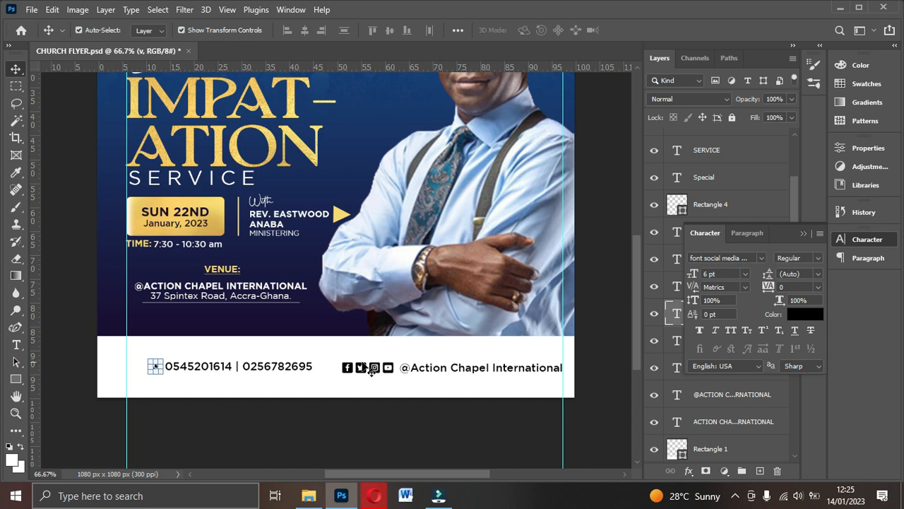
- Align the handle, phone icon, social icons and phone numbers on vertical centres and group them as Group 1
click(799, 236)
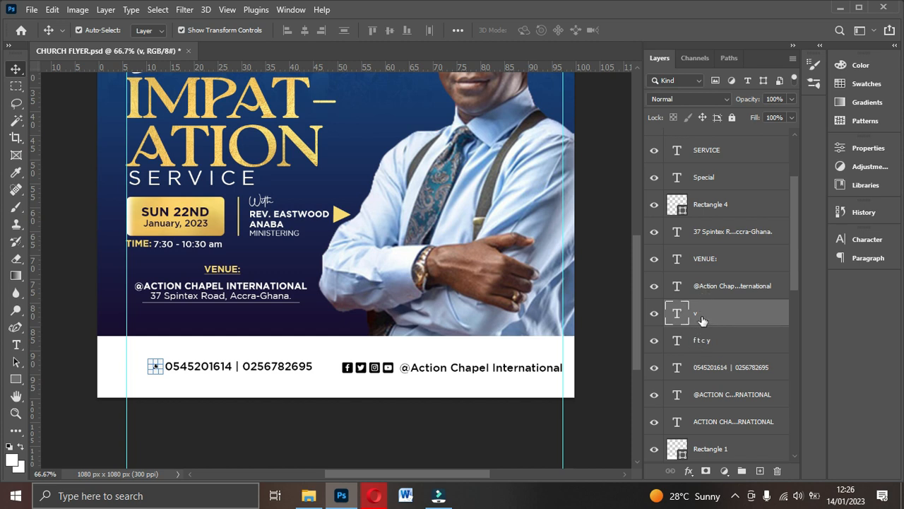
ctrl+click(706, 287)
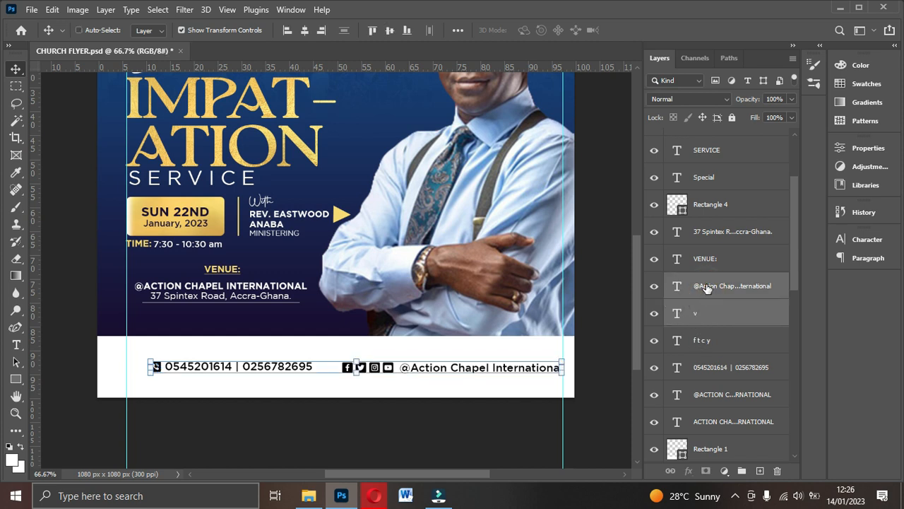
ctrl+click(704, 346)
ctrl+click(705, 369)
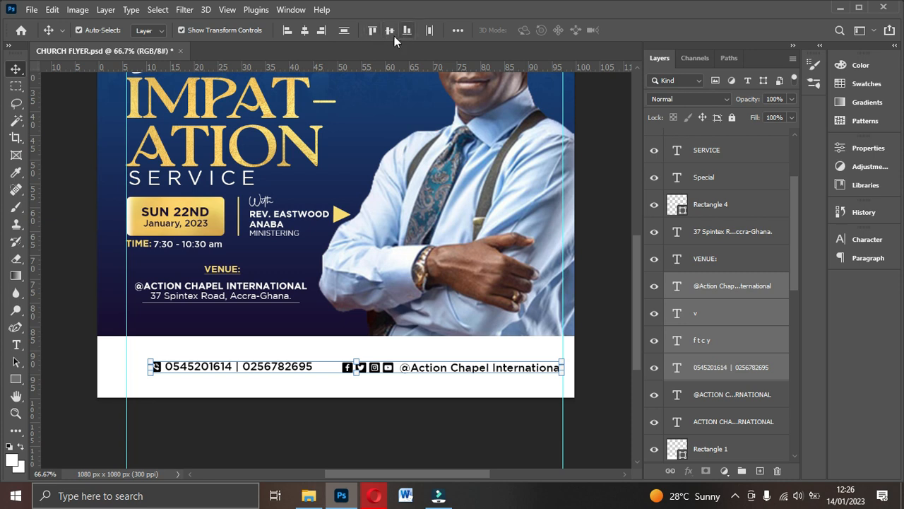
click(396, 35)
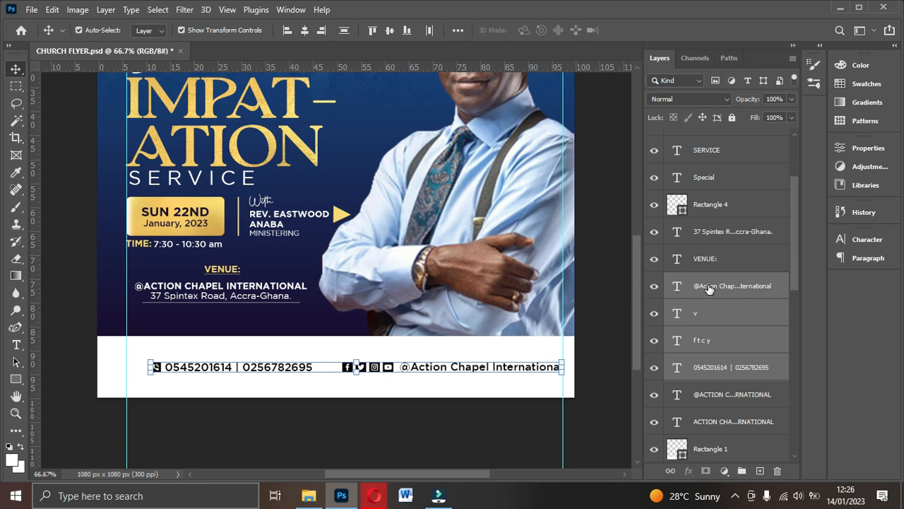
drag(709, 290, 740, 270)
- Group the four footer layers and rename the group SOCIAL MEDIA HANDLES
key(ctrl+g)
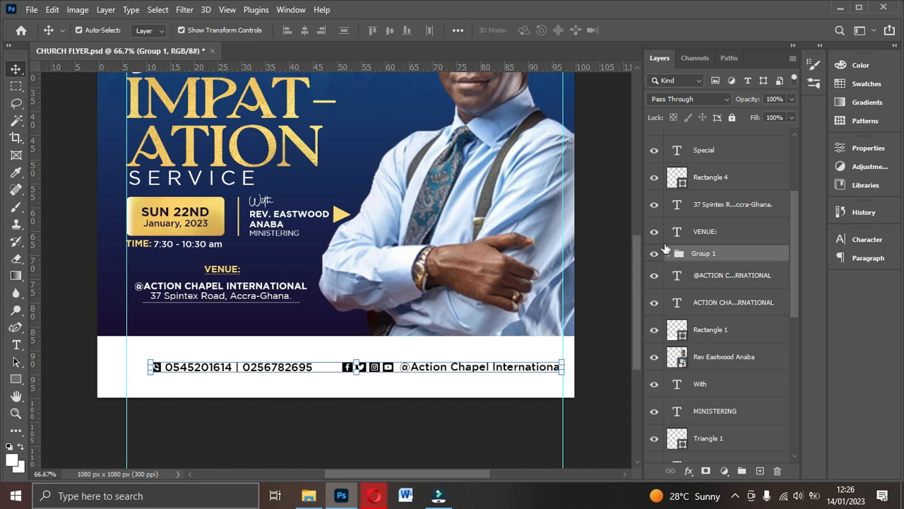
double_click(707, 254)
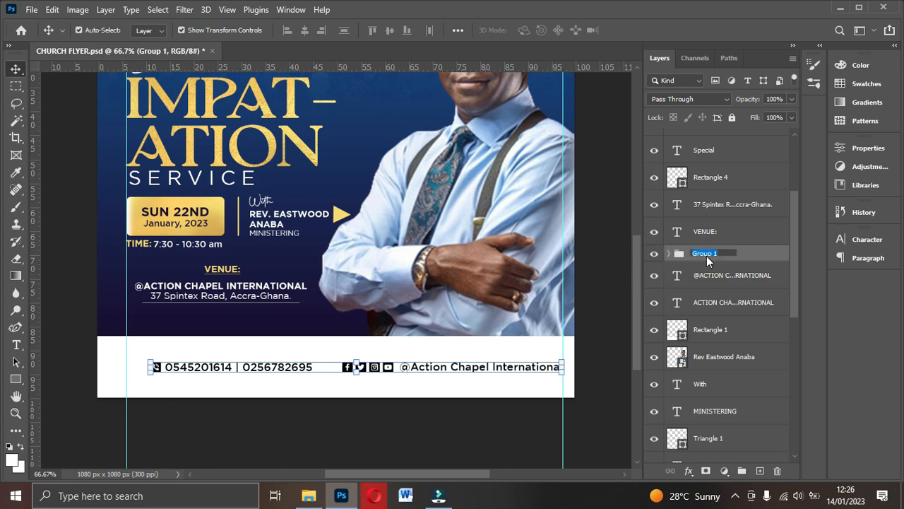
text(SOCIAL MEDIA HANDLES)
click(783, 260)
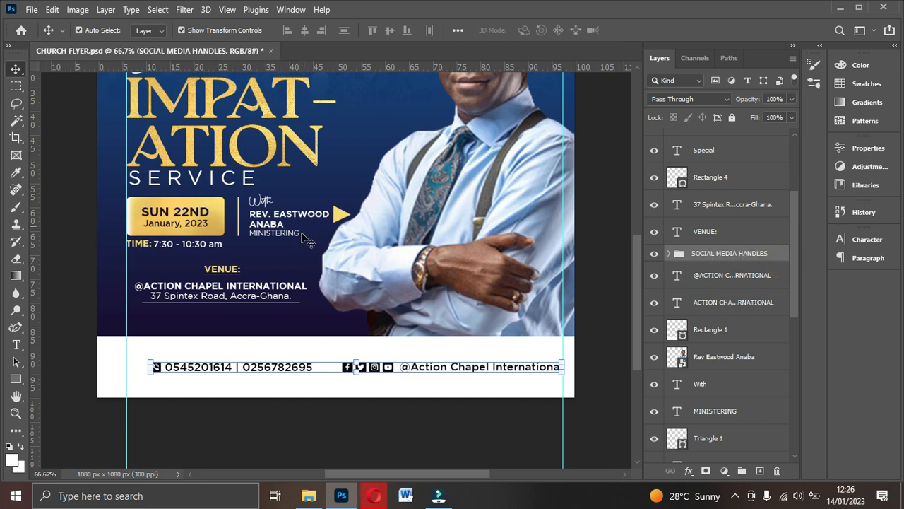
- Centre the footer contacts horizontally on the canvas, nudge them up, and nudge the white banner down
click(344, 375)
key(ctrl+a)
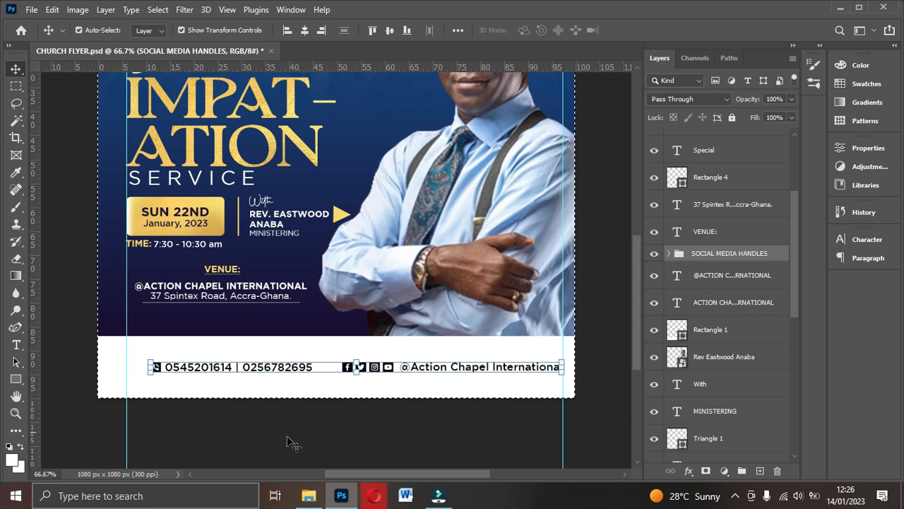
click(305, 30)
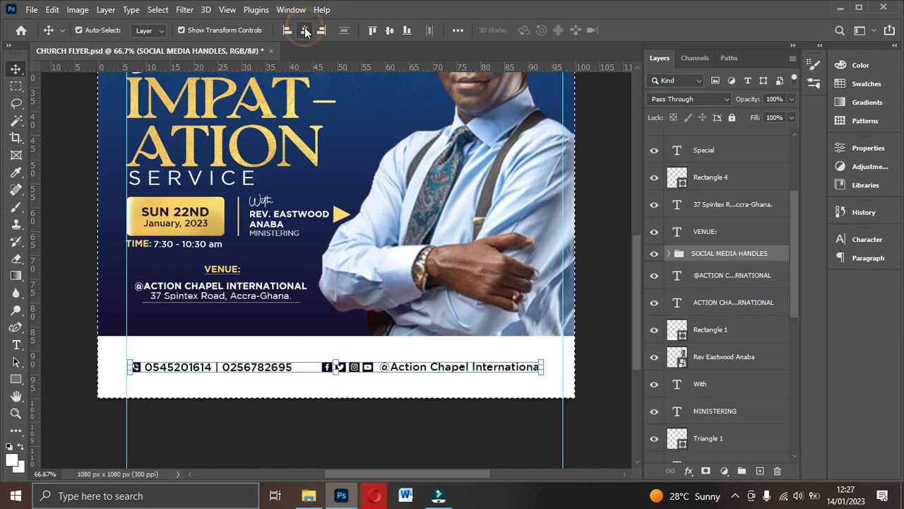
key(ctrl)
key(ctrl+d)
key(Up)
key(Up)
key(Up)
key(Up)
key(Up)
key(Up)
key(Up)
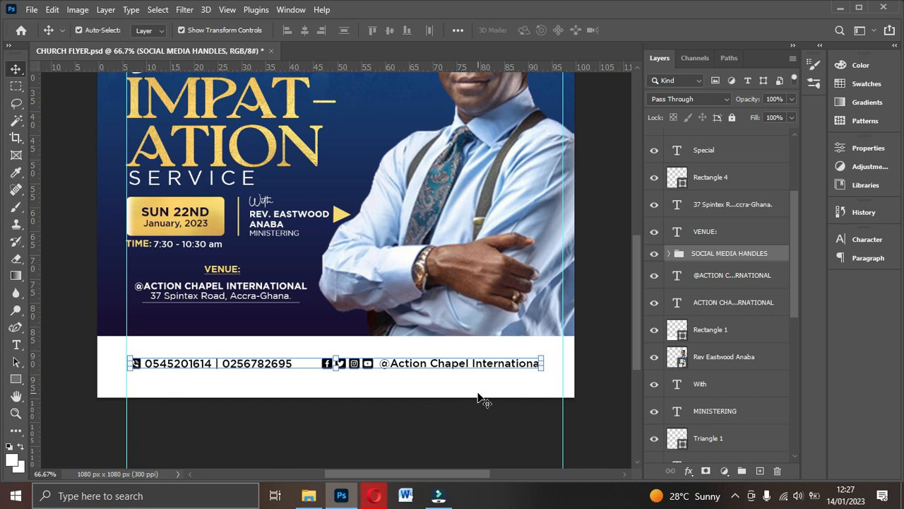
click(479, 395)
key(Down)
key(Down)
key(Down)
key(Down)
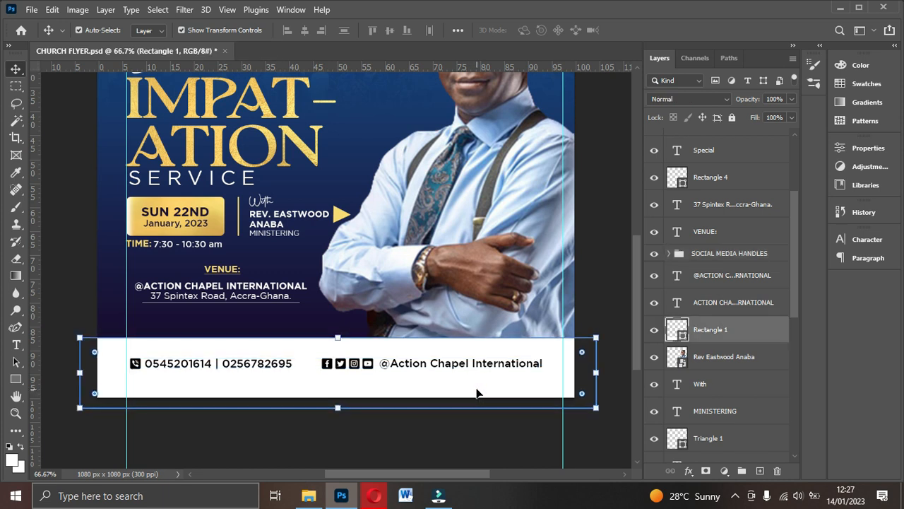
- Group the VENUE: heading, address line and Rectangle 4 into a group named VENUE
click(221, 271)
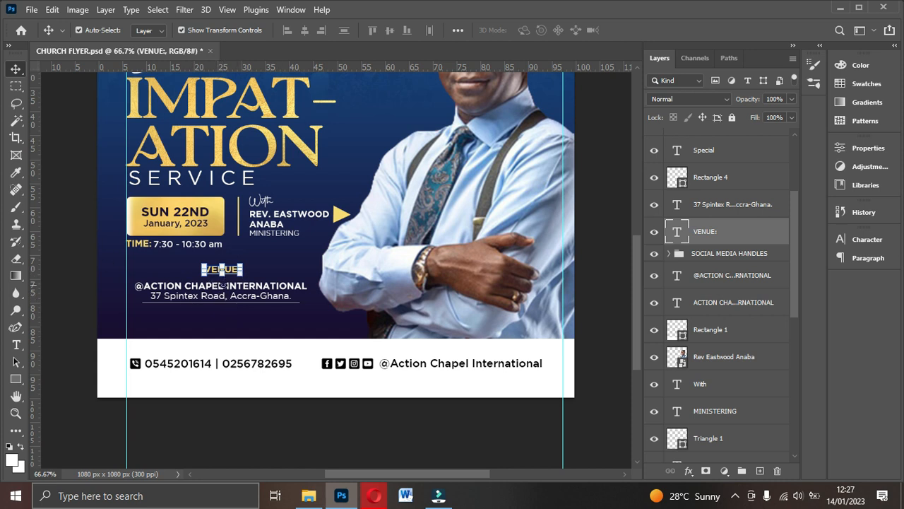
ctrl+click(717, 214)
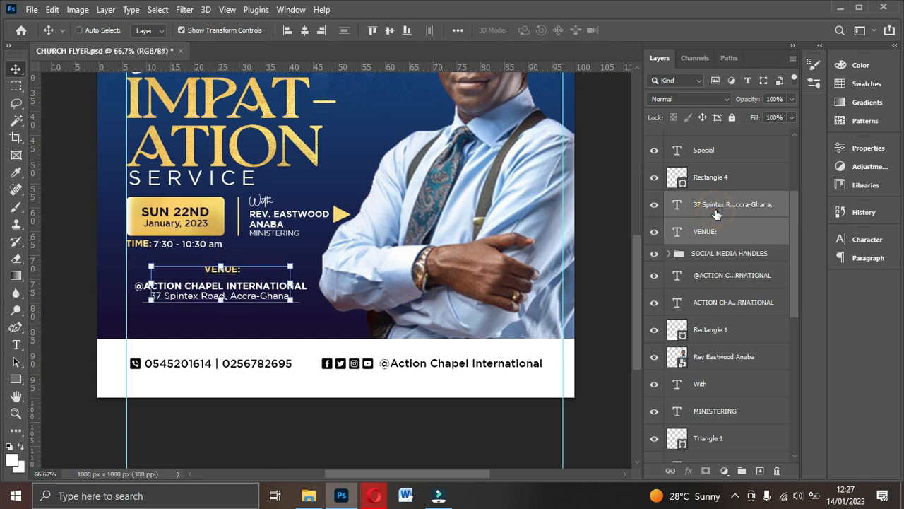
ctrl+click(722, 181)
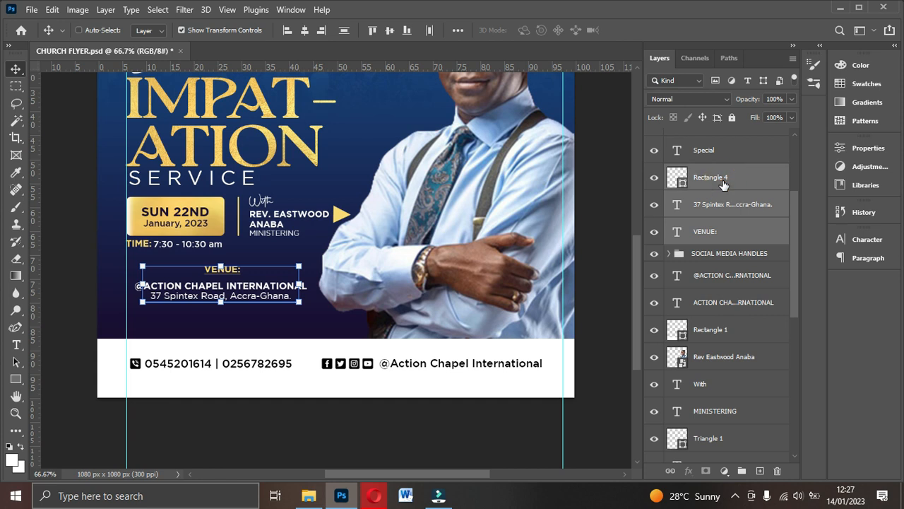
key(ctrl+g)
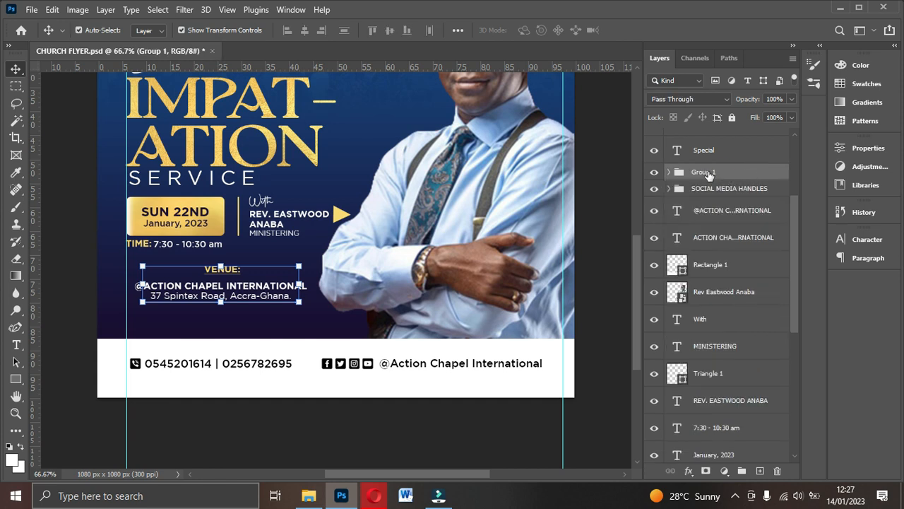
double_click(713, 173)
text(VENUE)
key(Return)
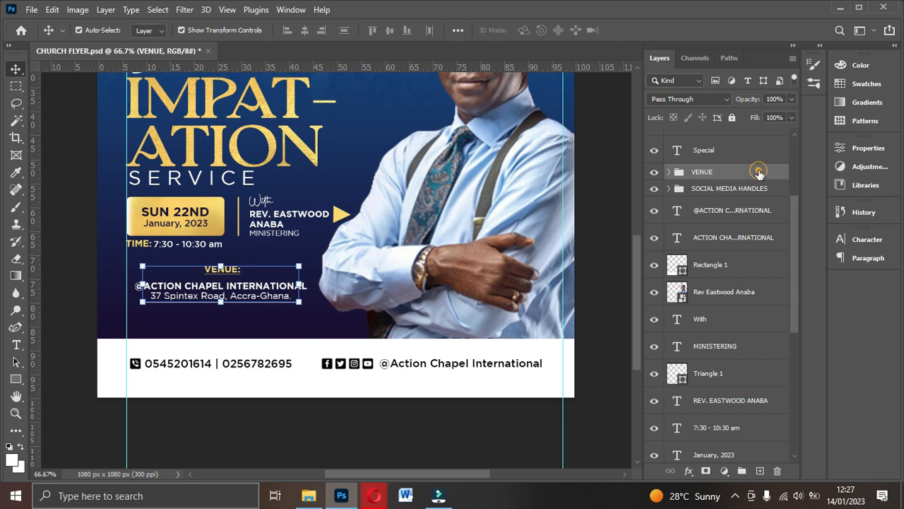
- Shift the pastor photo slightly up and left, then bring up the flyer images folder
scroll(752, 184, up, 2)
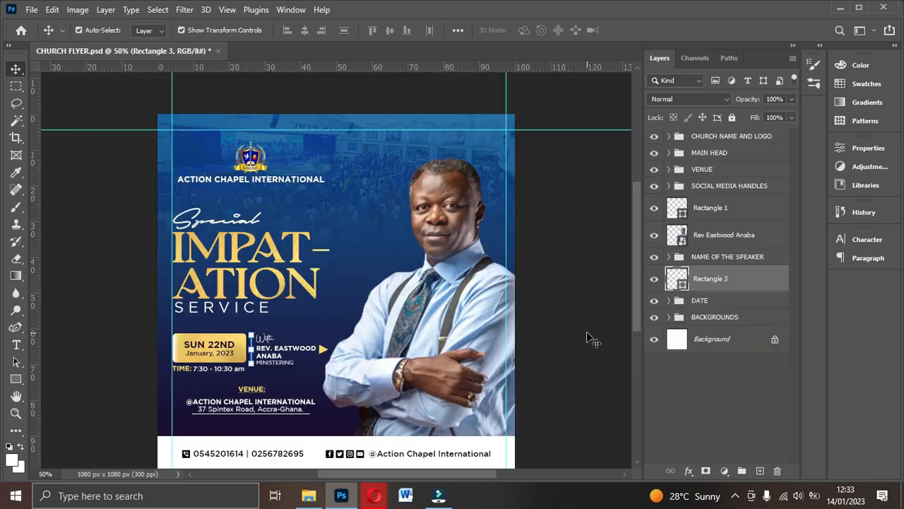
click(586, 336)
click(447, 368)
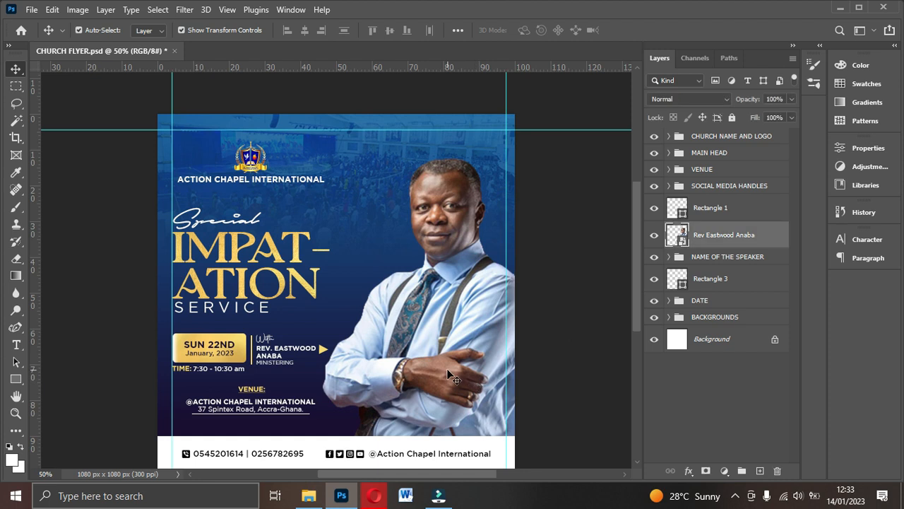
drag(446, 368, 442, 362)
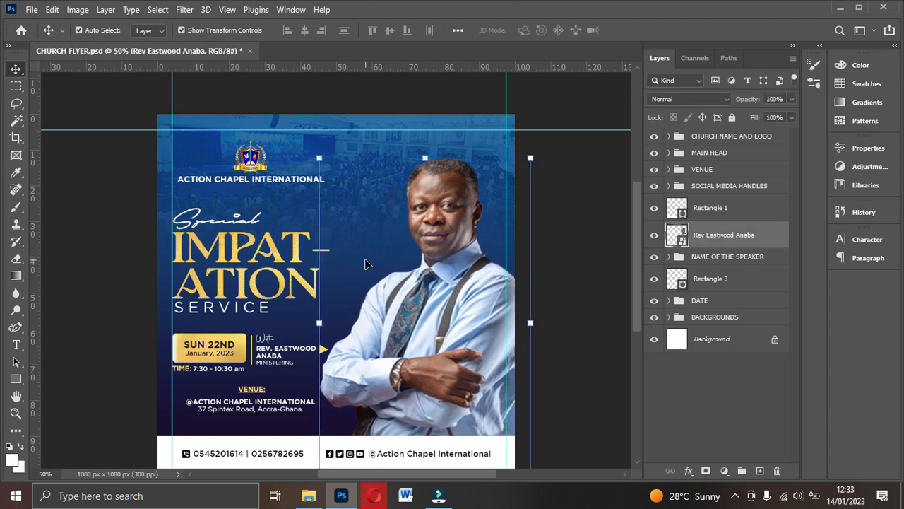
click(309, 495)
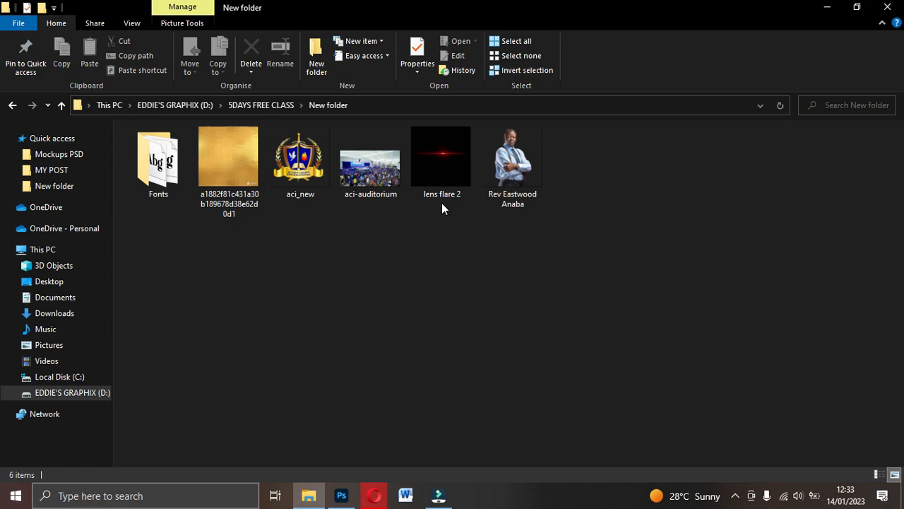
- With the gold heading texture layer selected, drag lens flare 2 from the folder onto the flyer
click(342, 496)
click(245, 282)
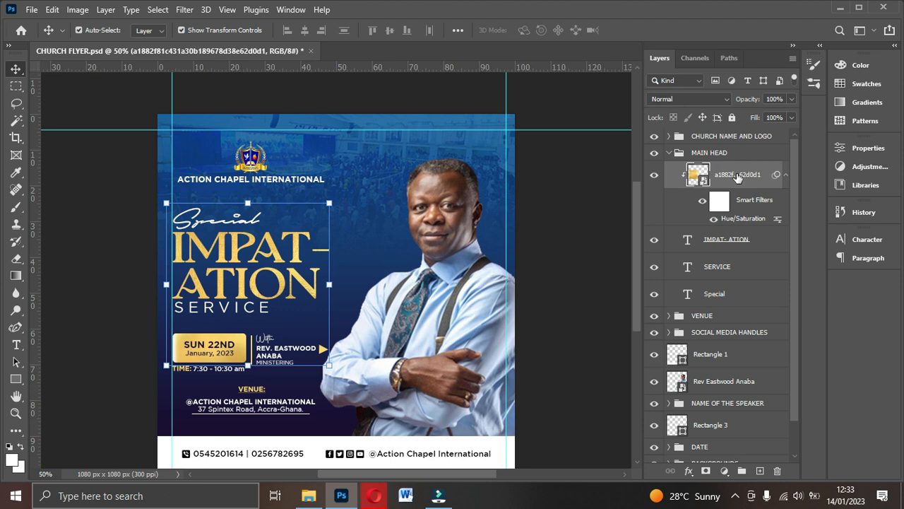
scroll(360, 464, down, 1)
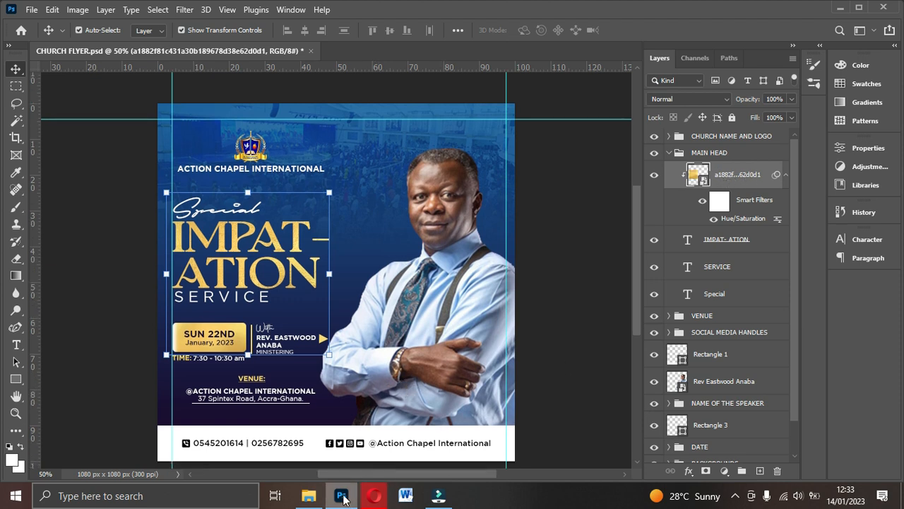
click(309, 495)
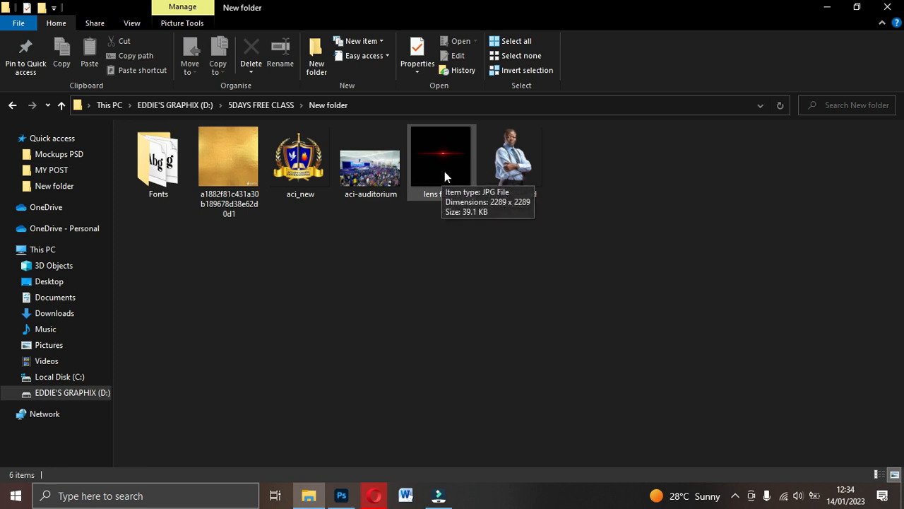
drag(449, 182, 270, 248)
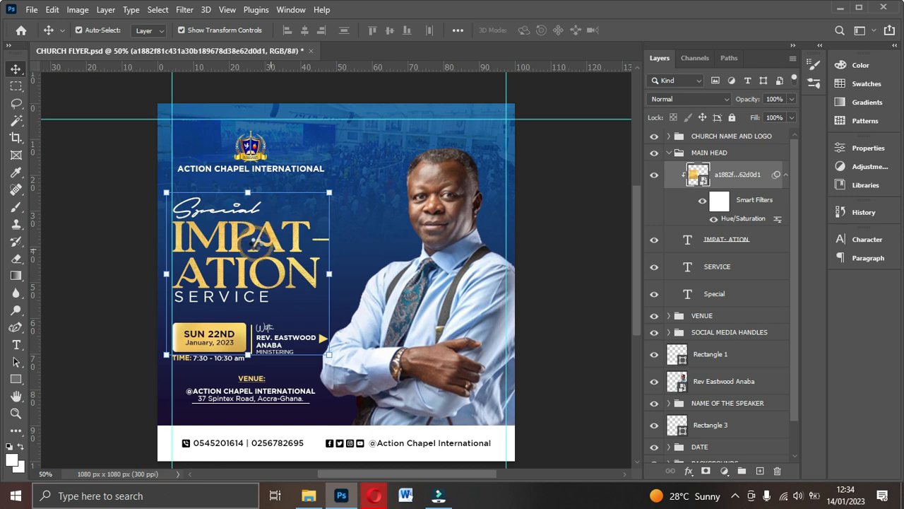
- Place lens flare 2, try Screen blending on it, then revert to Normal
key(Return)
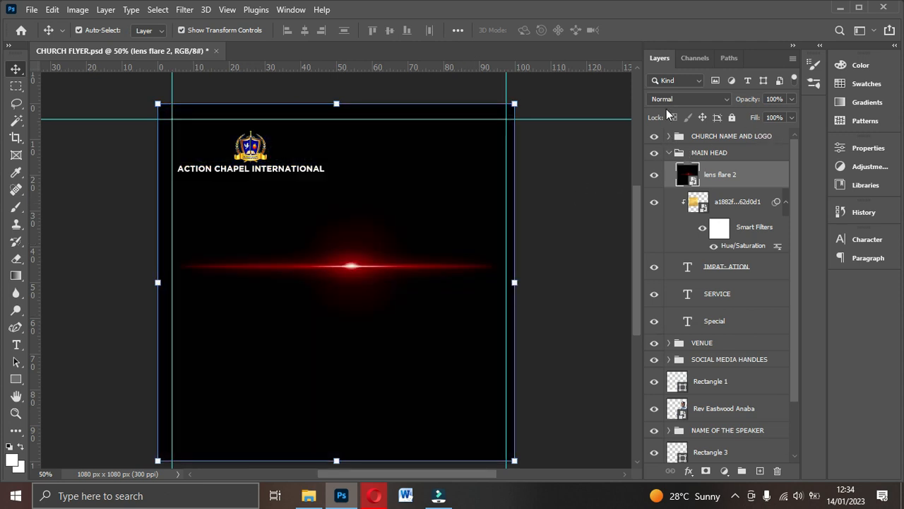
click(672, 100)
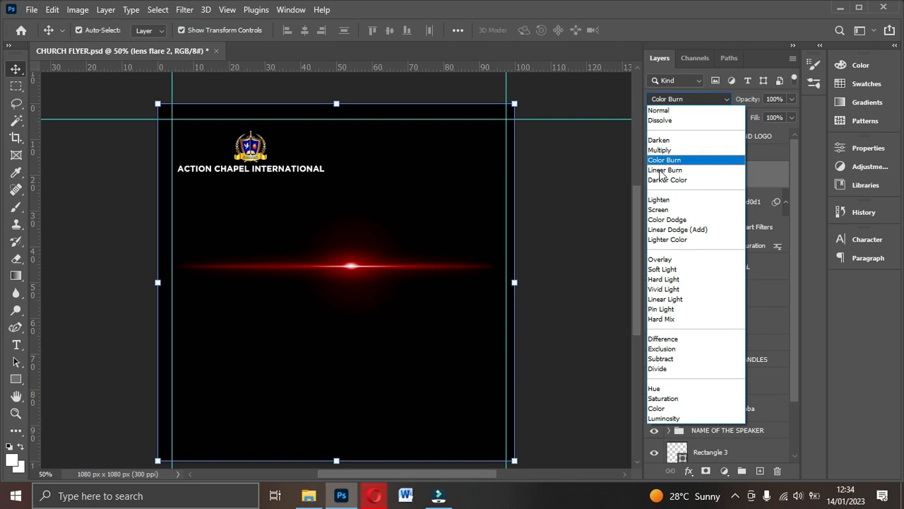
click(659, 211)
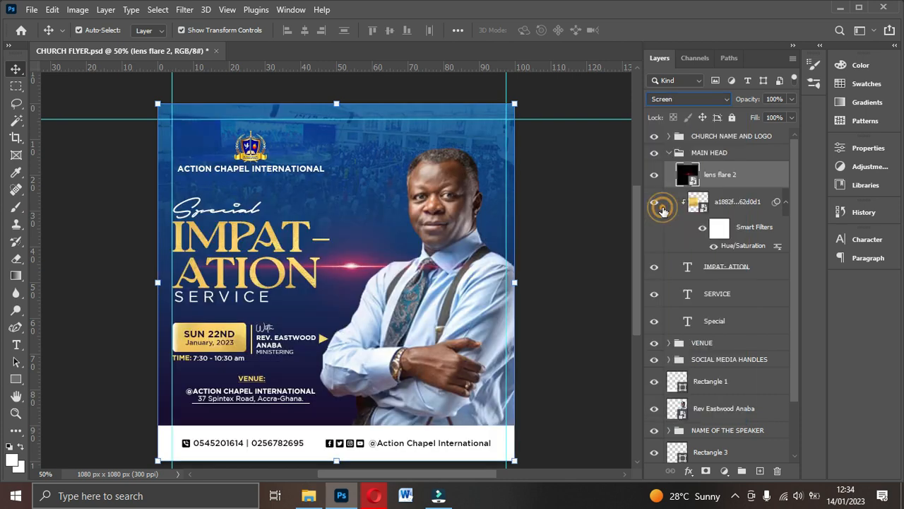
click(731, 176)
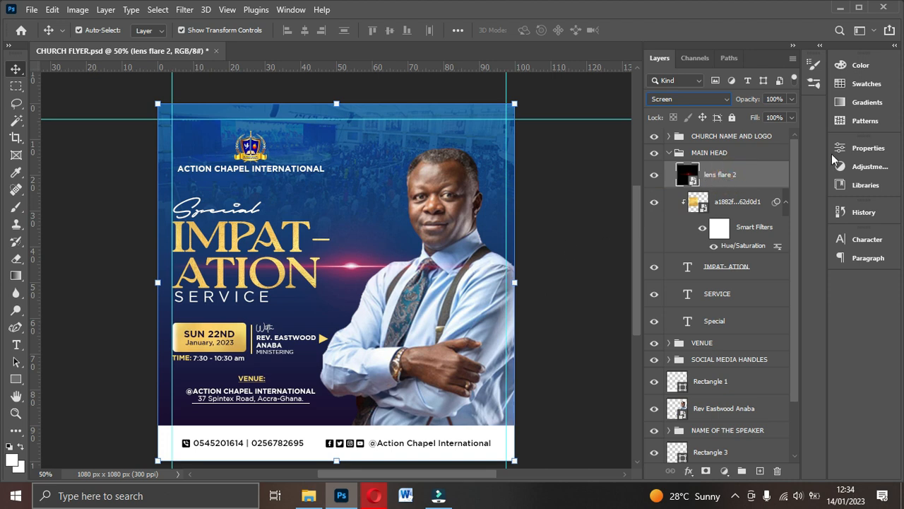
click(689, 98)
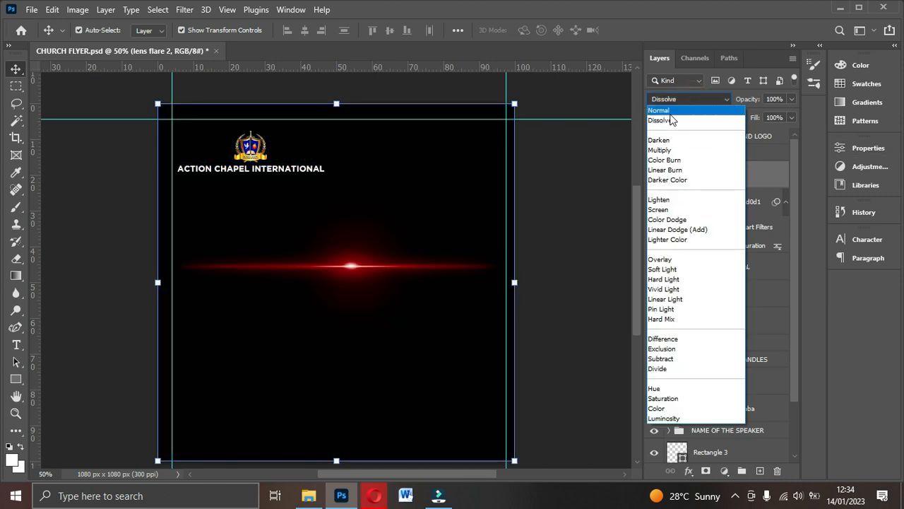
click(668, 111)
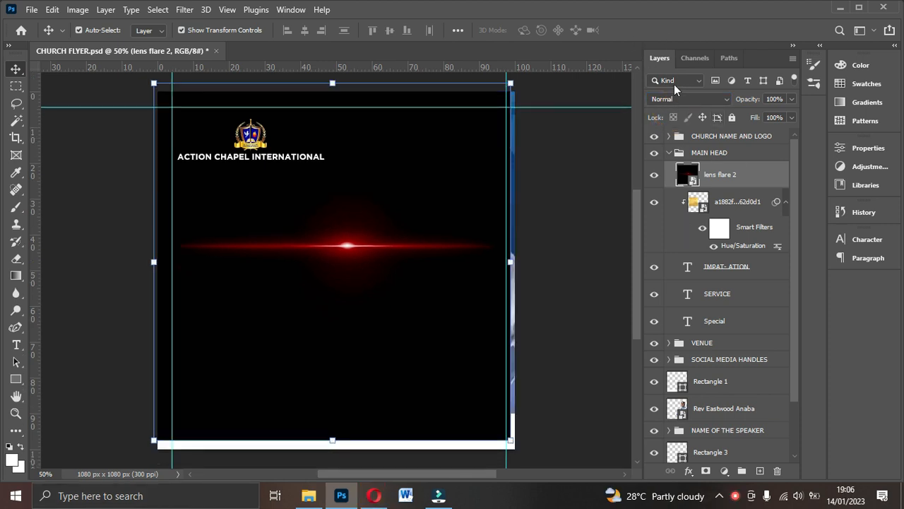
- Reopen the flare layer's blend mode list to try other modes, keeping Normal for now
click(681, 98)
click(678, 96)
click(723, 103)
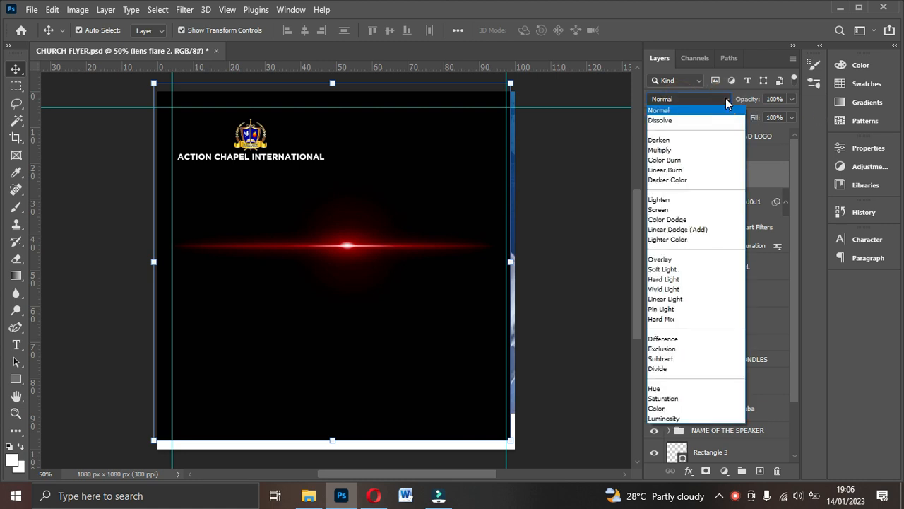
click(726, 103)
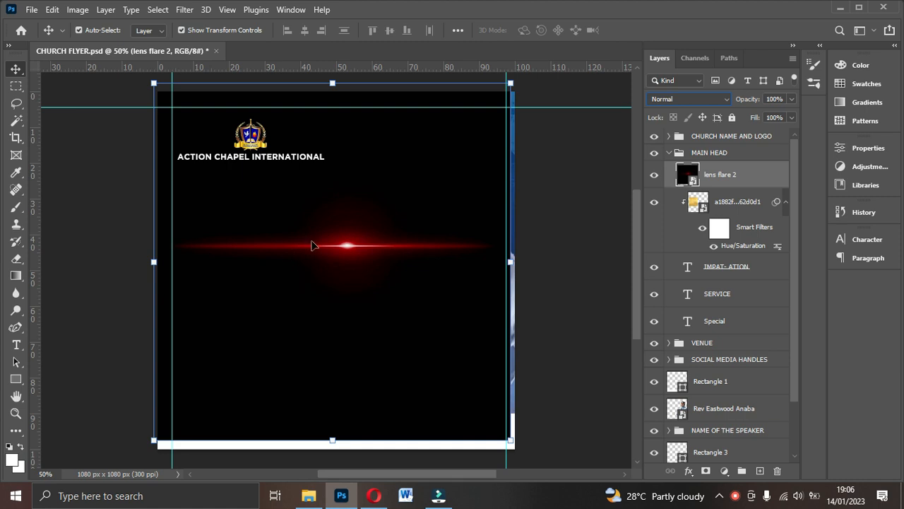
click(682, 99)
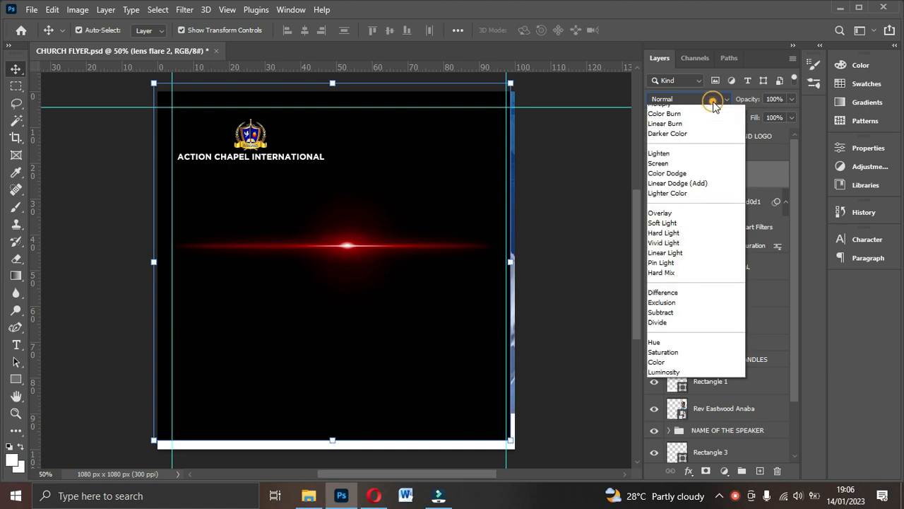
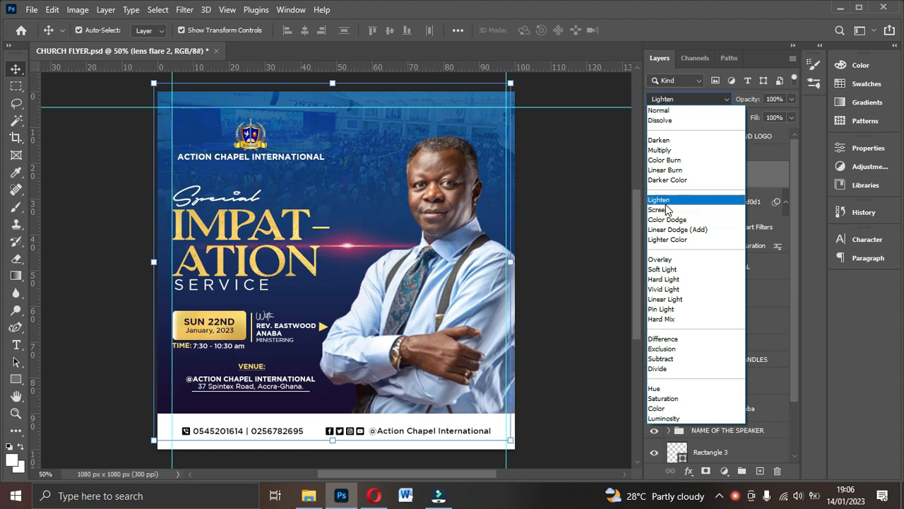
- Set lens flare 2 to Screen, drag it across the IMPAT-ATION heading, then rasterize the layer
click(666, 210)
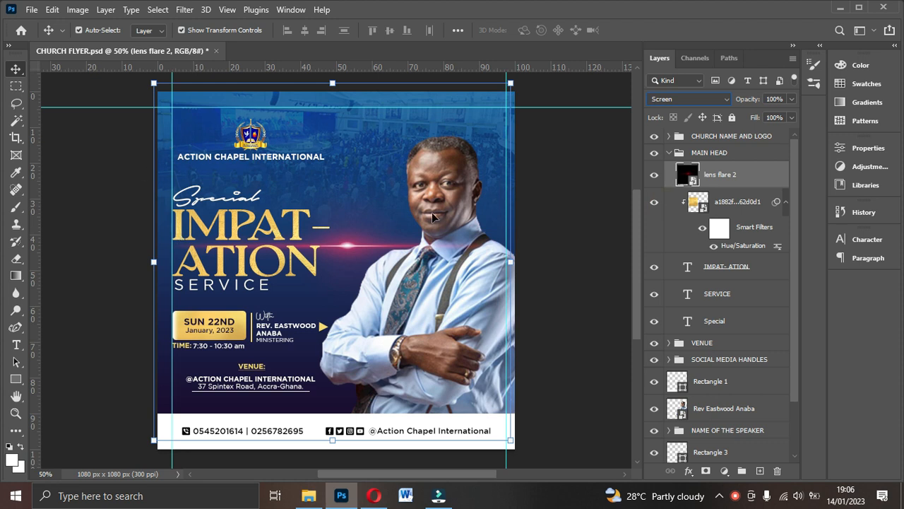
drag(344, 250, 226, 245)
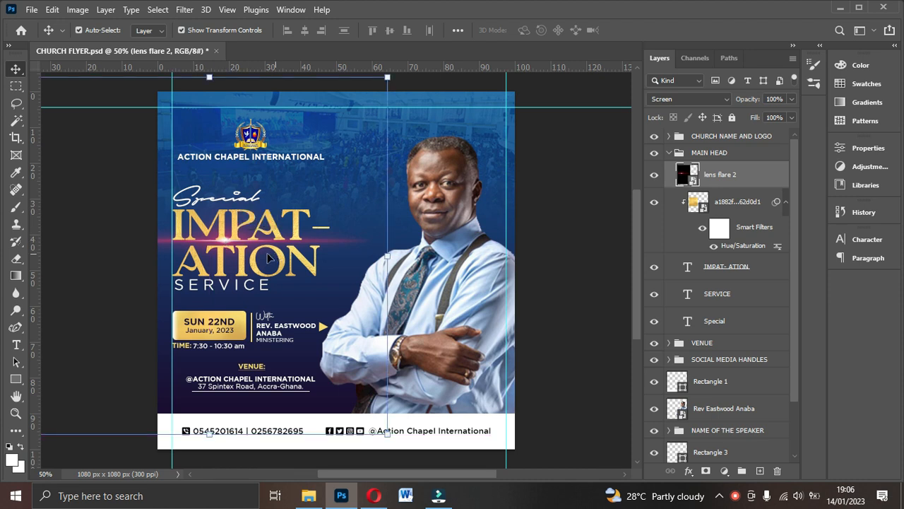
click(226, 241)
click(228, 243)
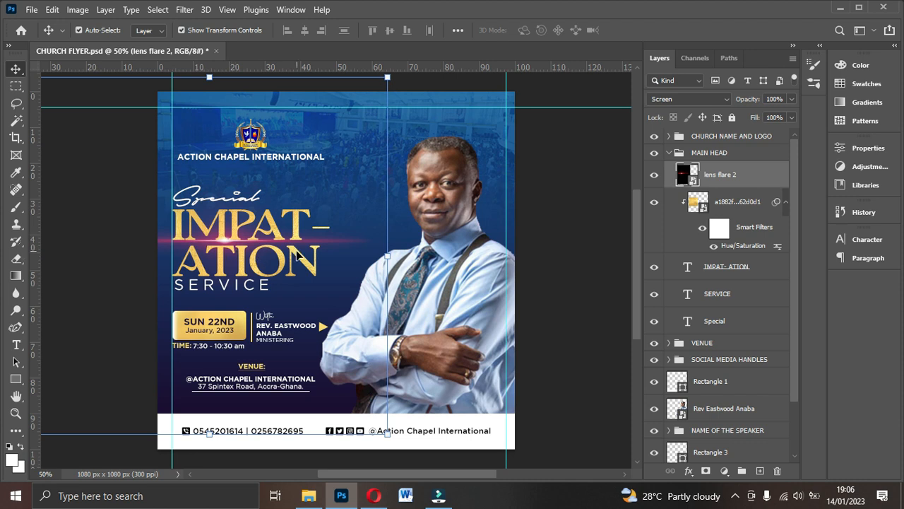
right_click(739, 177)
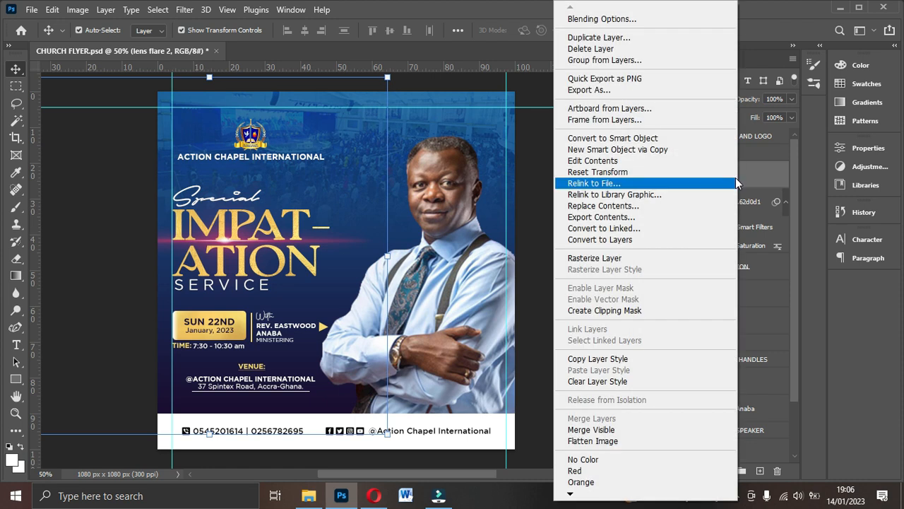
click(594, 259)
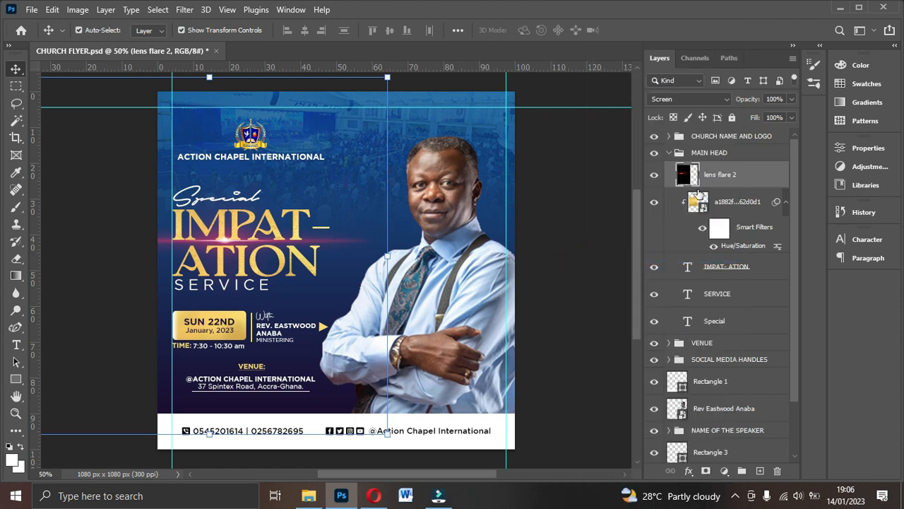
- Erase the black edges of the rasterized lens flare 2 layer, then return to the Move tool
click(16, 259)
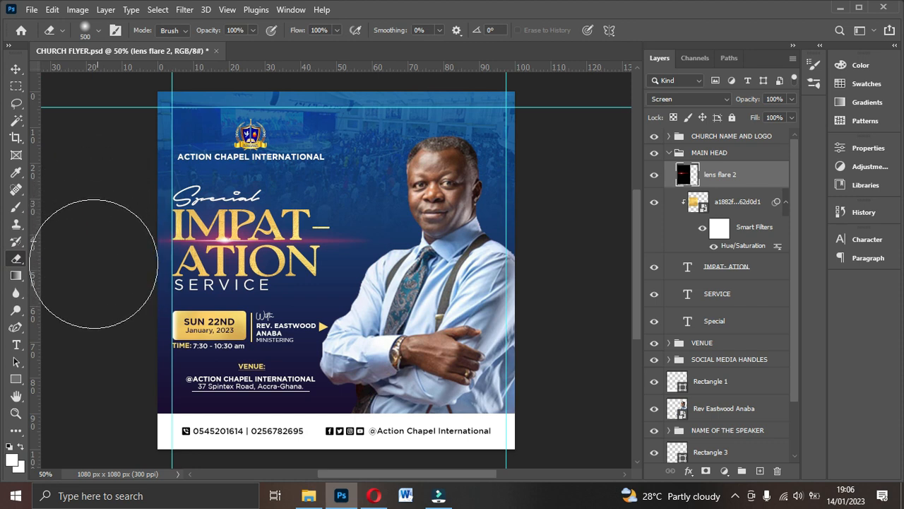
drag(414, 270, 341, 361)
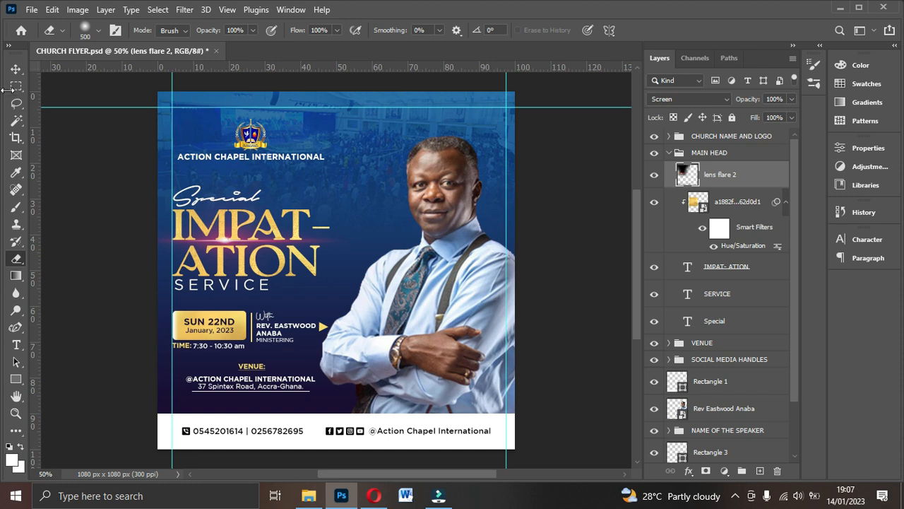
click(16, 68)
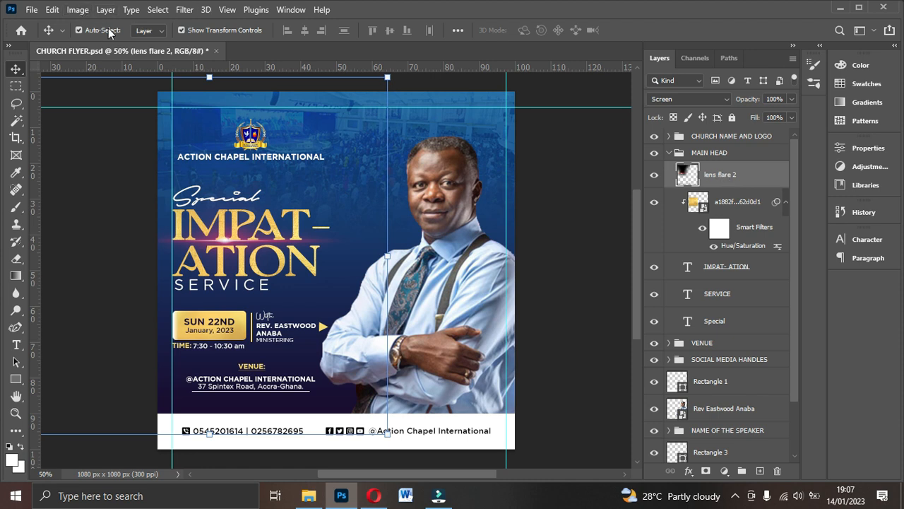
- Apply Image > Adjustments > Hue/Saturation to the flare: Hue +36, Saturation +20, Lightness +9
click(53, 10)
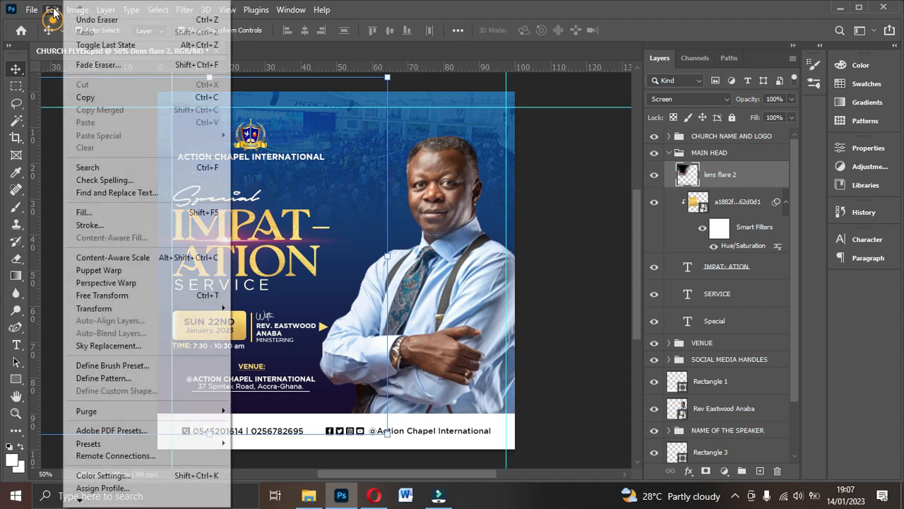
click(54, 10)
click(77, 9)
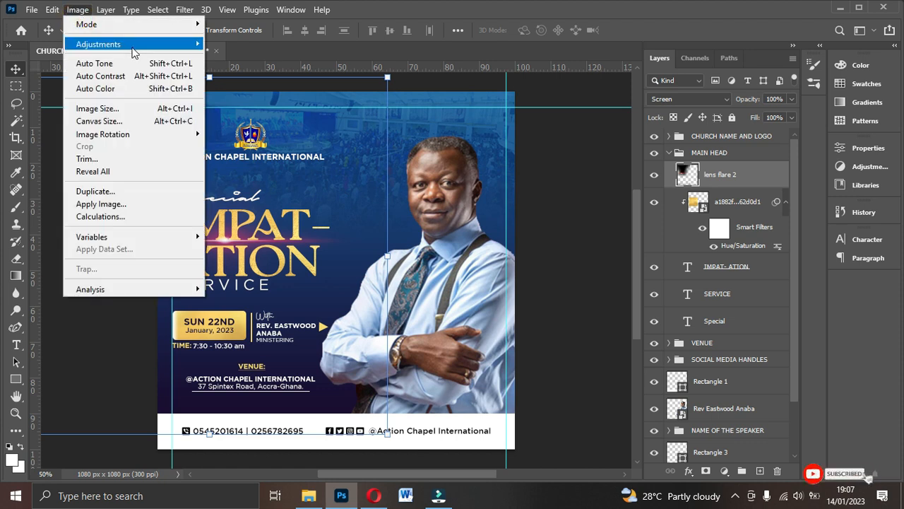
mouse_move(134, 51)
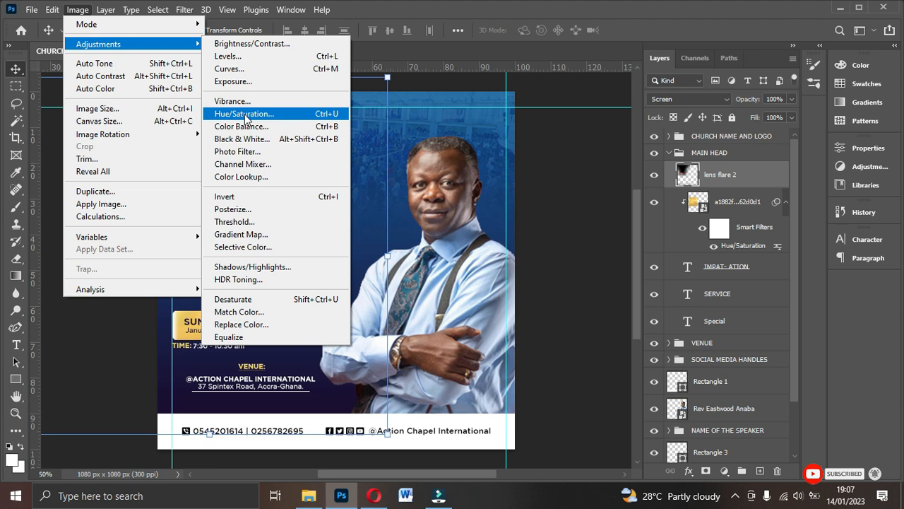
click(323, 122)
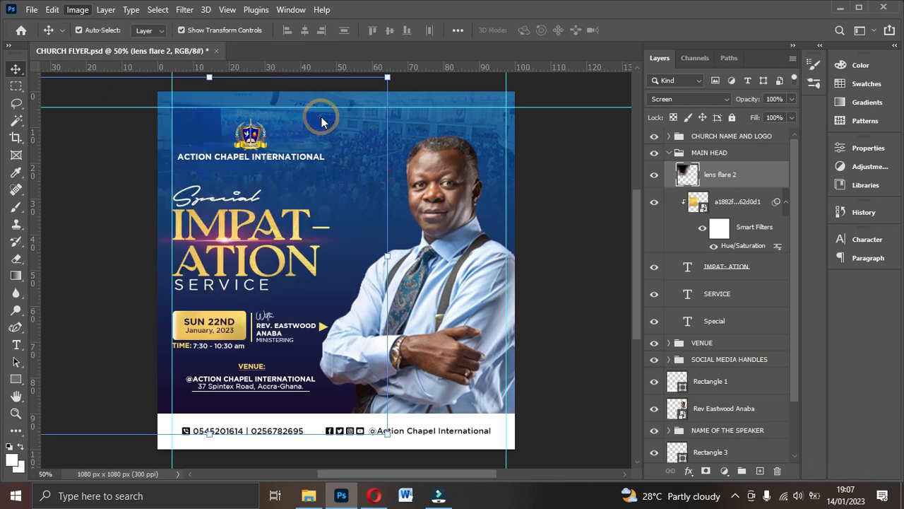
drag(699, 212, 656, 224)
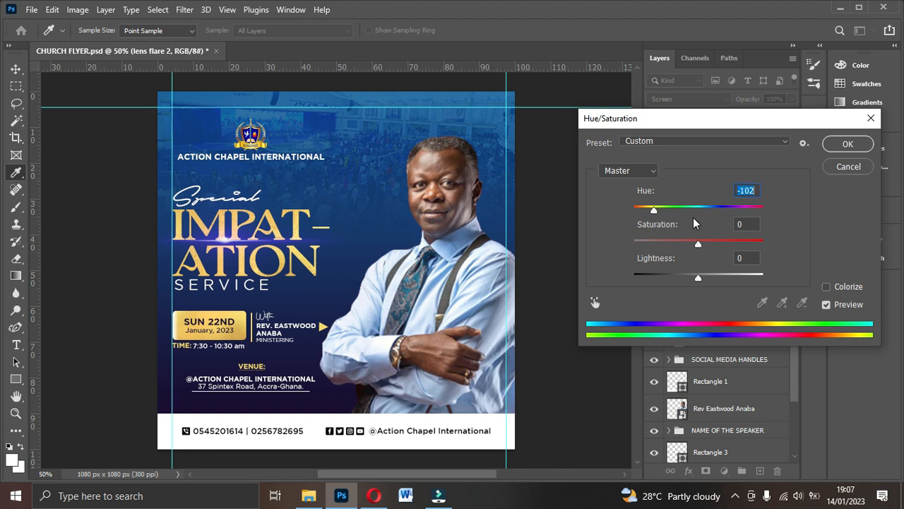
drag(651, 210, 723, 221)
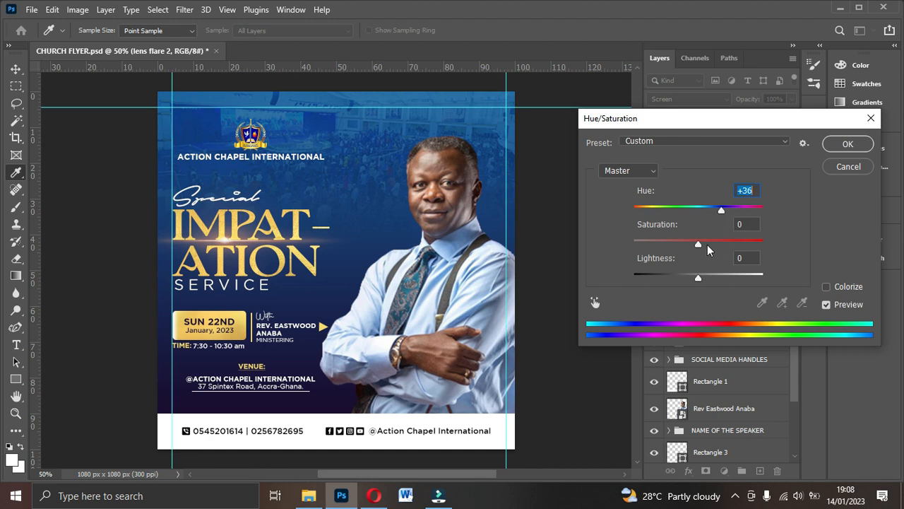
mouse_move(698, 244)
mouse_down()
mouse_move(722, 246)
mouse_move(711, 245)
mouse_up()
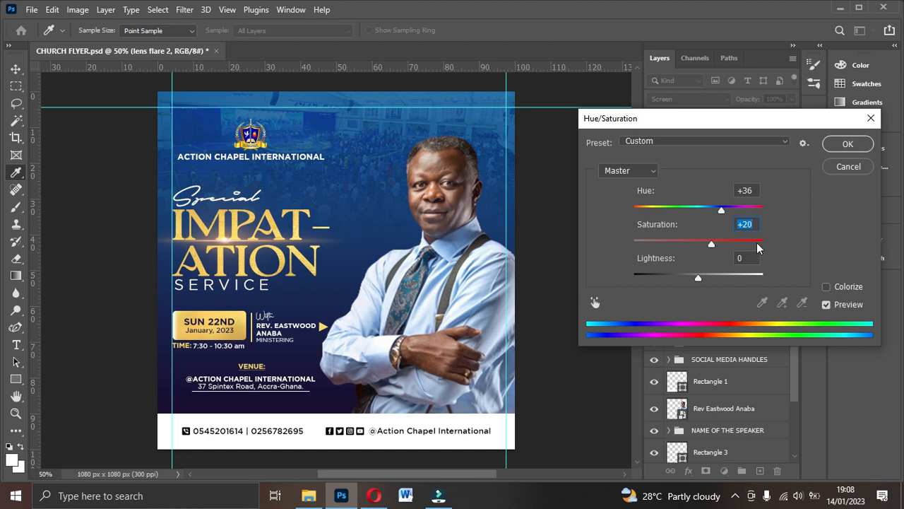
drag(700, 280, 704, 280)
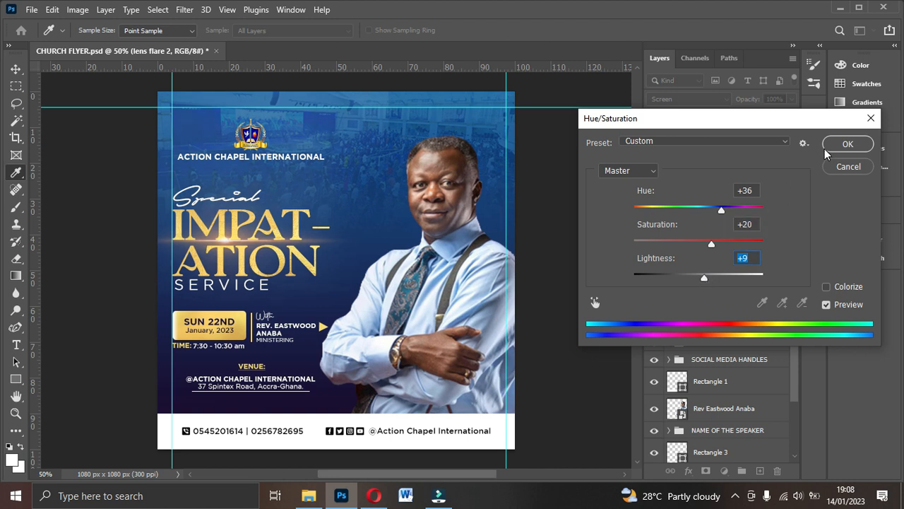
click(847, 145)
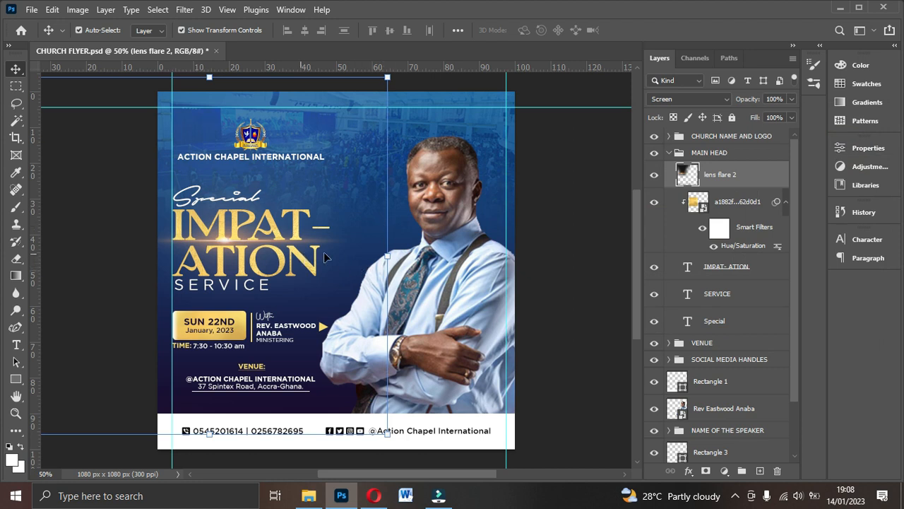
- Set the Eraser brush size to 300 px, then switch to the Move tool and deselect the flare
click(15, 259)
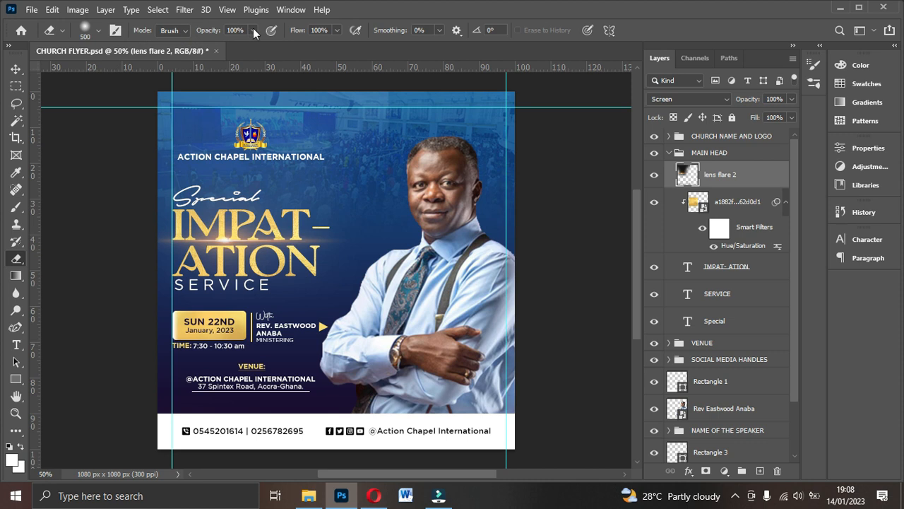
click(99, 30)
click(148, 55)
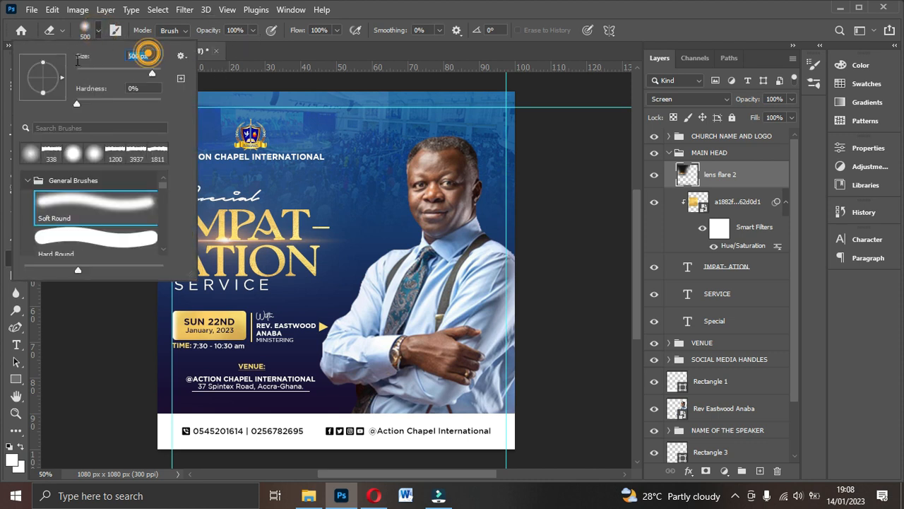
text(300)
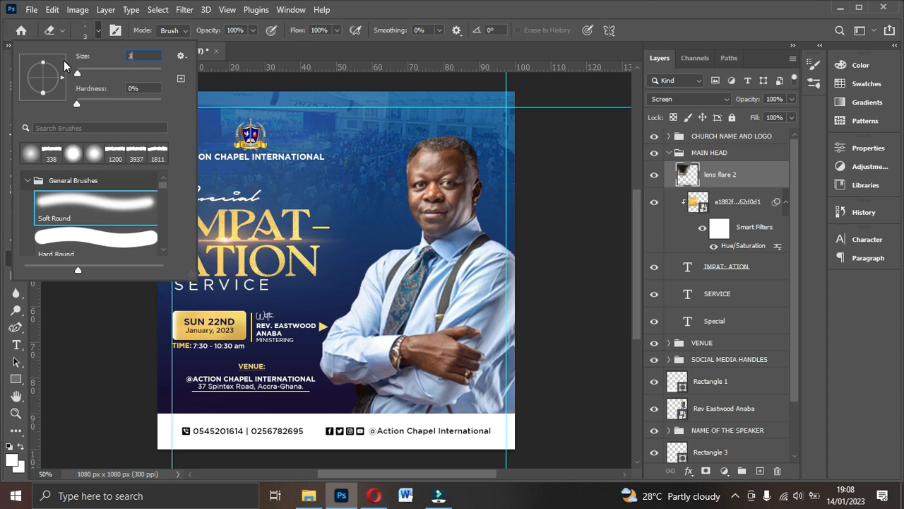
click(353, 212)
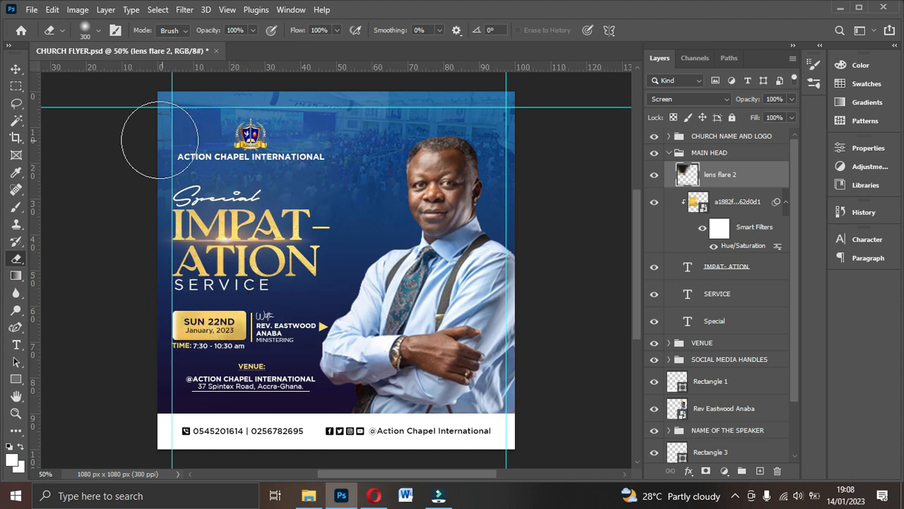
click(16, 68)
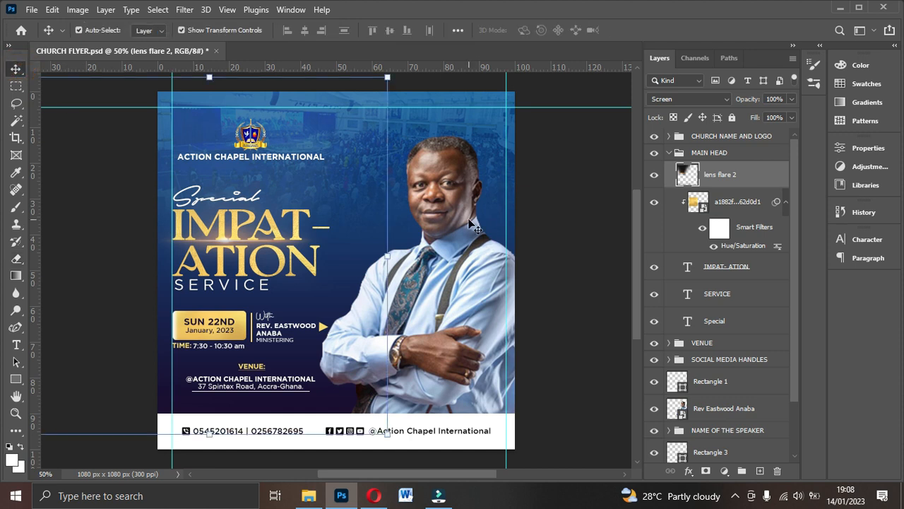
click(555, 213)
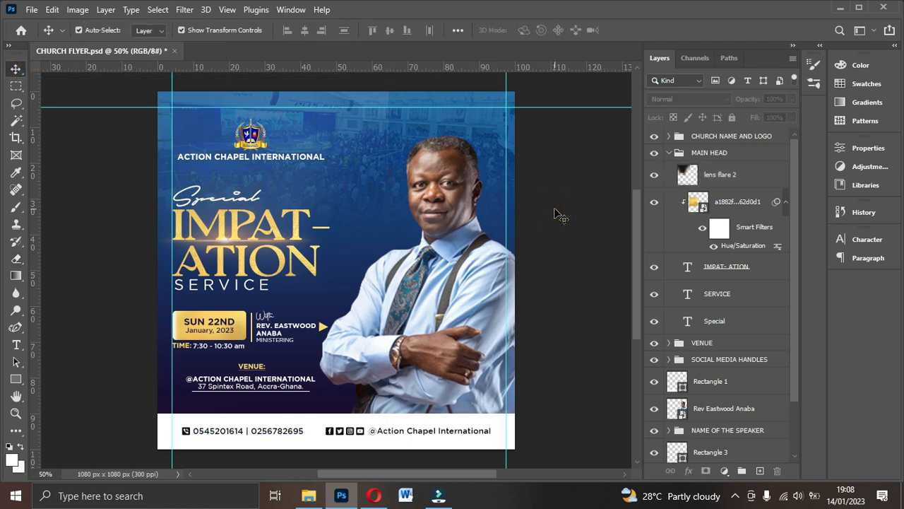
- Duplicate the lens flare 2 layer and move the copy down the layer stack
key(ctrl+plus)
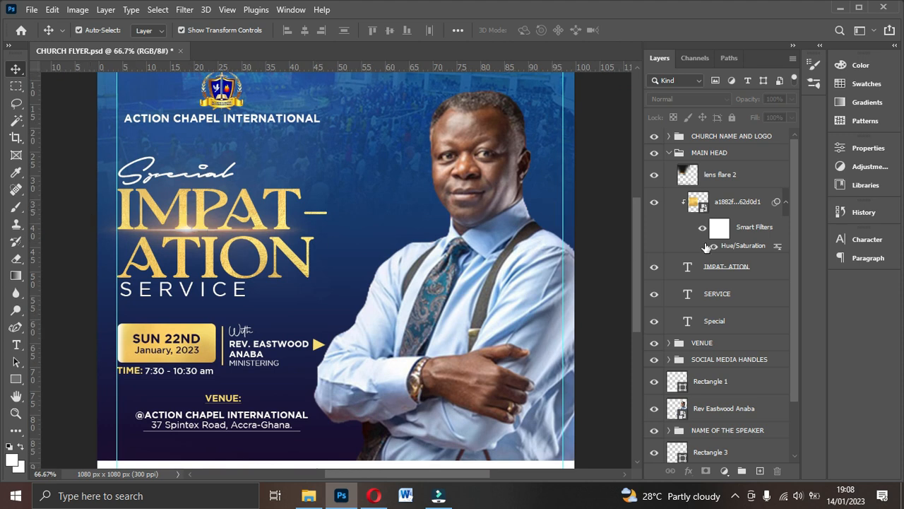
click(733, 184)
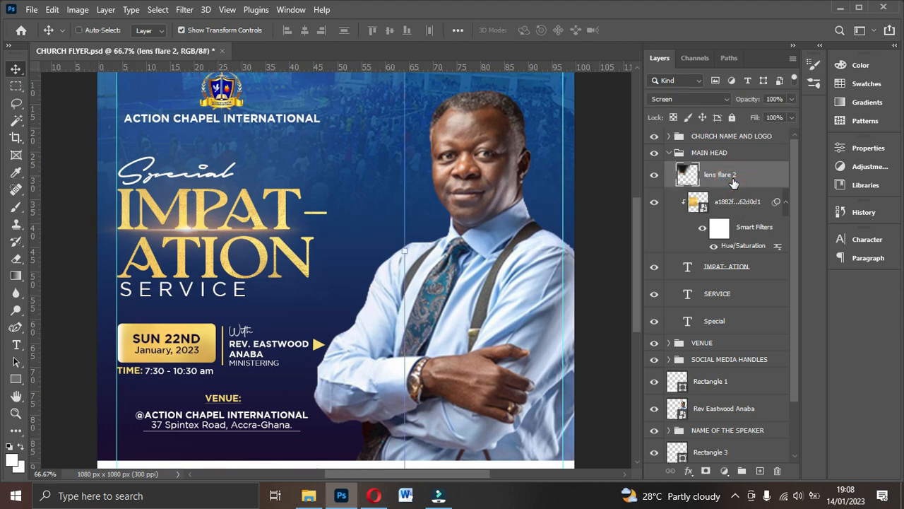
key(ctrl+j)
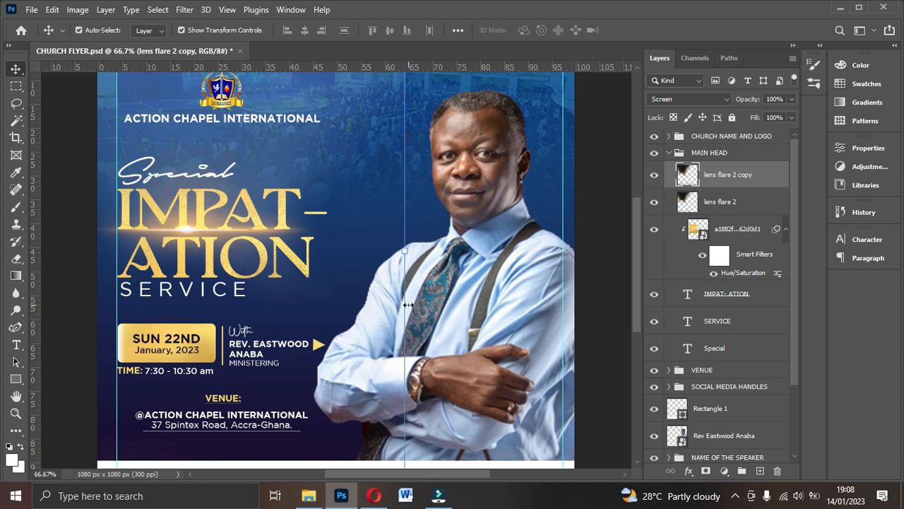
key(ctrl+0)
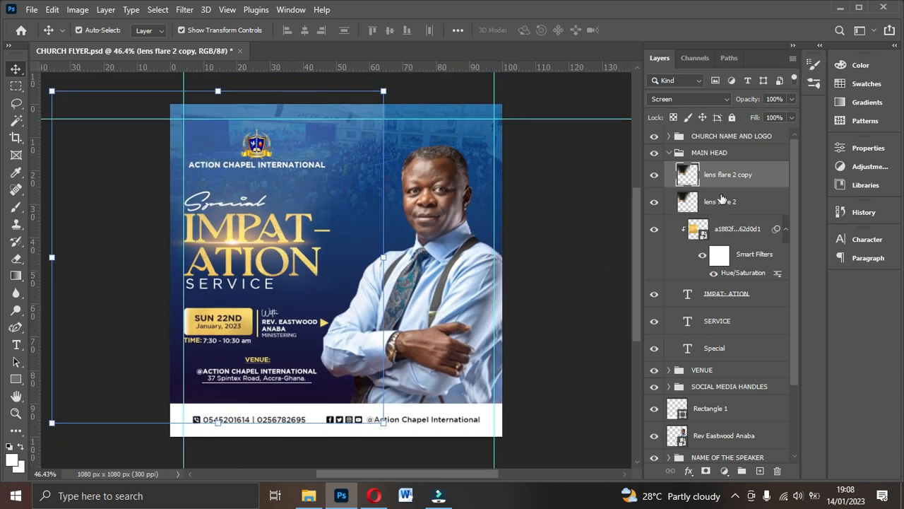
drag(713, 184, 717, 311)
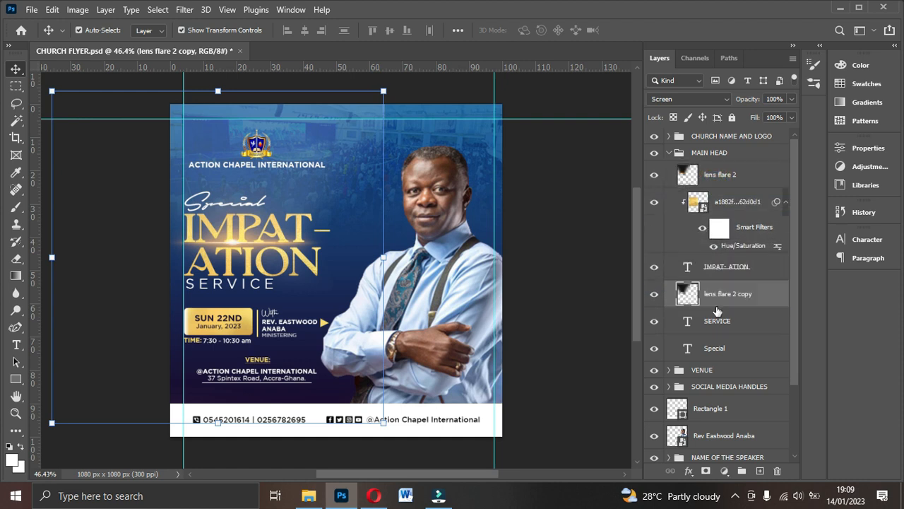
- Lower the original lens flare 2 layer's opacity to 53% and deselect it
click(732, 173)
click(791, 99)
drag(792, 114, 762, 119)
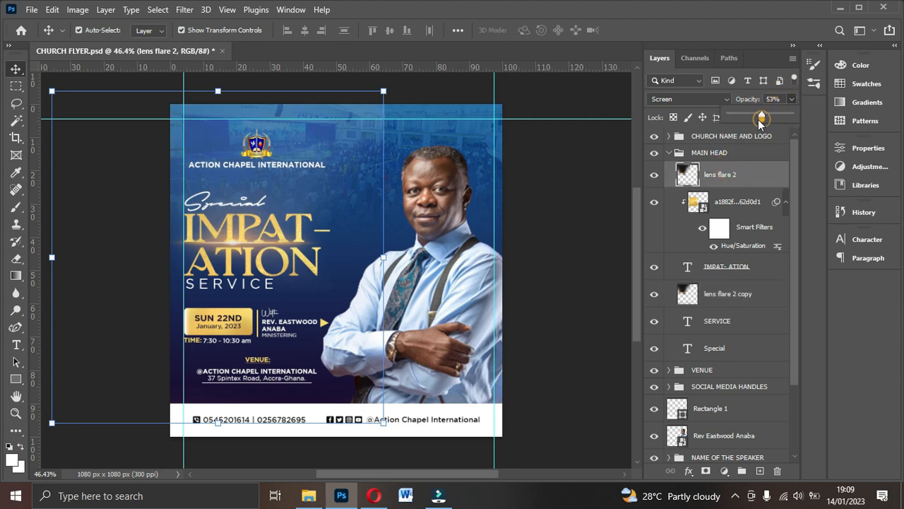
click(542, 216)
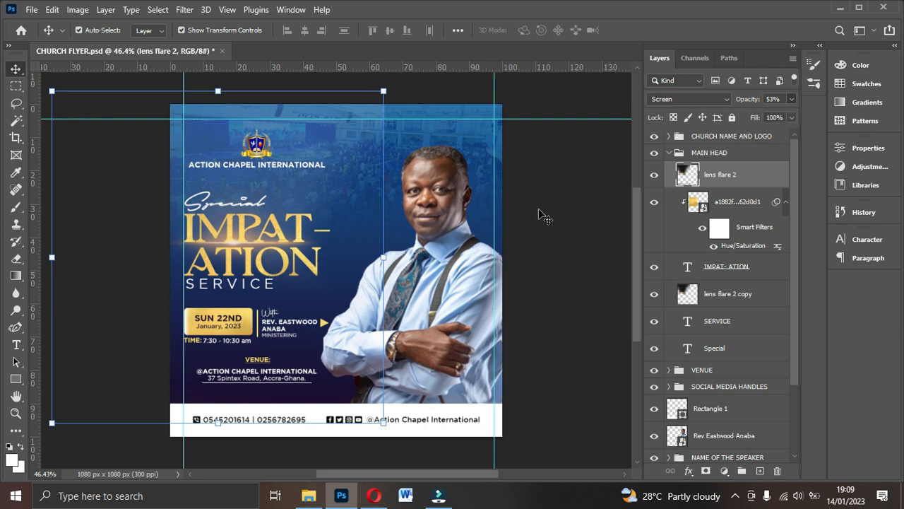
click(540, 214)
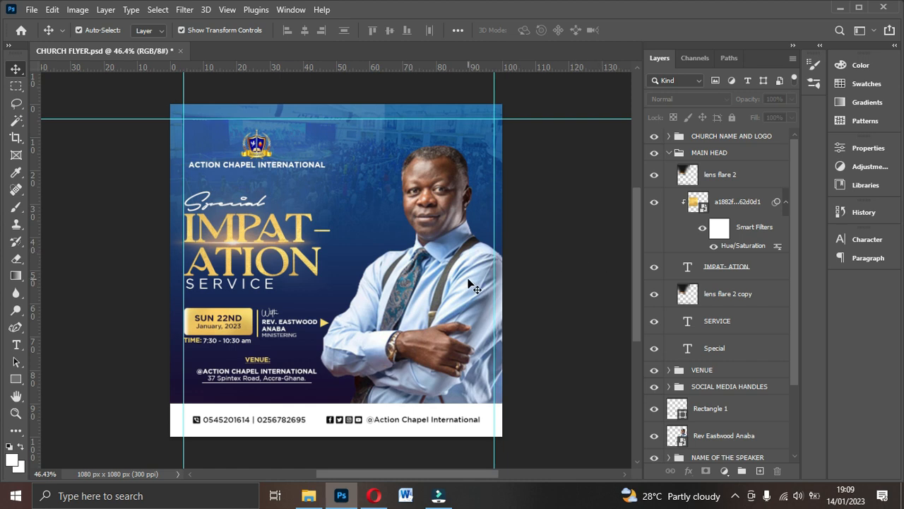
- Select the pastor photo layer and create a new empty Layer 1 above it
click(438, 244)
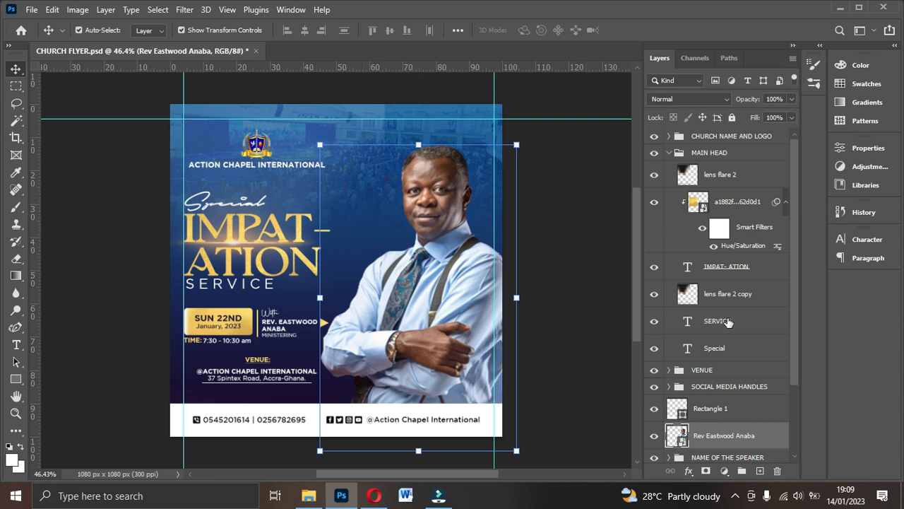
scroll(717, 424, down, 3)
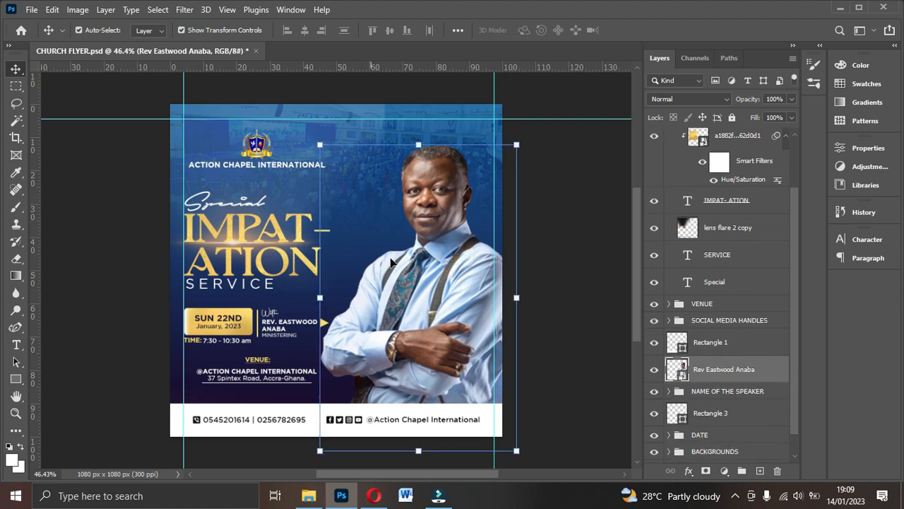
scroll(709, 375, down, 1)
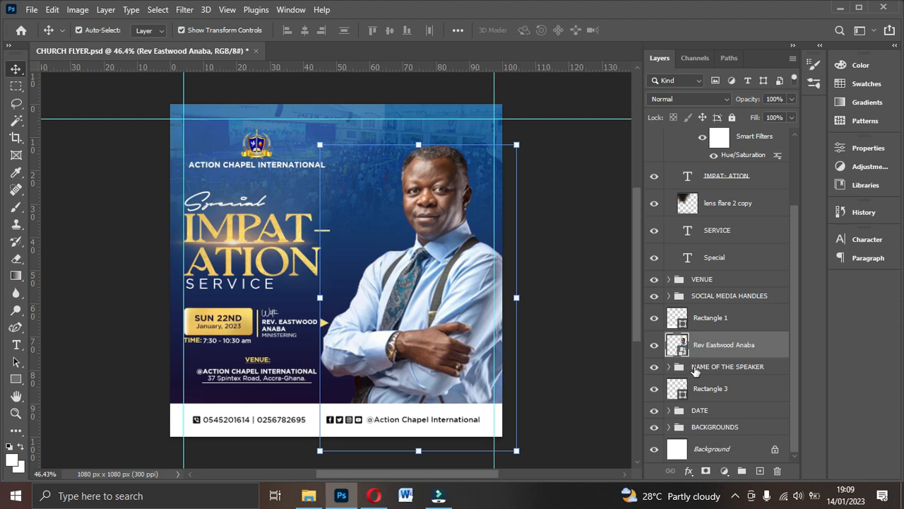
click(760, 472)
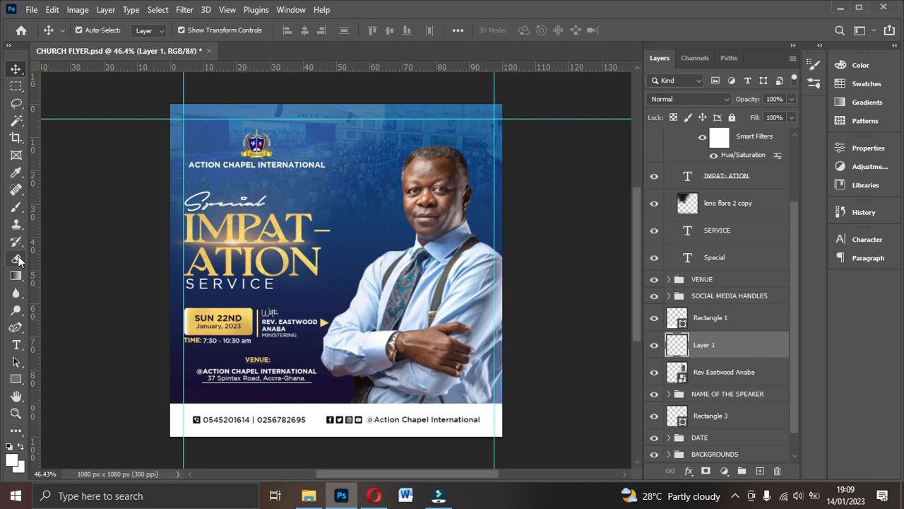
- With the Brush tool, set the foreground colour to gold f9bf1d sampled from the heading
click(17, 209)
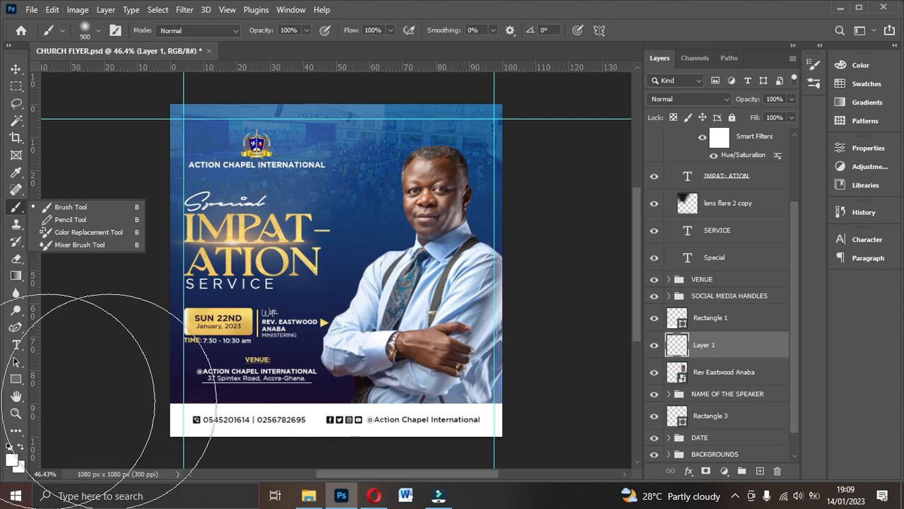
click(11, 460)
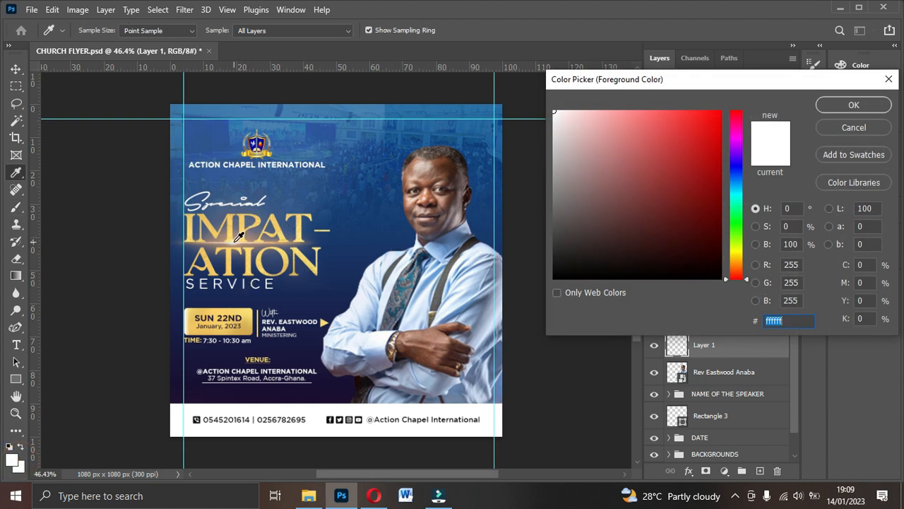
click(254, 252)
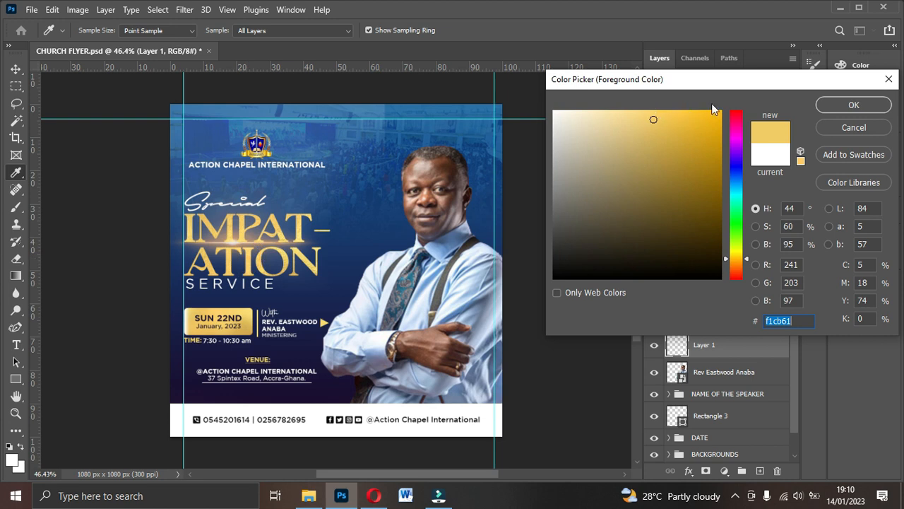
click(712, 111)
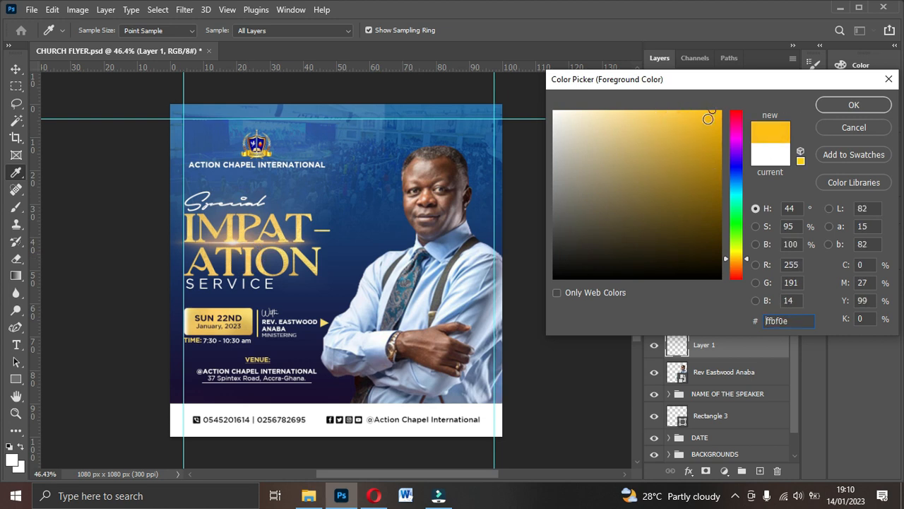
click(702, 114)
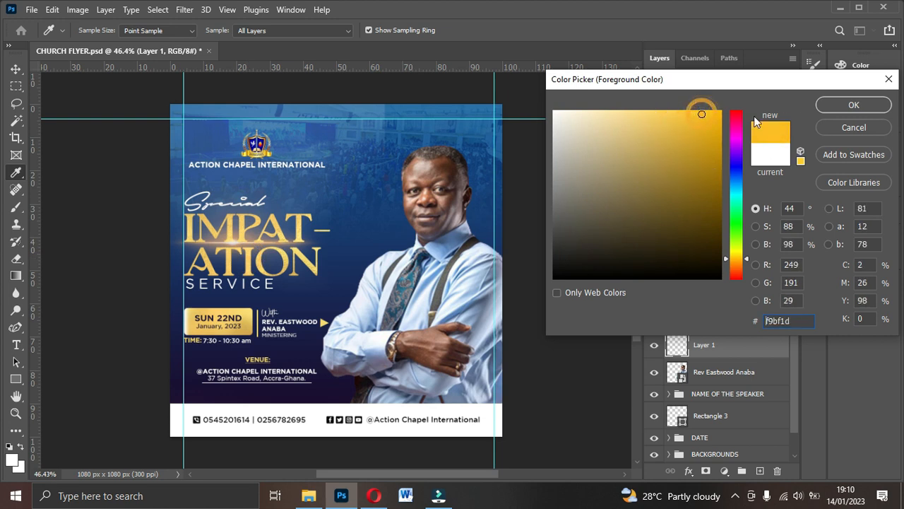
click(830, 111)
- Paint a soft gold glow over the pastor's chest and right side on Layer 1
key(b)
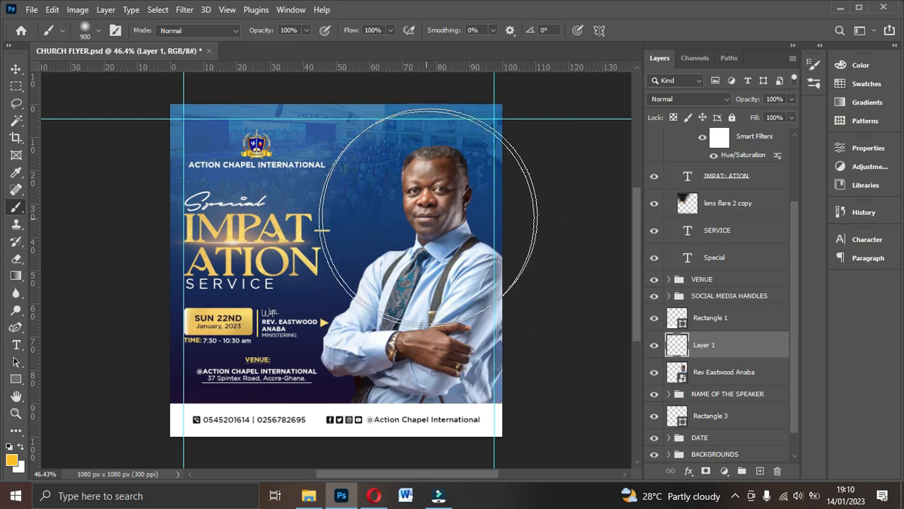
click(431, 272)
drag(431, 272, 565, 302)
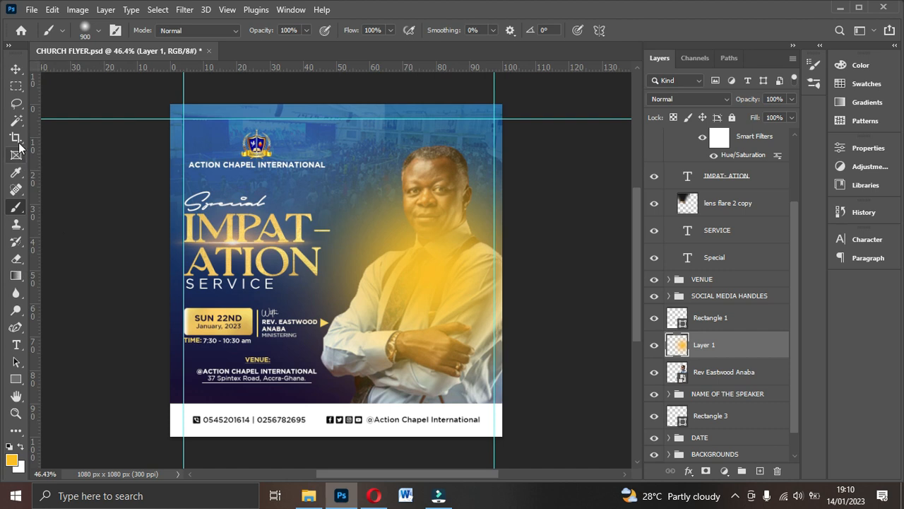
- Set Layer 1's blend mode to Screen
click(16, 68)
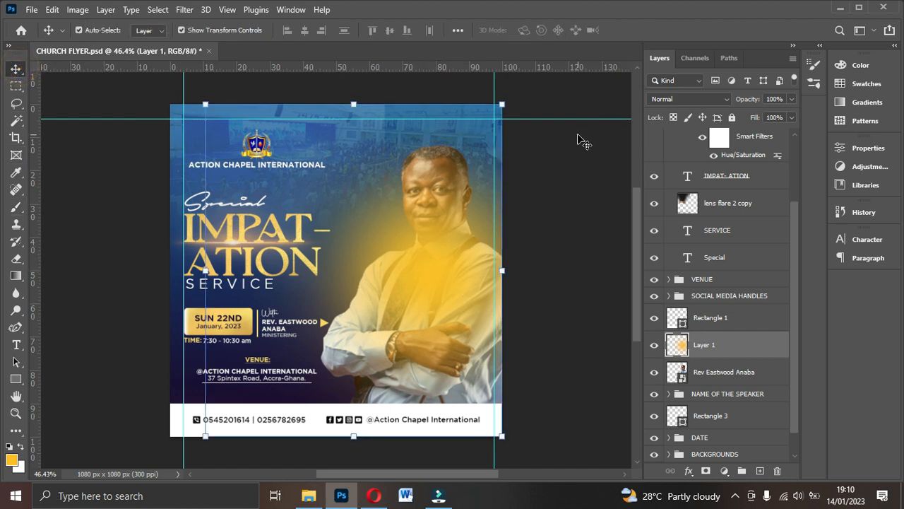
click(679, 100)
click(672, 98)
click(682, 99)
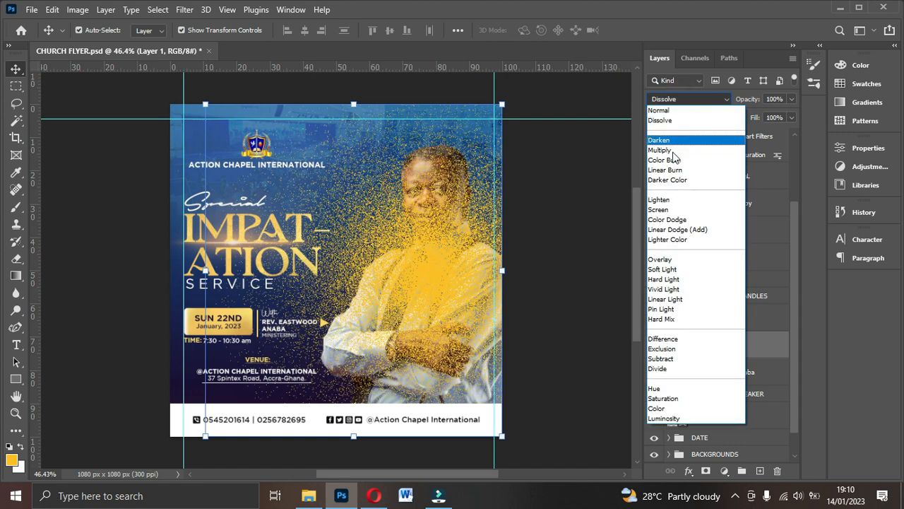
click(672, 211)
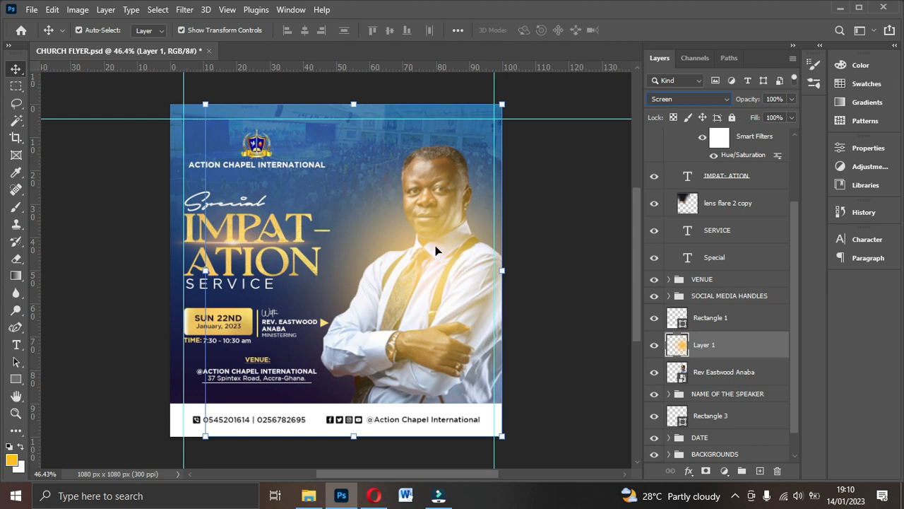
- Adjust the Layer 1 glow opacity to about 61%
click(791, 99)
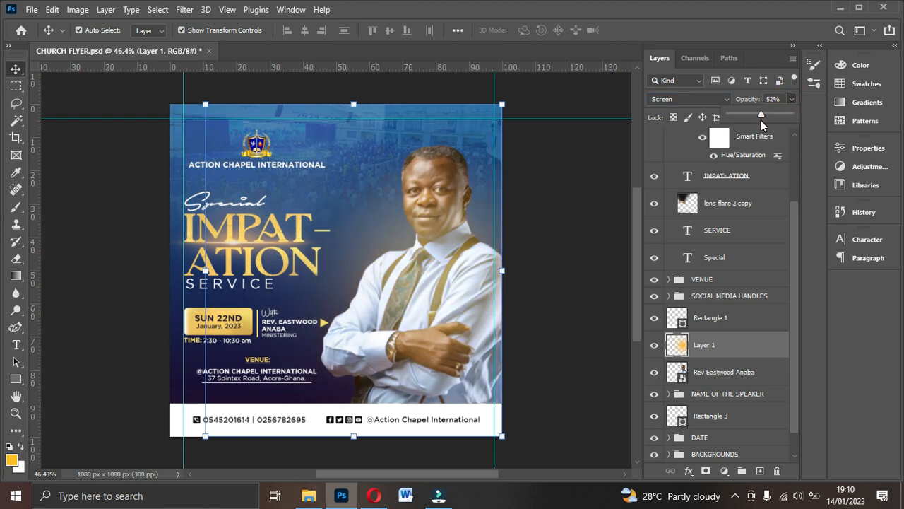
scroll(766, 120, up, 3)
scroll(765, 119, down, 2)
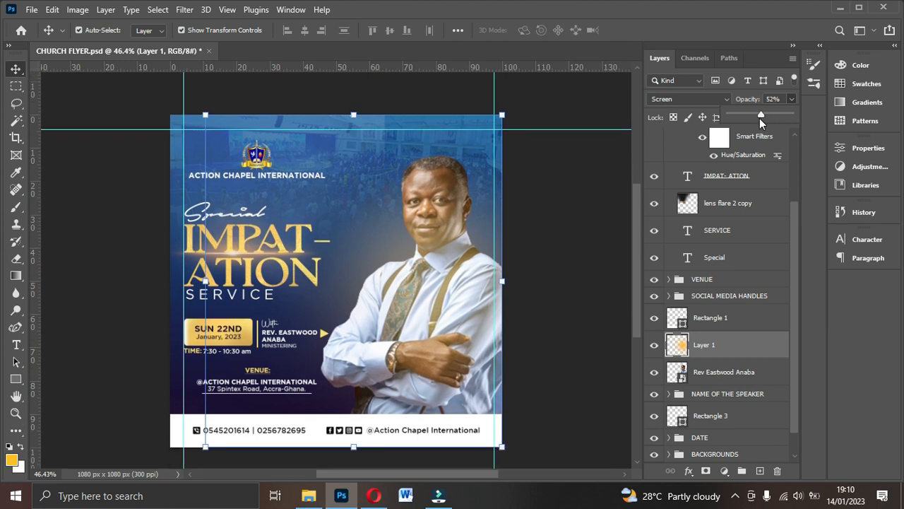
drag(761, 117, 766, 118)
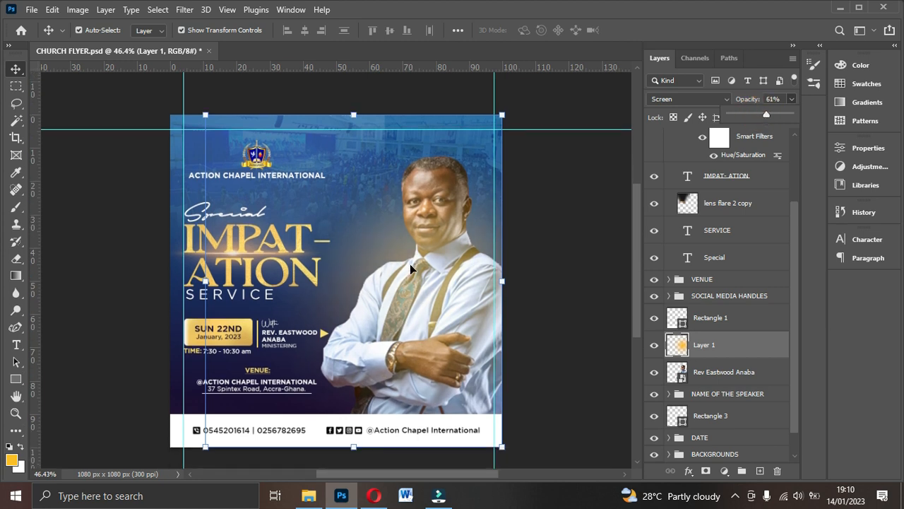
click(431, 291)
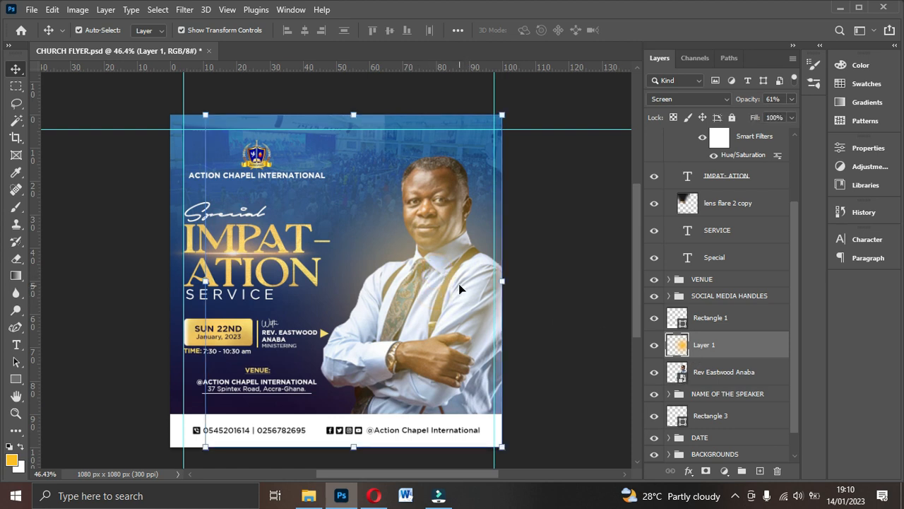
scroll(715, 344, down, 1)
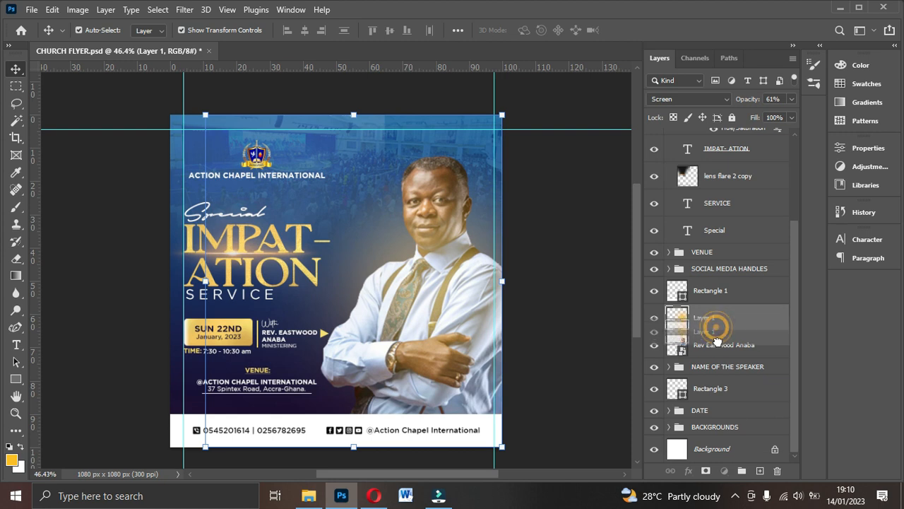
- Move Layer 1 below the pastor photo, set opacity to 66%, and nudge the glow up and right
drag(717, 355, 721, 359)
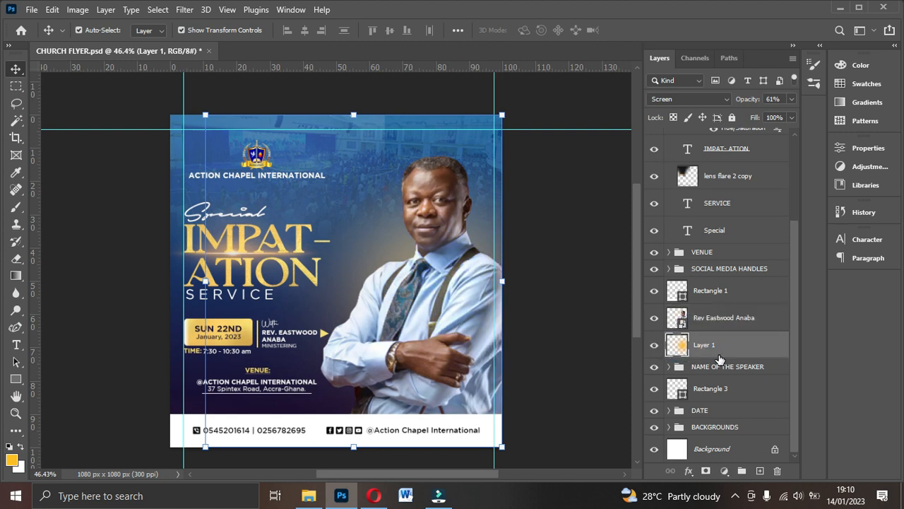
click(791, 99)
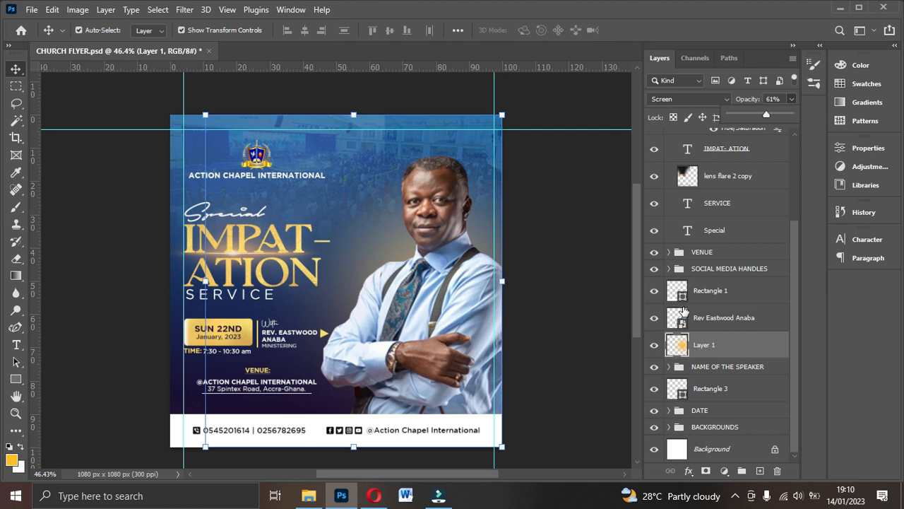
drag(768, 118, 770, 117)
drag(400, 258, 403, 245)
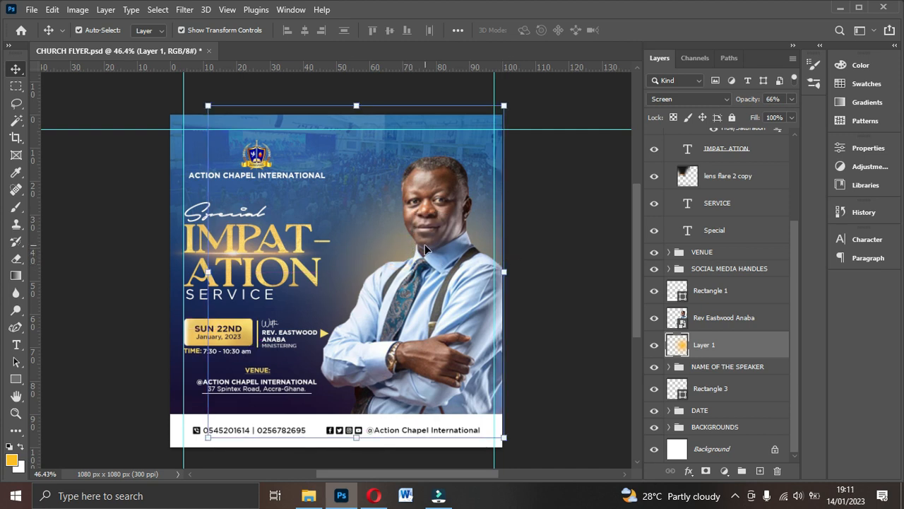
drag(424, 252, 431, 252)
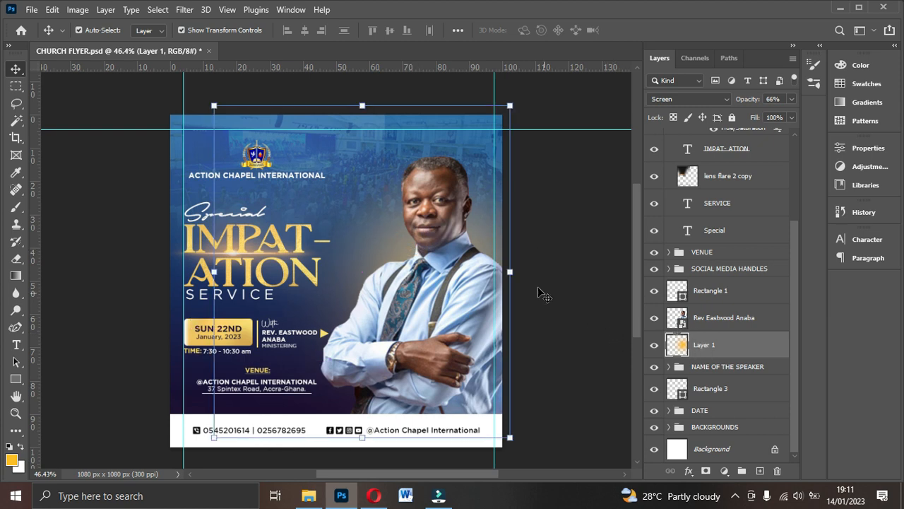
- Recolour the Layer 1 glow to soft blue with Hue/Saturation: Hue +152, Saturation -49
click(78, 9)
mouse_move(99, 44)
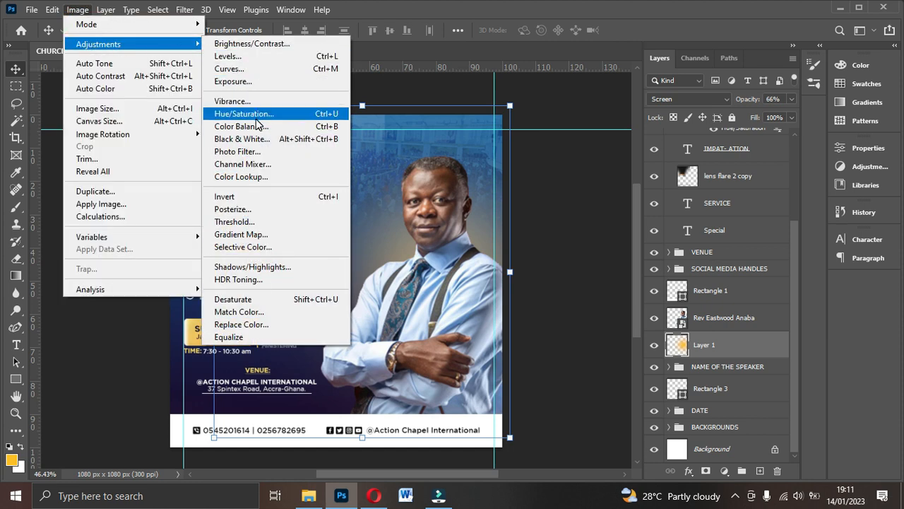
click(258, 125)
drag(695, 212, 758, 242)
drag(698, 243, 665, 245)
click(844, 144)
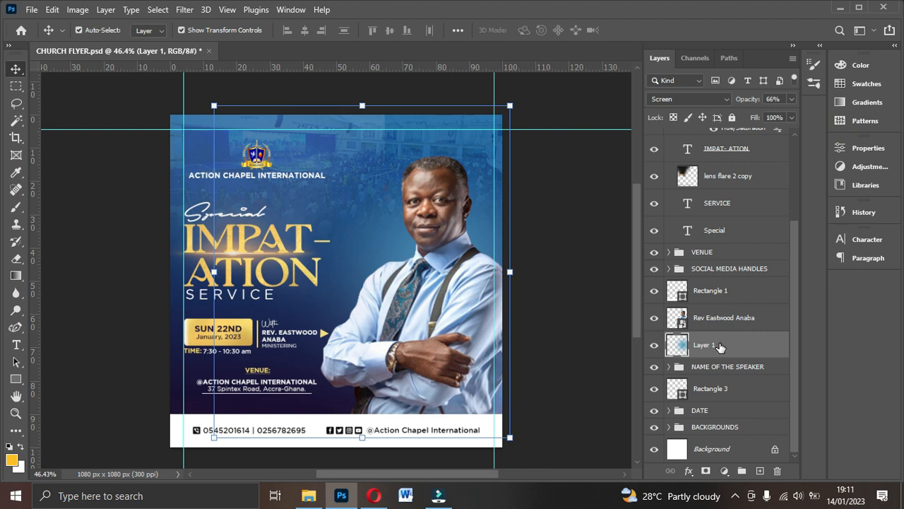
- Duplicate the glow layer, place the copy above the pastor photo, and set it to about 42% opacity
key(ctrl+j)
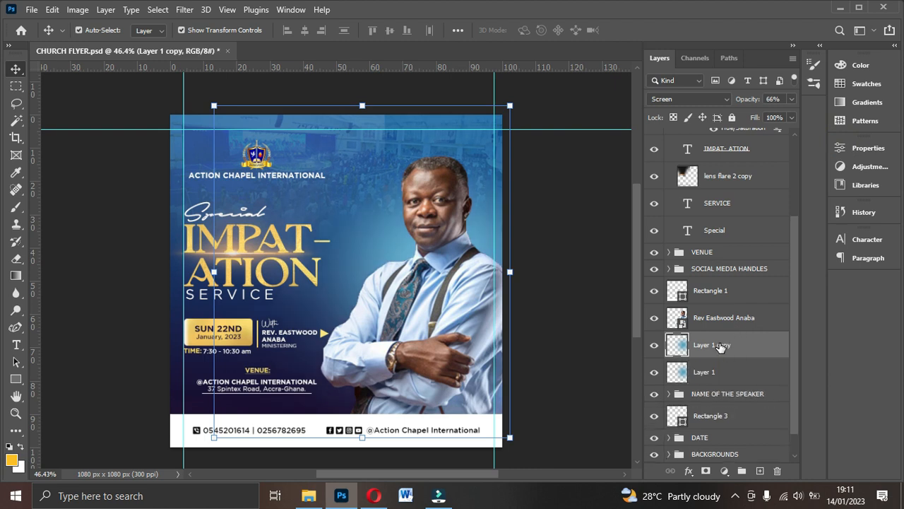
drag(721, 346, 716, 314)
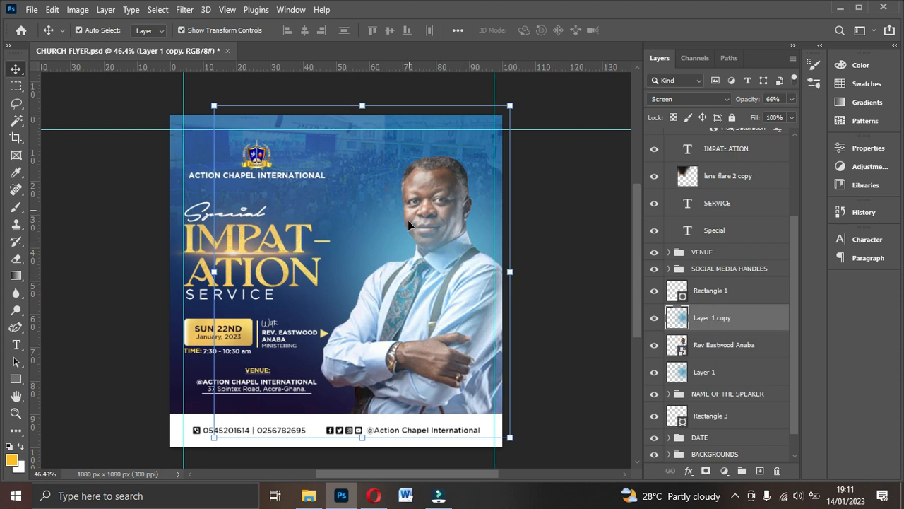
click(791, 99)
drag(769, 115, 760, 120)
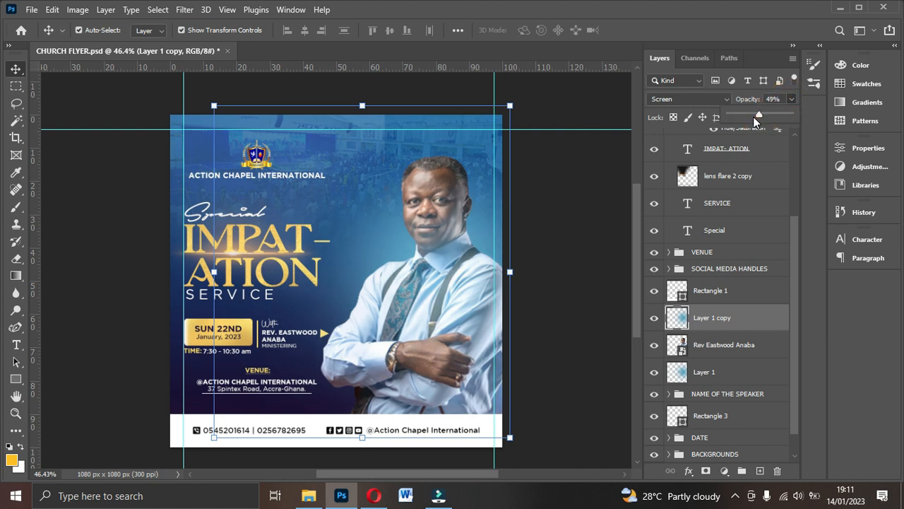
drag(756, 116, 753, 116)
- Fade the original Layer 1 glow almost completely out by lowering its opacity
click(716, 374)
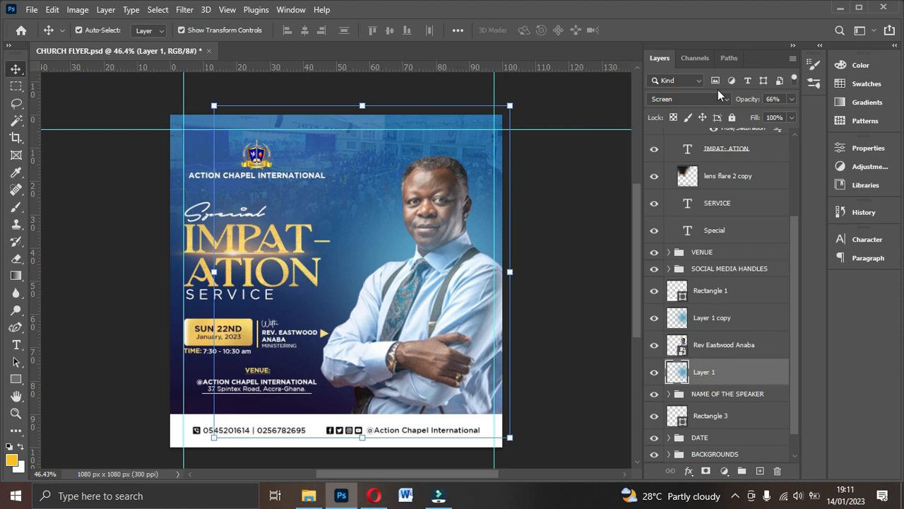
click(792, 99)
drag(767, 114, 764, 115)
drag(764, 118, 748, 115)
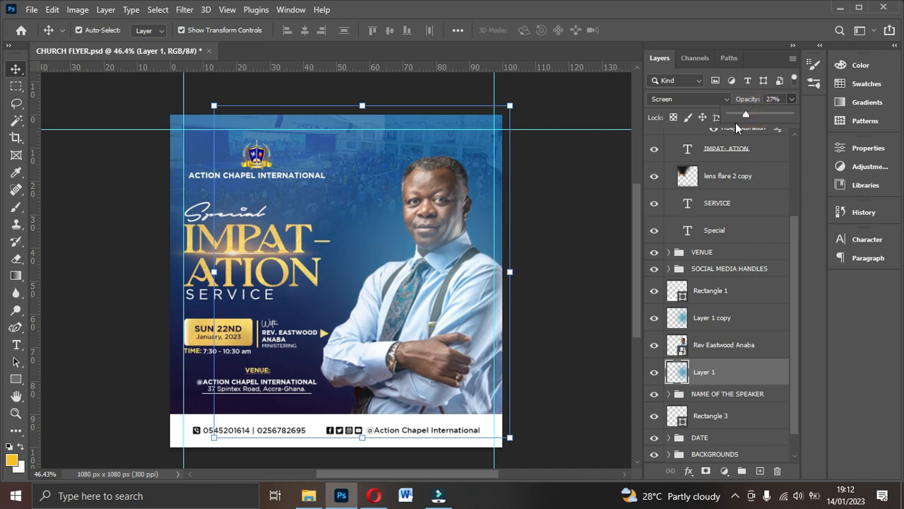
mouse_move(750, 113)
mouse_down()
mouse_move(707, 119)
mouse_move(739, 114)
mouse_up()
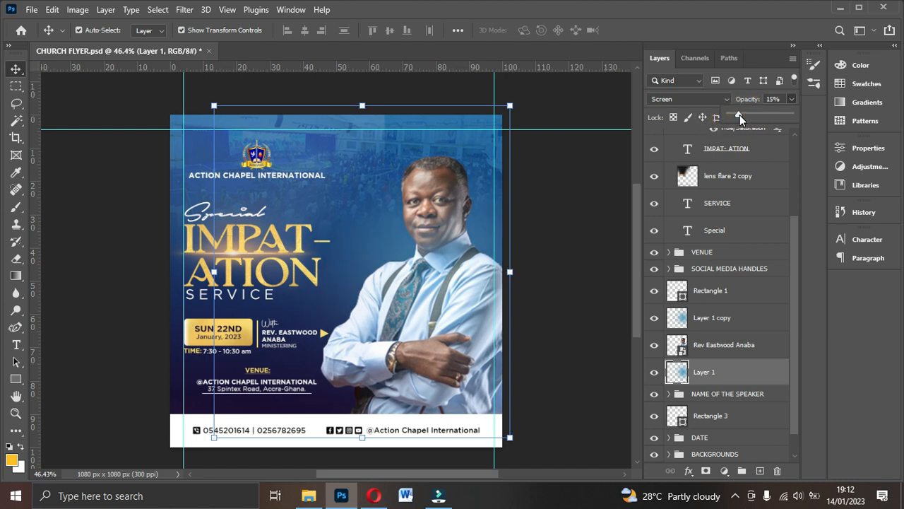
- Preview the flyer and recheck the Layer 1 copy glow's opacity
click(615, 216)
click(615, 216)
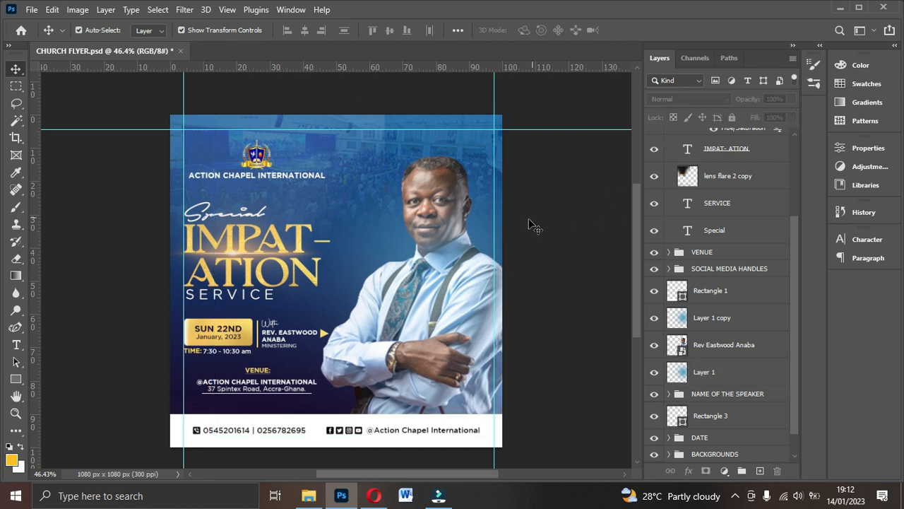
click(540, 242)
scroll(539, 241, up, 2)
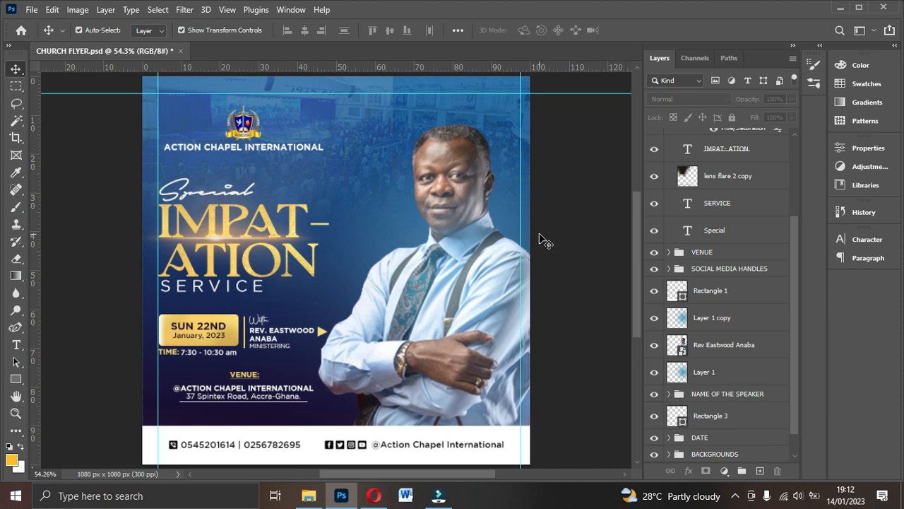
click(460, 287)
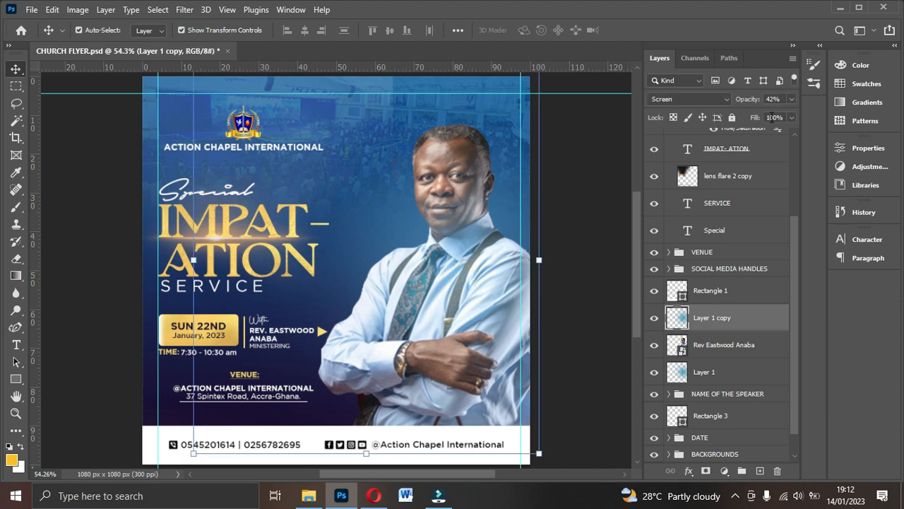
click(792, 99)
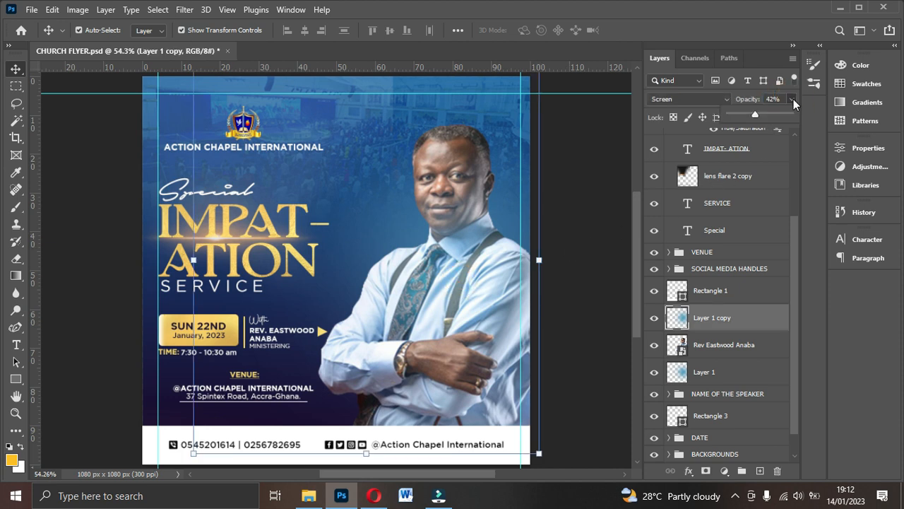
click(571, 191)
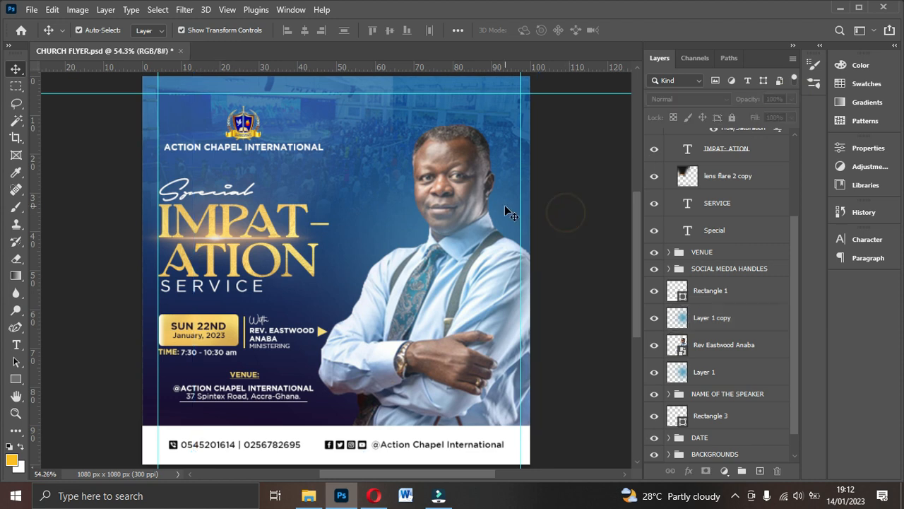
scroll(505, 205, up, 1)
scroll(474, 199, down, 1)
- Bring up the Export As dialog for the flyer
click(32, 9)
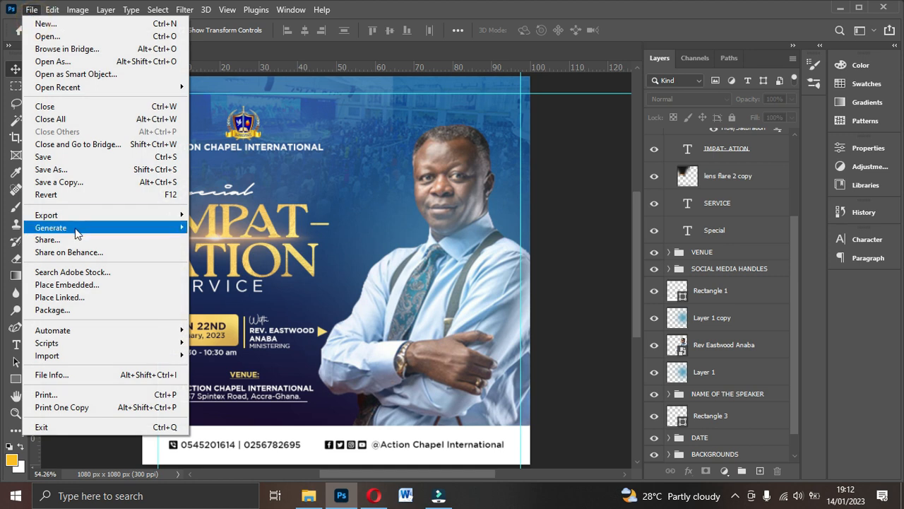
mouse_move(74, 216)
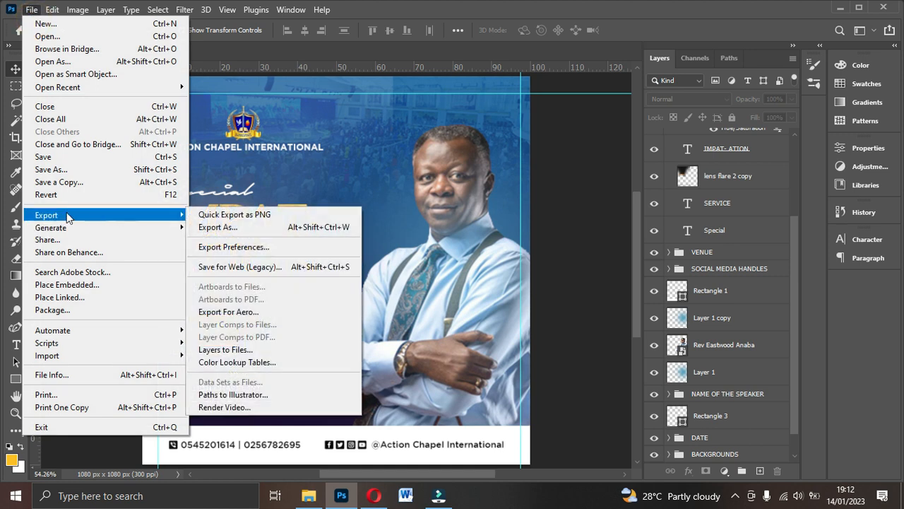
click(228, 230)
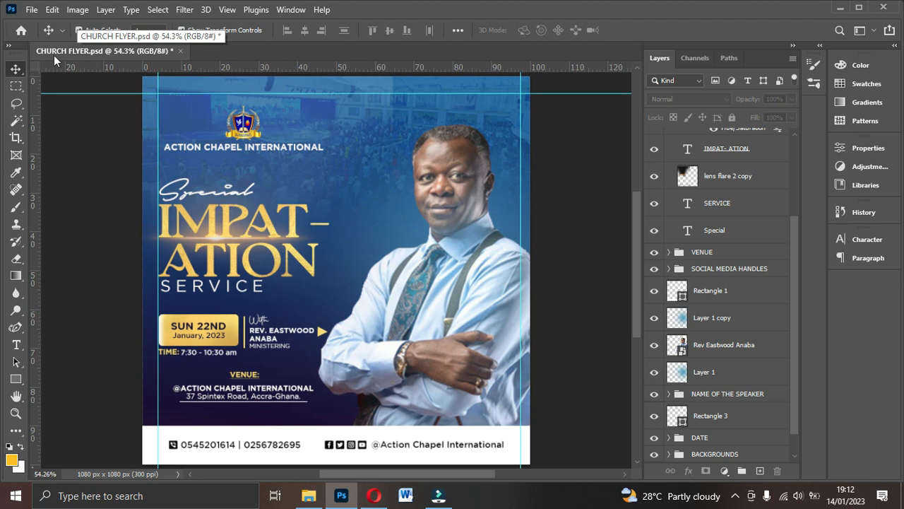
key(ctrl+alt+shift+w)
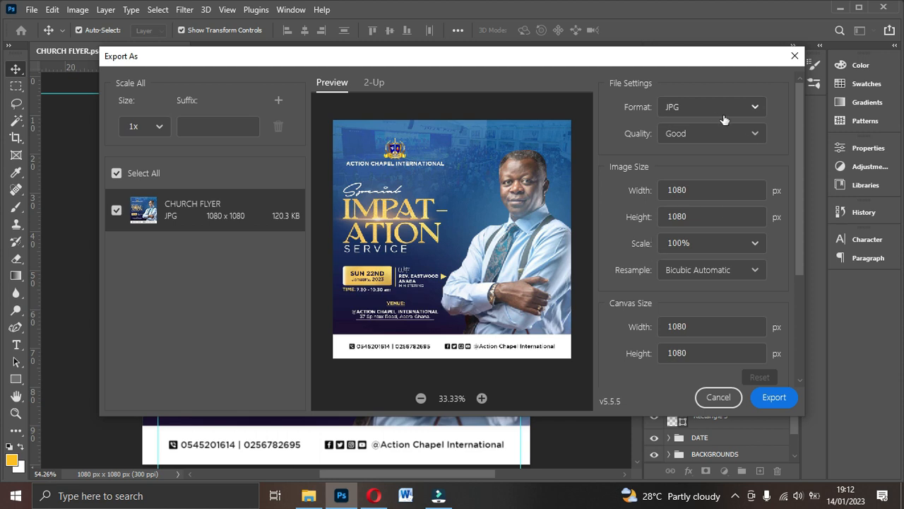
- Set the export to JPG format, Great quality, at 1x scale
click(744, 111)
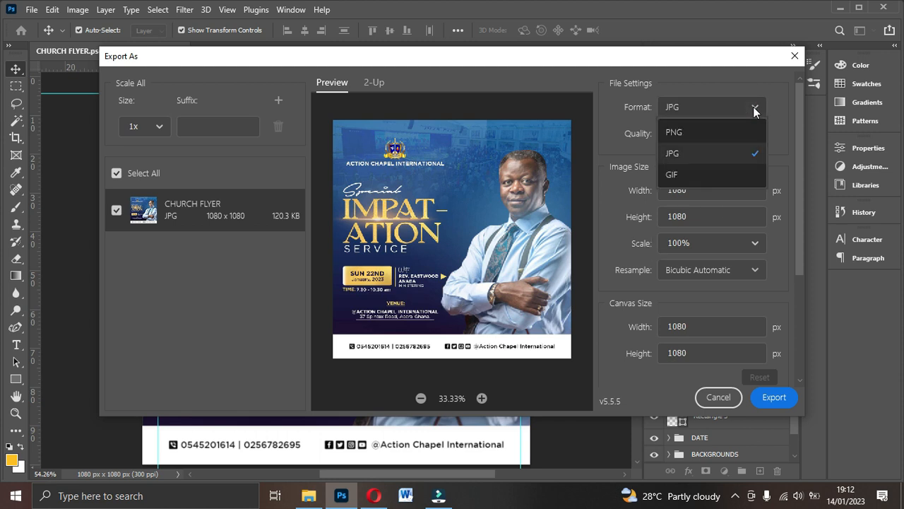
click(674, 155)
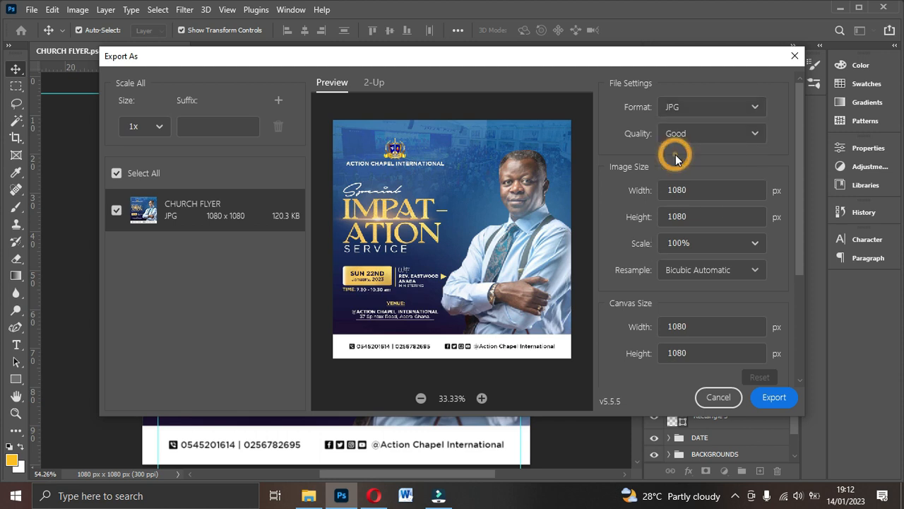
click(756, 135)
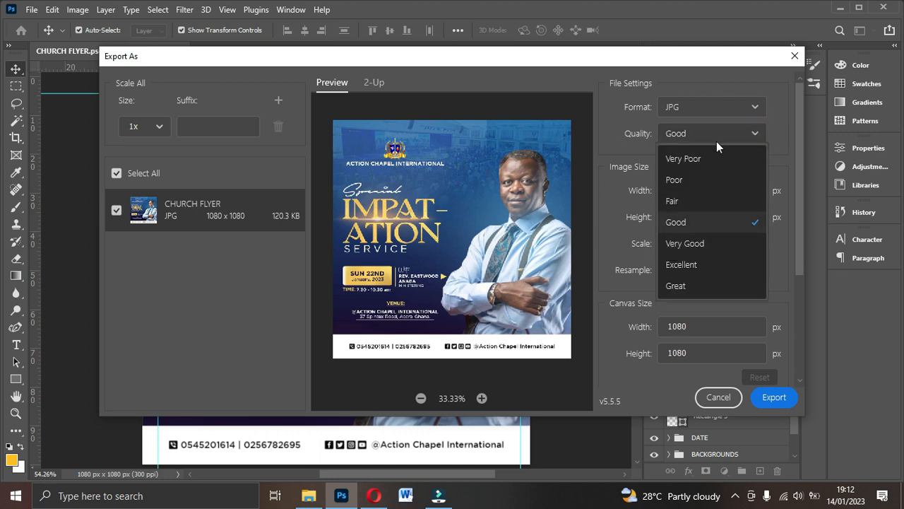
click(679, 291)
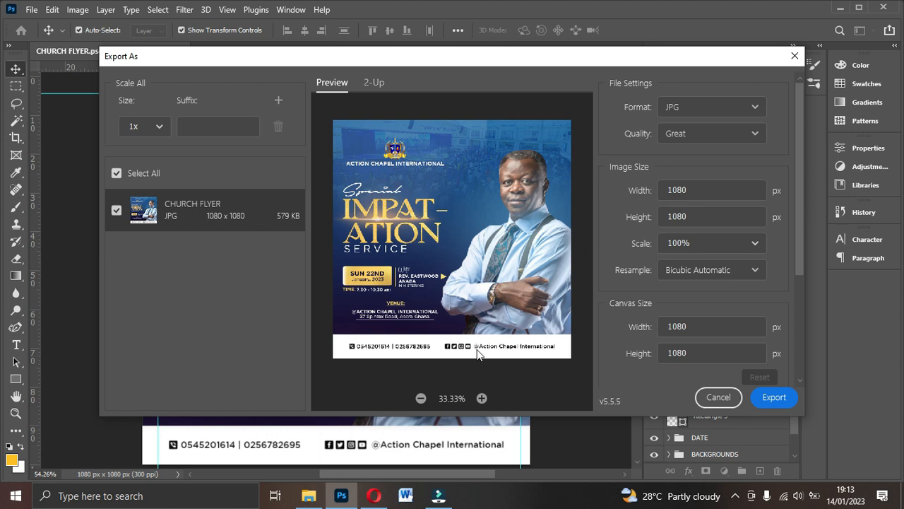
click(160, 127)
click(161, 127)
- Export and save the JPG as CHURCH FLYER on the Desktop
click(773, 398)
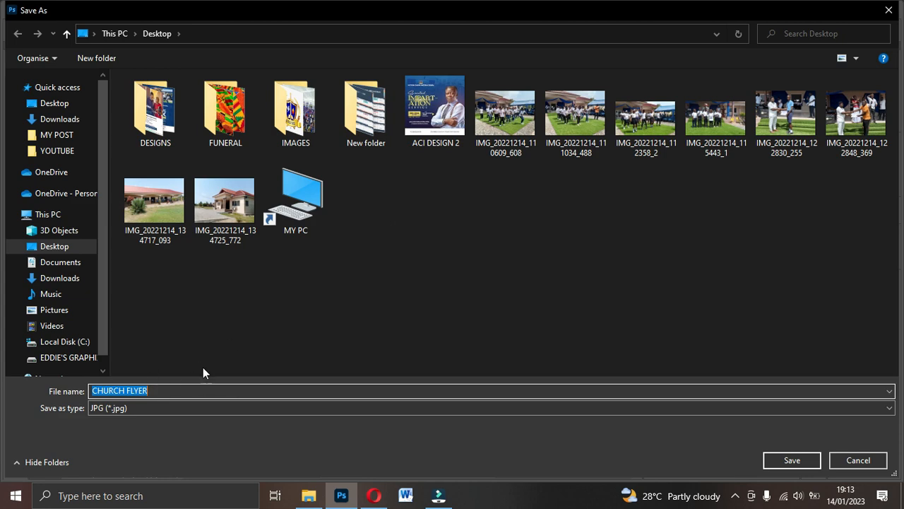
click(768, 464)
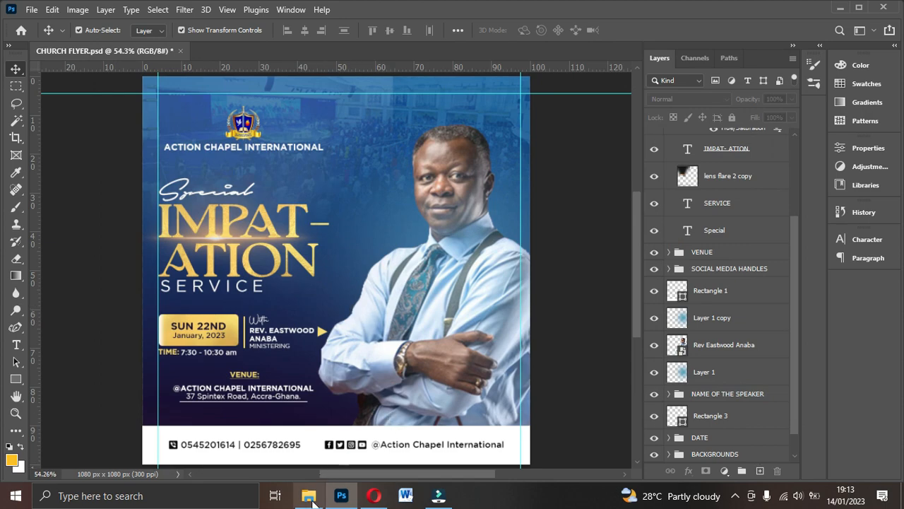
click(309, 496)
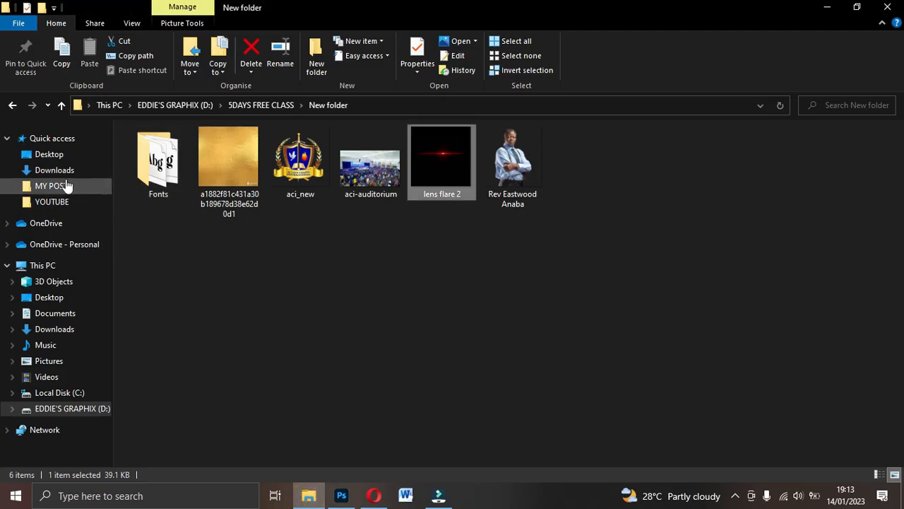
- Verify CHURCH FLYER on the Desktop is 1080 × 1080 and 579 KB, then return to Photoshop
click(51, 170)
click(51, 154)
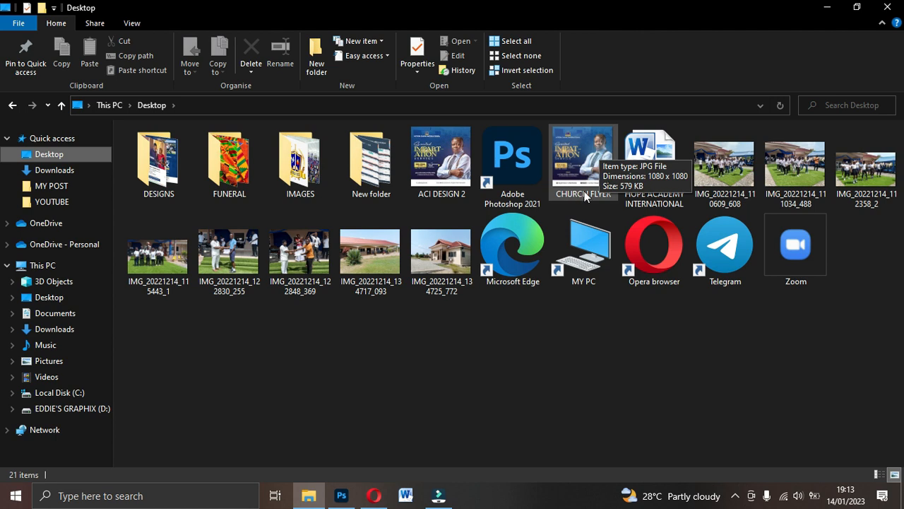
click(565, 157)
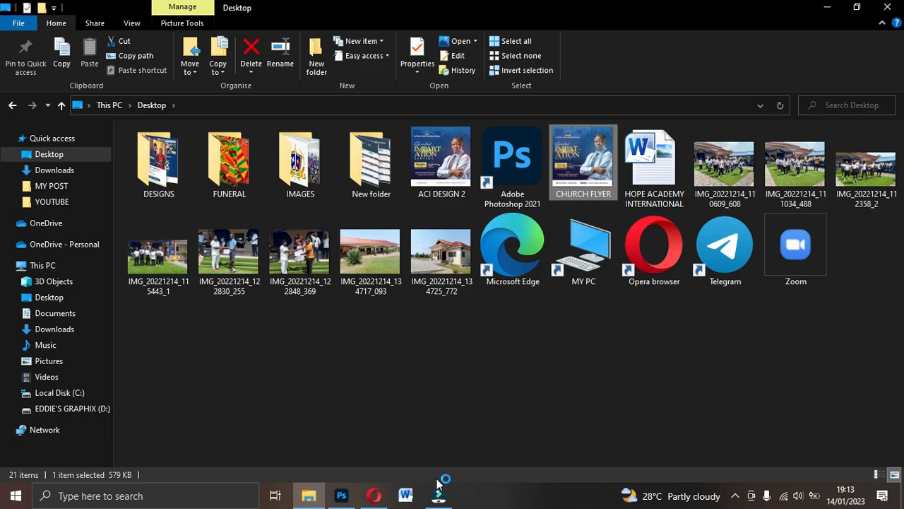
click(339, 494)
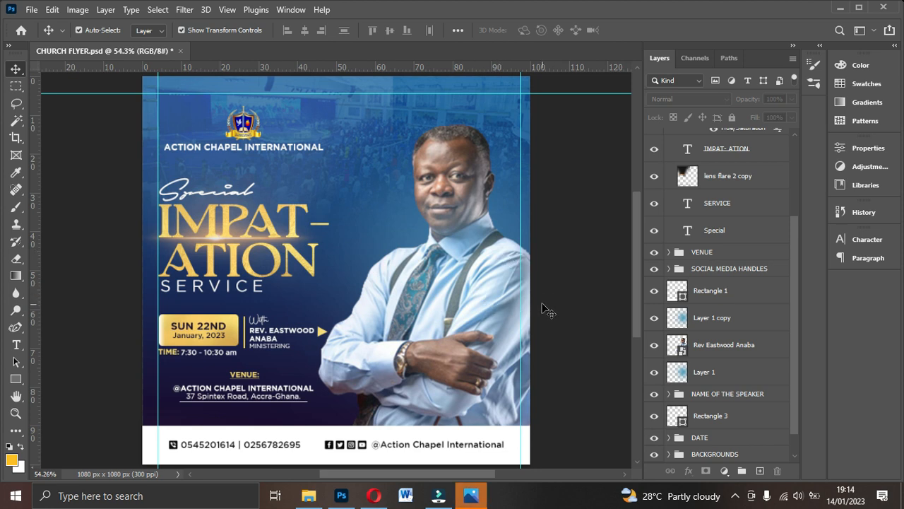
- Display CHURCH FLYER.jpg at full size in the Photos viewer
click(473, 496)
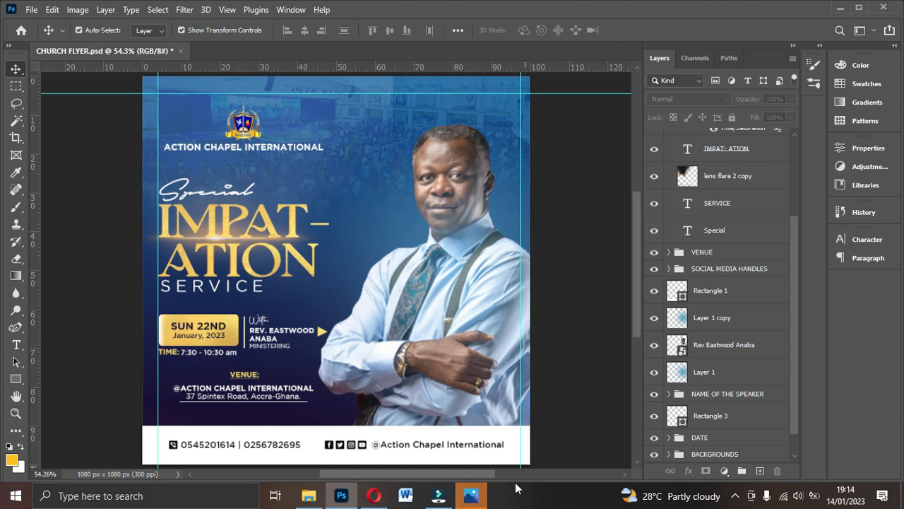
click(473, 414)
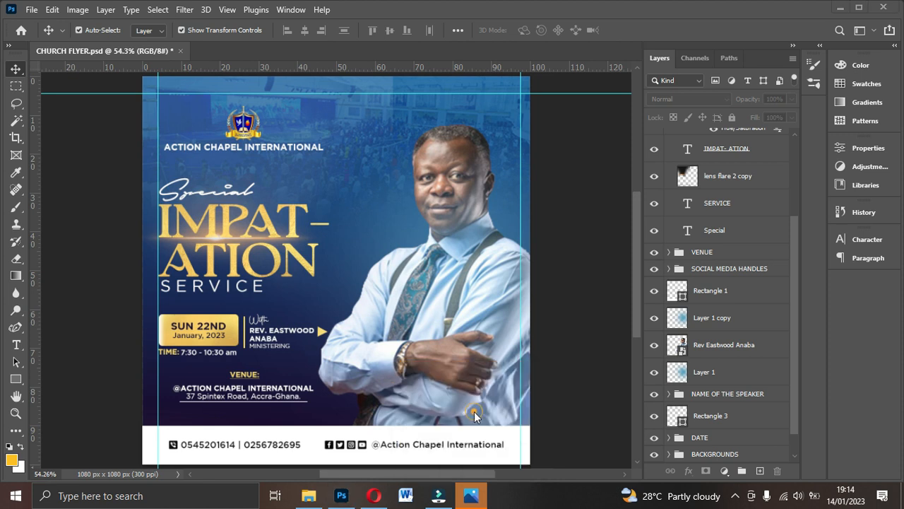